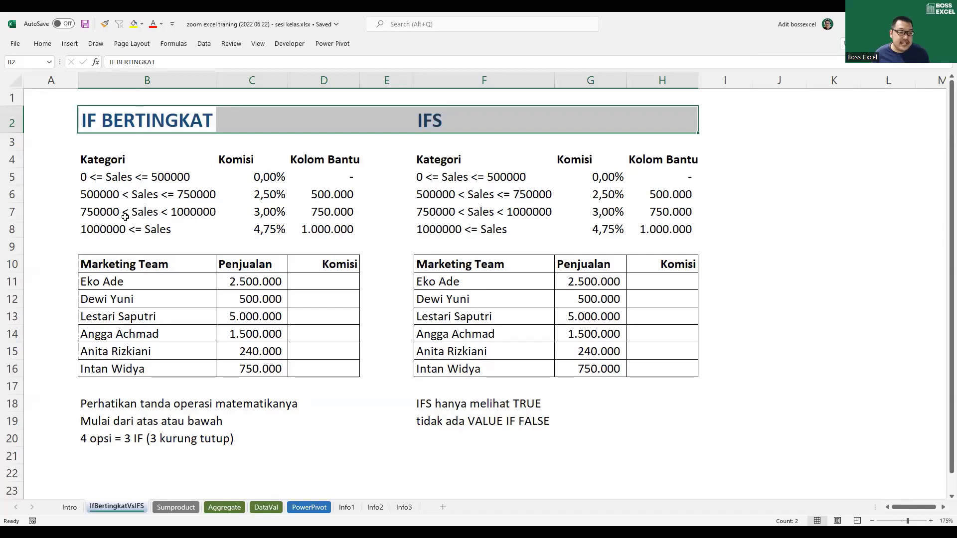
- Examine the commission tiers in B5:D8, the team's sales in B11:C16 and the nested-IF note in B20
left_click_drag(130, 177, 334, 224)
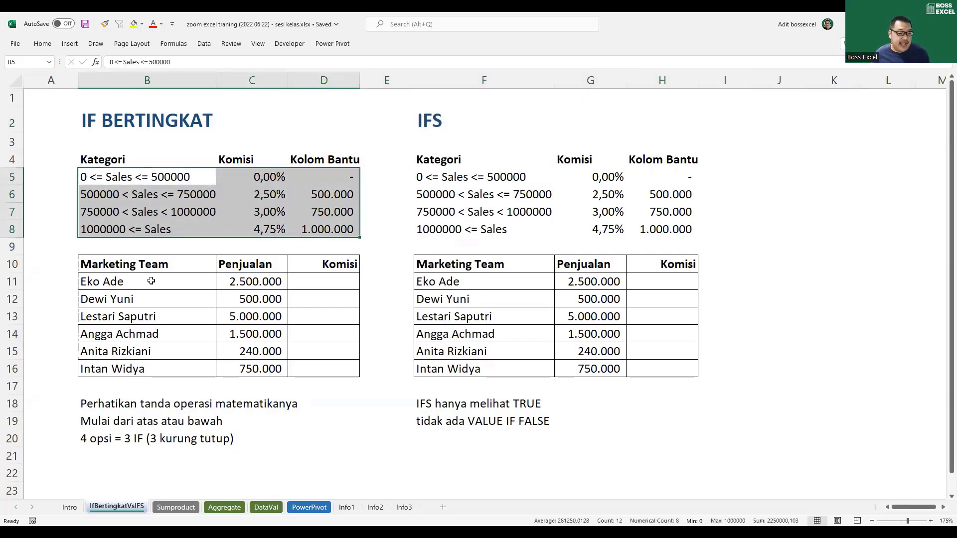
left_click_drag(151, 281, 158, 368)
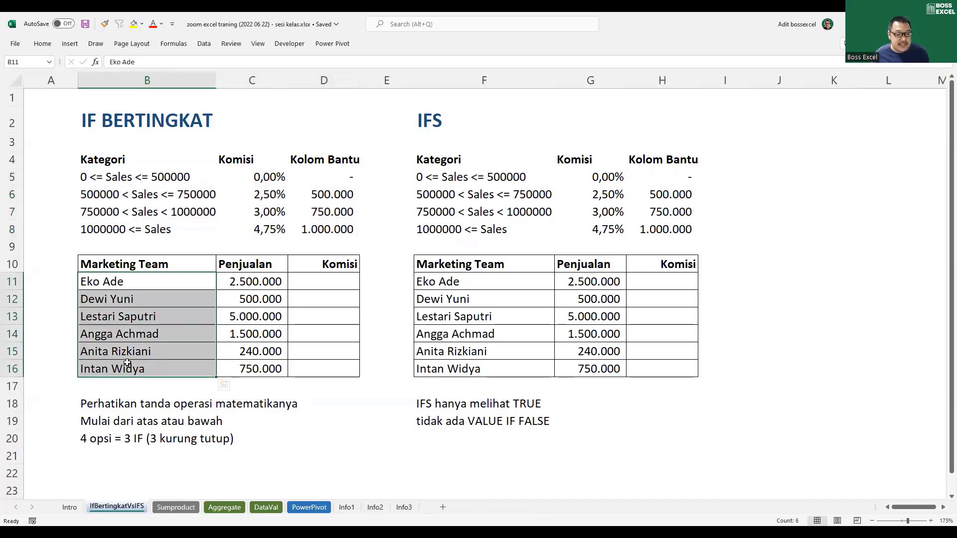
left_click_drag(262, 283, 264, 367)
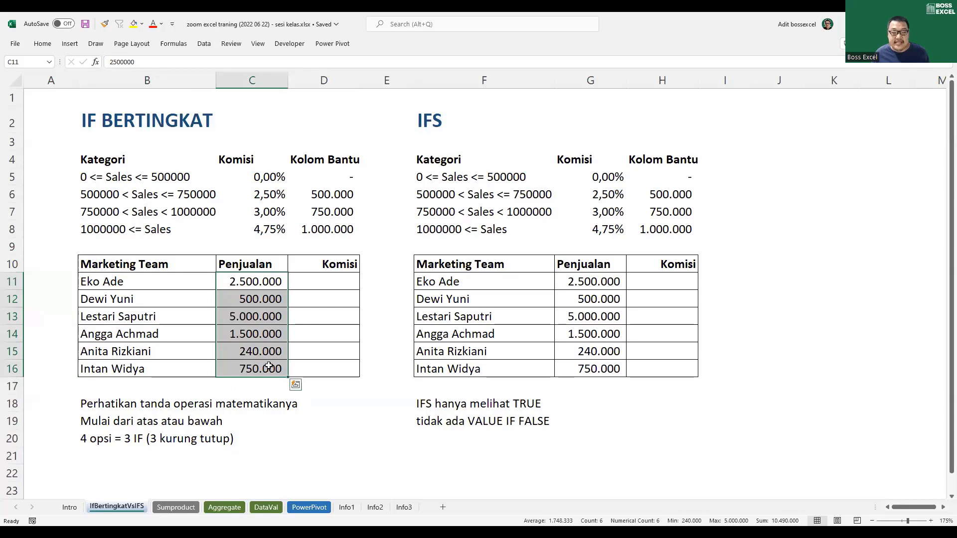
left_click_drag(255, 159, 259, 221)
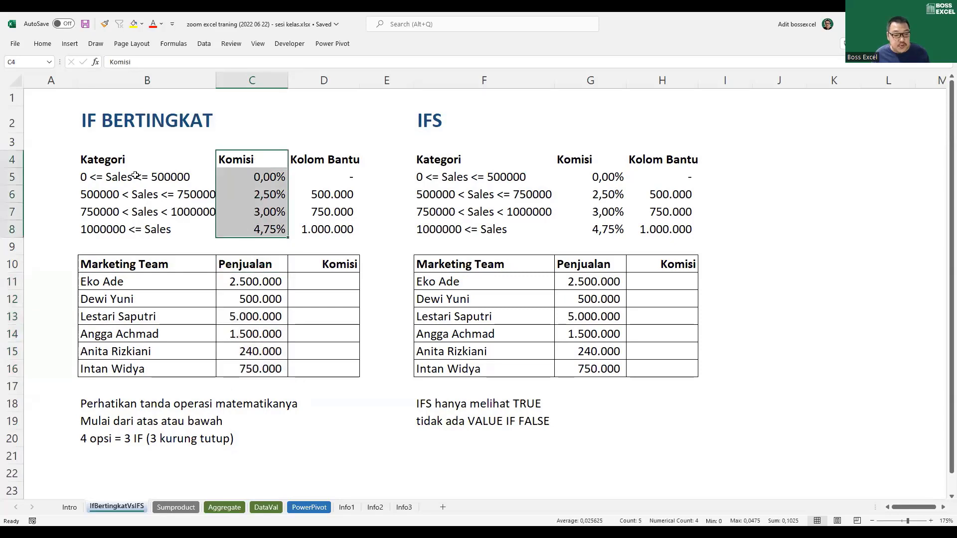
left_click(164, 184)
left_click_drag(164, 187, 179, 224)
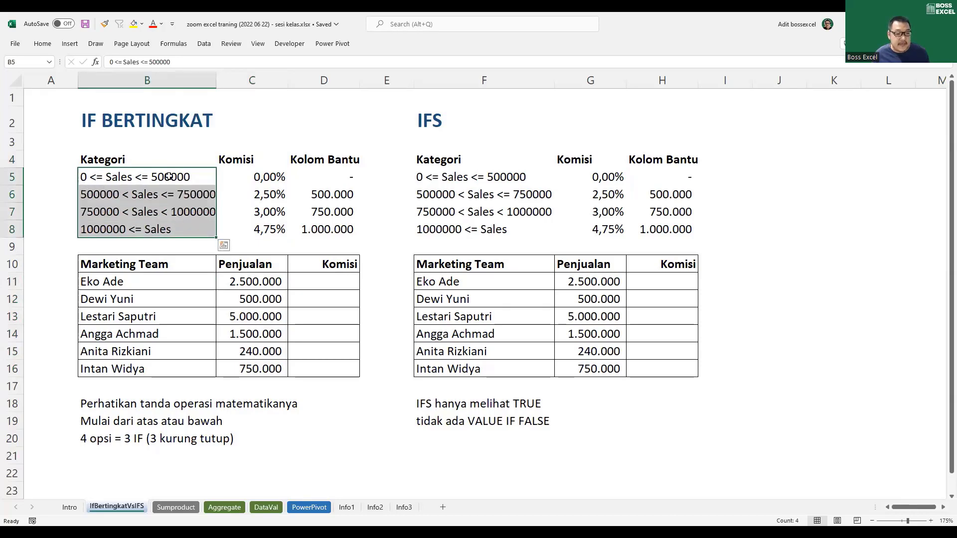
left_click(263, 178)
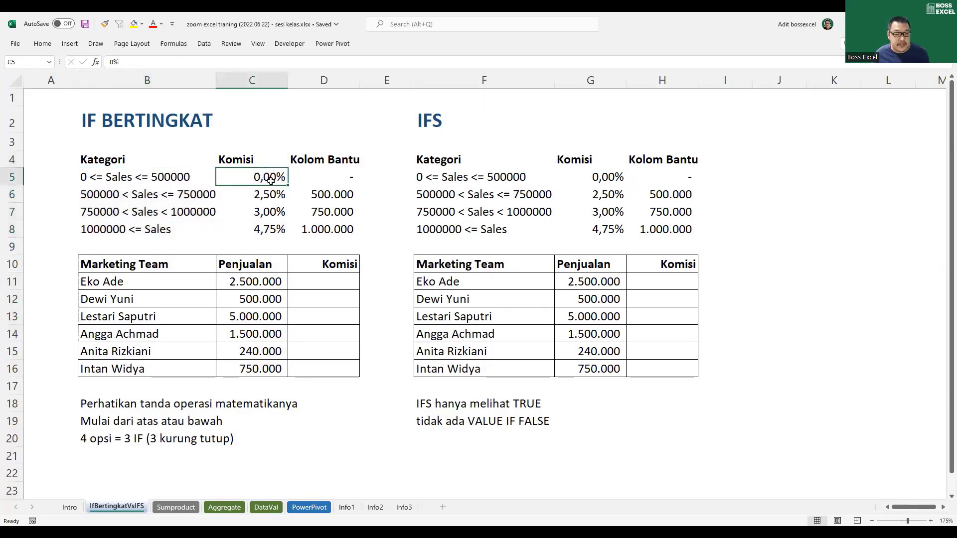
left_click(122, 198)
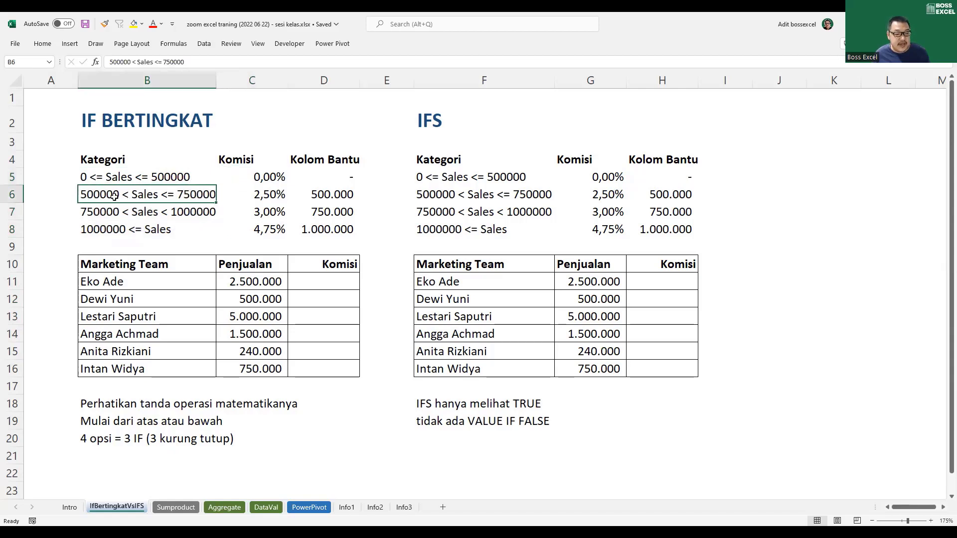
left_click(270, 197)
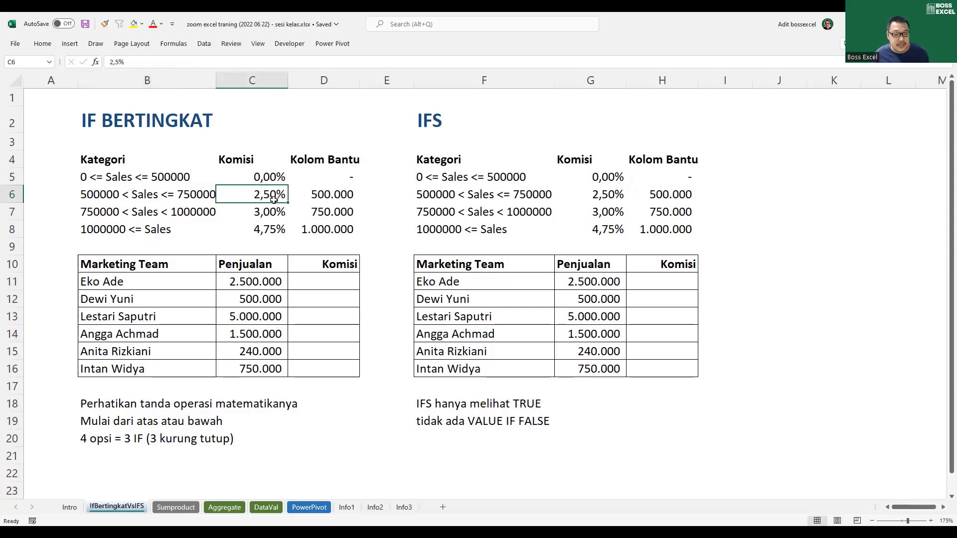
left_click(270, 214)
left_click(265, 234)
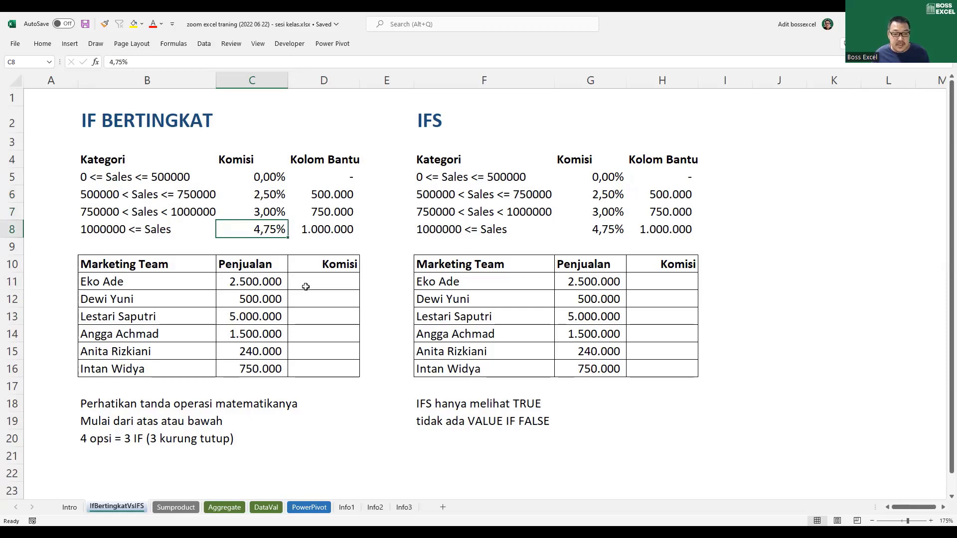
left_click_drag(140, 181, 333, 229)
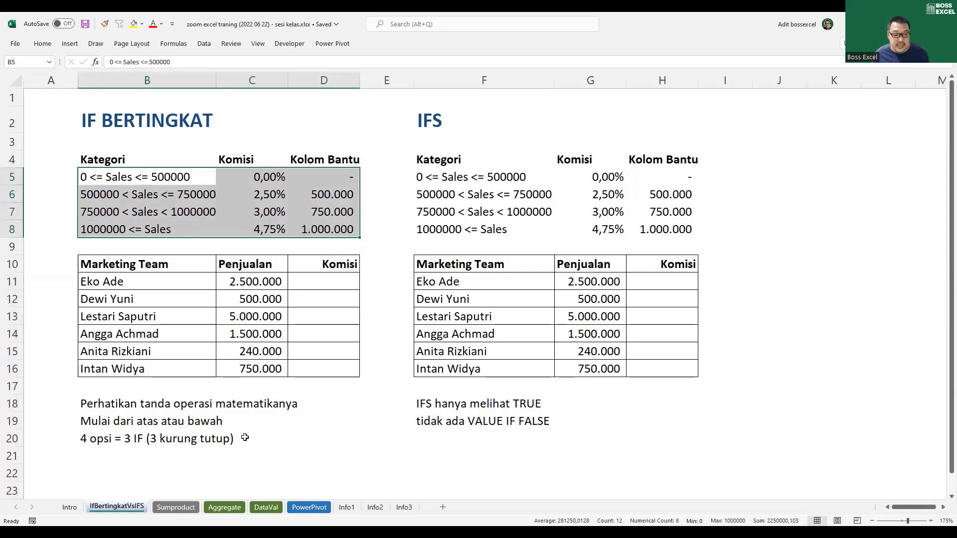
left_click_drag(110, 439, 230, 438)
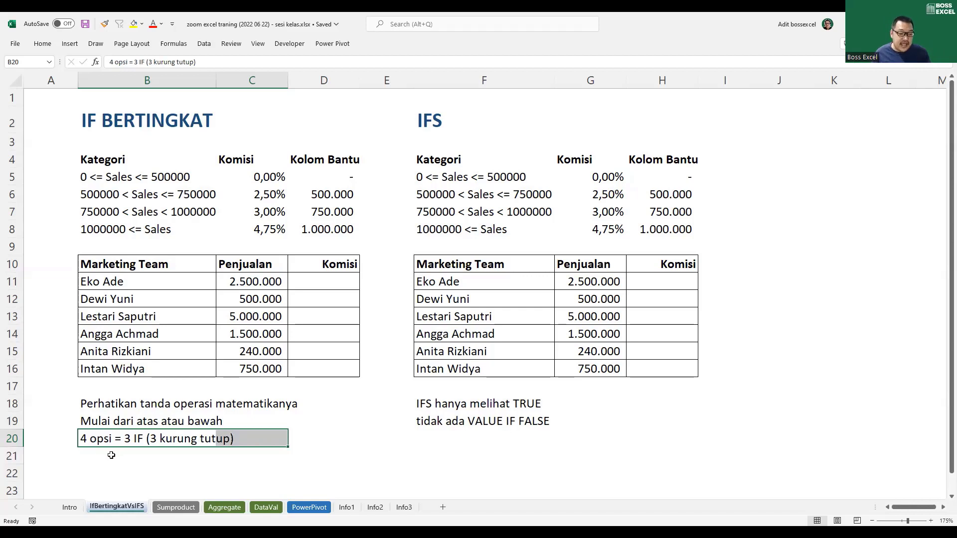
left_click_drag(93, 441, 252, 439)
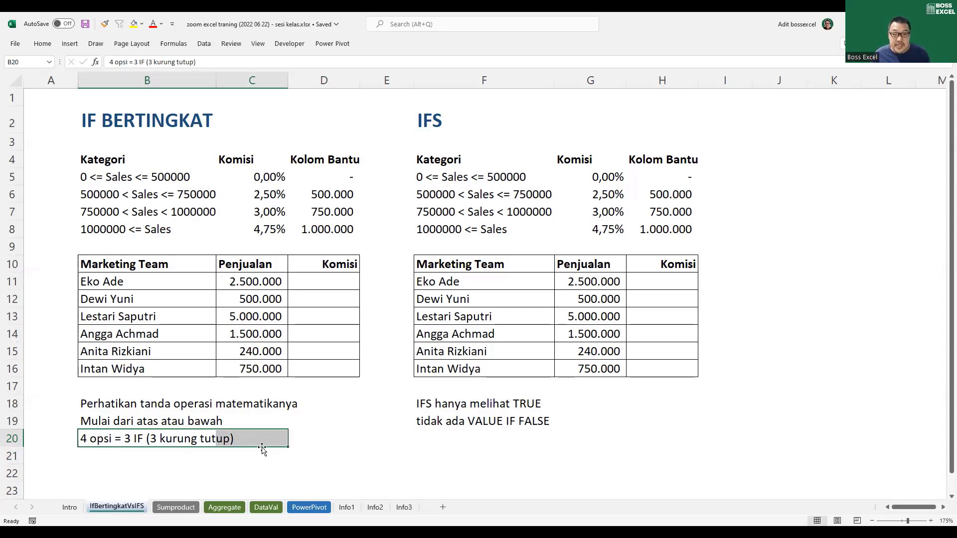
left_click(334, 282)
left_click_drag(334, 283, 340, 363)
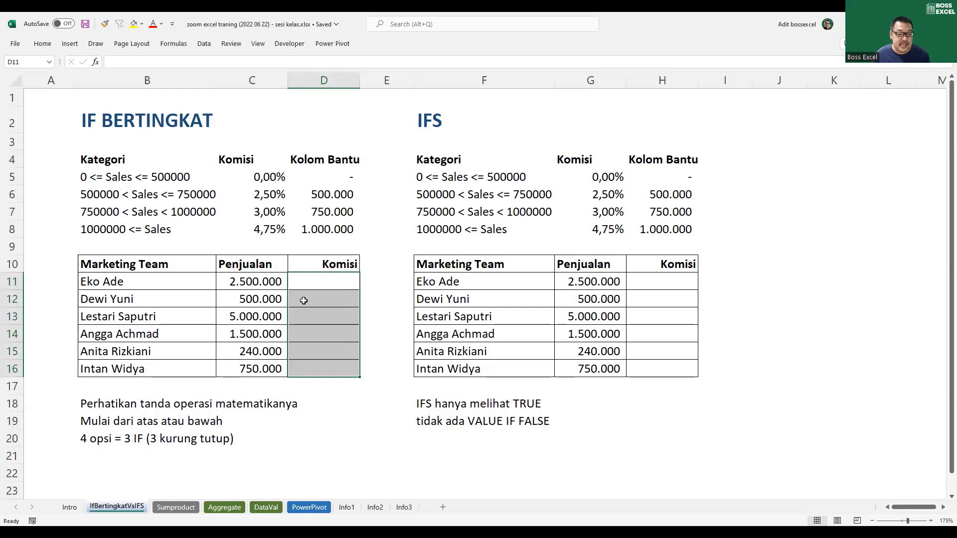
left_click(307, 283)
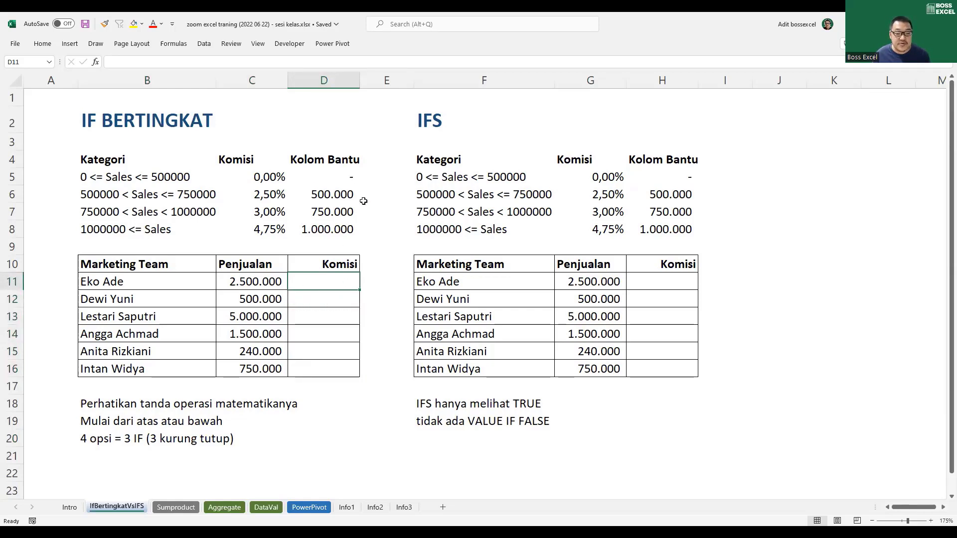
- Compare each Kategori sales range in B5:B8 with its Kolom Bantu threshold in D5:D8
left_click_drag(337, 162, 337, 225)
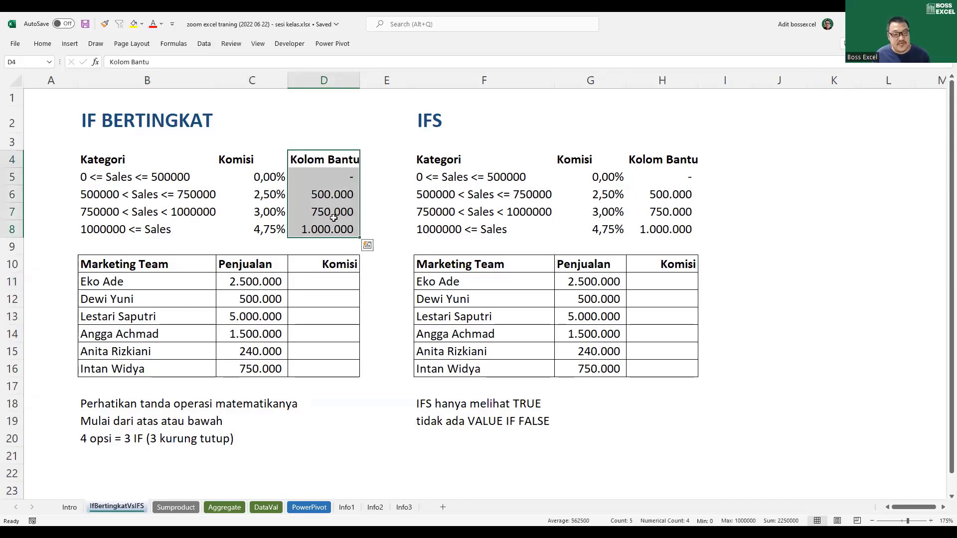
left_click_drag(329, 172, 330, 192)
left_click(328, 173)
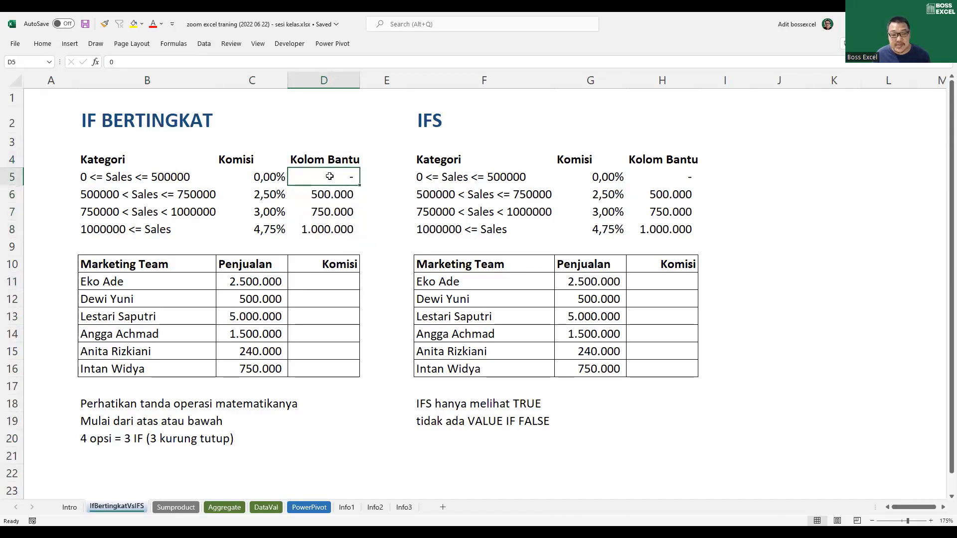
left_click(92, 176)
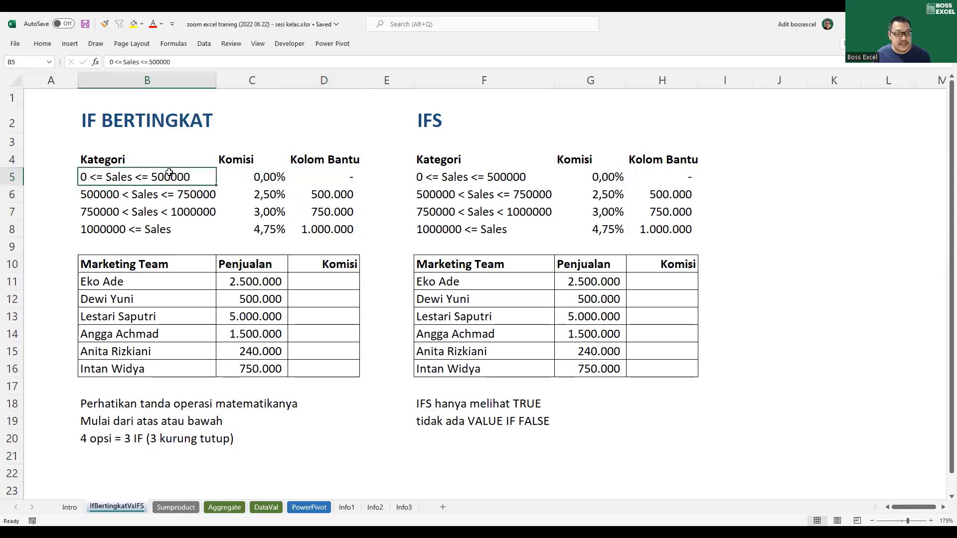
left_click(326, 178)
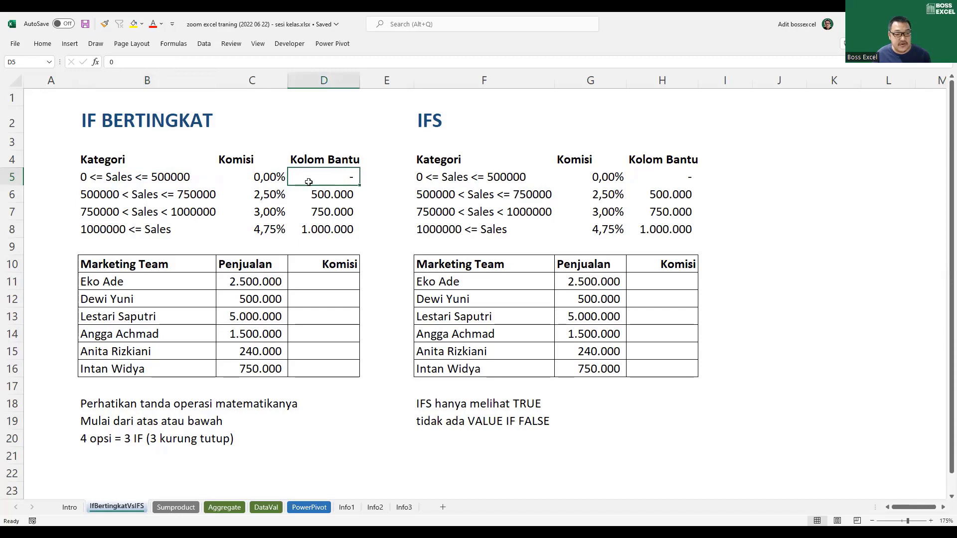
left_click(91, 197)
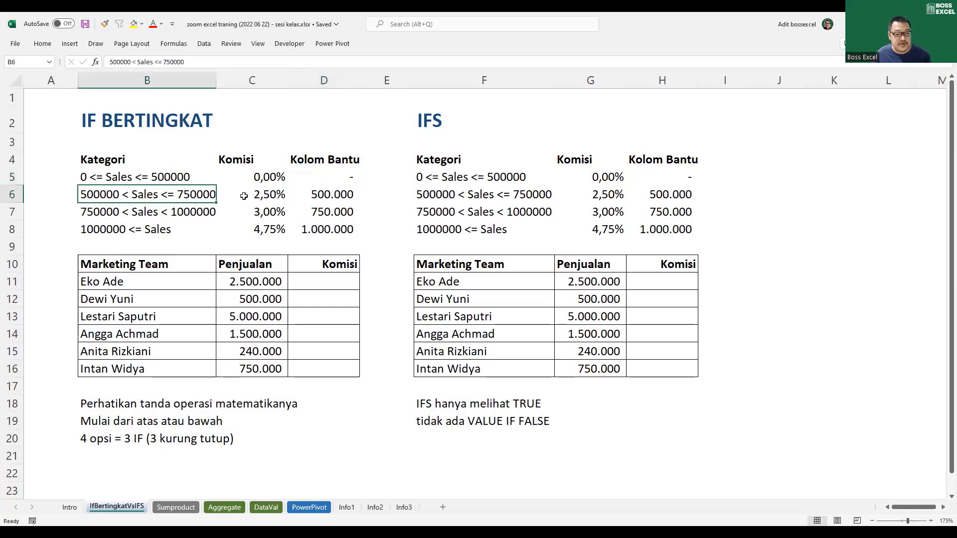
left_click(332, 198)
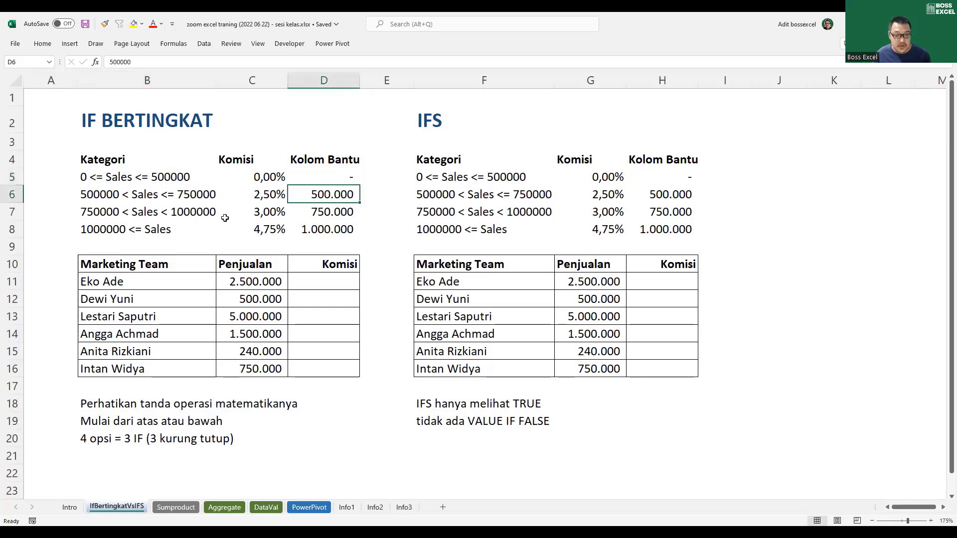
left_click(85, 214)
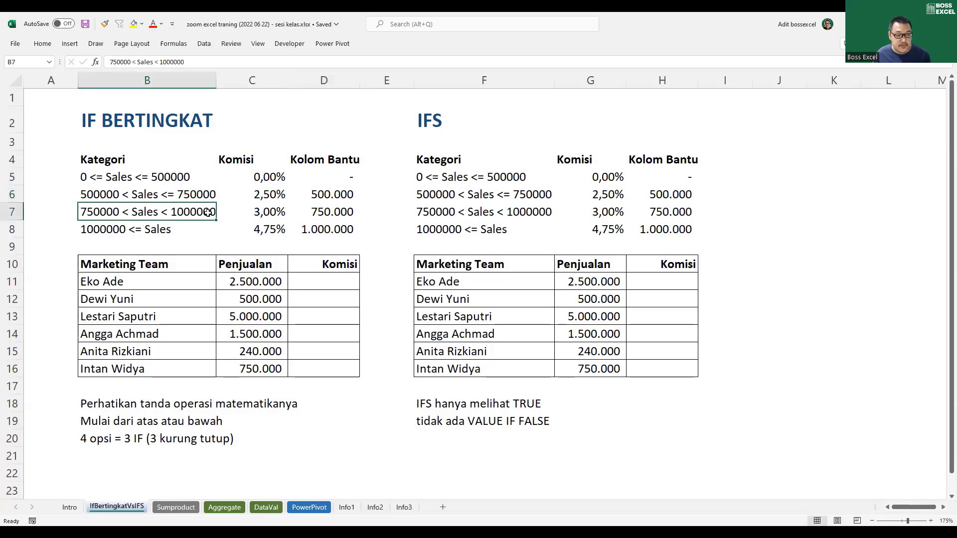
left_click(318, 218)
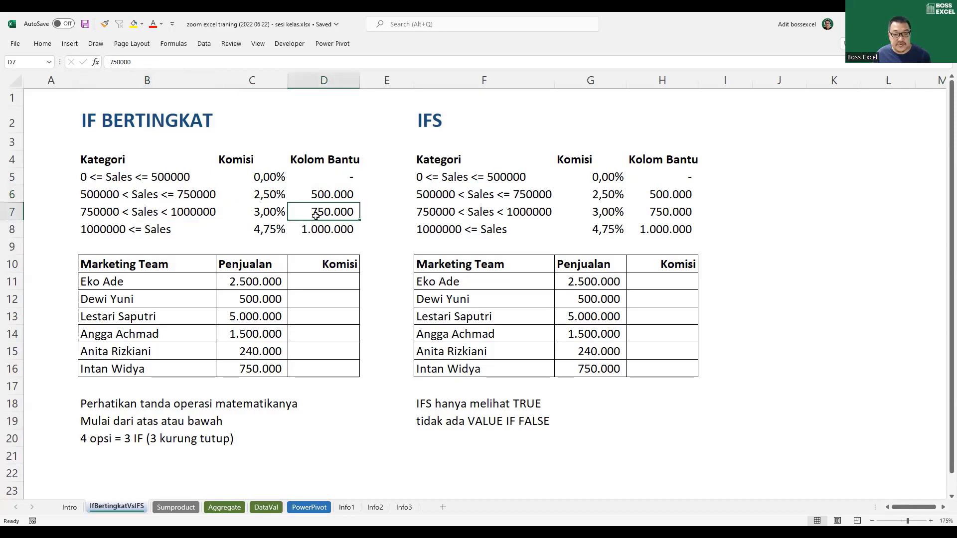
left_click(96, 228)
left_click(324, 231)
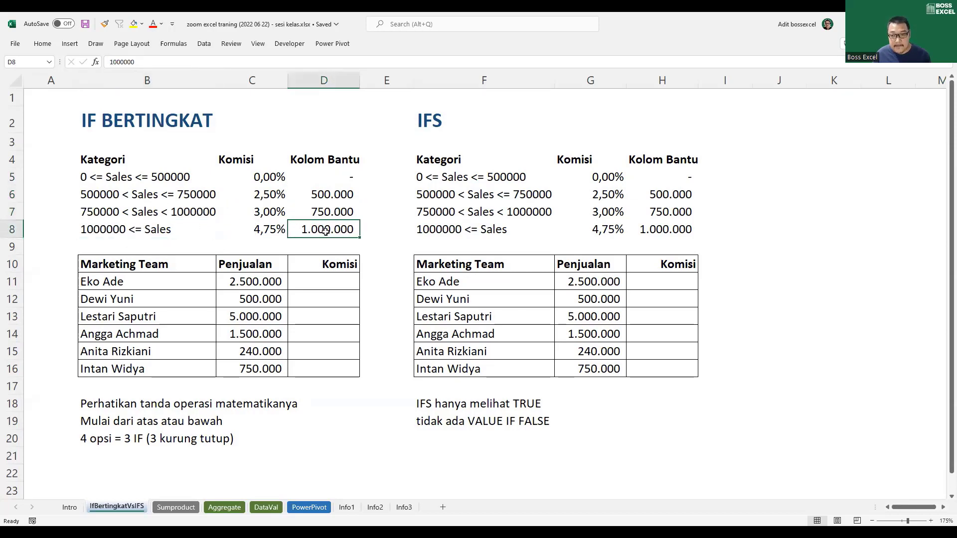
left_click_drag(330, 177, 336, 234)
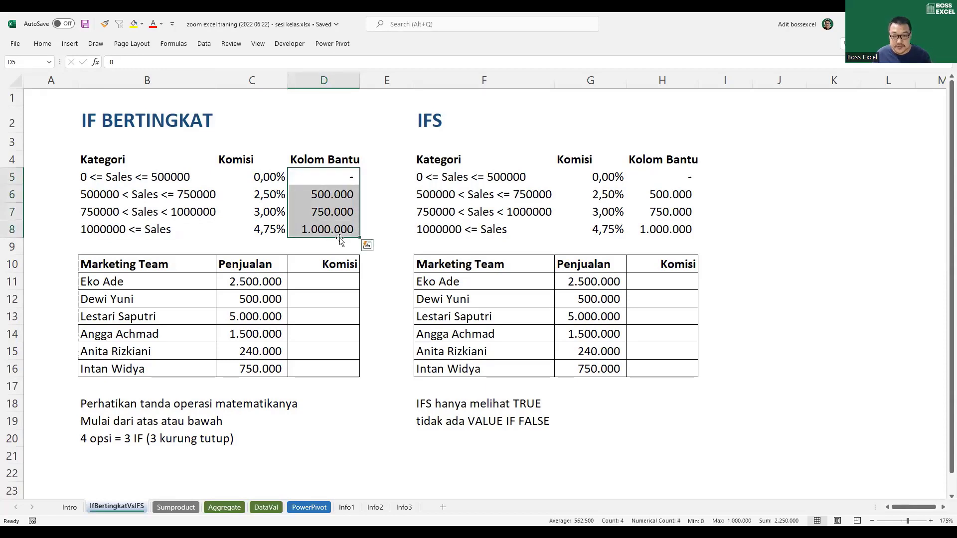
left_click(338, 283)
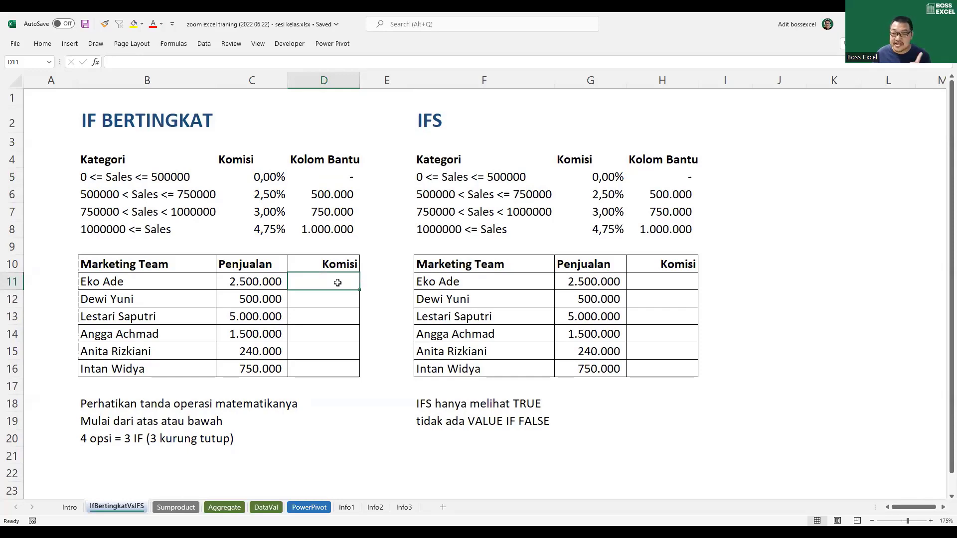
left_click_drag(337, 282, 342, 369)
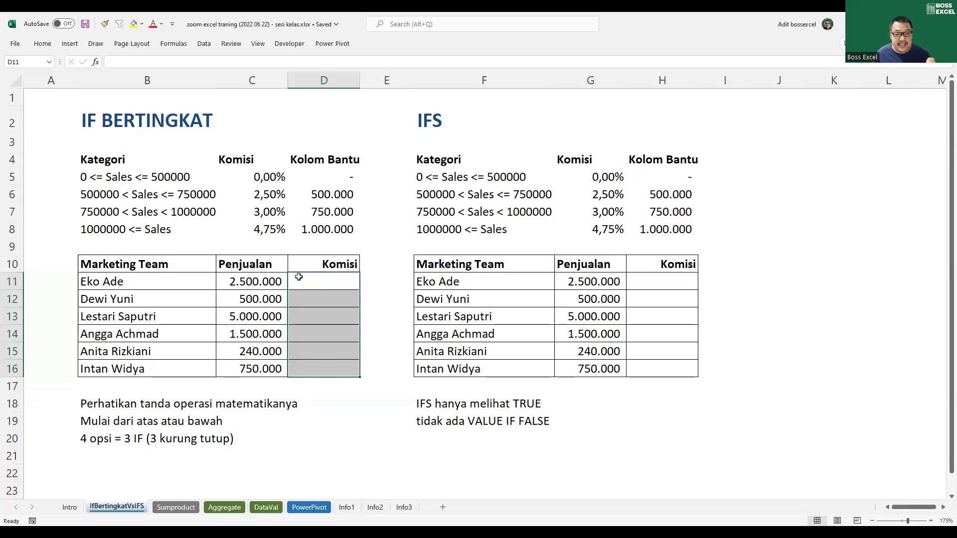
double_click(326, 281)
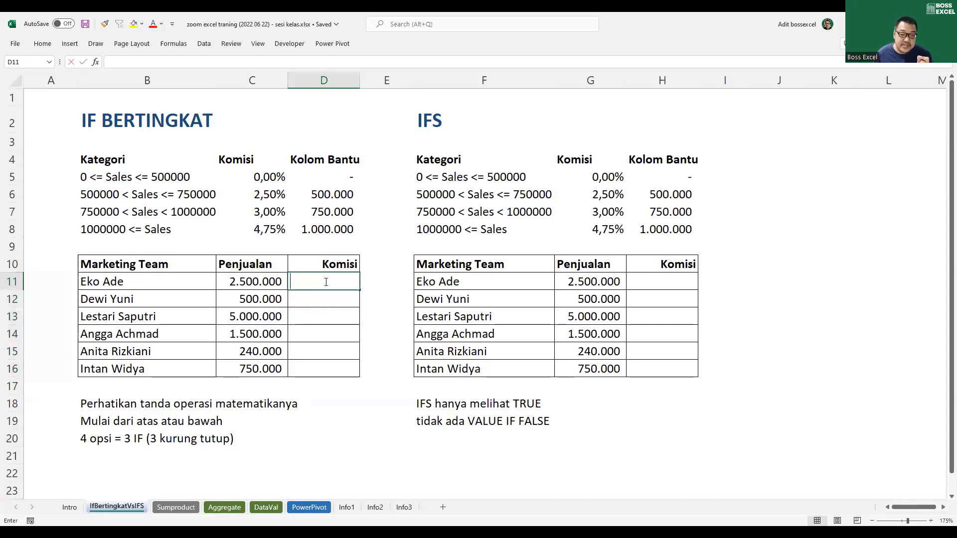
left_click(327, 369)
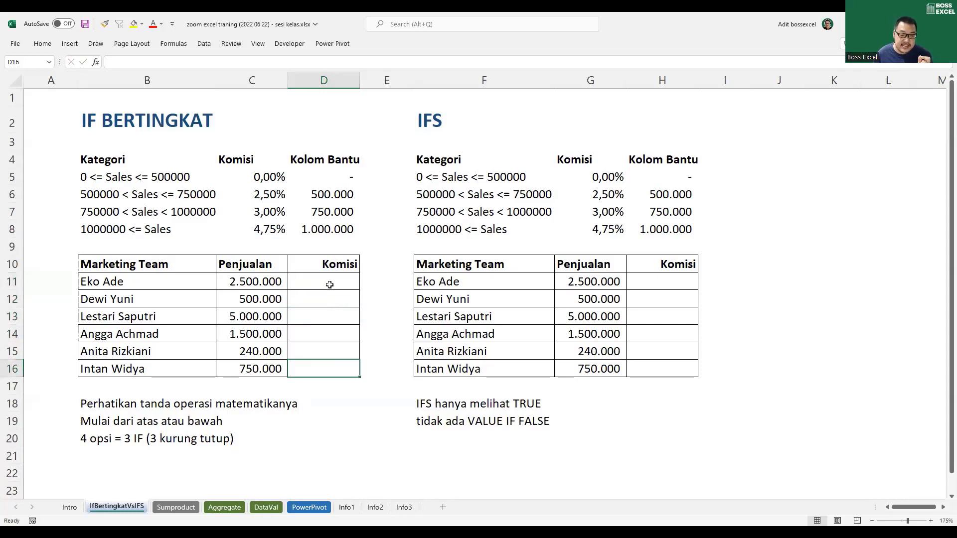
- Select D11:D16 and start an IF formula in D11 that tests whether C11 is greater than or equal to D8
left_click_drag(330, 284, 331, 368)
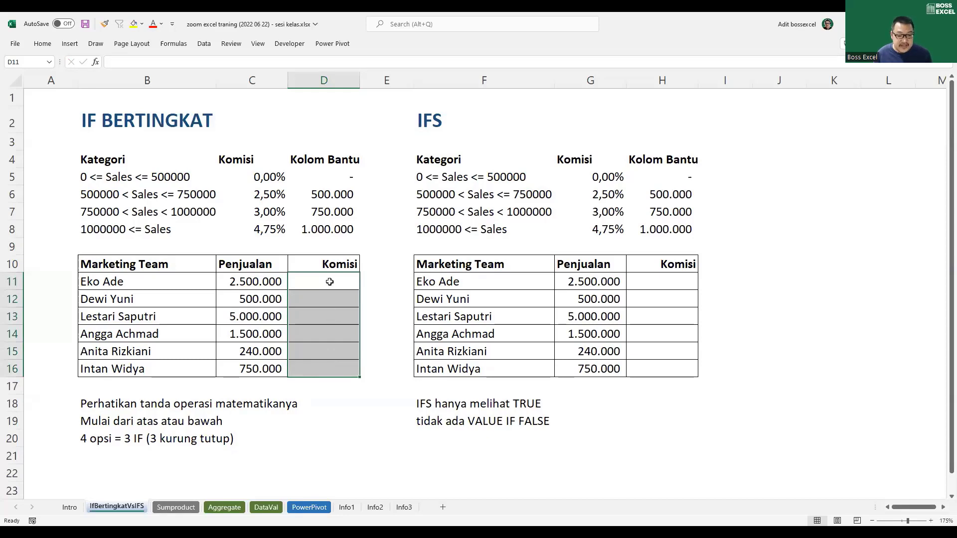
key("F2")
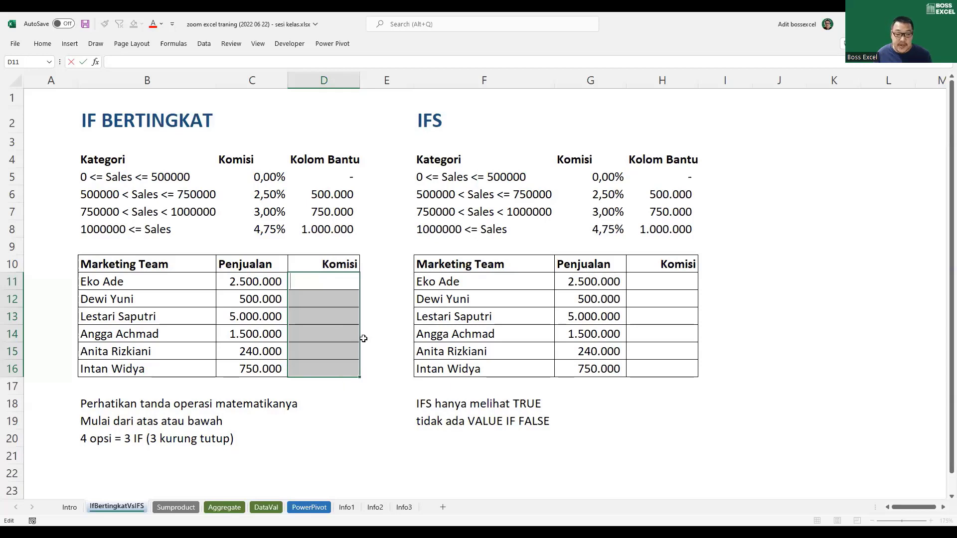
type("=")
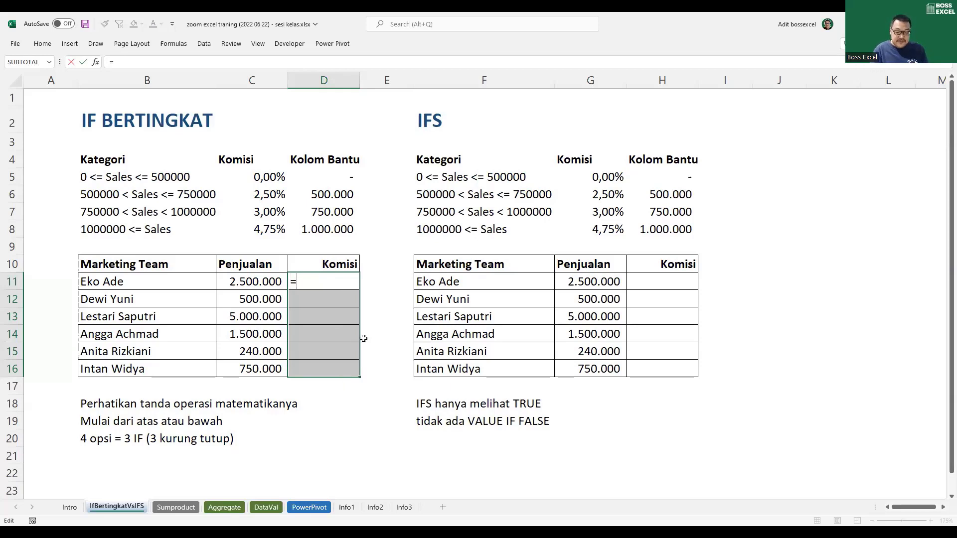
type("IF(")
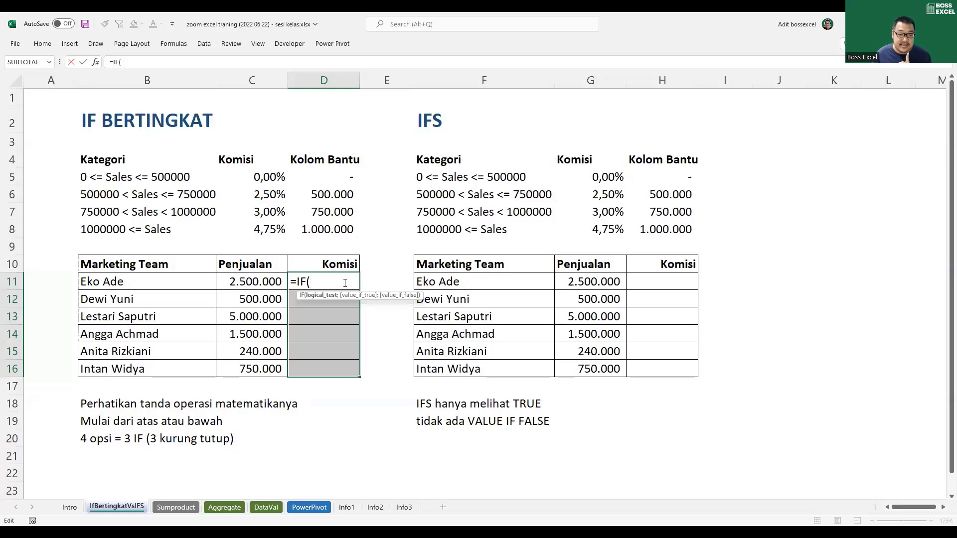
left_click(245, 280)
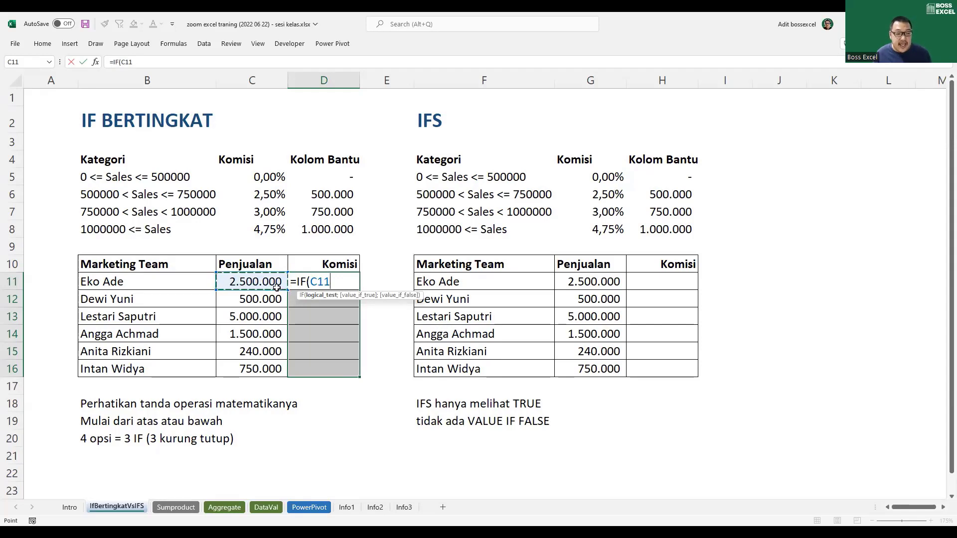
type(">=")
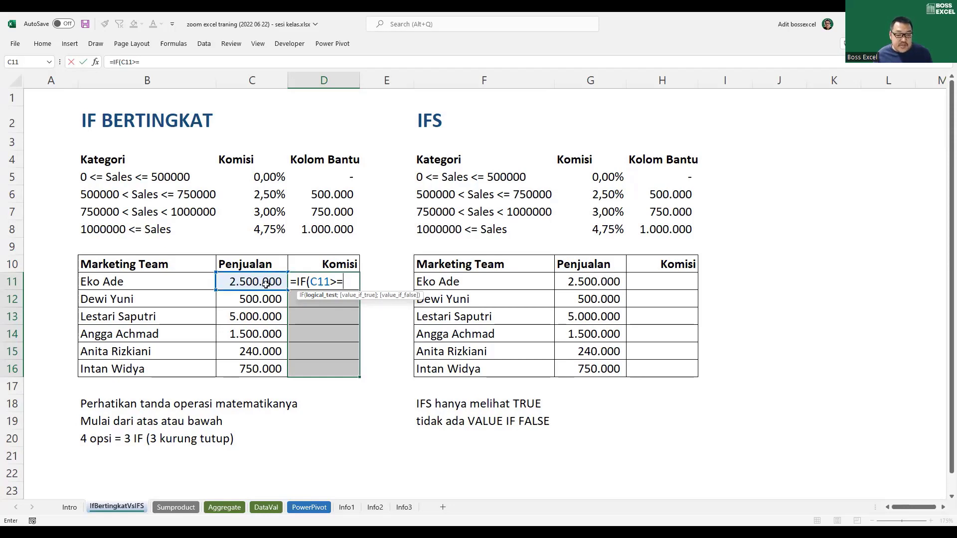
left_click(327, 229)
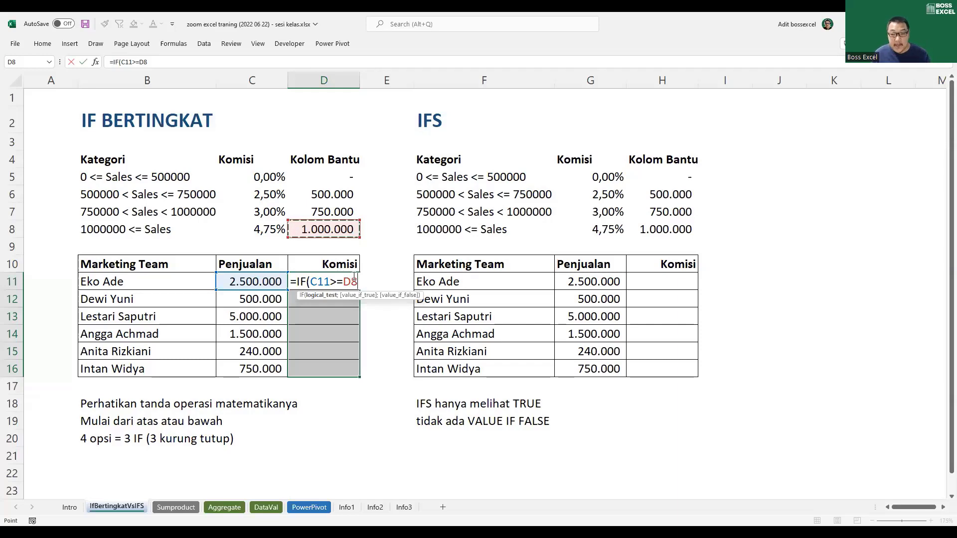
- Change the D8 threshold reference in the first IF test to the row-locked form D$8
key("F4")
key("F4")
key("F4")
key("F4")
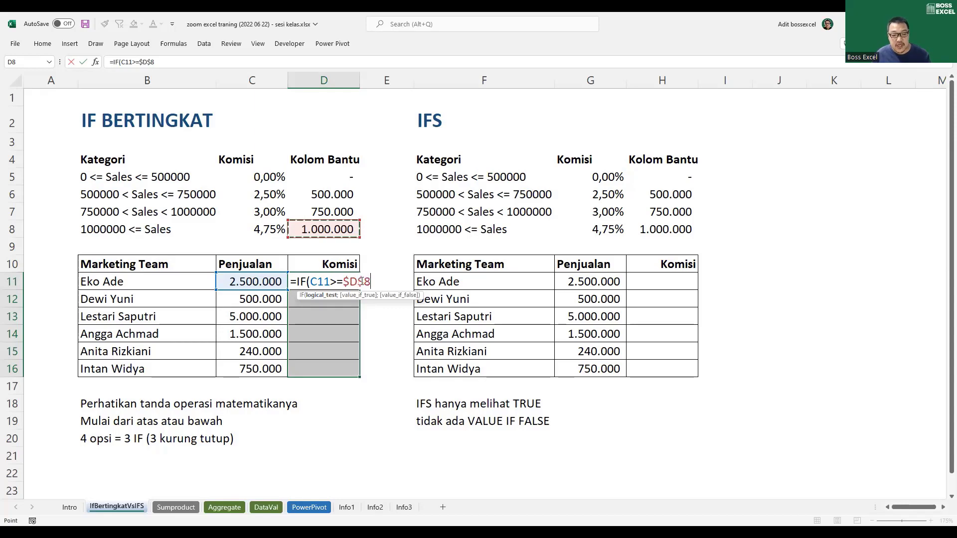
key("F4")
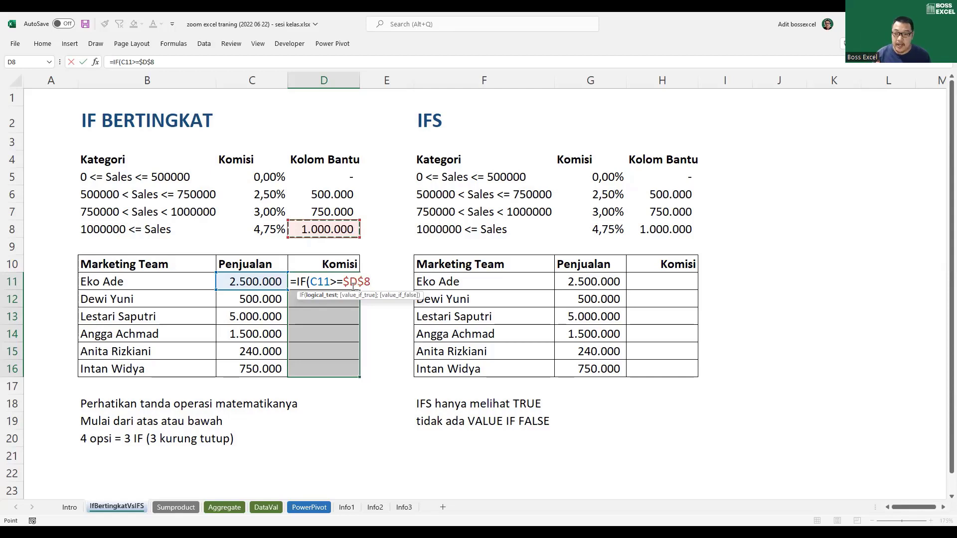
key("F4")
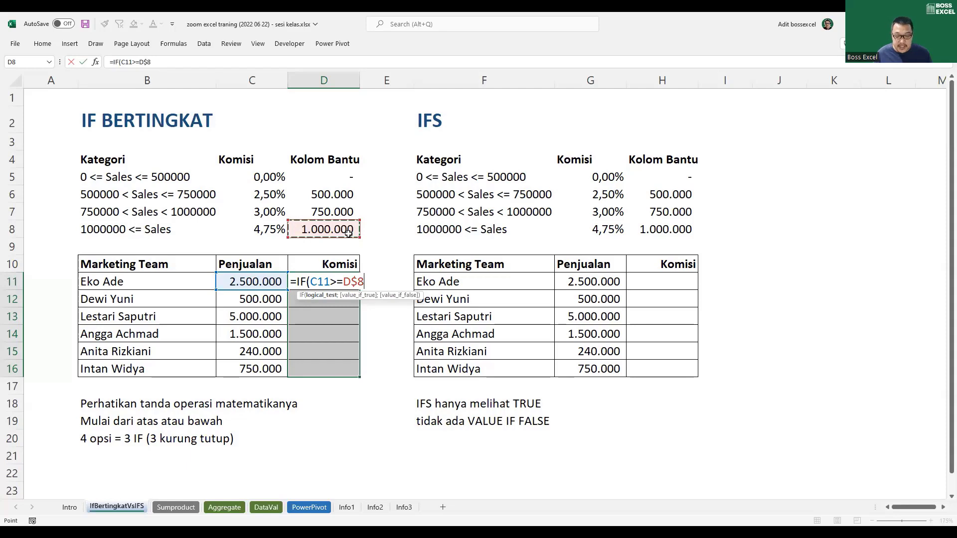
- Give the first IF the row-locked commission rate C$8 as its value if true
type(";")
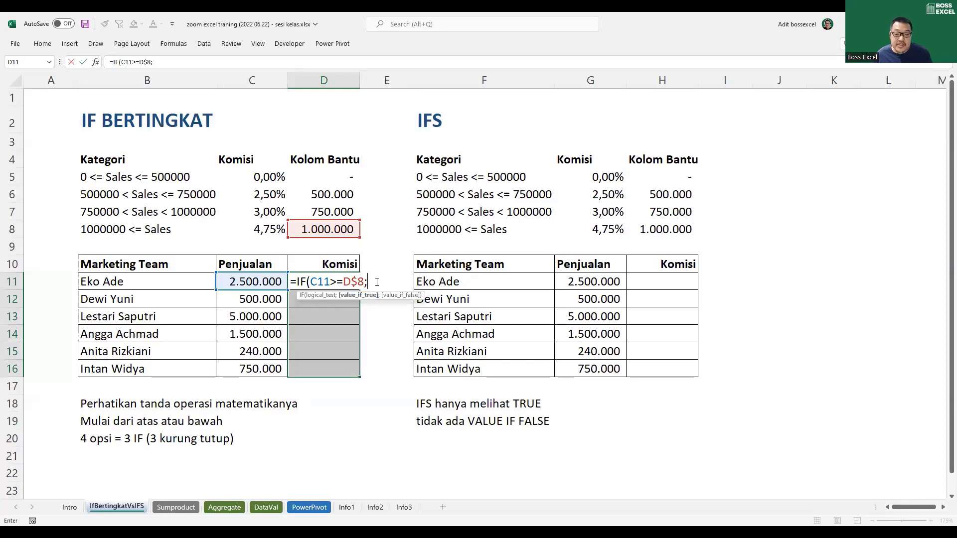
left_click(268, 241)
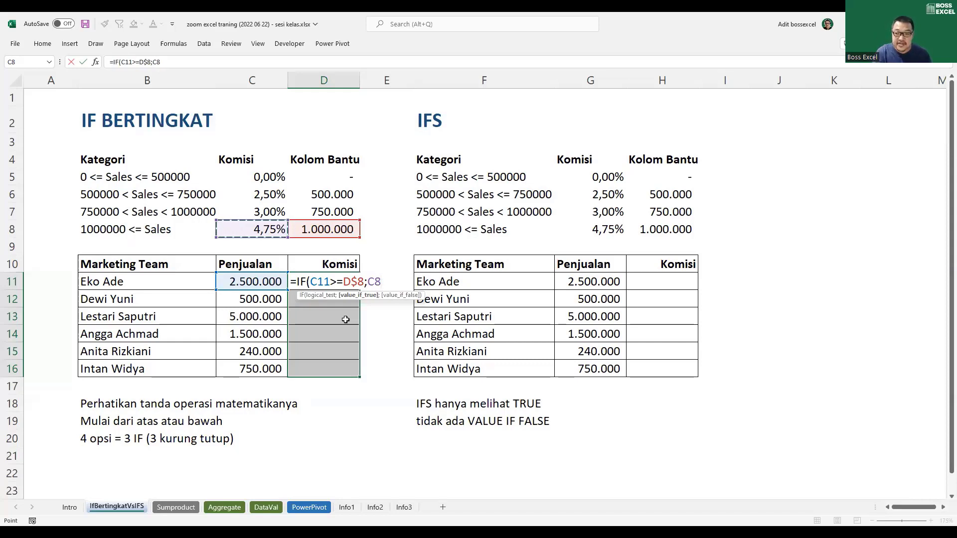
key("F4")
key("F4")
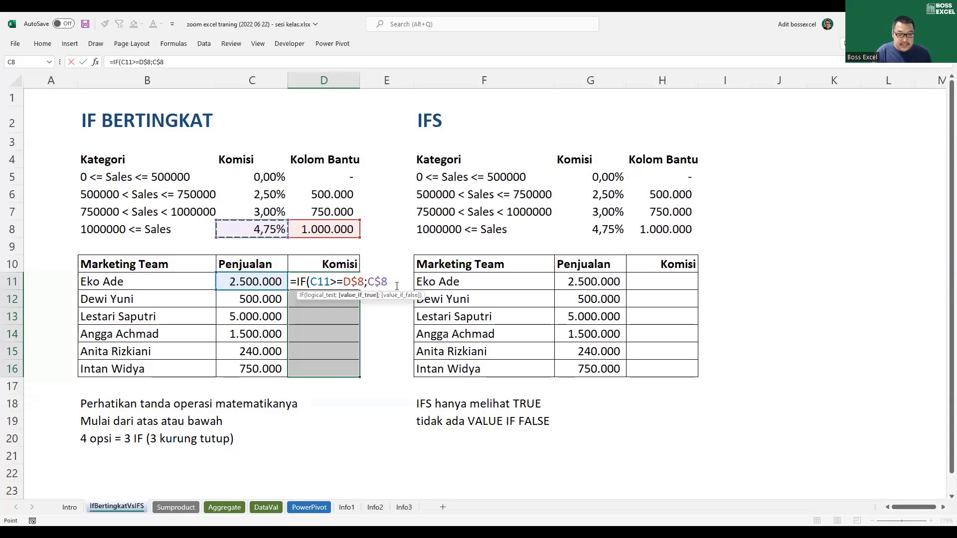
type("*")
key("Left")
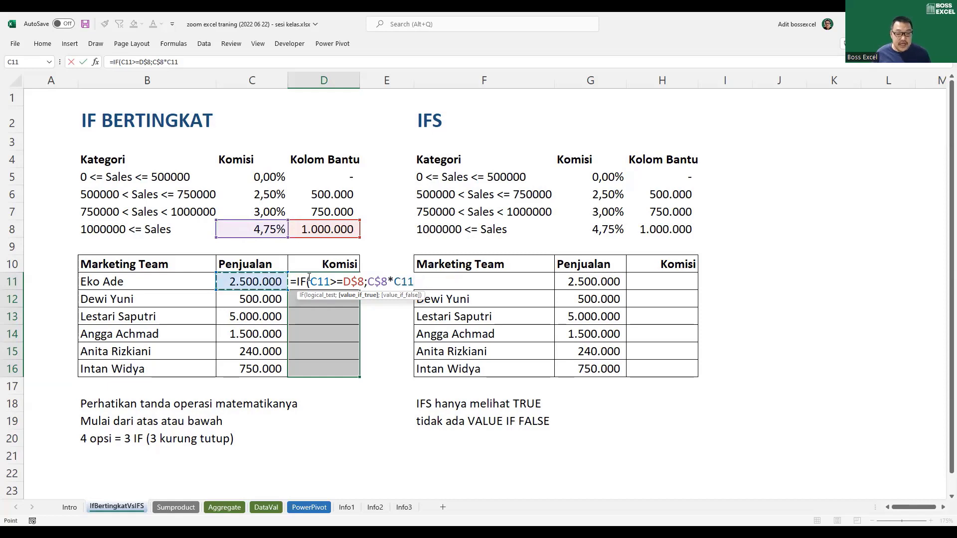
left_click_drag(367, 282, 413, 282)
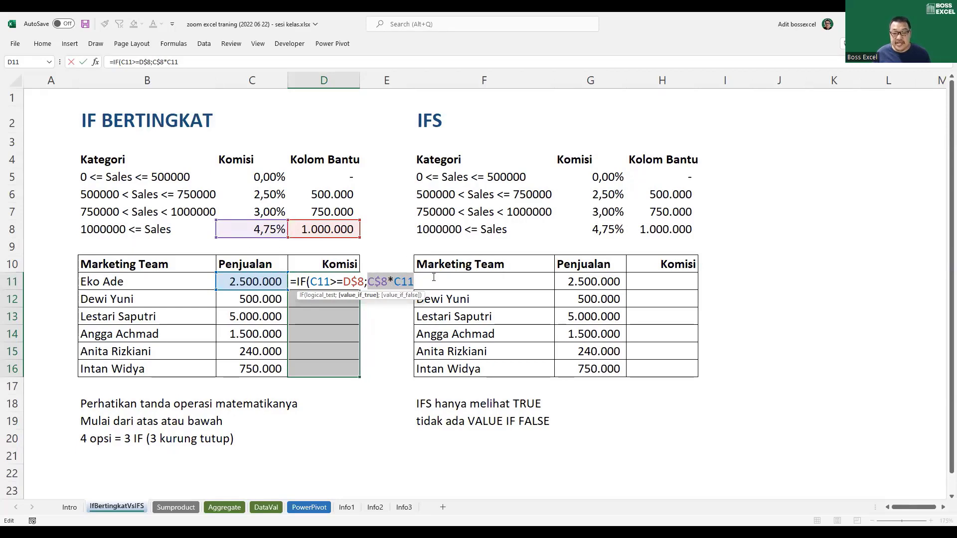
left_click(390, 281)
key("Delete")
key("Delete")
key("Delete")
key("Delete")
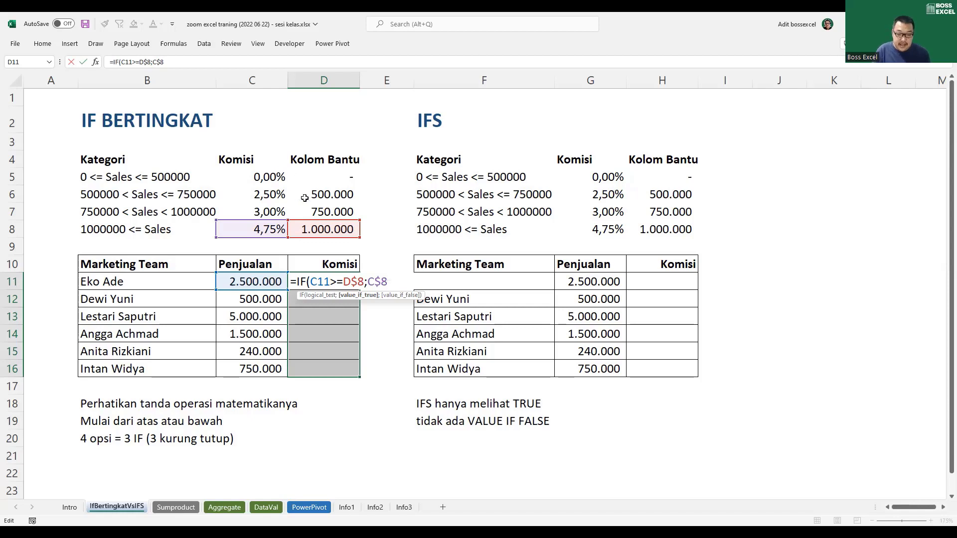
- Nest a second IF as the value if false, testing whether C11 is greater than the row-locked threshold D$7
type(";")
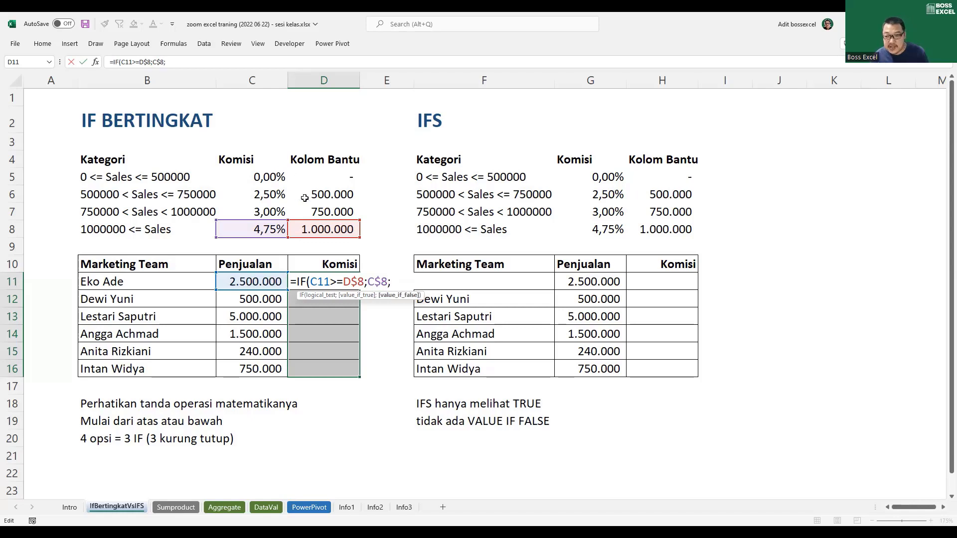
type("IF(")
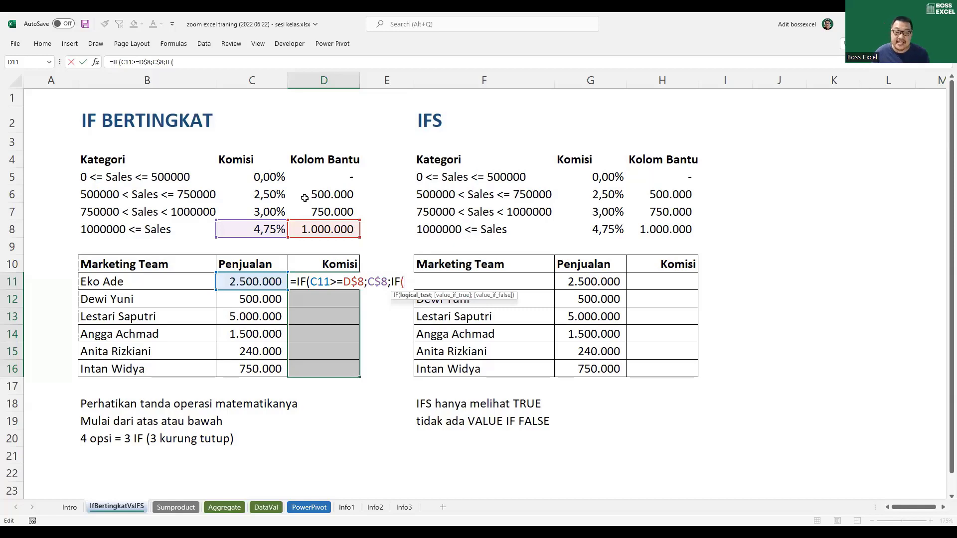
left_click(262, 283)
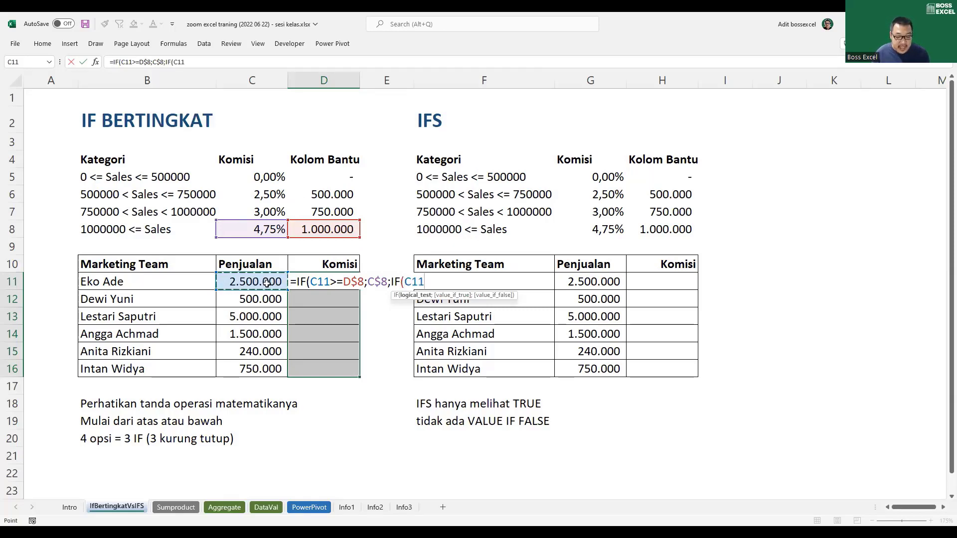
type(">")
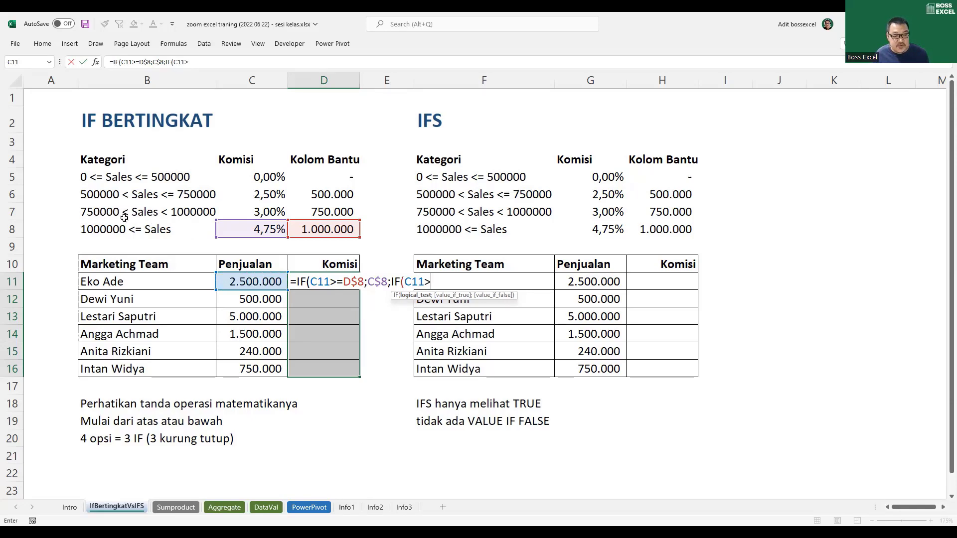
left_click(338, 210)
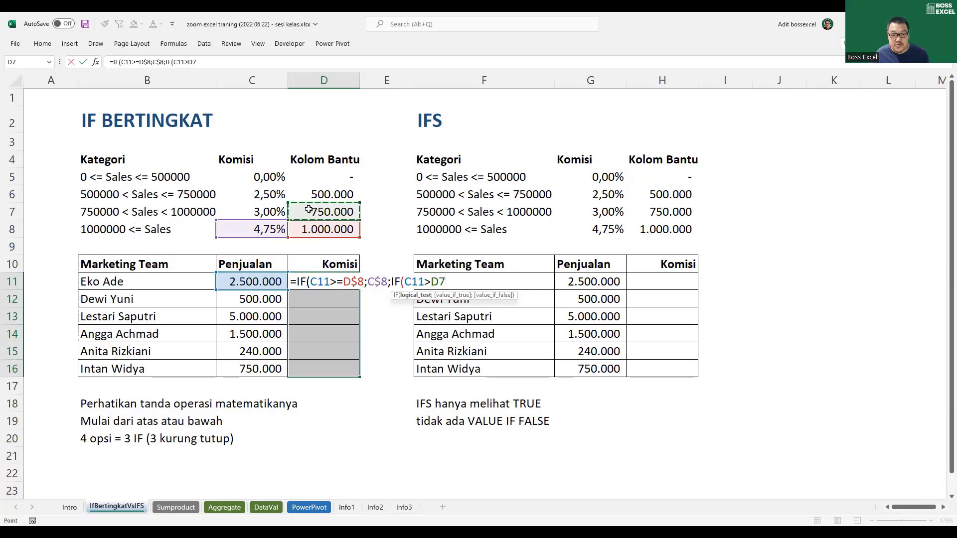
key("F4")
key("F4")
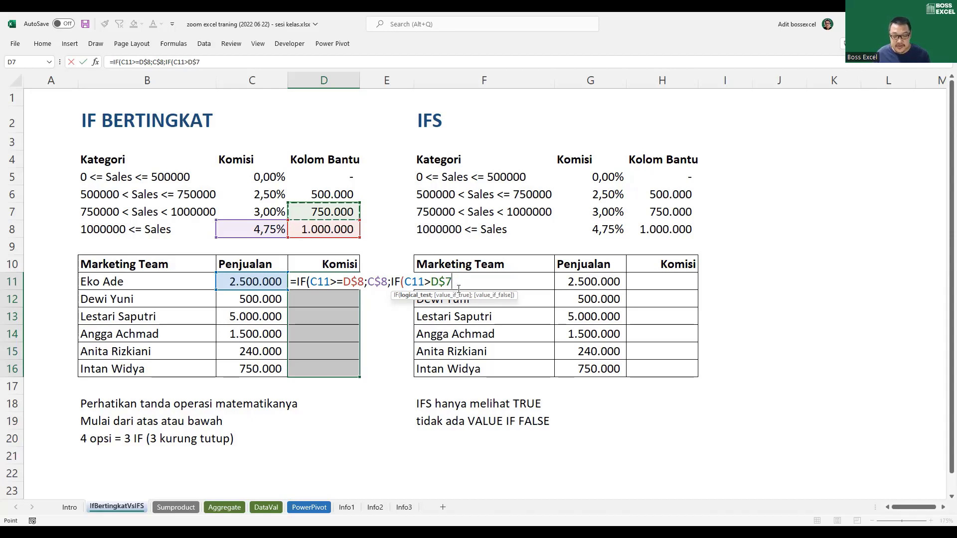
- Give the second IF the row-locked commission rate C$7 as its value if true
type(";")
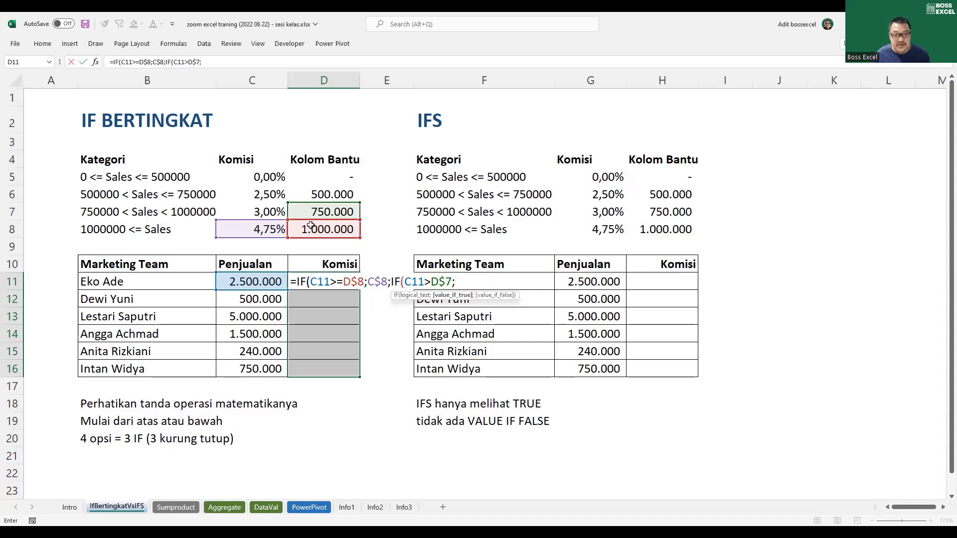
left_click(259, 213)
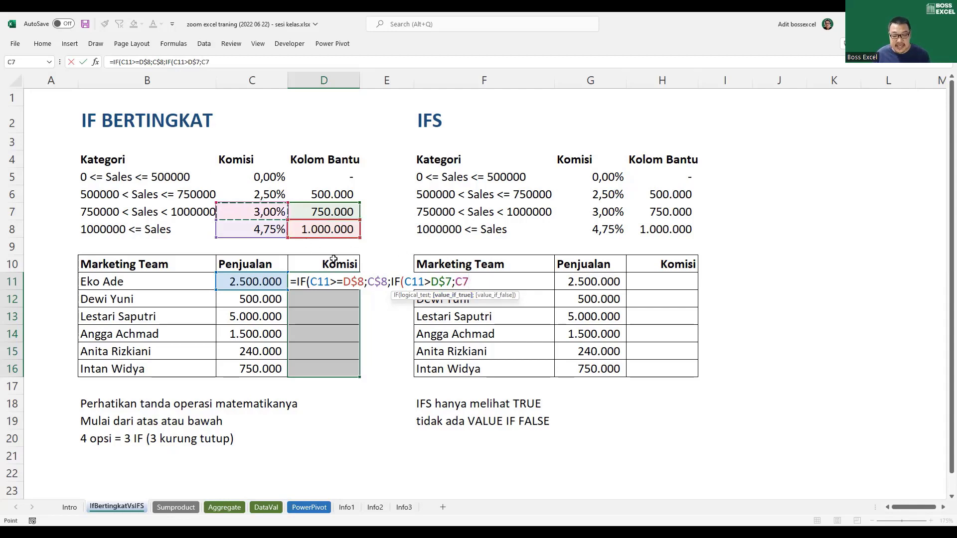
key("F4")
key("F4")
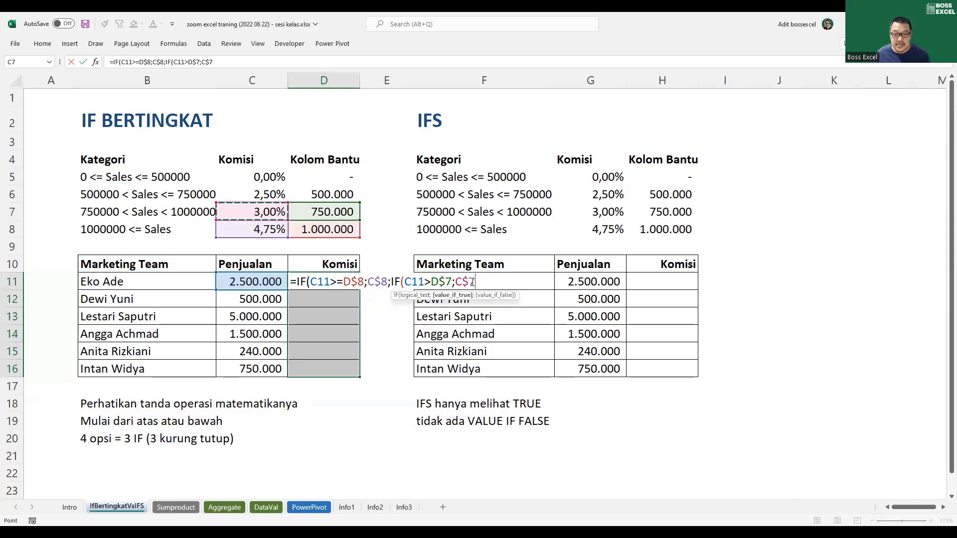
type(";")
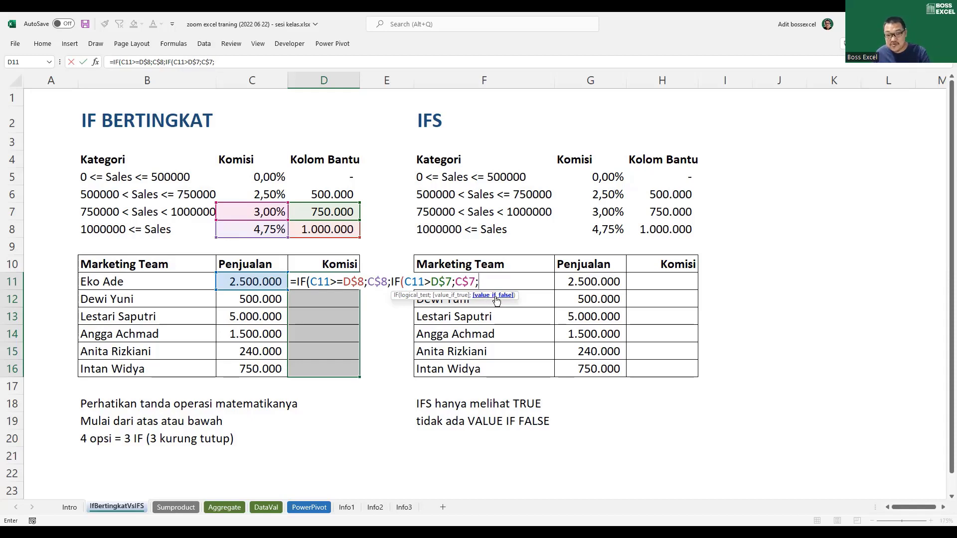
- Nest a third IF as the second one's value if false, testing whether C11 is greater than D$6
left_click(484, 282)
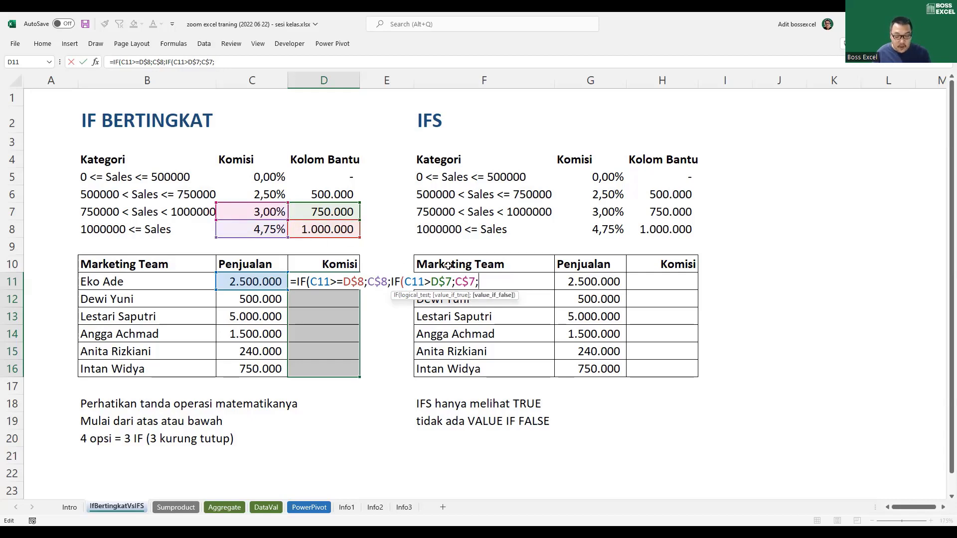
type("IF(")
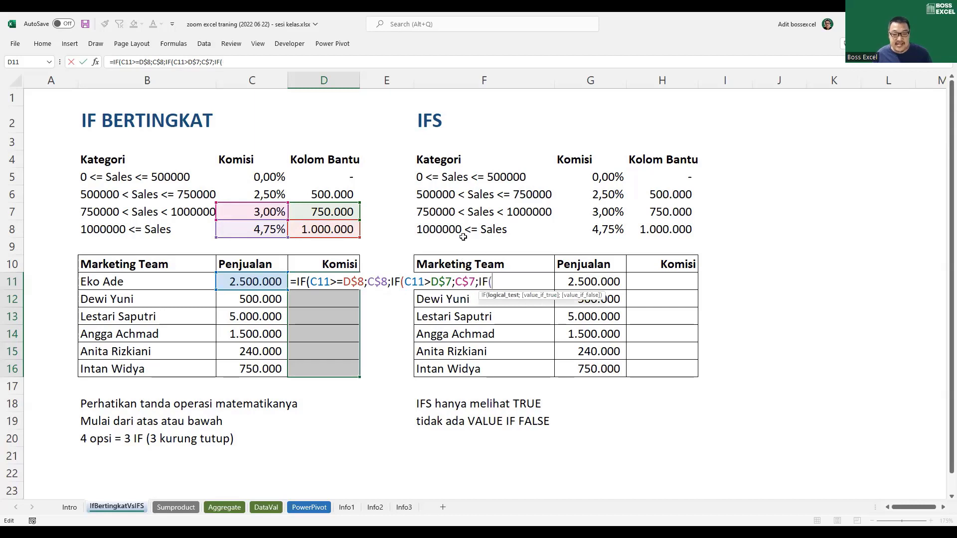
left_click(254, 283)
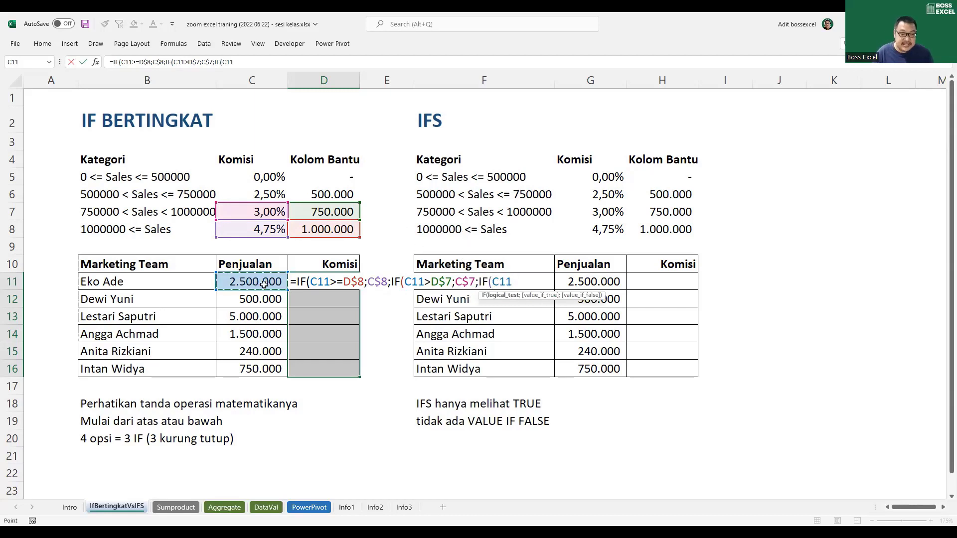
type(">")
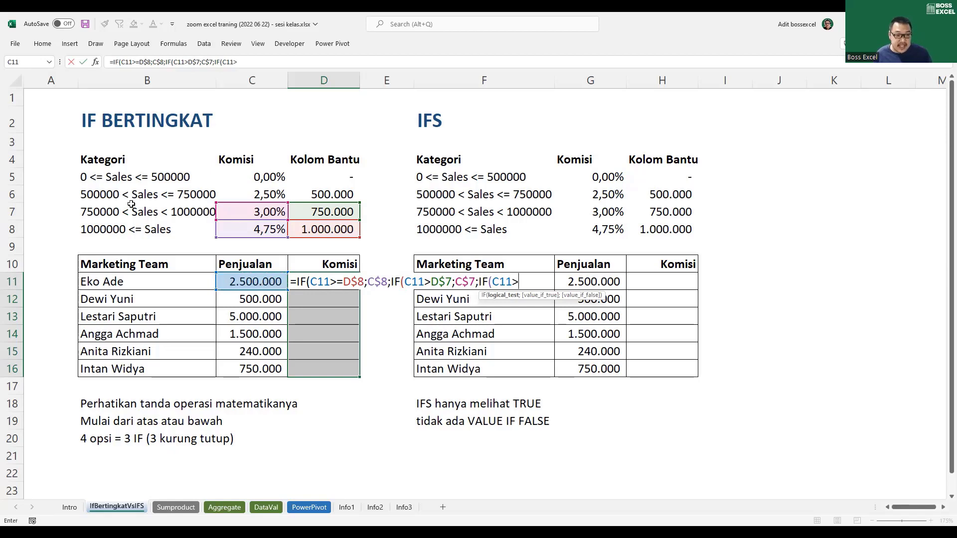
left_click(313, 194)
key("F4")
key("F4")
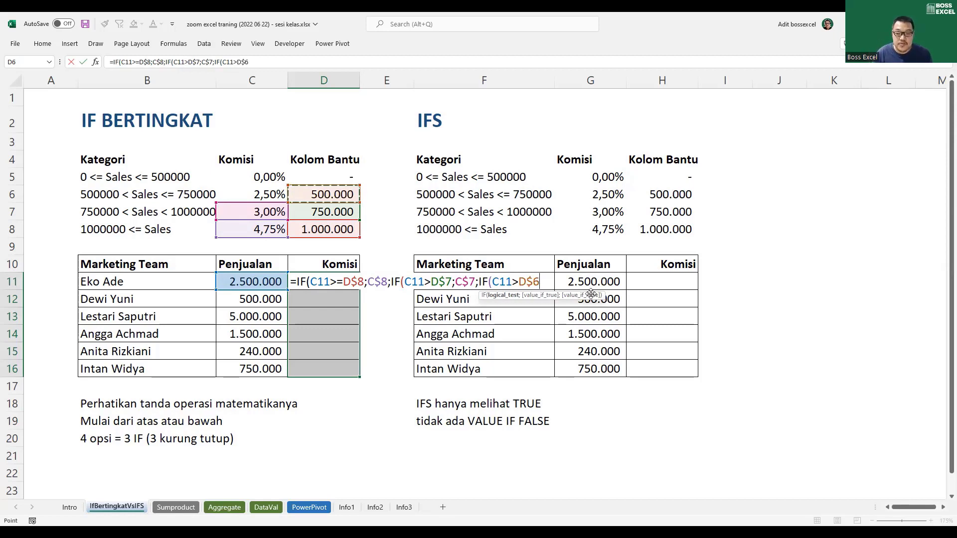
- Give the third IF the row-locked rates C$6 as its value if true and C$5 as its value if false
type(";")
left_click(269, 190)
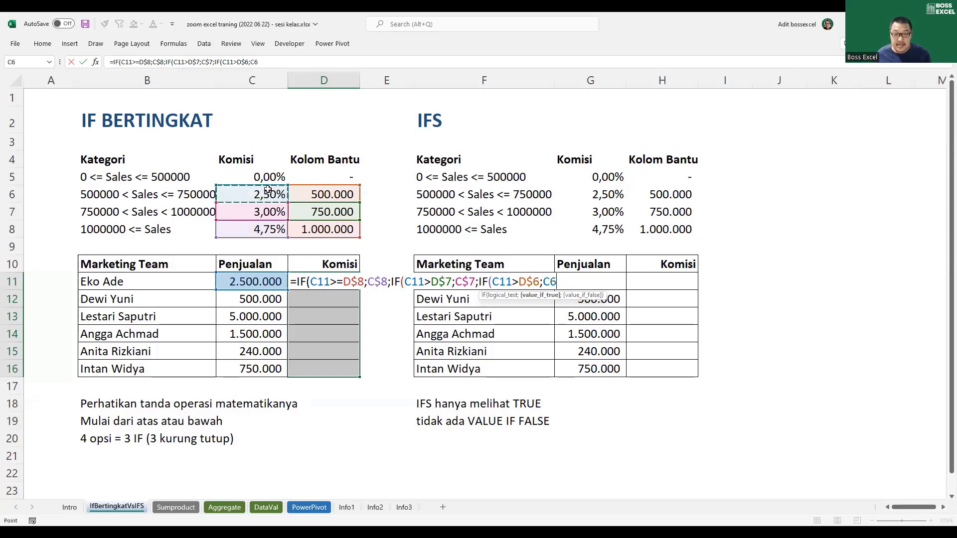
key("F4")
key("F4")
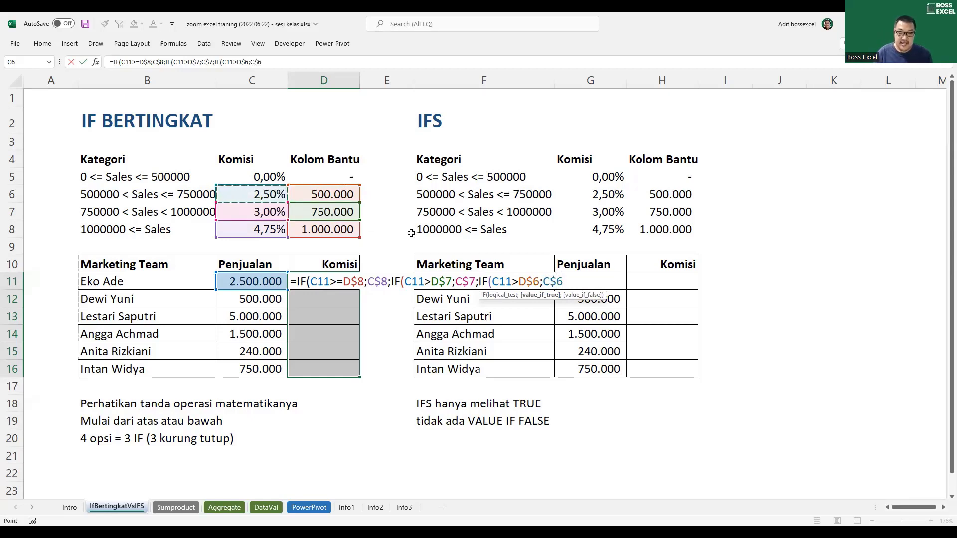
type(";")
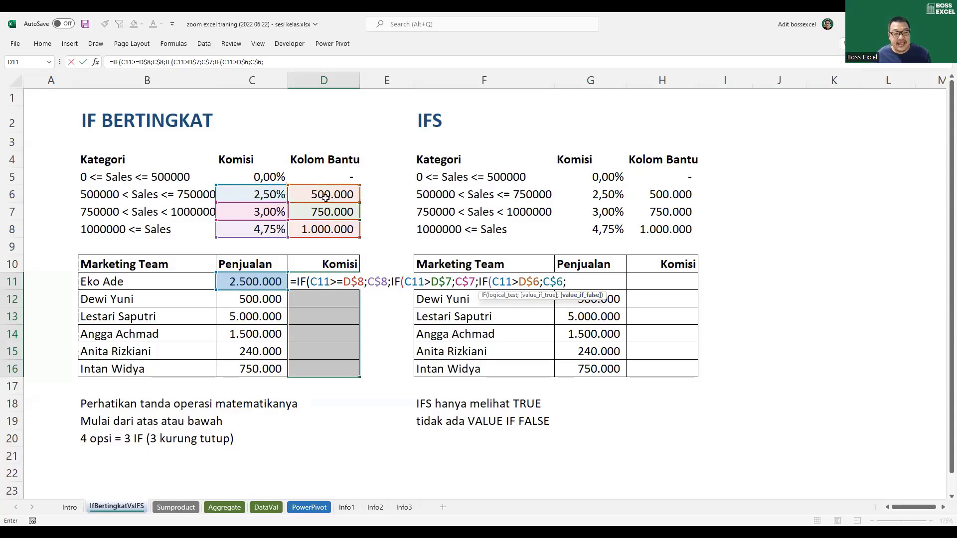
left_click(264, 175)
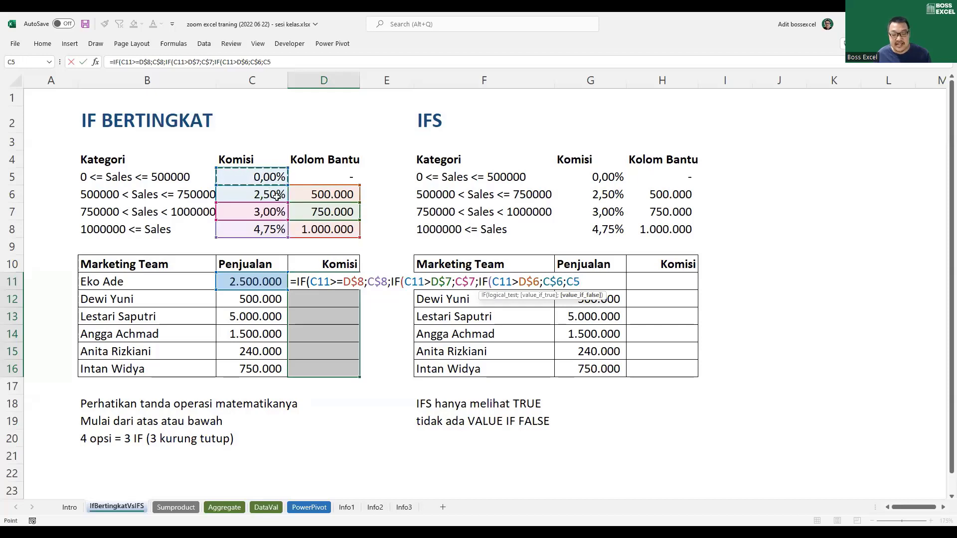
key("F4")
key("F4")
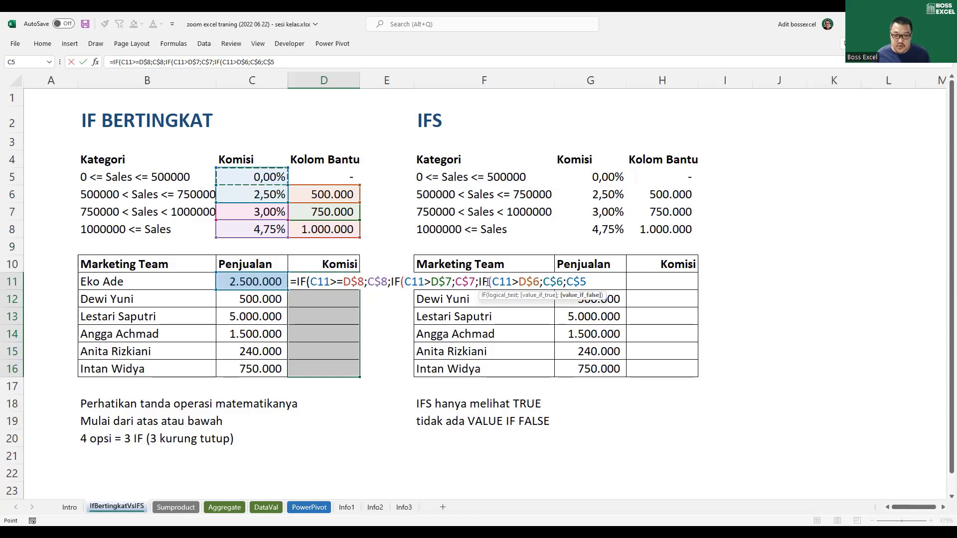
- Close all three nested IFs and enter the formula in every cell of the Komisi range D11:D16
type(")")
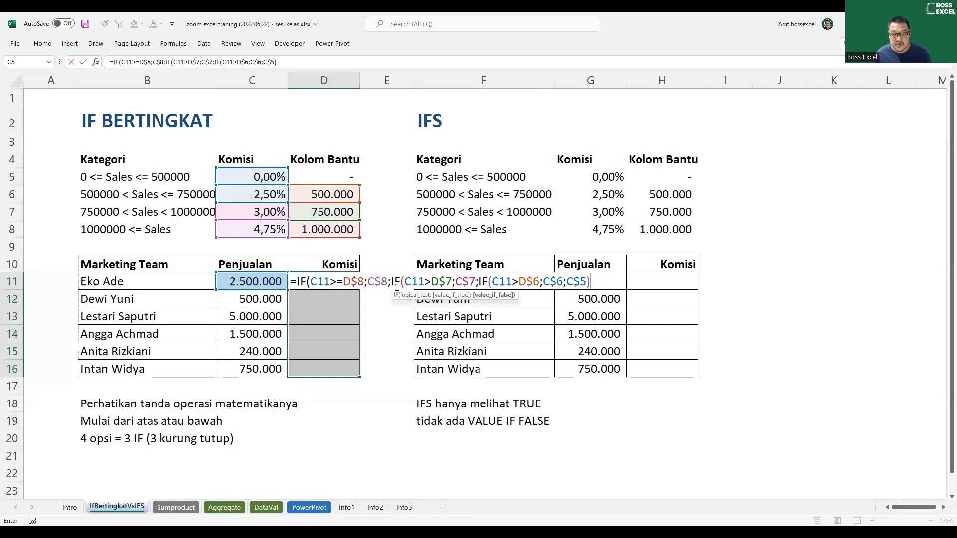
type(")")
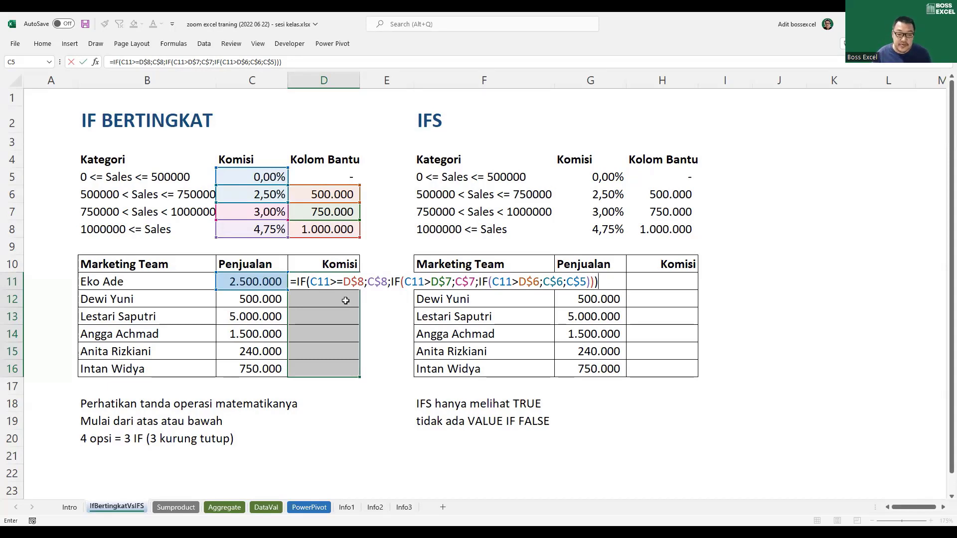
key("ctrl+Return")
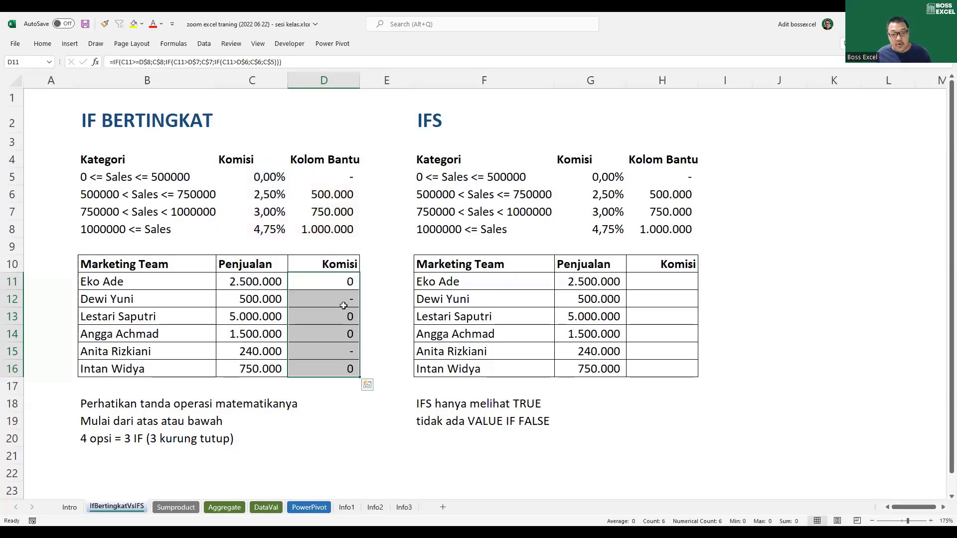
- Multiply the nested IF result by the sales value C11 and apply the revised formula to all of D11:D16
key("F2")
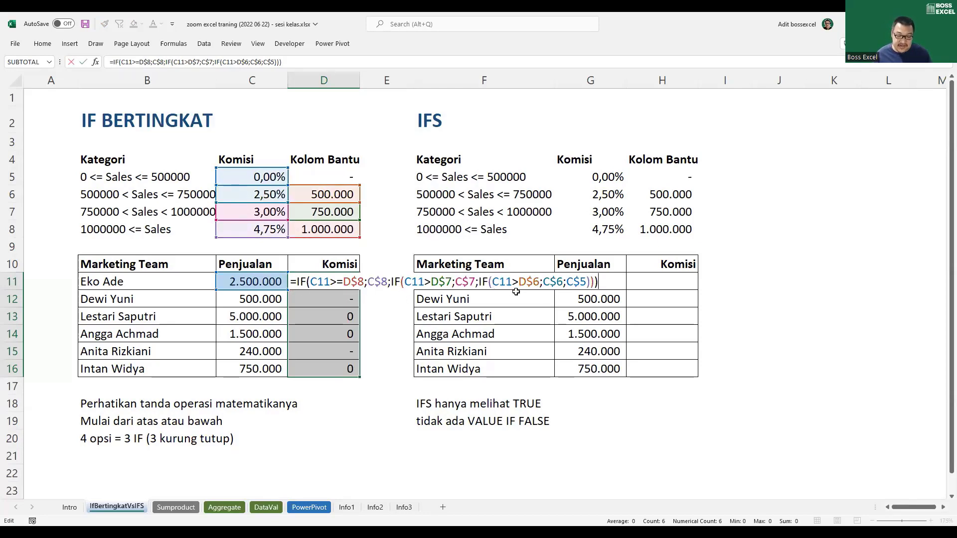
type("*")
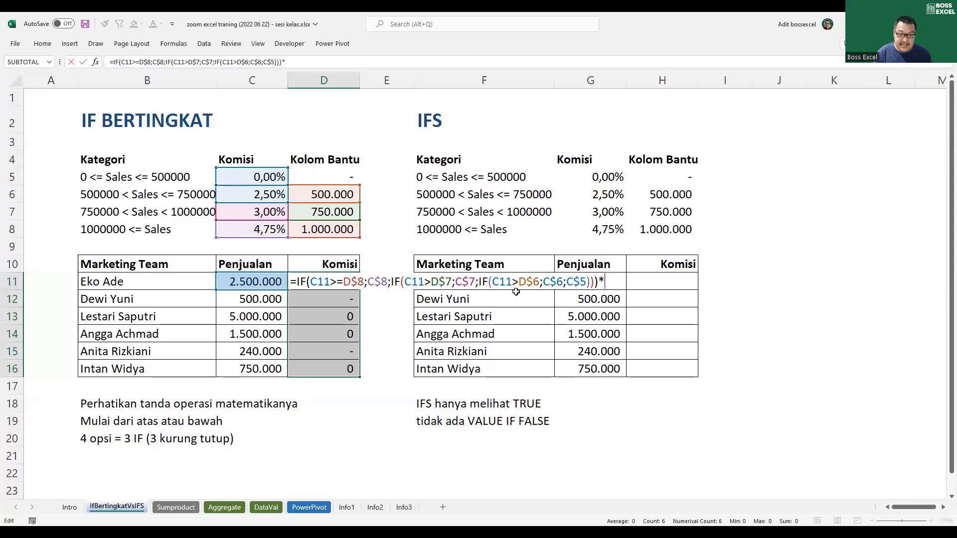
left_click(268, 284)
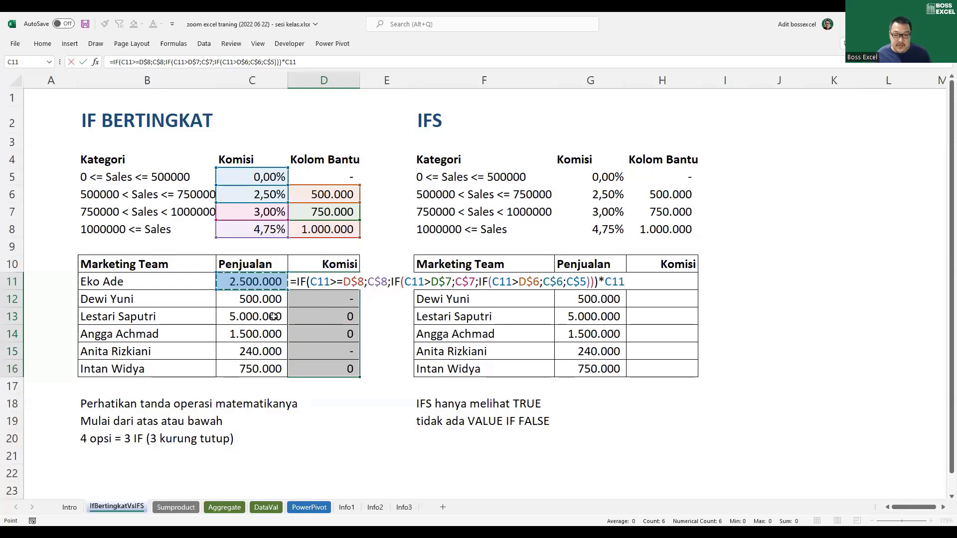
key("ctrl+Return")
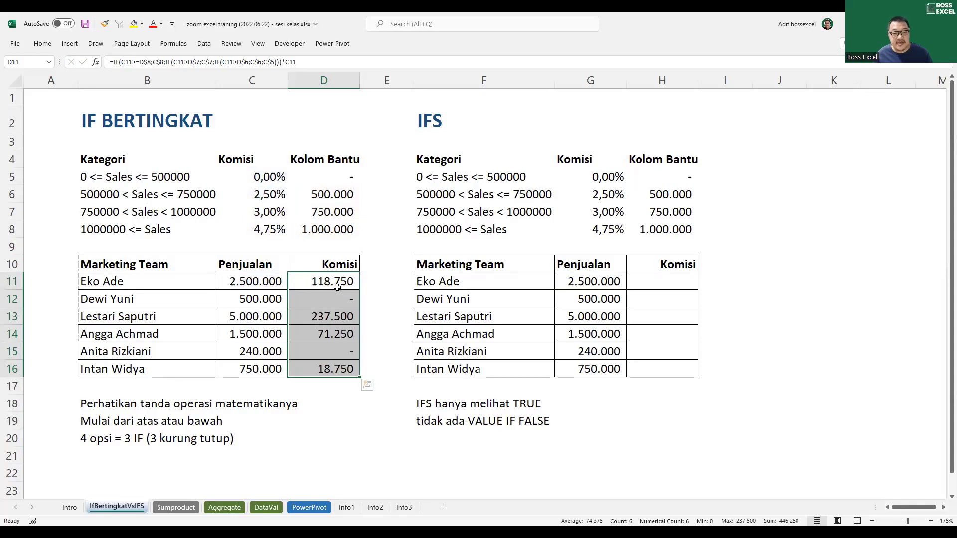
- Review the tier table, the Penjualan values and the formulas in the Komisi cells D11 to D14
left_click(264, 178)
left_click_drag(273, 188, 356, 237)
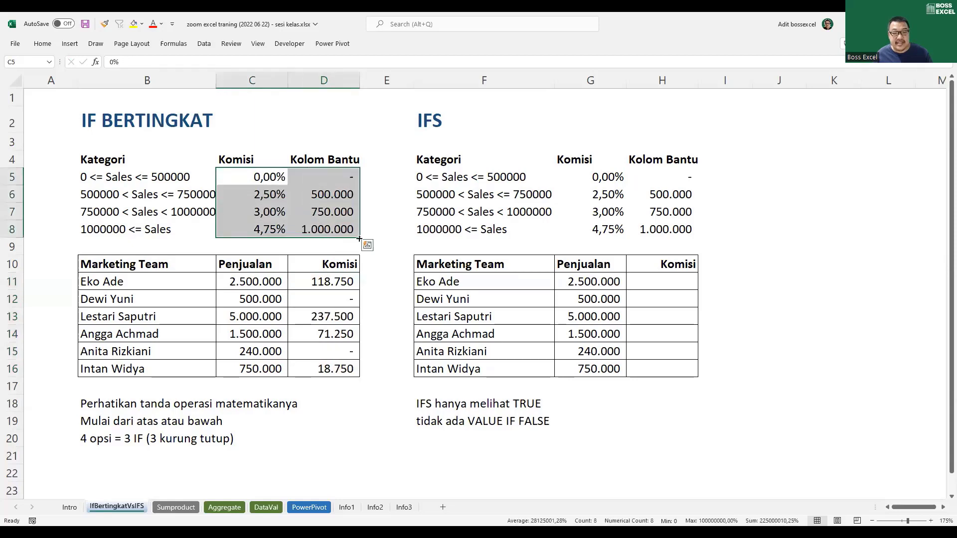
left_click(391, 261)
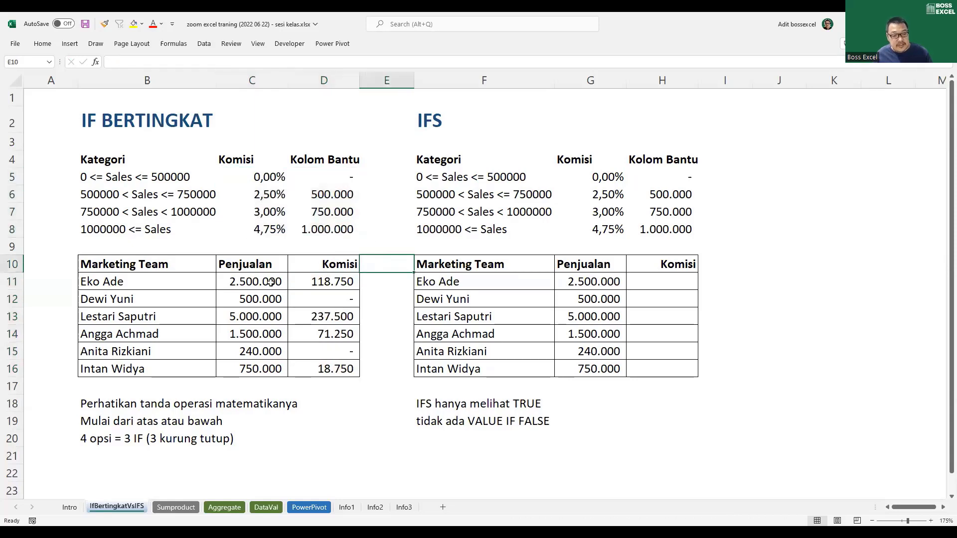
left_click_drag(269, 282, 275, 455)
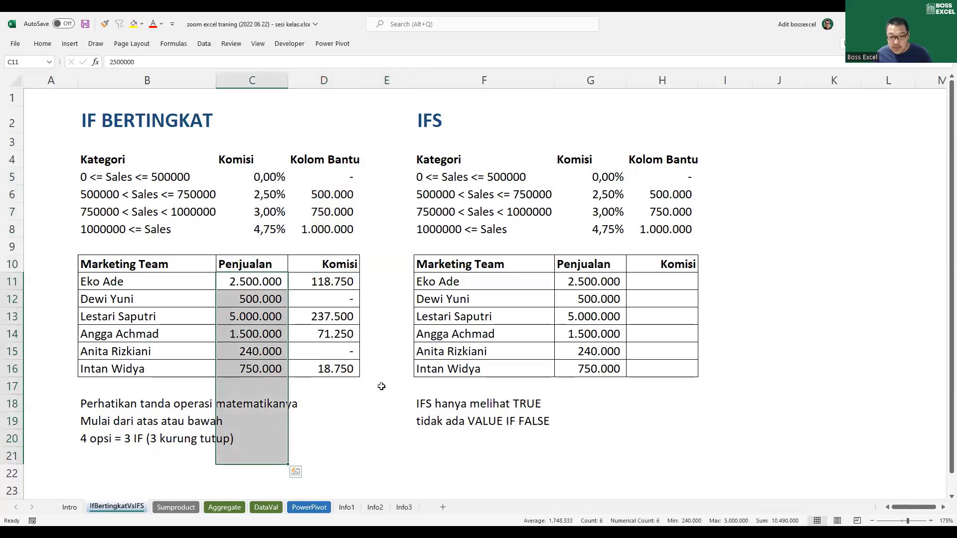
left_click(347, 282)
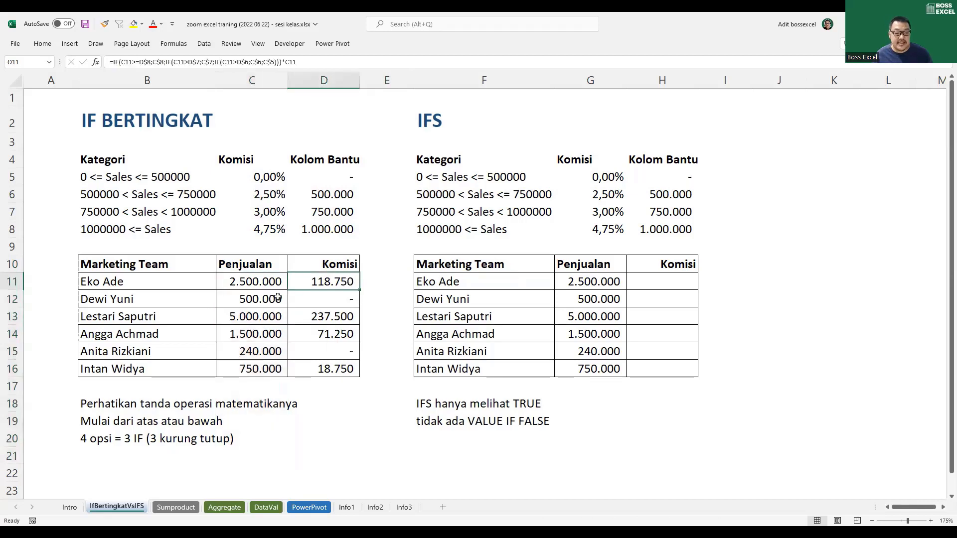
left_click_drag(143, 177, 339, 240)
left_click(335, 282)
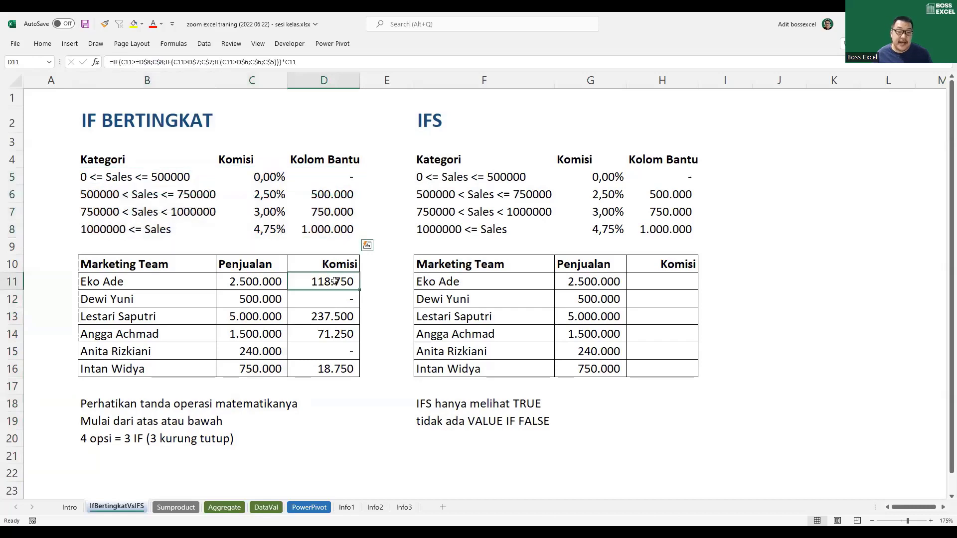
left_click(350, 303)
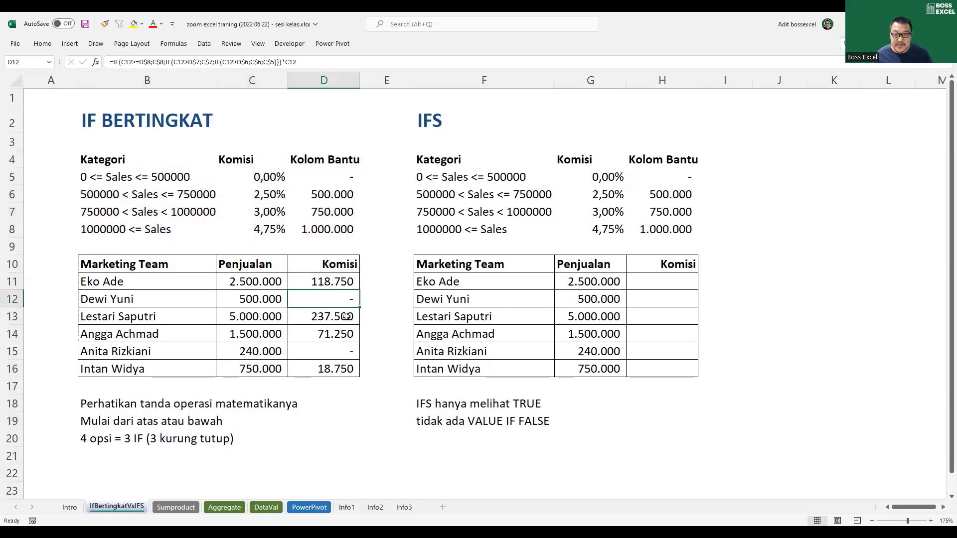
left_click(347, 316)
left_click(347, 333)
left_click(341, 282)
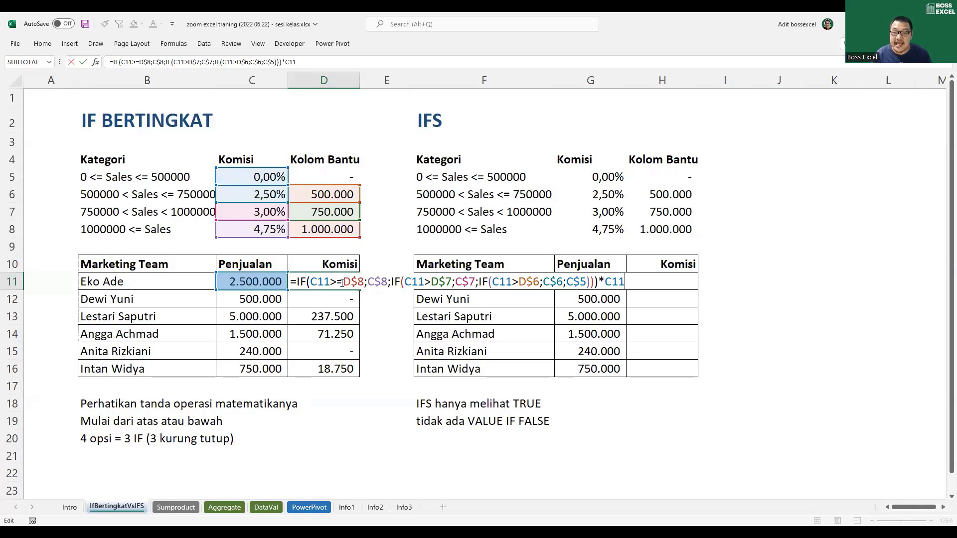
key("Return")
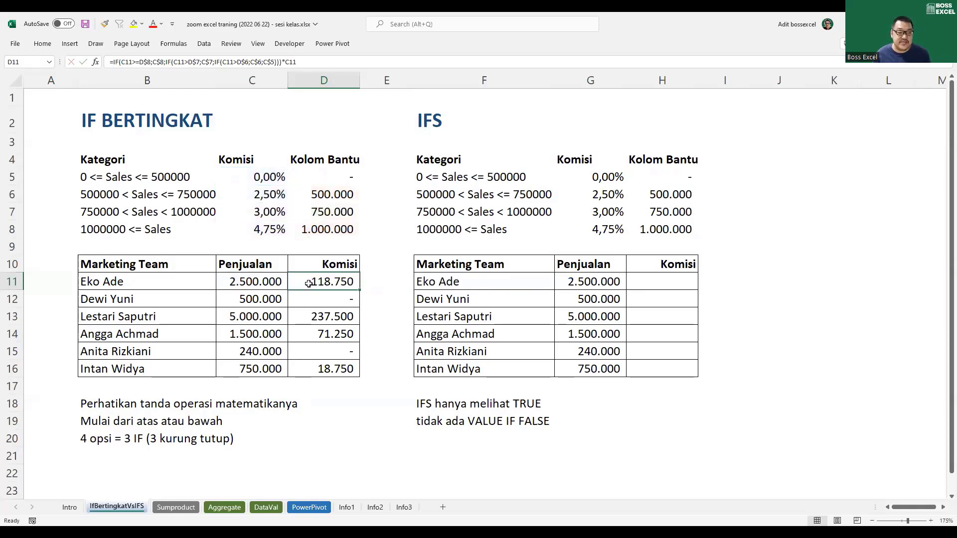
- Test the commission formula by setting the top threshold in D8 to 2000000, and undo that change
left_click(323, 228)
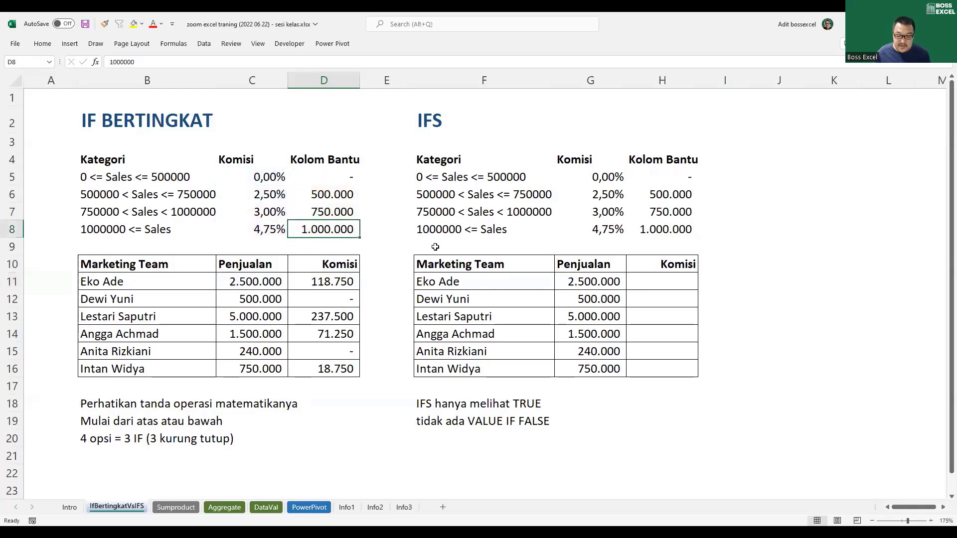
type("2.00")
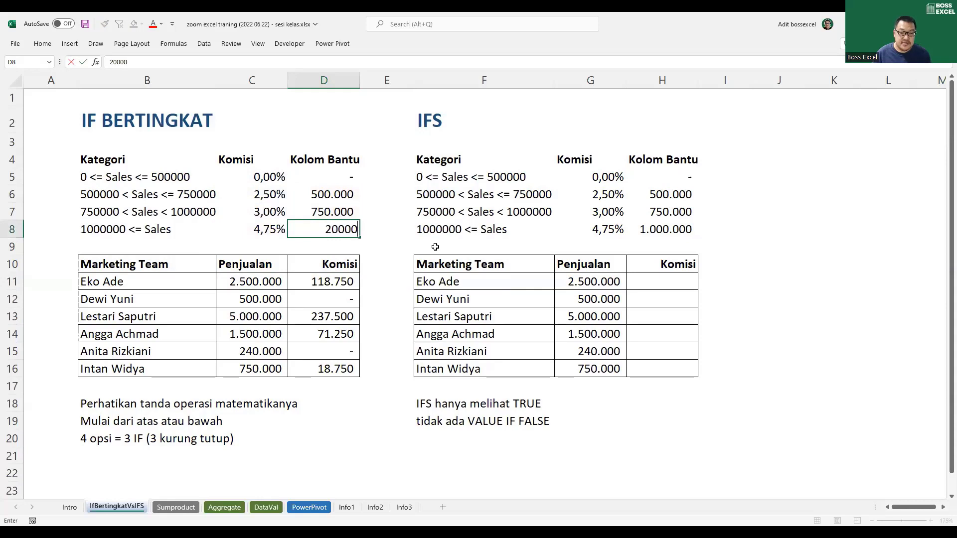
type("0.000")
key("Return")
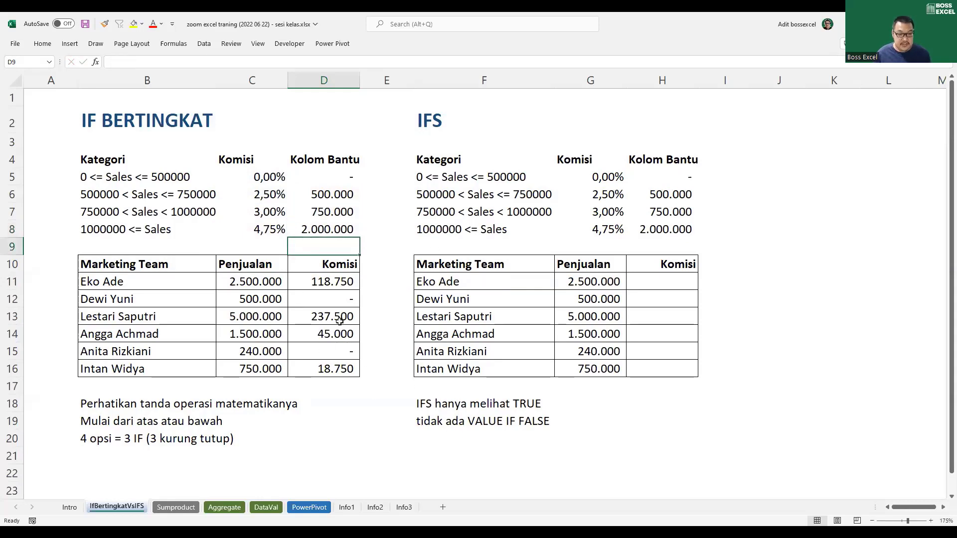
key("ctrl+z")
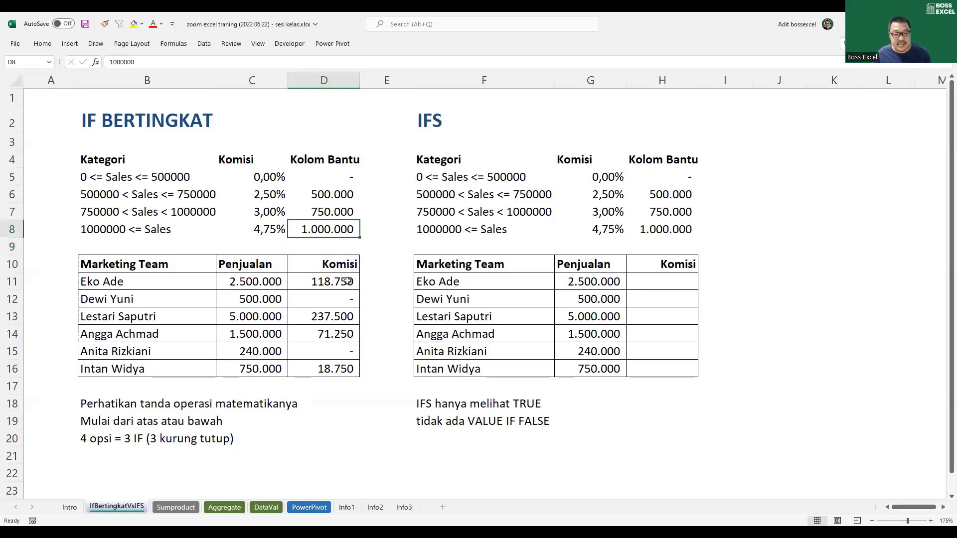
- Examine the IF BERTINGKAT table and its notes, and compare them with the IFS table and its notes in F18:F19
left_click_drag(345, 282, 349, 372)
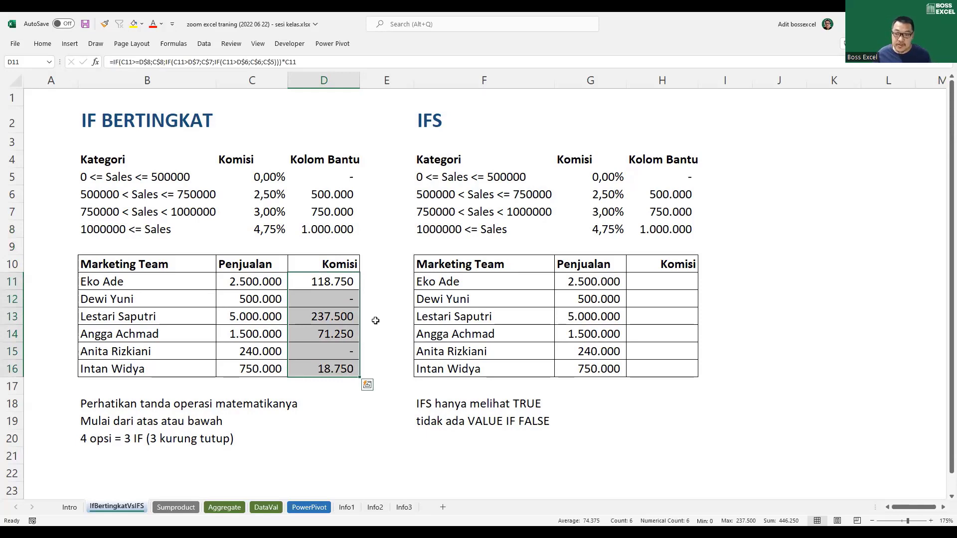
left_click_drag(100, 163, 349, 386)
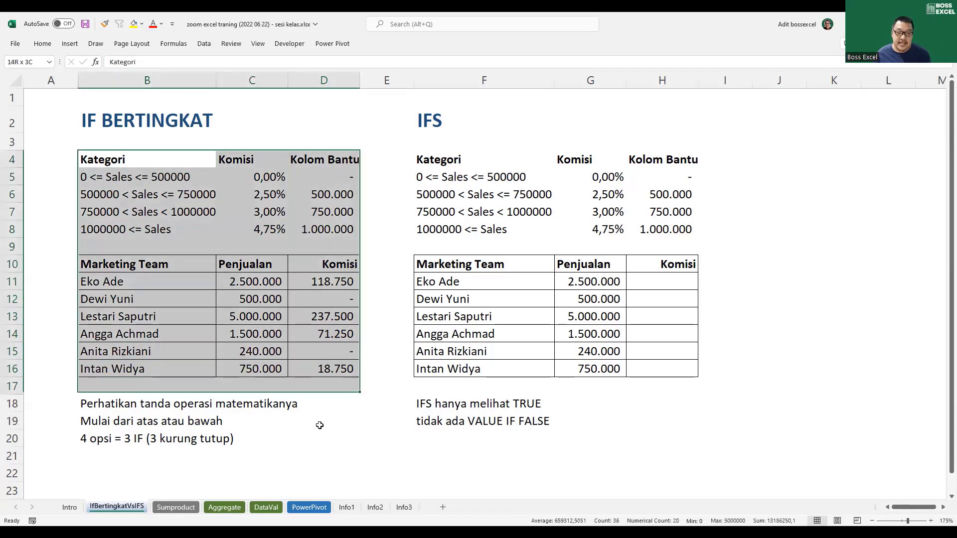
left_click_drag(320, 425, 357, 444)
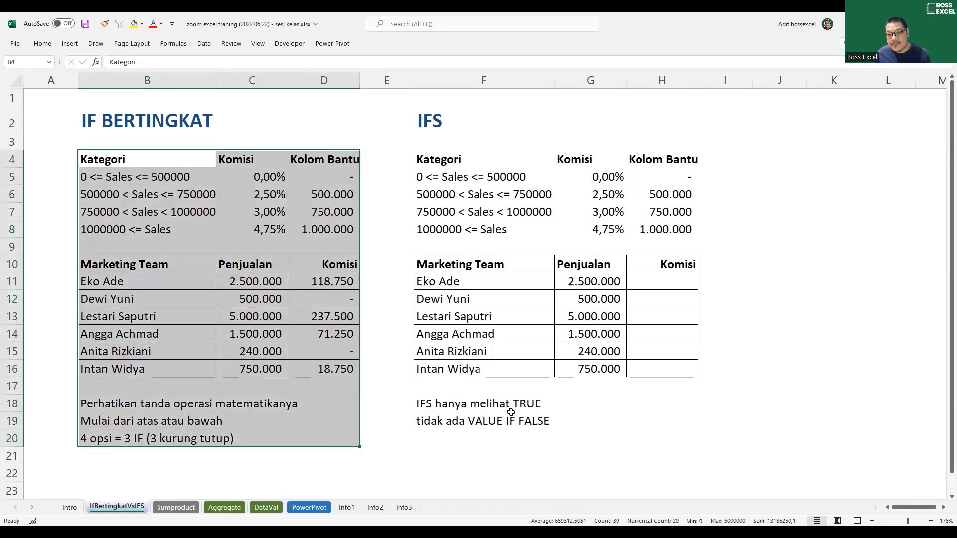
left_click_drag(110, 177, 314, 229)
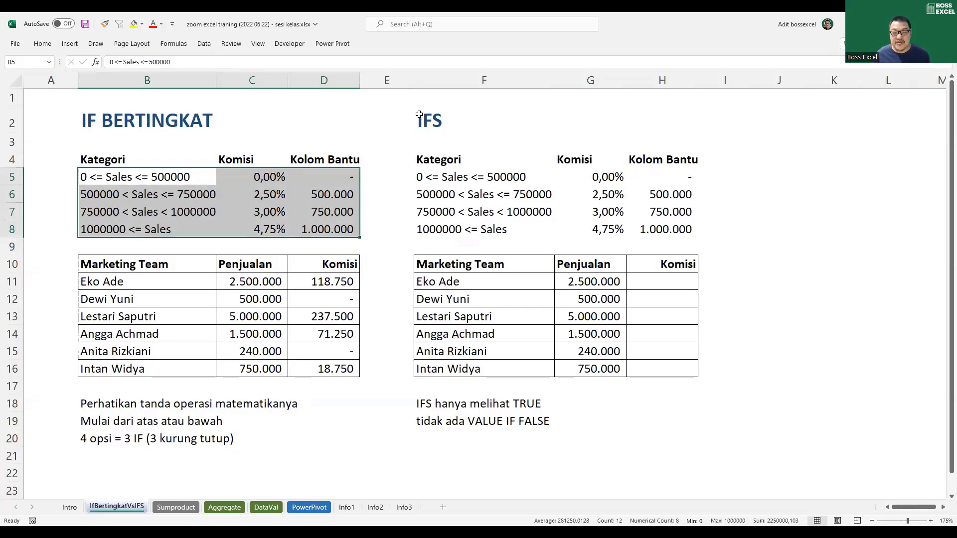
left_click_drag(419, 115, 647, 122)
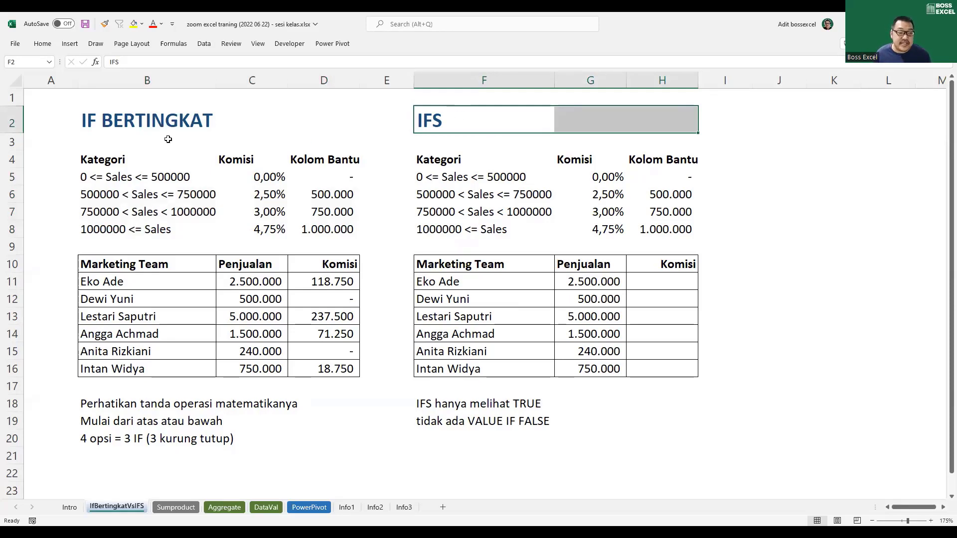
left_click_drag(117, 126, 303, 355)
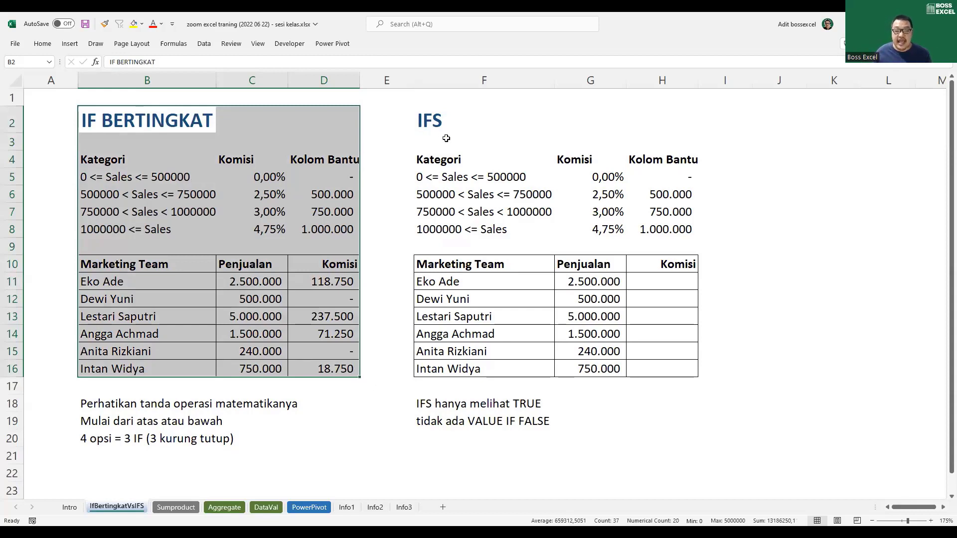
left_click_drag(434, 121, 669, 405)
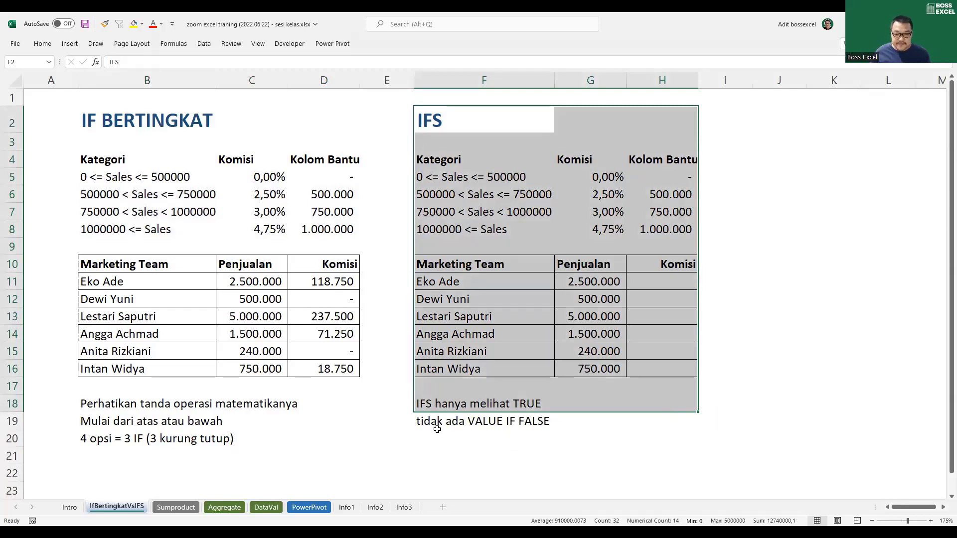
left_click_drag(434, 428, 671, 401)
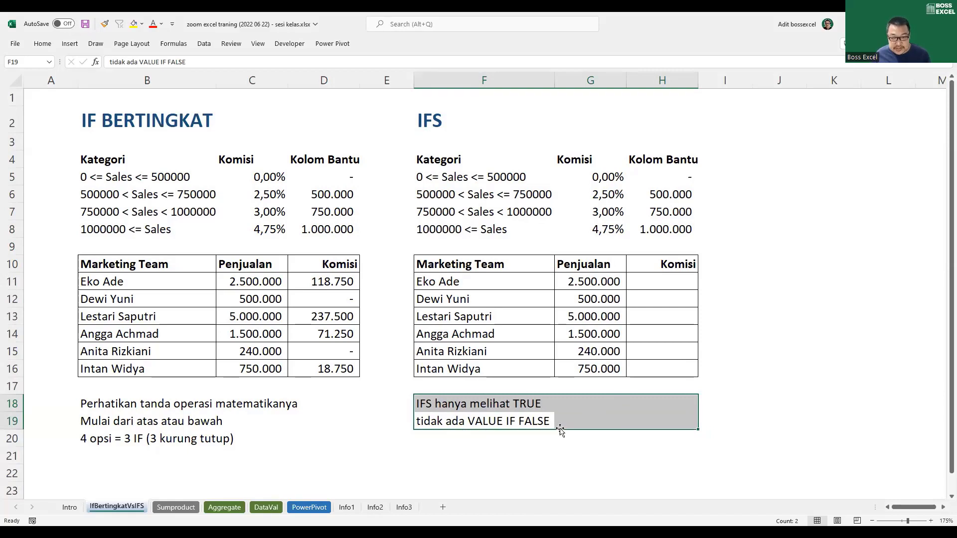
left_click(663, 283)
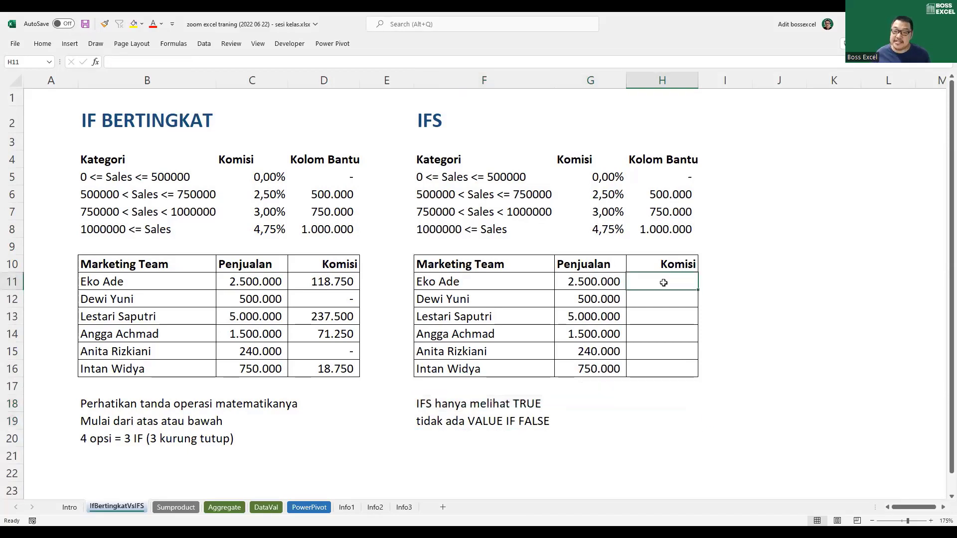
type("=")
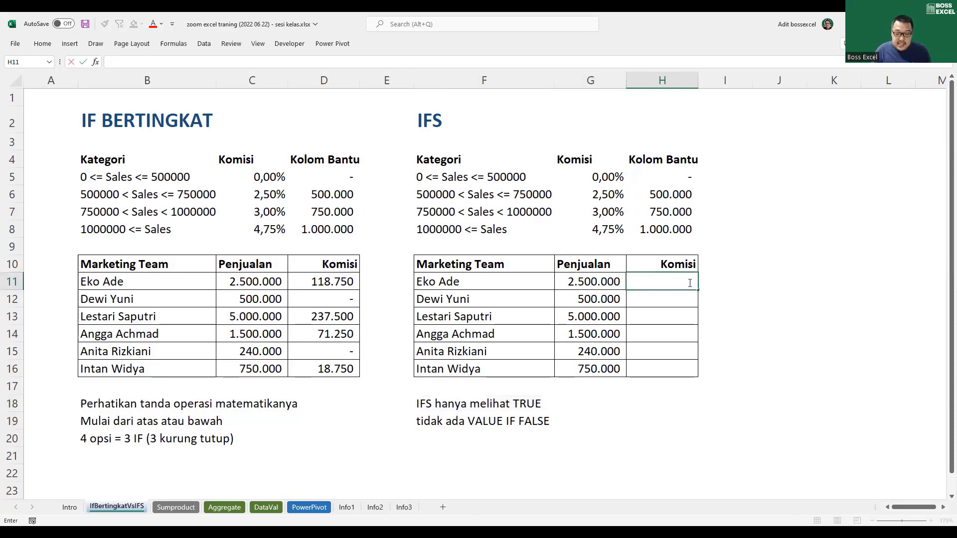
type("ifs")
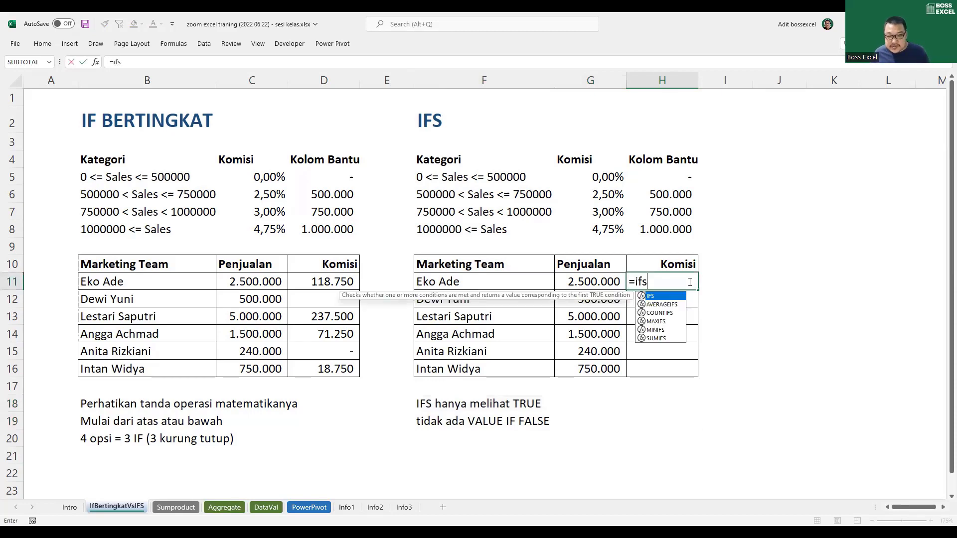
key("Tab")
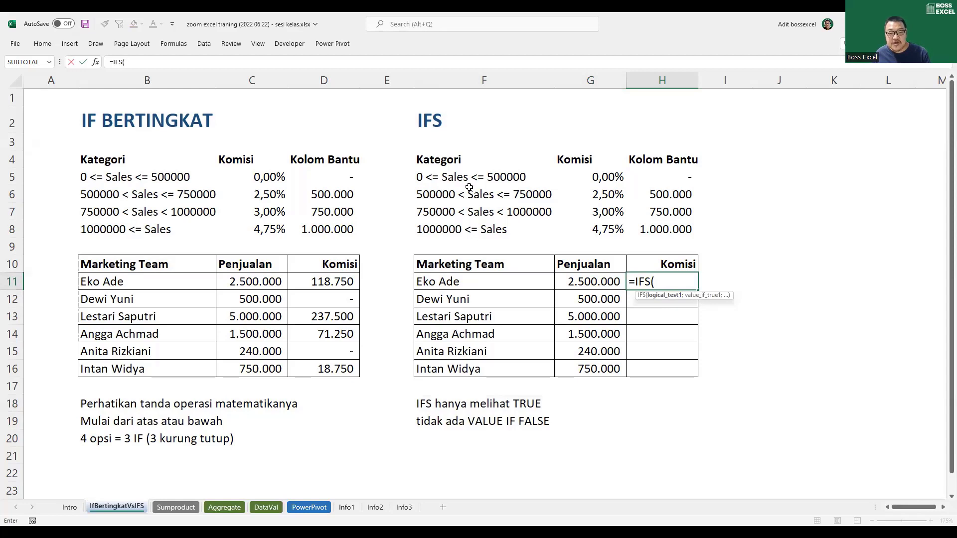
key("Escape")
- Examine the IFS tier table in F5:H8 tier by tier, from the 1000000 category up to the 0% category, and compare it with IF BERTINGKAT
left_click_drag(445, 176, 647, 229)
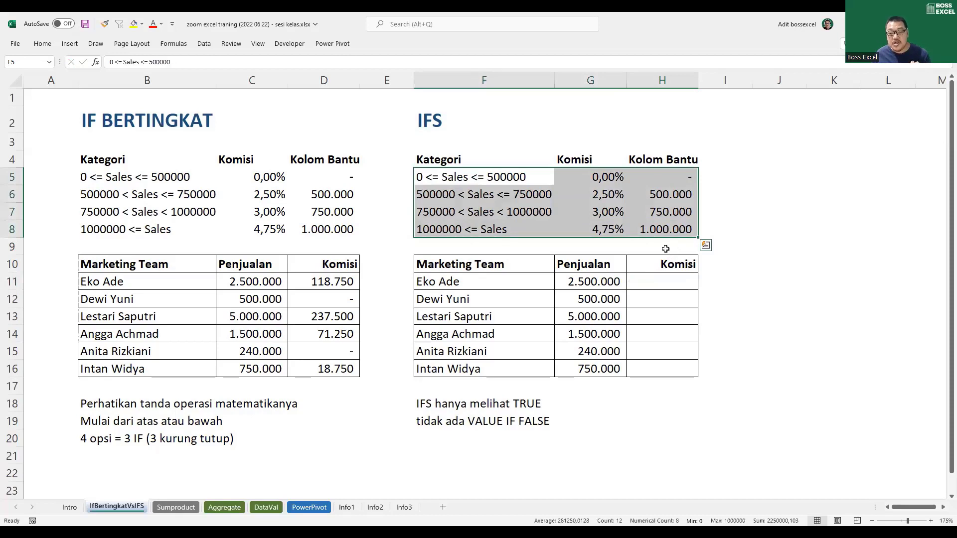
left_click(465, 231)
left_click_drag(465, 230, 663, 232)
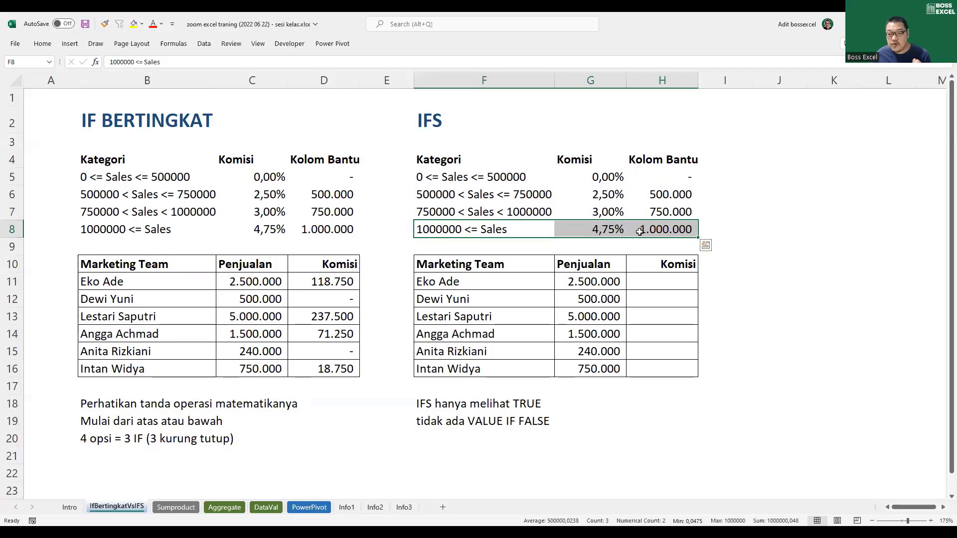
left_click(613, 231)
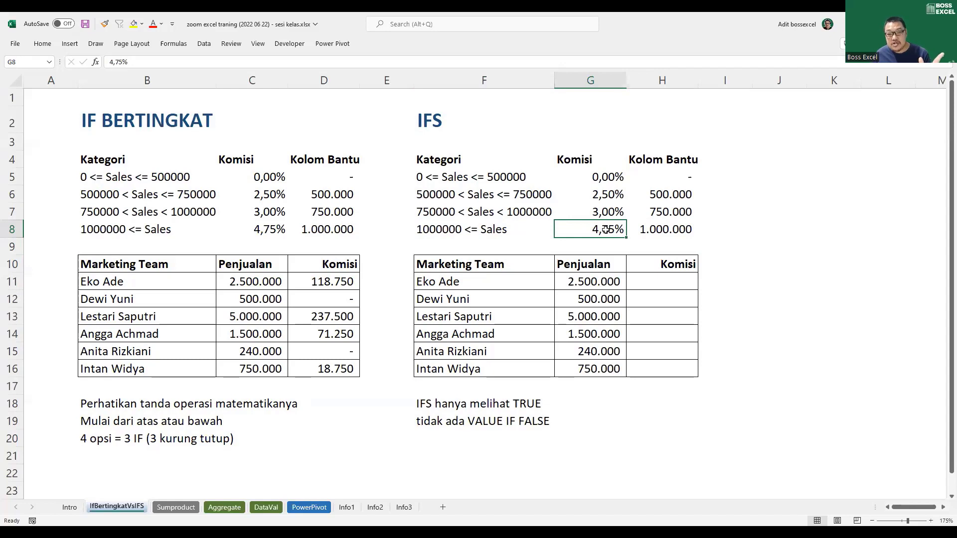
left_click_drag(491, 213, 725, 214)
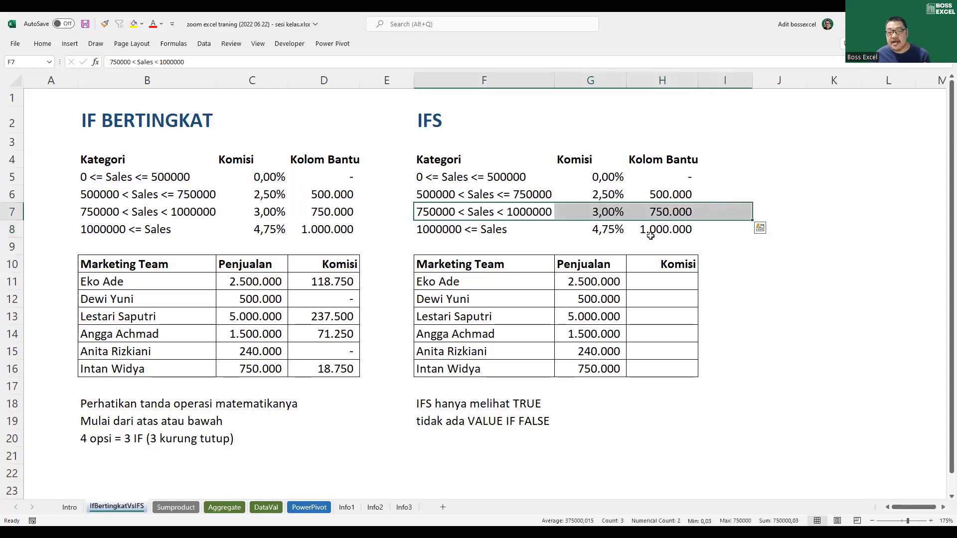
left_click(598, 212)
left_click_drag(446, 193, 671, 195)
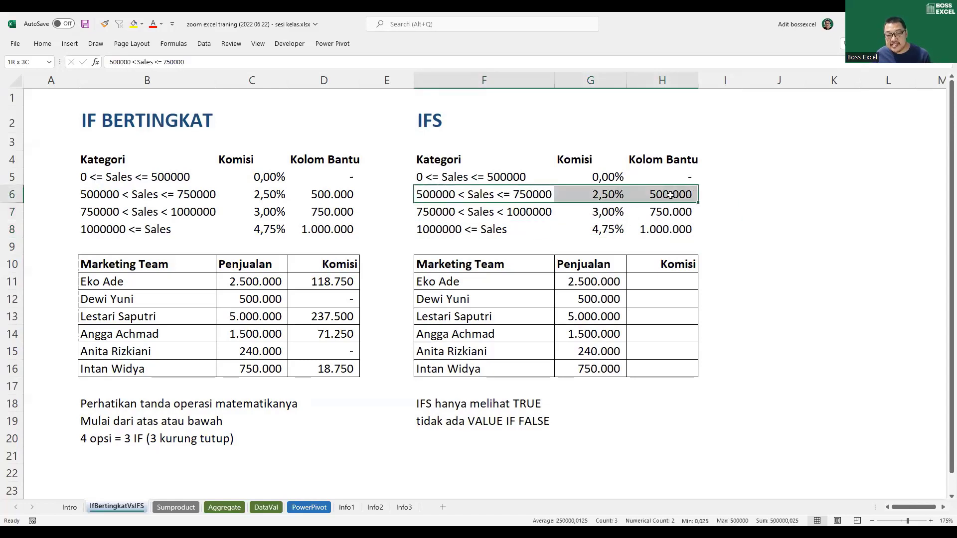
left_click(608, 192)
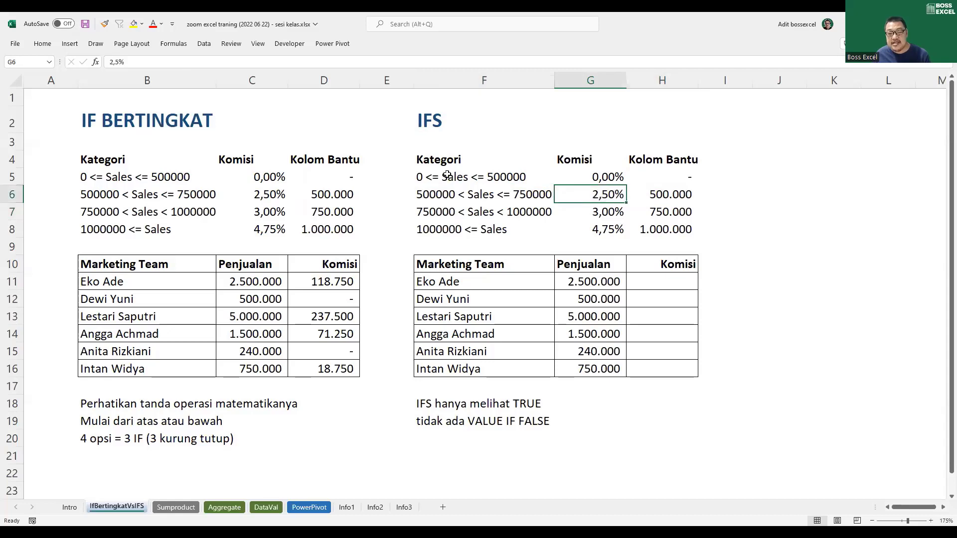
left_click_drag(447, 174, 672, 178)
left_click(606, 179)
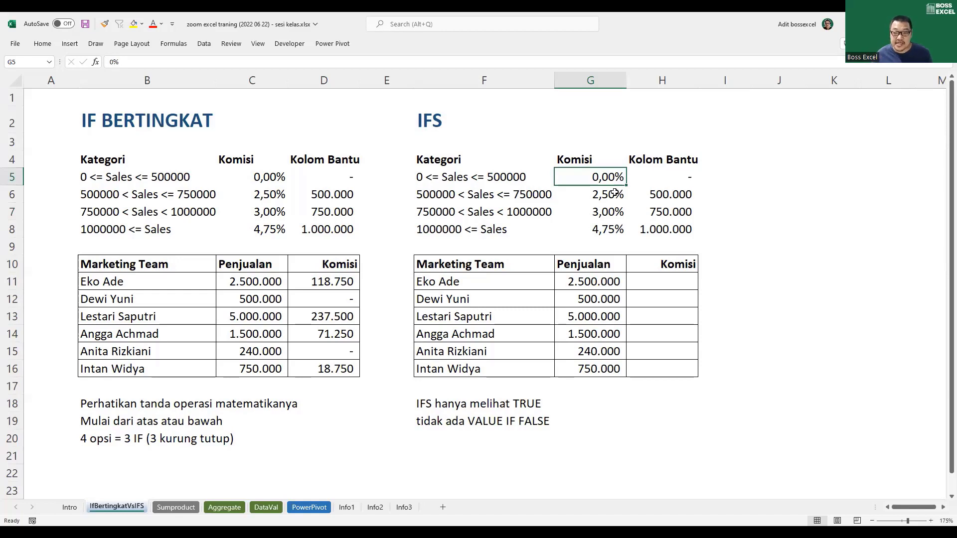
left_click(157, 120)
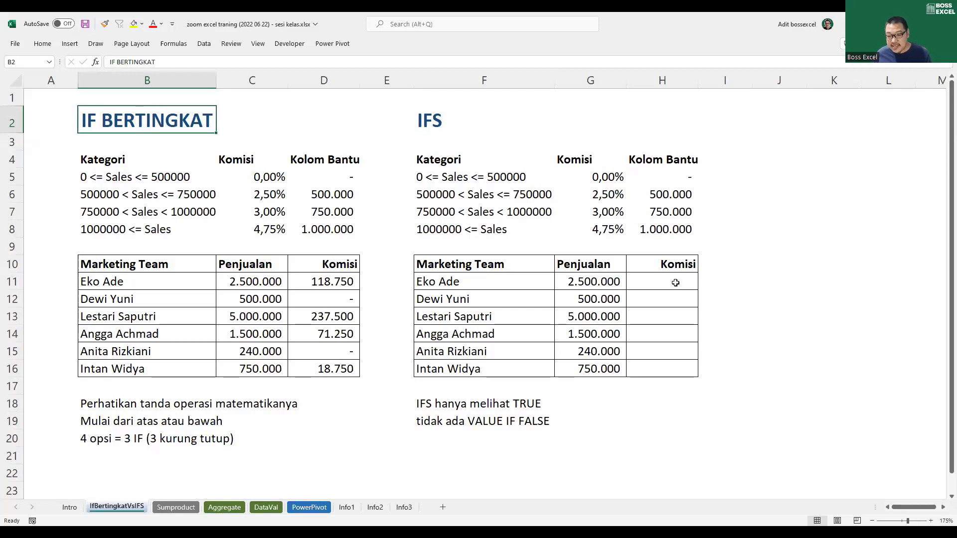
- Begin an IFS formula for H11:H16 with the first test G11>=H$8 returning the rate G$8
left_click_drag(675, 282, 677, 377)
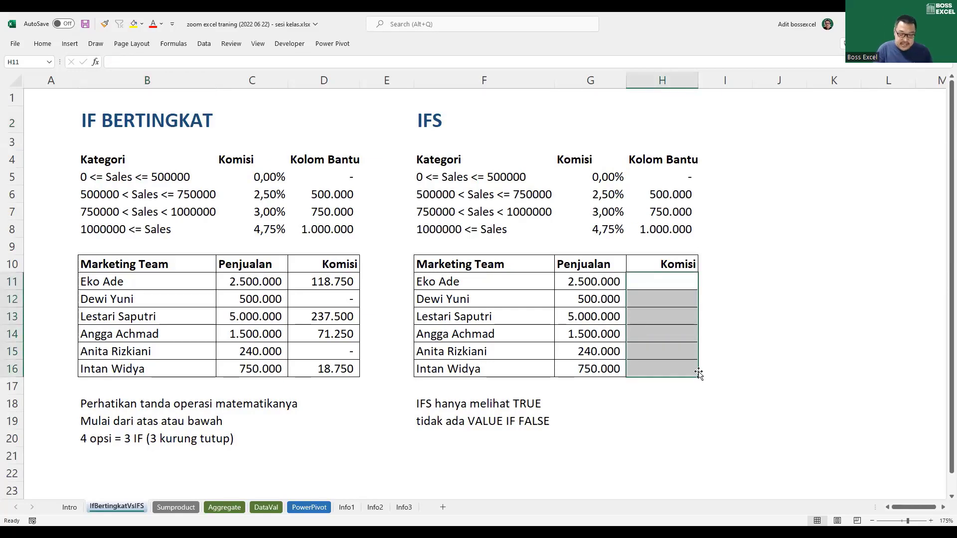
type("=")
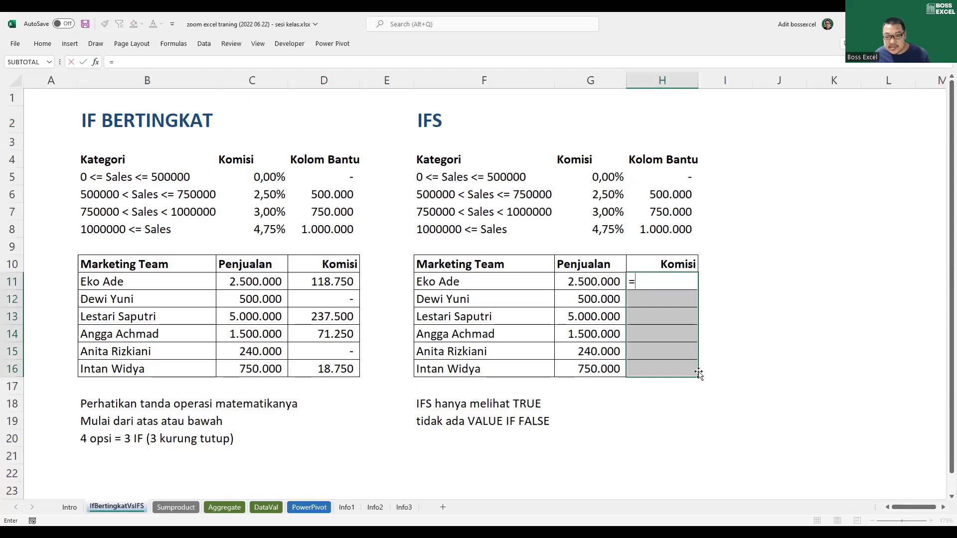
type("IFS(")
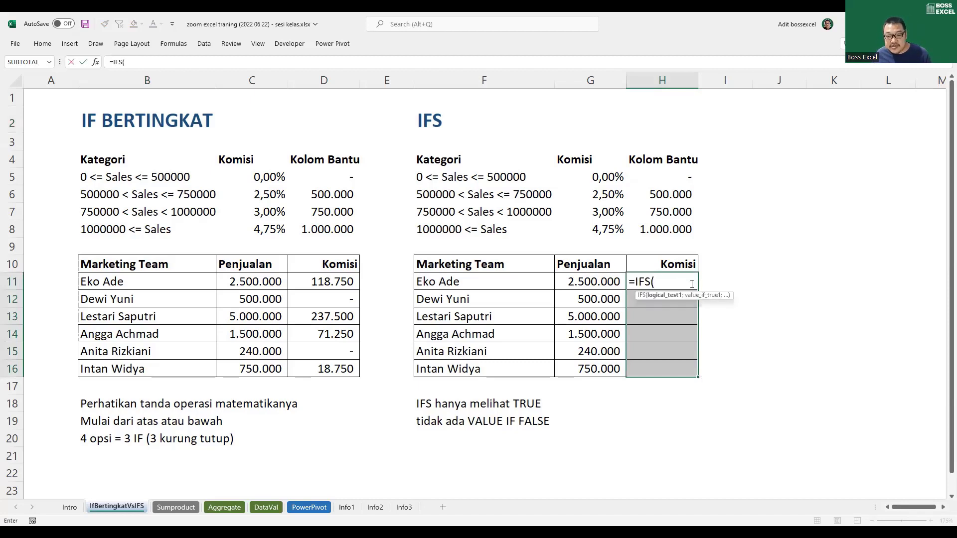
left_click(596, 282)
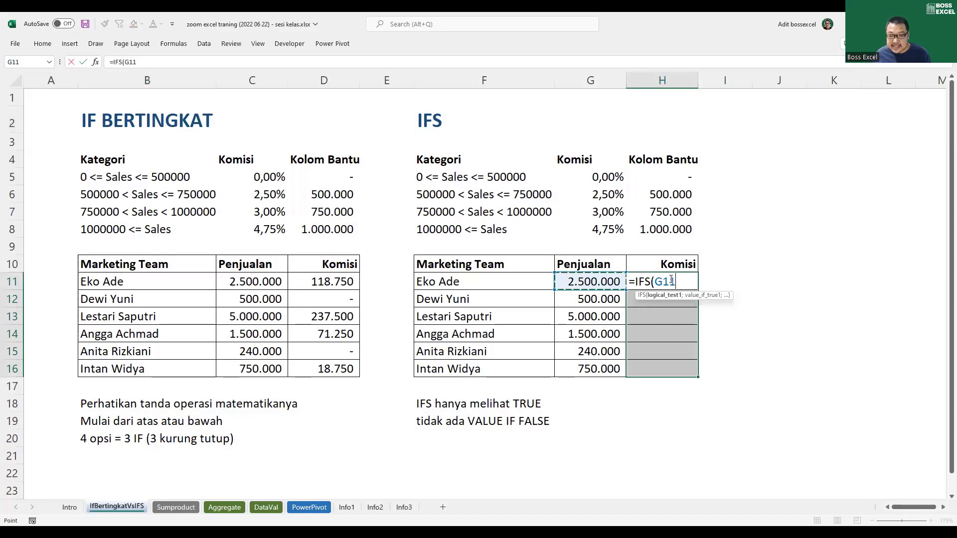
type(">=")
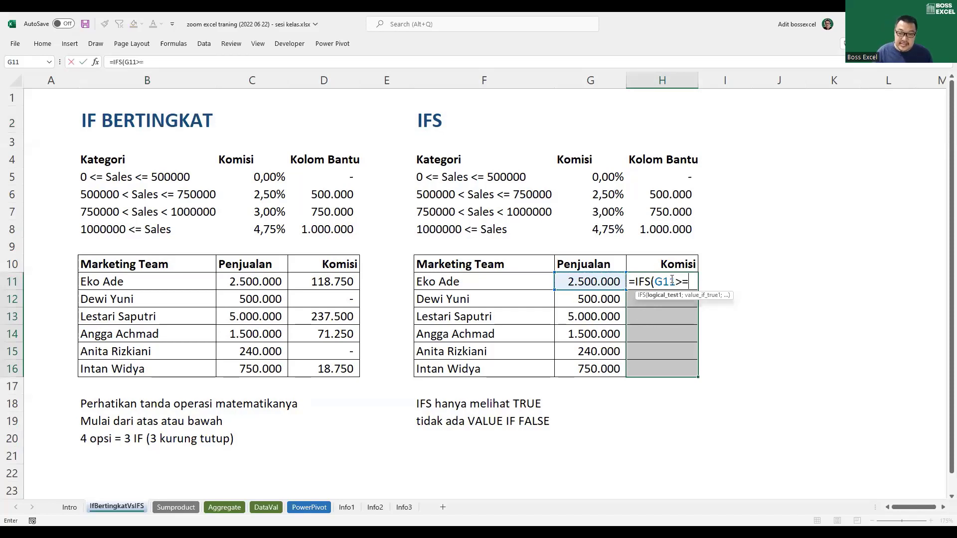
left_click(673, 231)
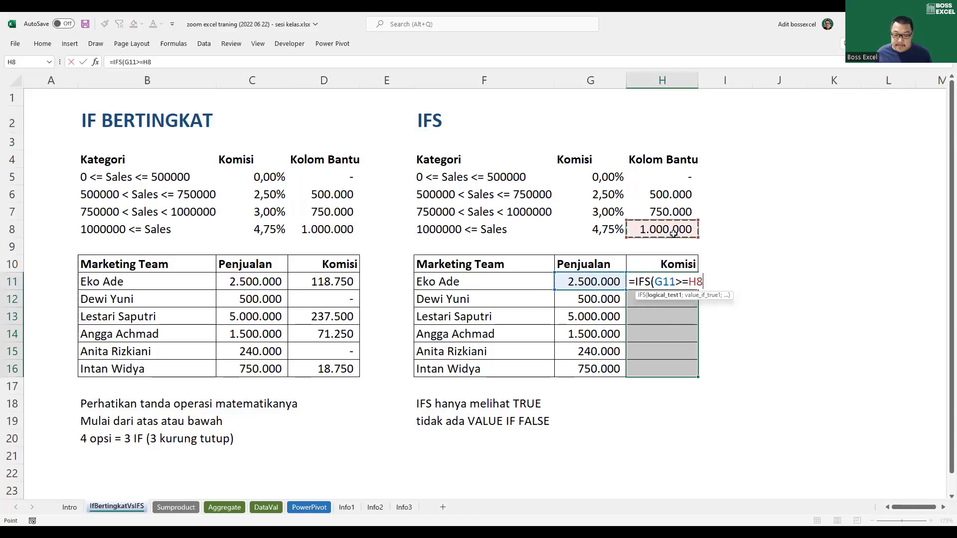
key("F4")
key("F4")
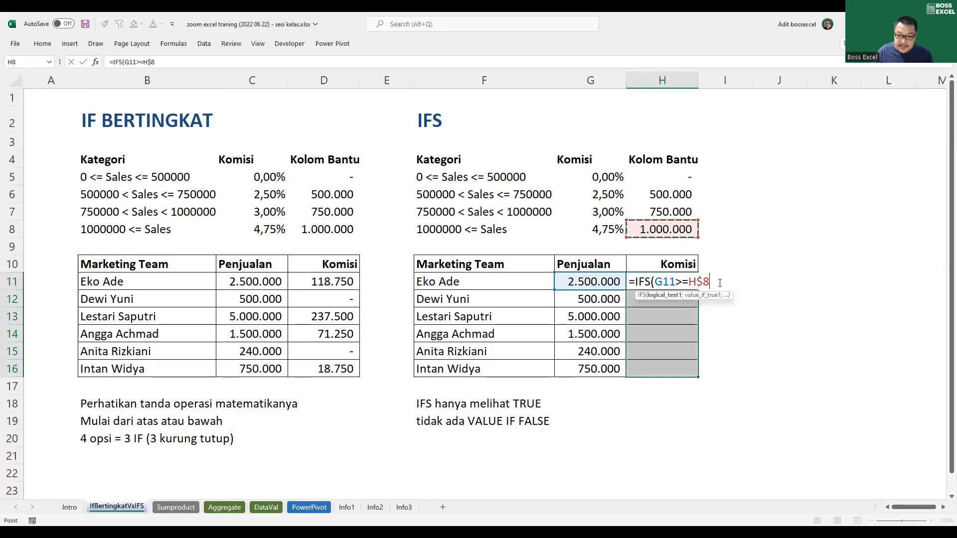
type(";")
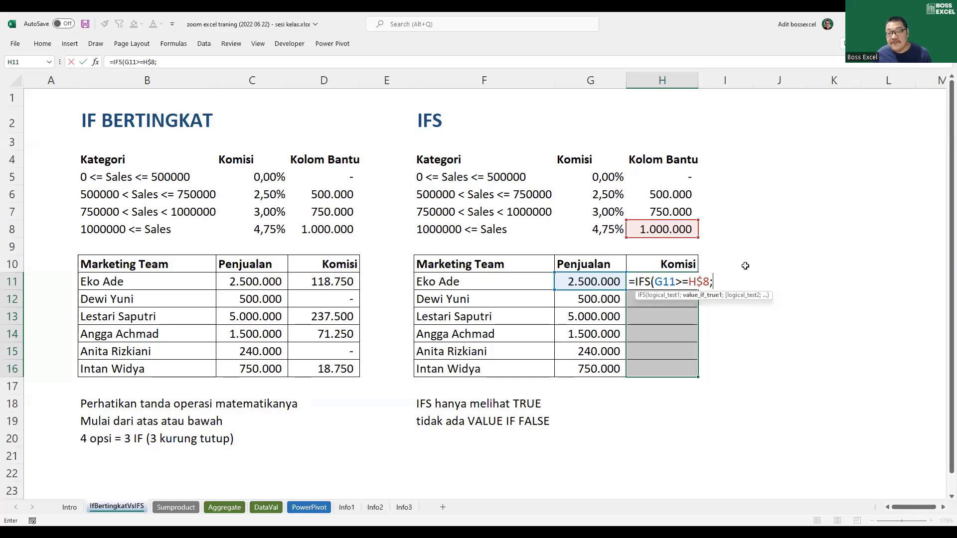
left_click(611, 228)
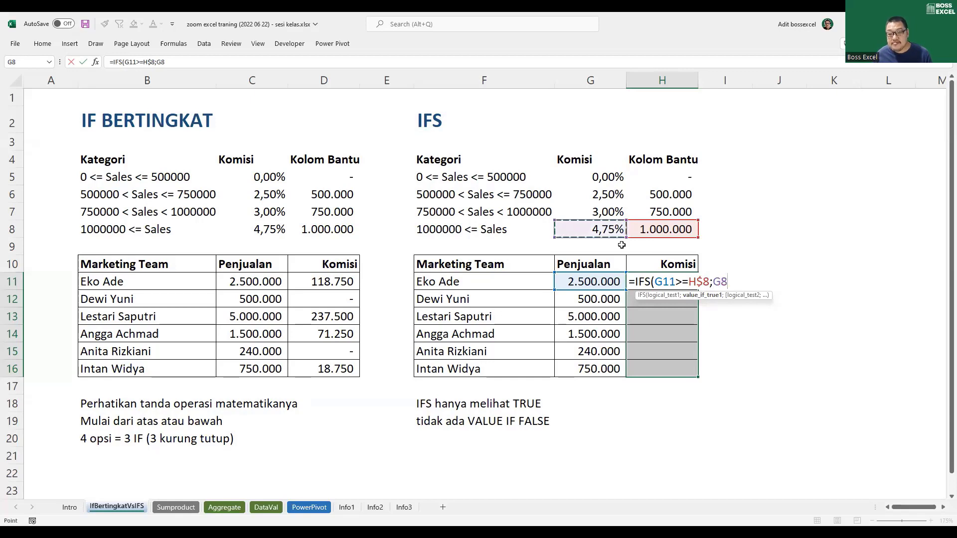
key("F4")
key("F4")
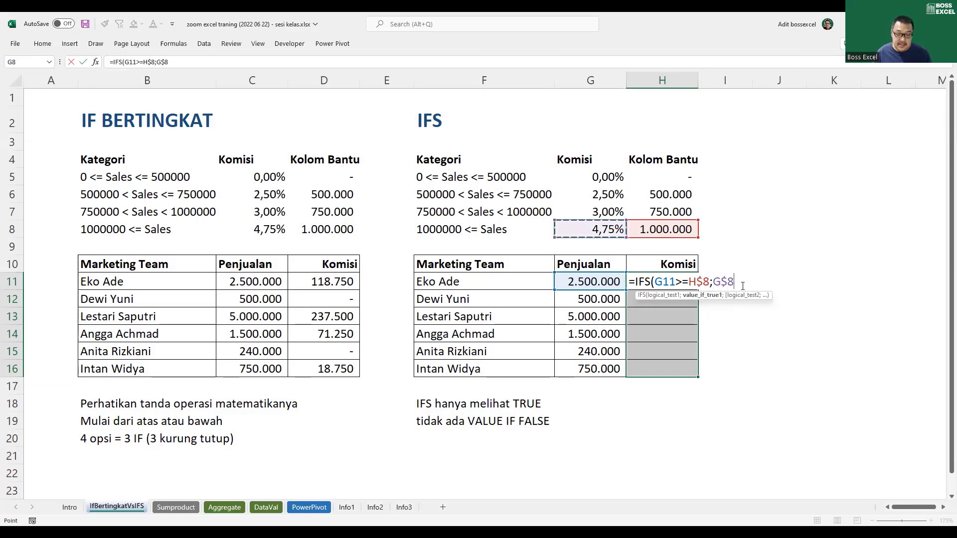
type(";")
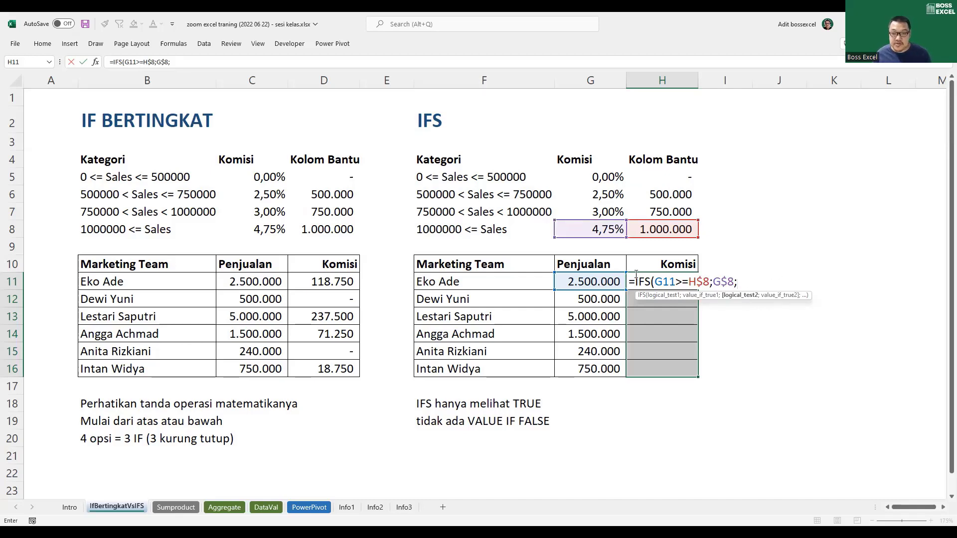
- Add the second IFS condition G11>H$7 returning the rate G$7 to the Komisi formula
left_click(598, 282)
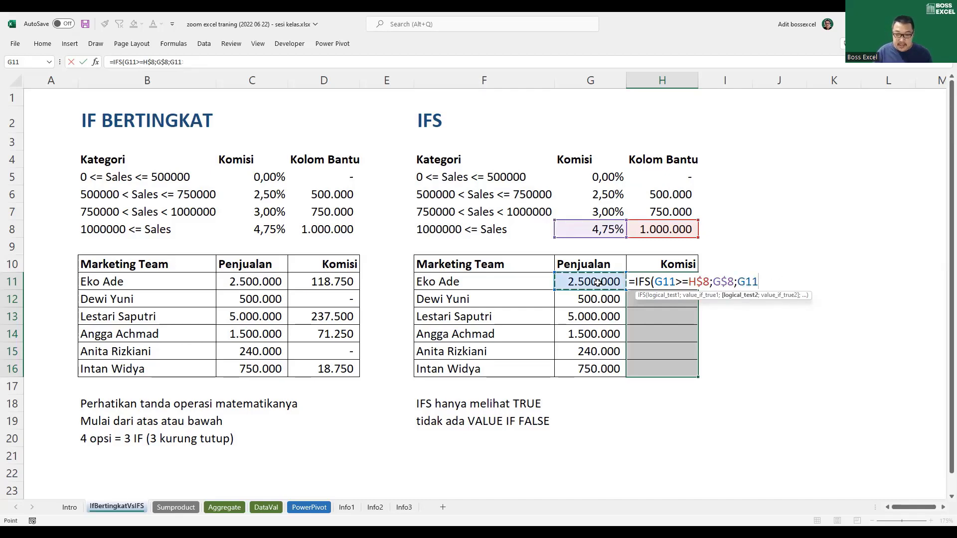
type(">")
left_click(658, 213)
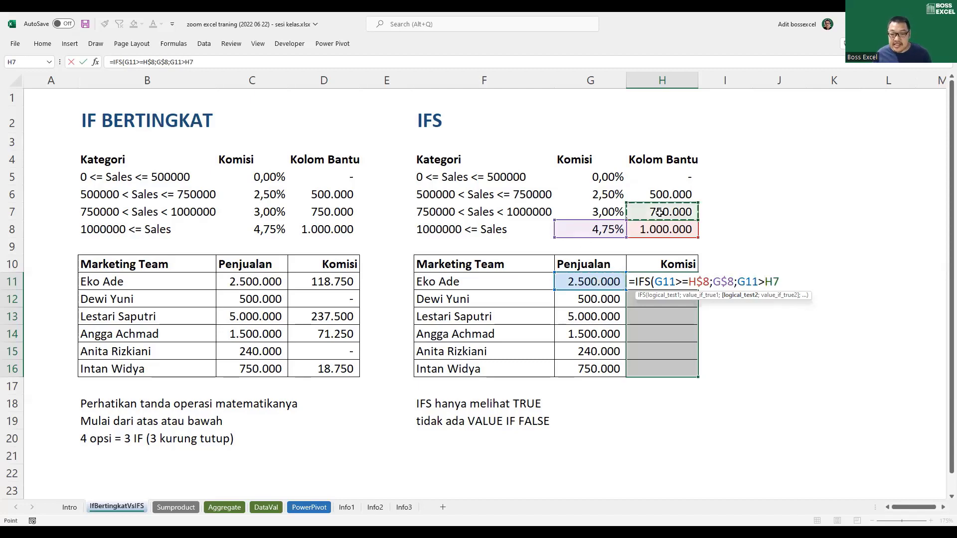
key("F4")
key("F4")
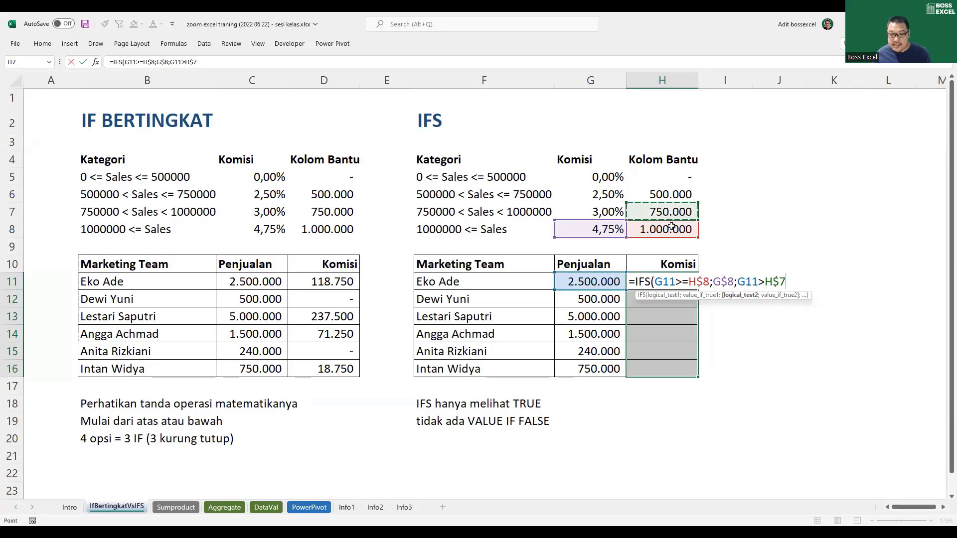
type(";")
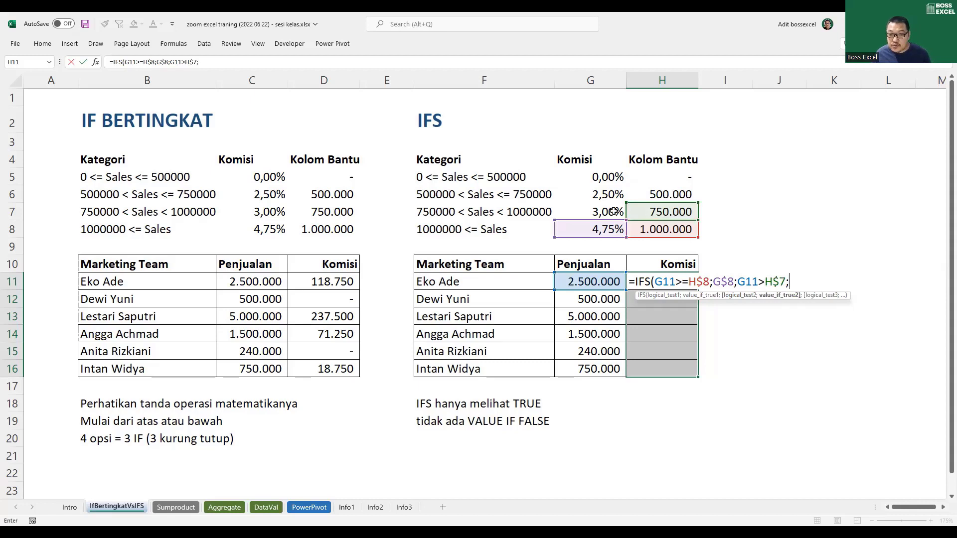
left_click(612, 212)
key("F4")
key("F4")
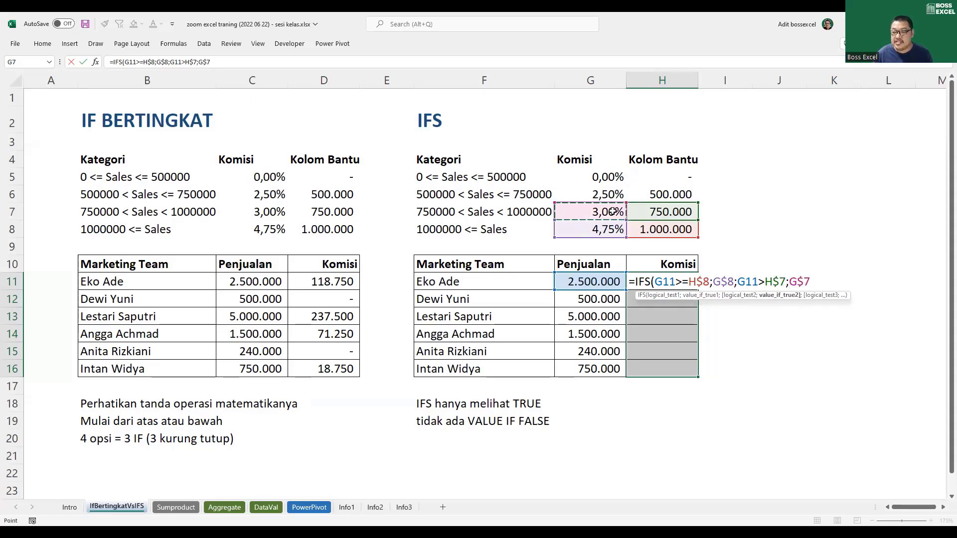
type(";")
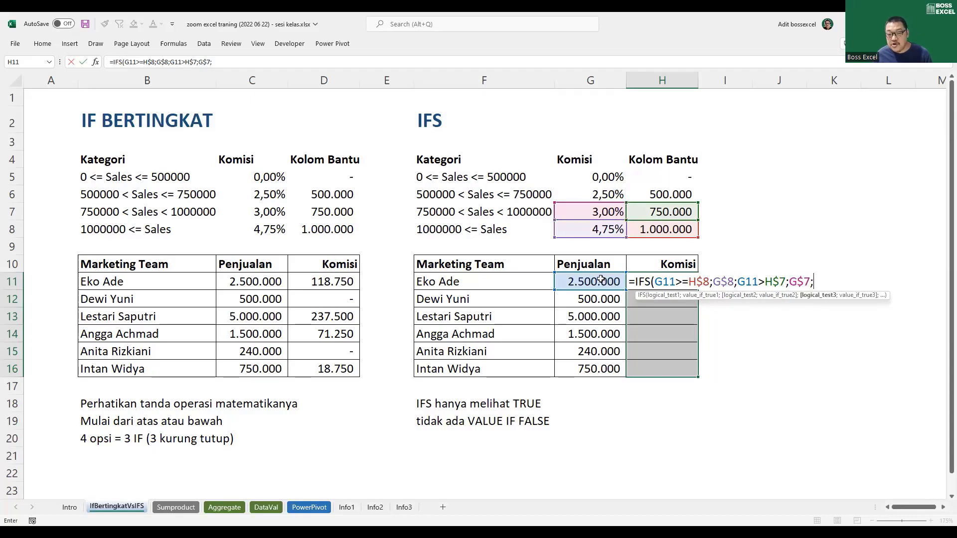
- Add the third IFS condition G11>H$6 returning the rate G$6 to the Komisi formula
left_click(601, 279)
type(">")
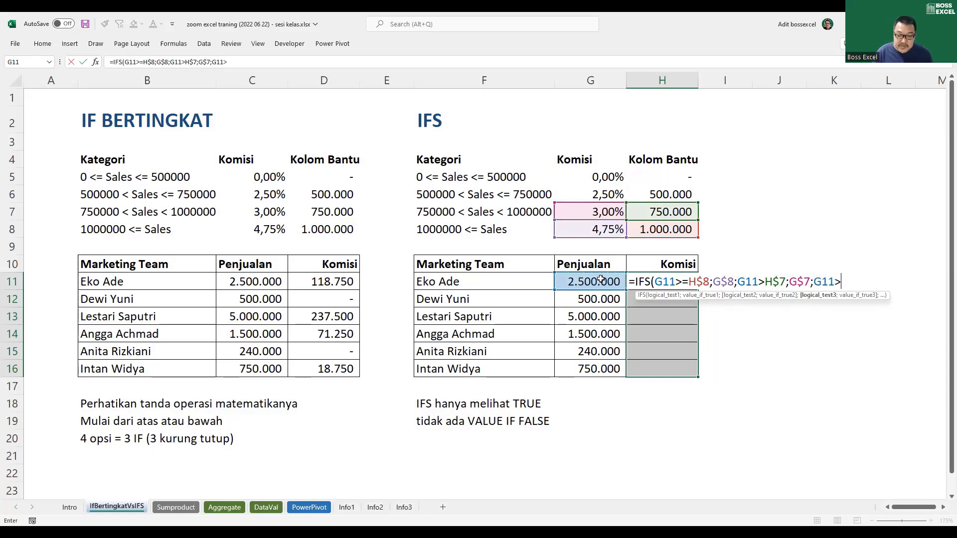
left_click(662, 197)
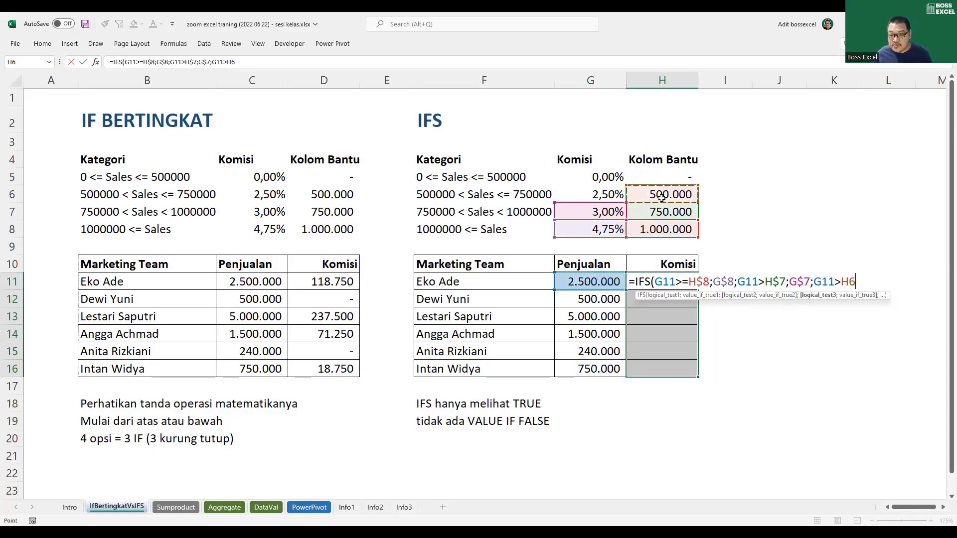
key("F4")
key("F4")
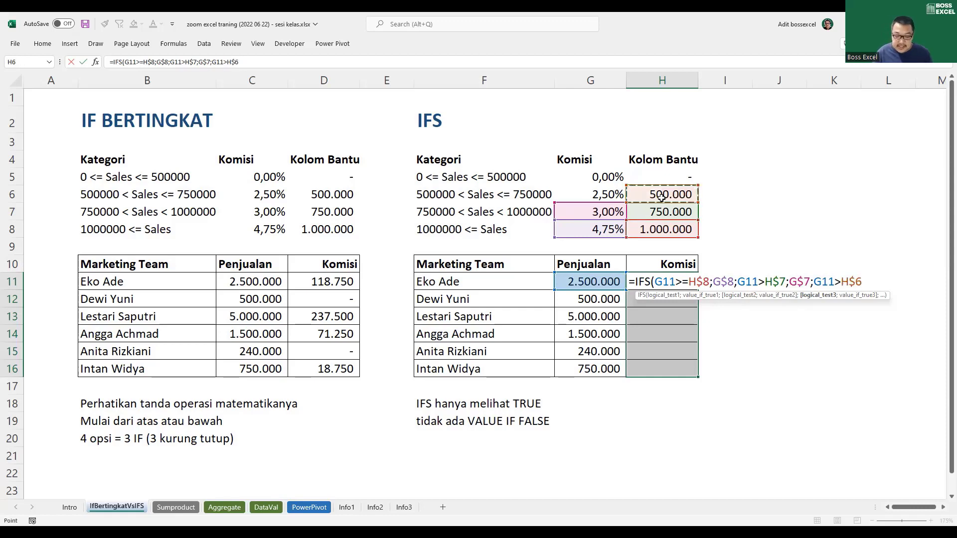
type(";")
left_click(603, 195)
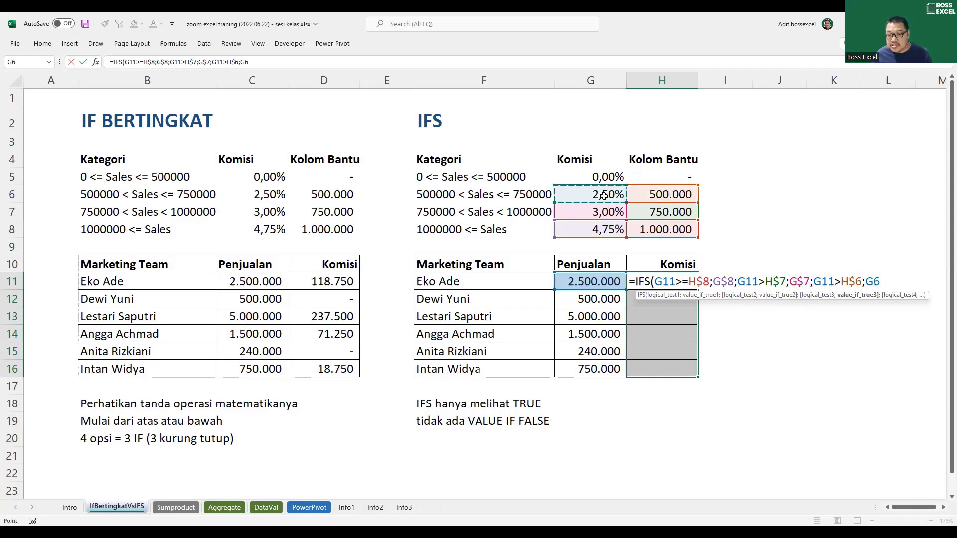
key("F4")
key("F4")
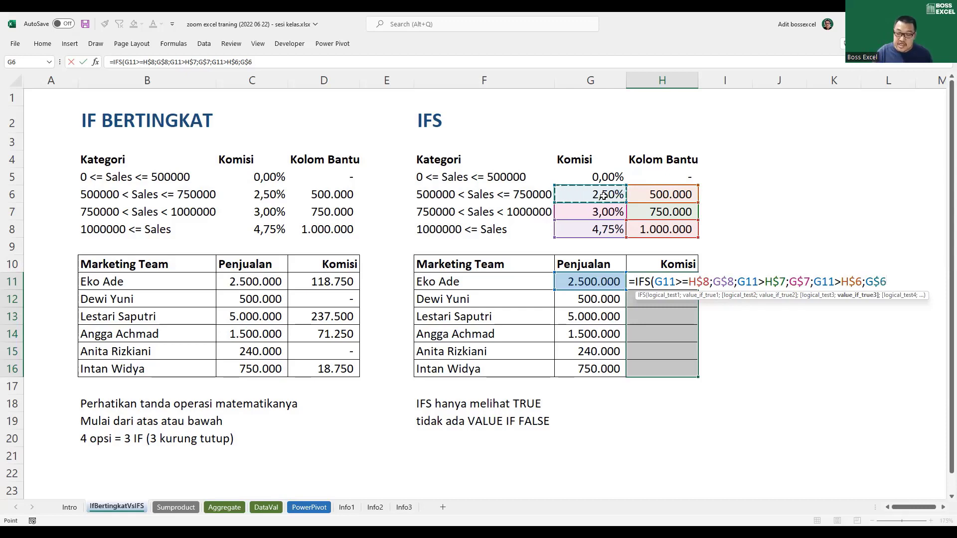
type(";")
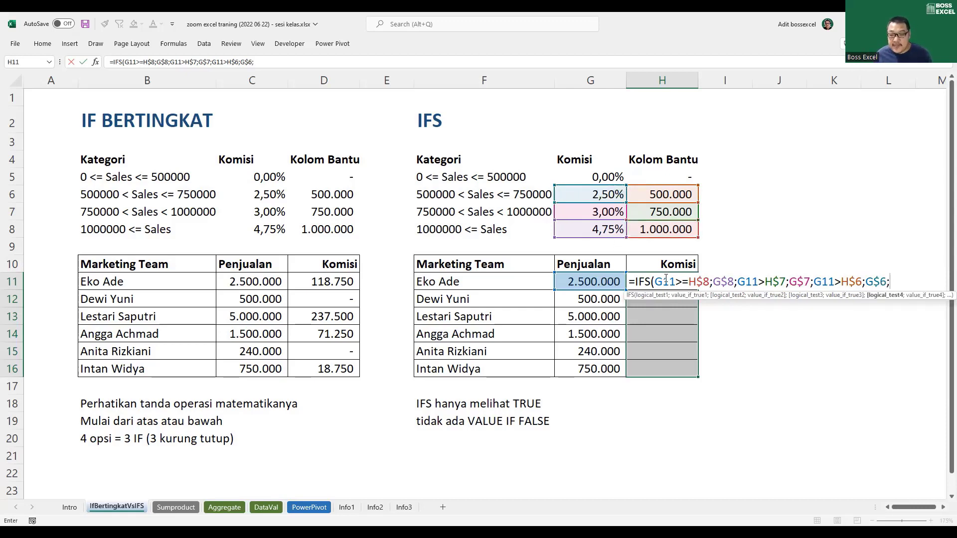
- Add the fourth IFS condition G11>H$5 returning the rate G$5 to the Komisi formula and close the function
left_click(612, 279)
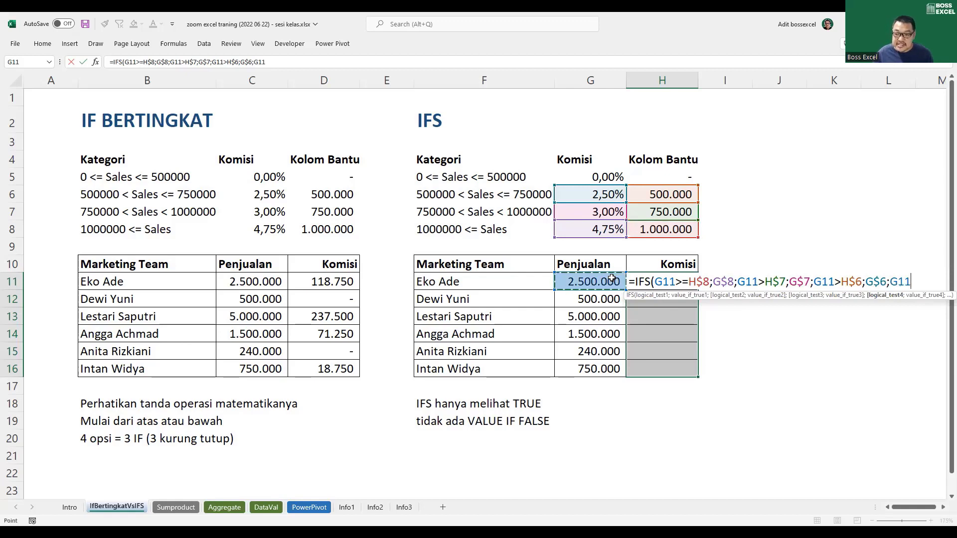
type(">")
left_click(661, 174)
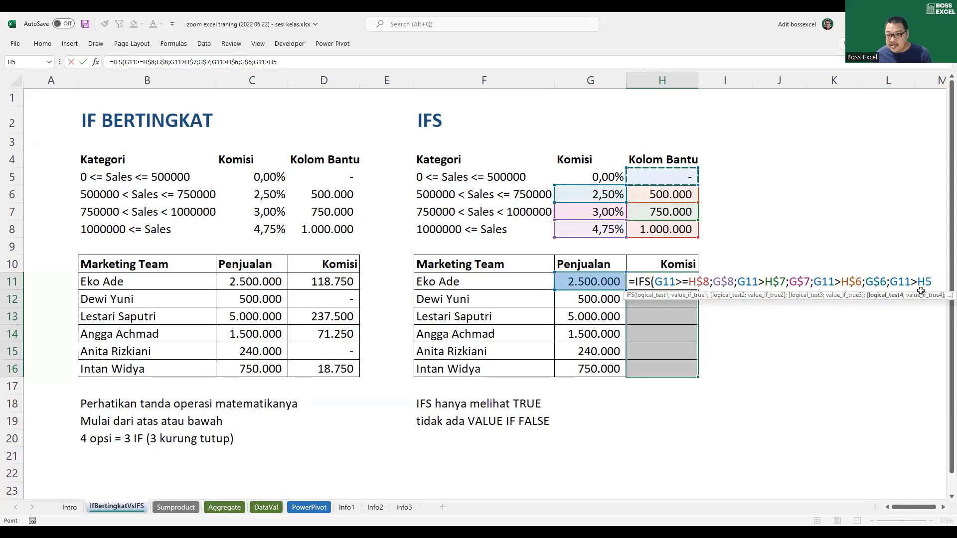
key("F4")
key("F4")
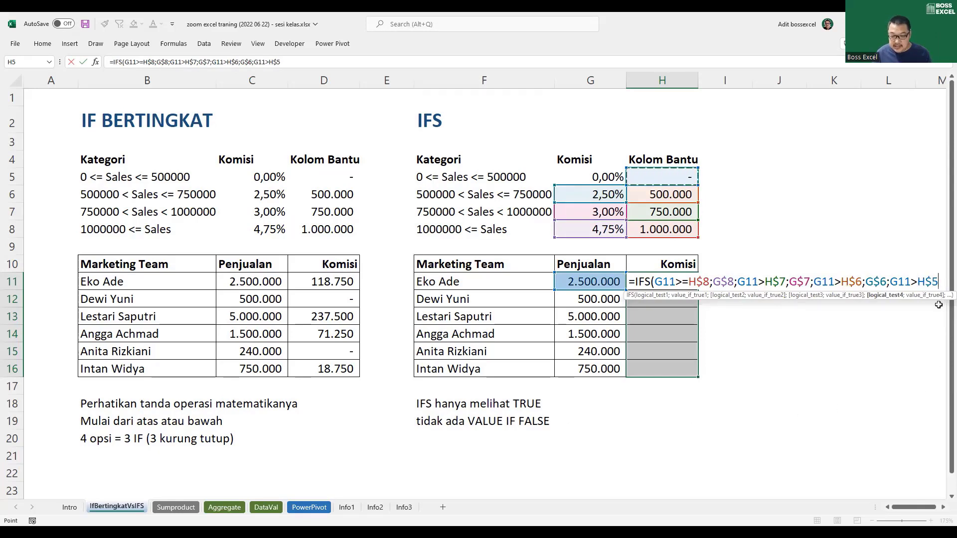
type(";")
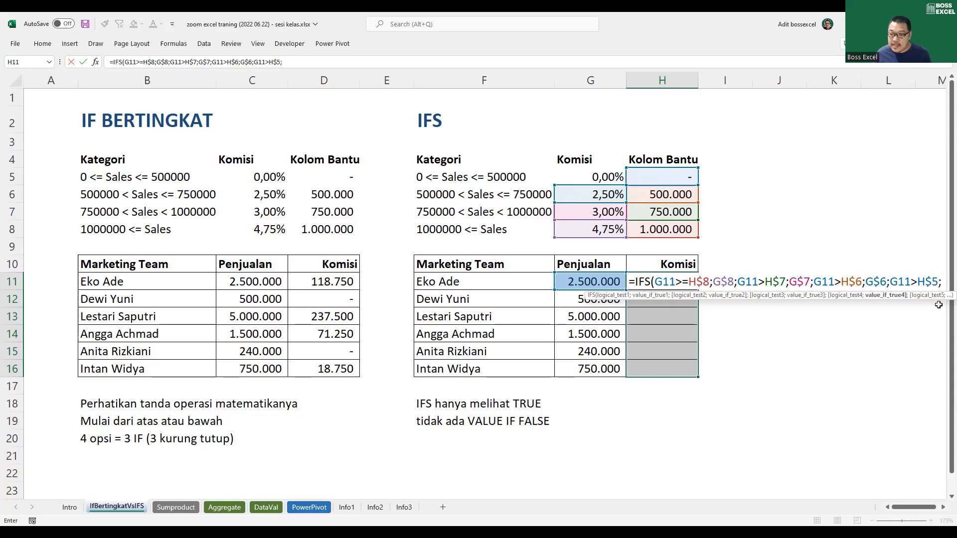
left_click(610, 175)
key("F4")
key("F4")
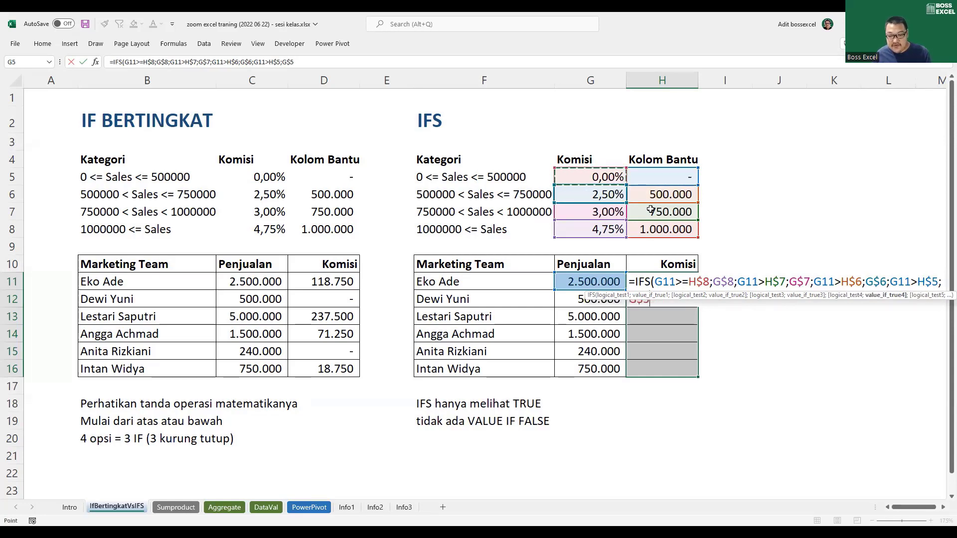
type(")")
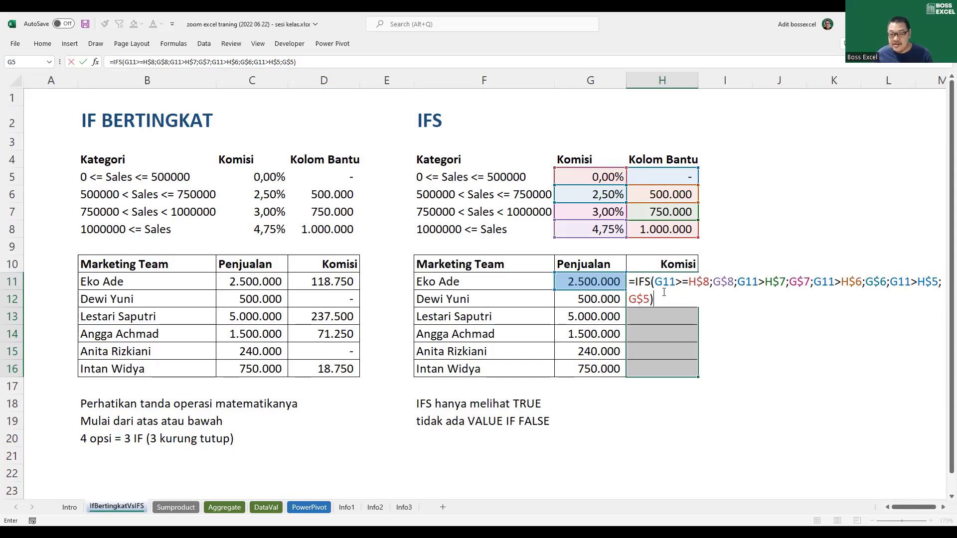
- Multiply the IFS rate by the sales value in G11 and enter the formula in all of H11:H16
left_click(684, 282)
type("=")
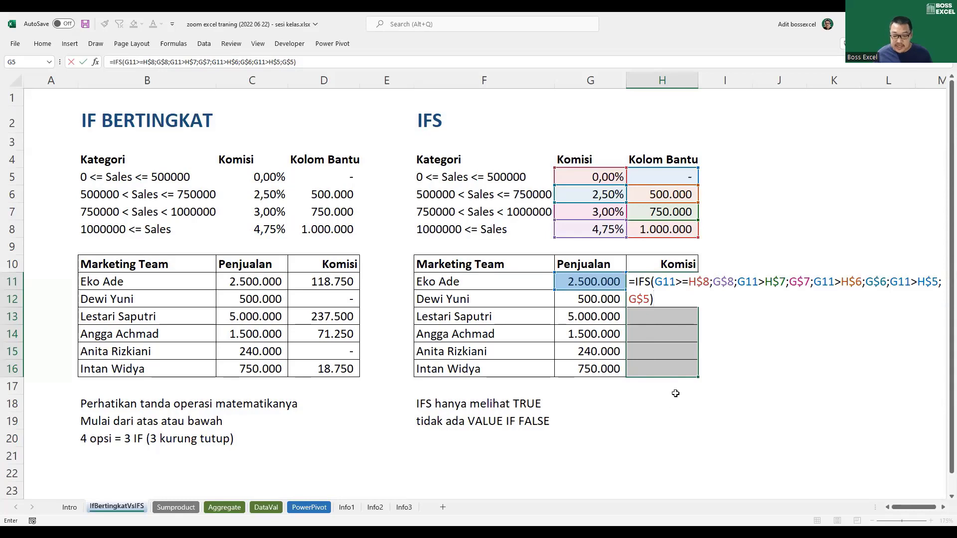
type("*")
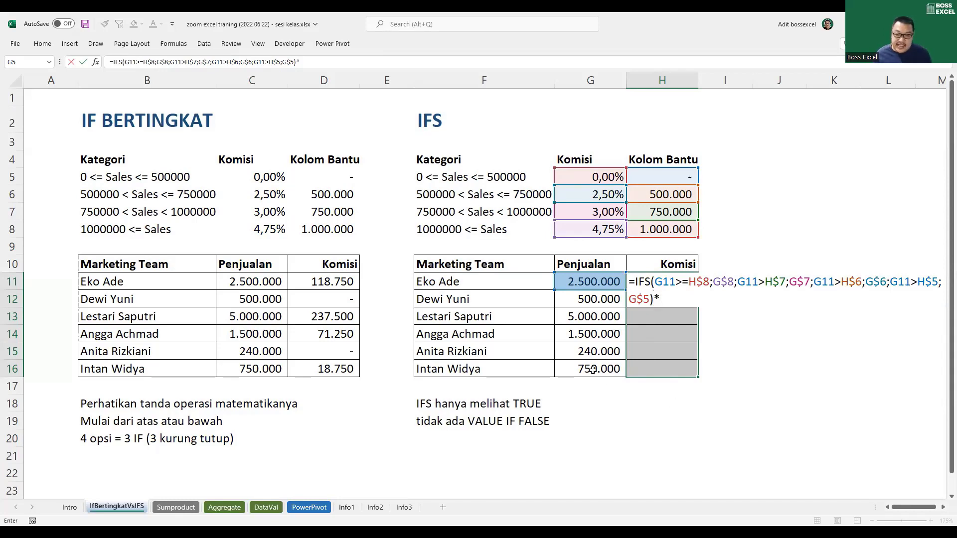
left_click(591, 285)
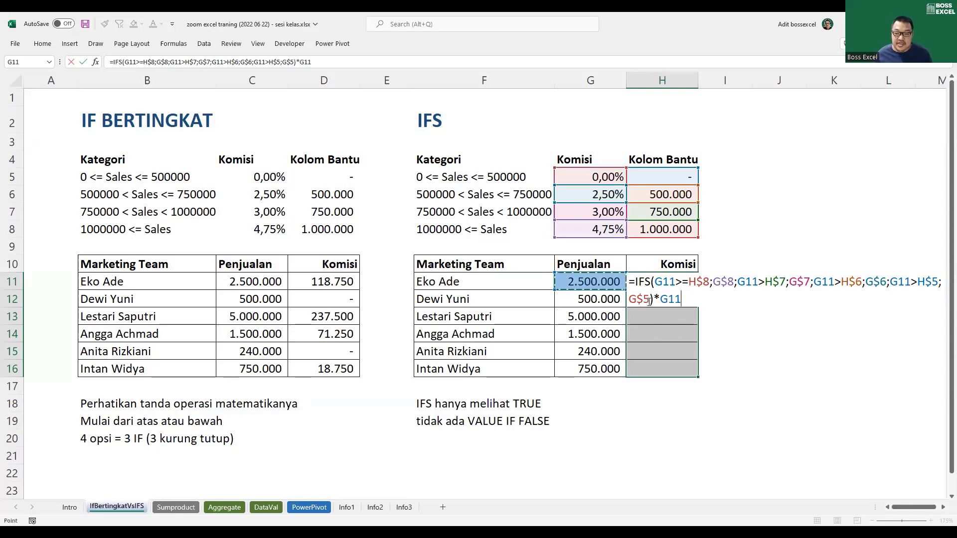
left_click_drag(653, 300, 630, 282)
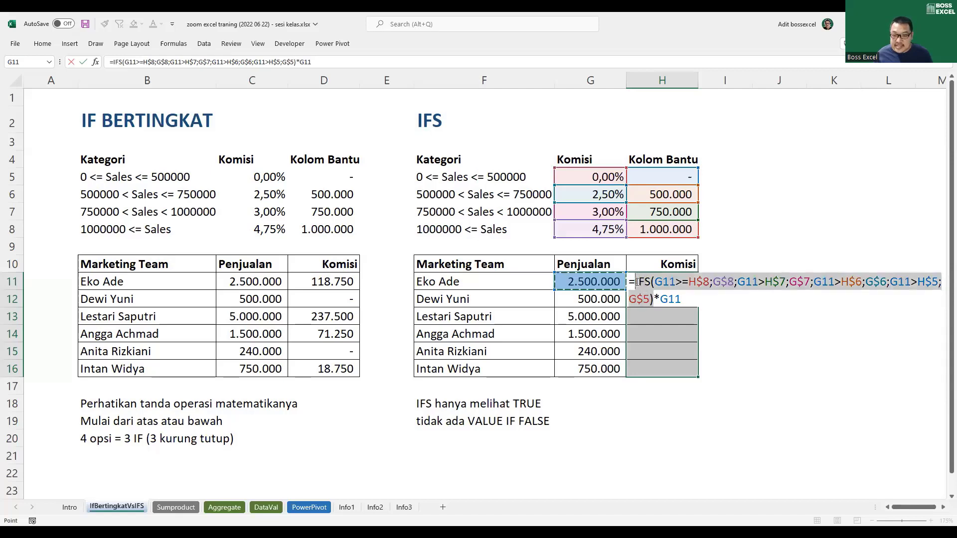
left_click_drag(681, 299, 663, 298)
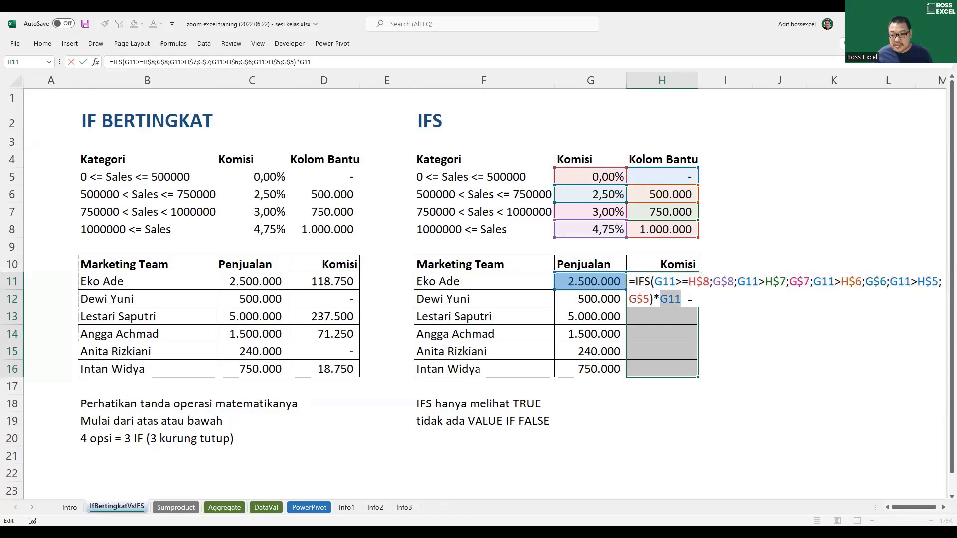
left_click(690, 298)
key("ctrl+Return")
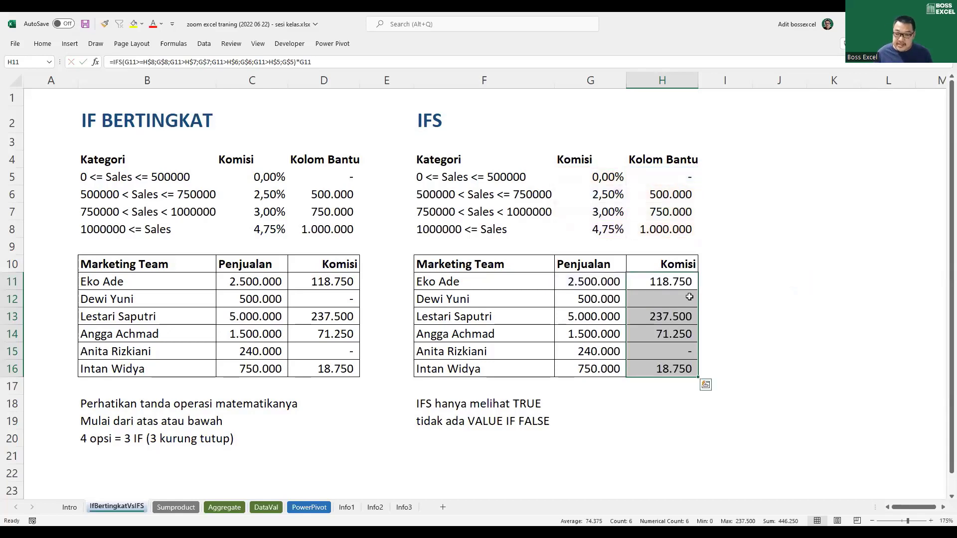
left_click_drag(322, 281, 367, 384)
left_click_drag(665, 282, 673, 371)
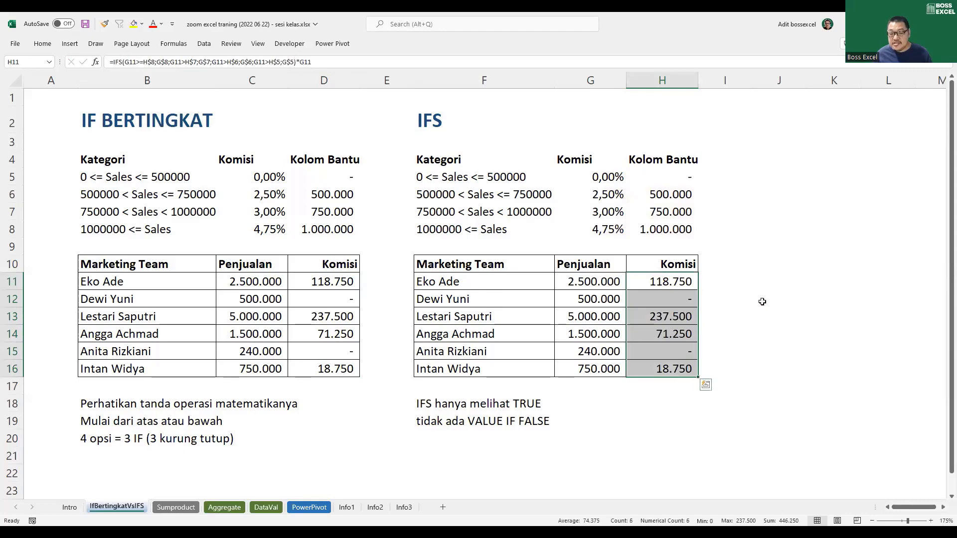
- Expand the formula bar and break H11's IFS formula into one line per condition, with the multiplier G11 on its own line
left_click(674, 283)
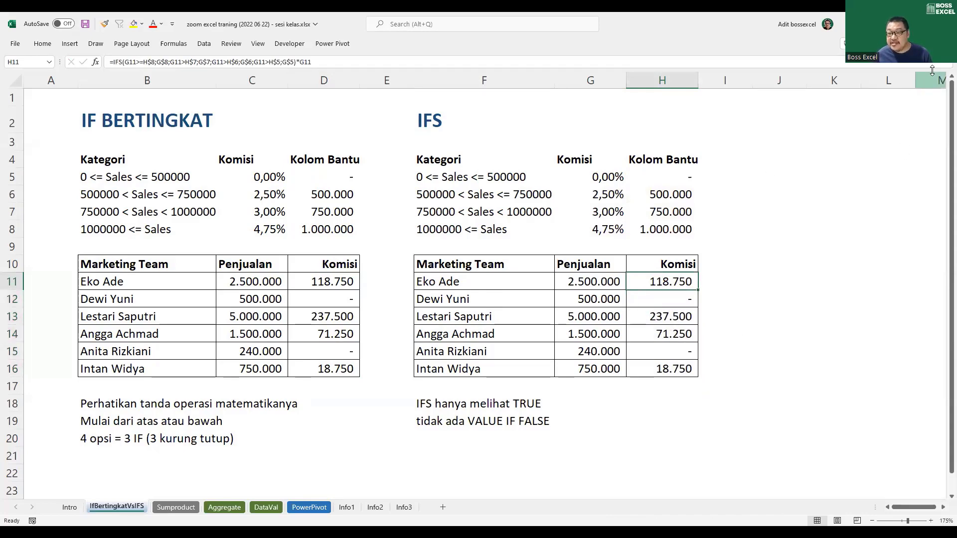
left_click(947, 62)
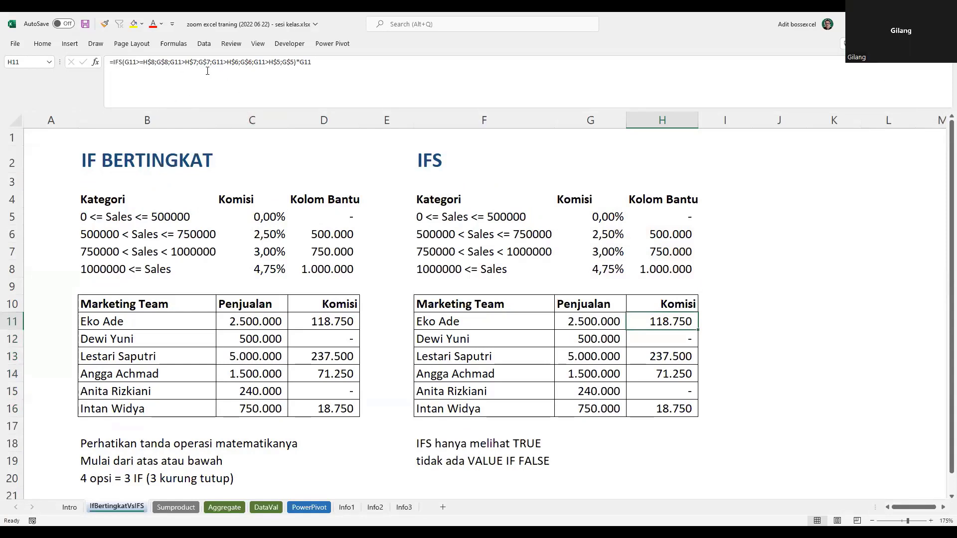
key("F2")
left_click(171, 64)
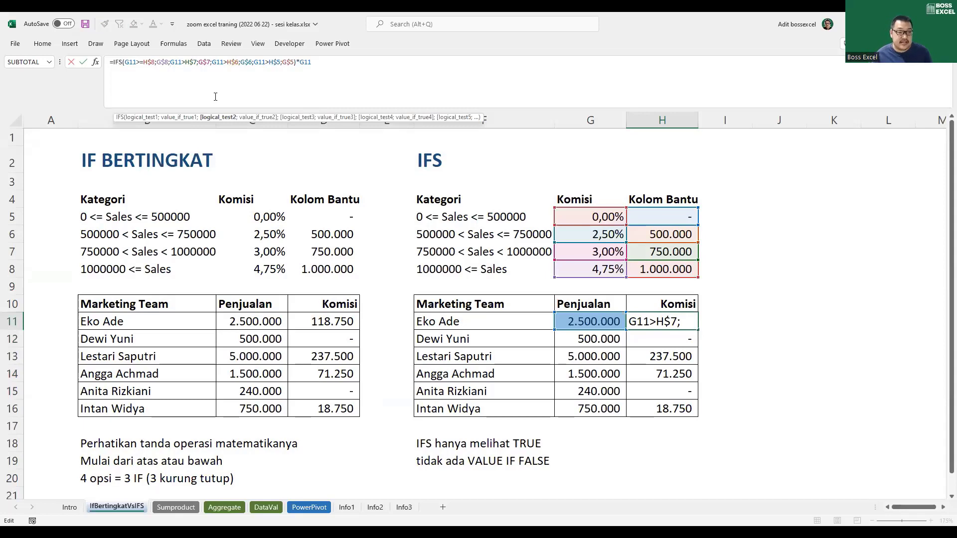
key("alt+Return")
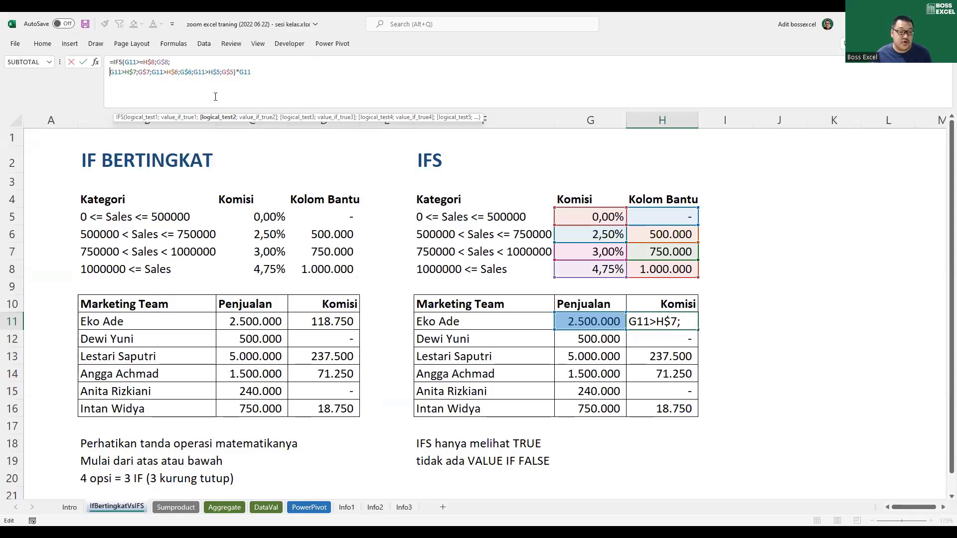
left_click(153, 72)
key("alt+Return")
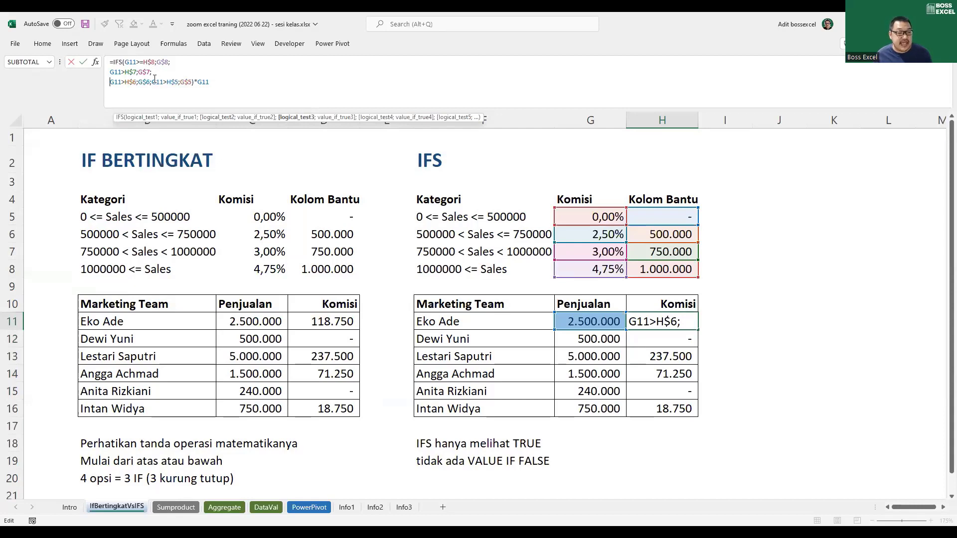
left_click(152, 81)
key("alt+Return")
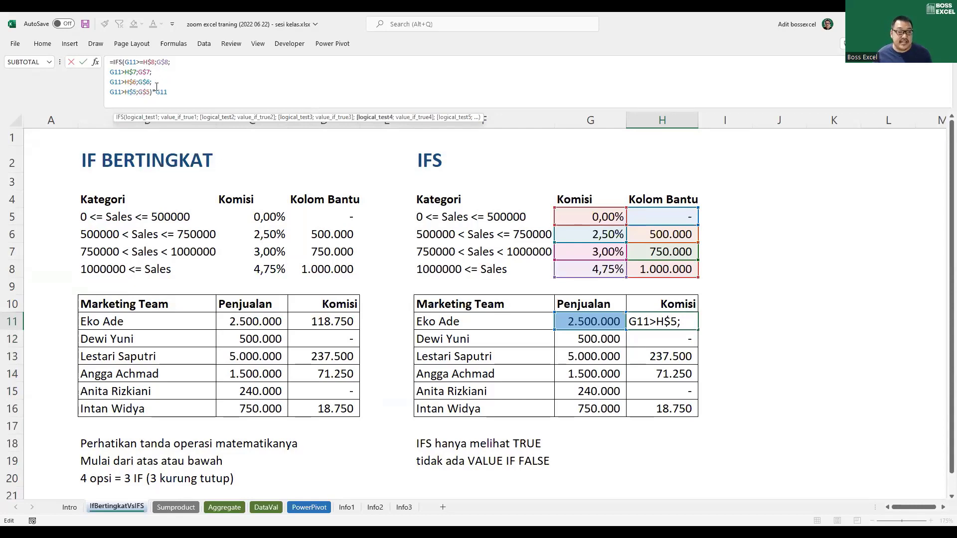
left_click(156, 92)
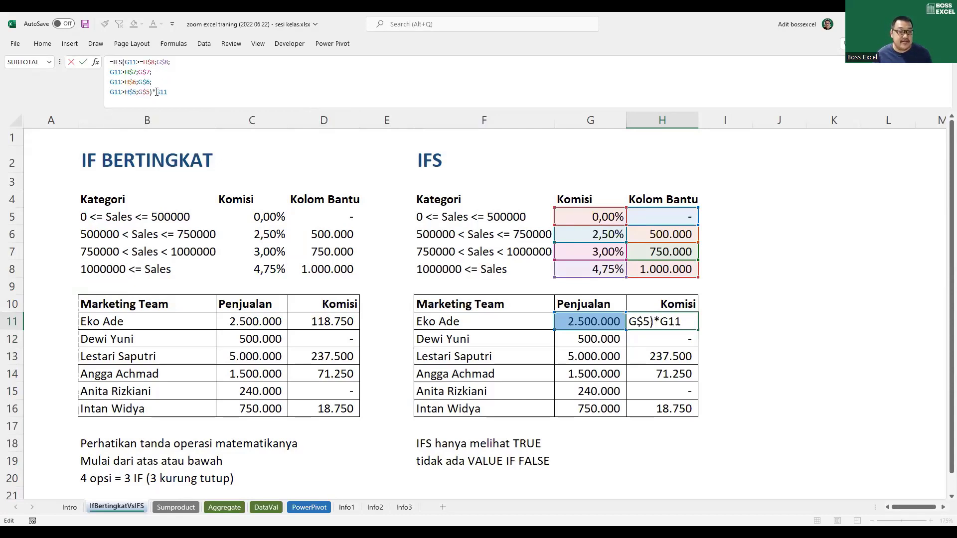
key("alt+Return")
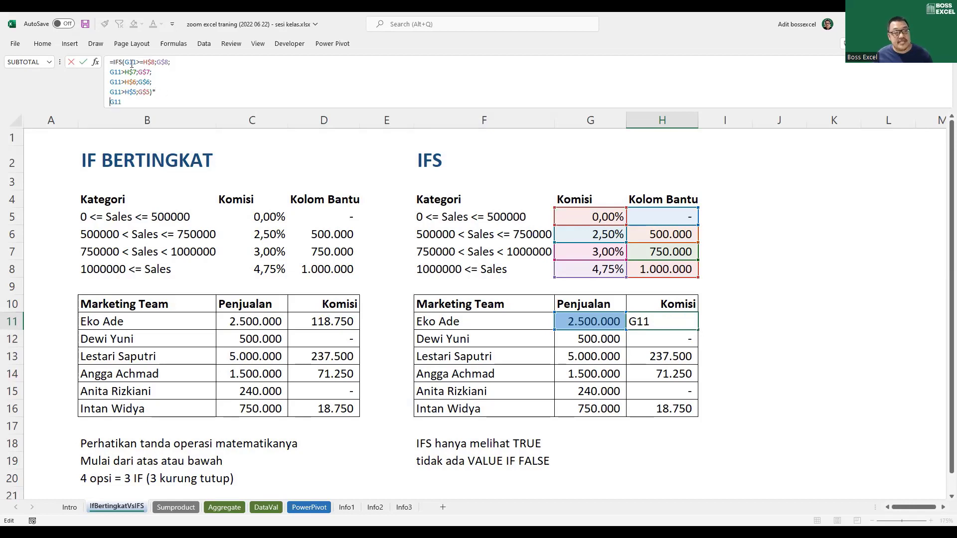
- Change the last IFS test in H11 to G11>=H$5 and copy the updated formula down to H16
left_click_drag(125, 63, 168, 63)
left_click(171, 72)
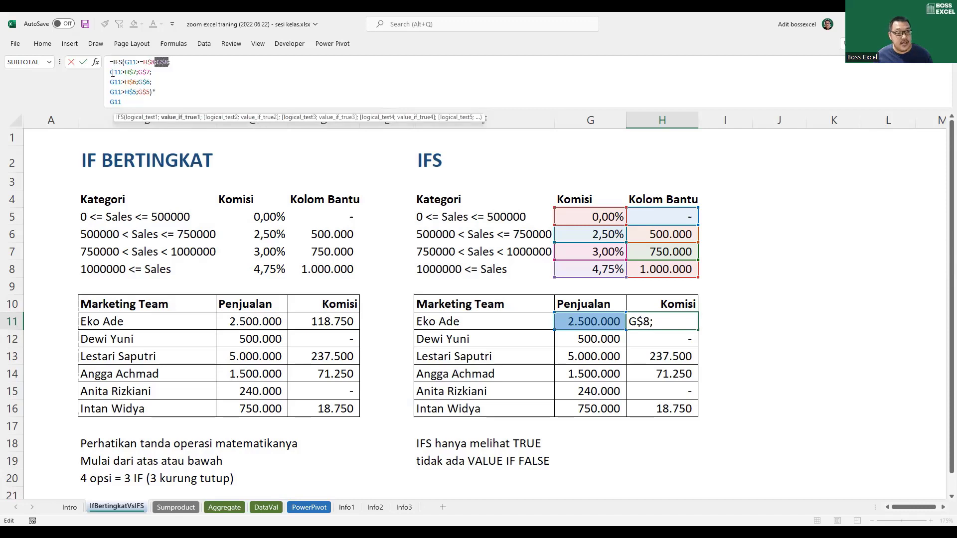
left_click_drag(113, 73, 150, 82)
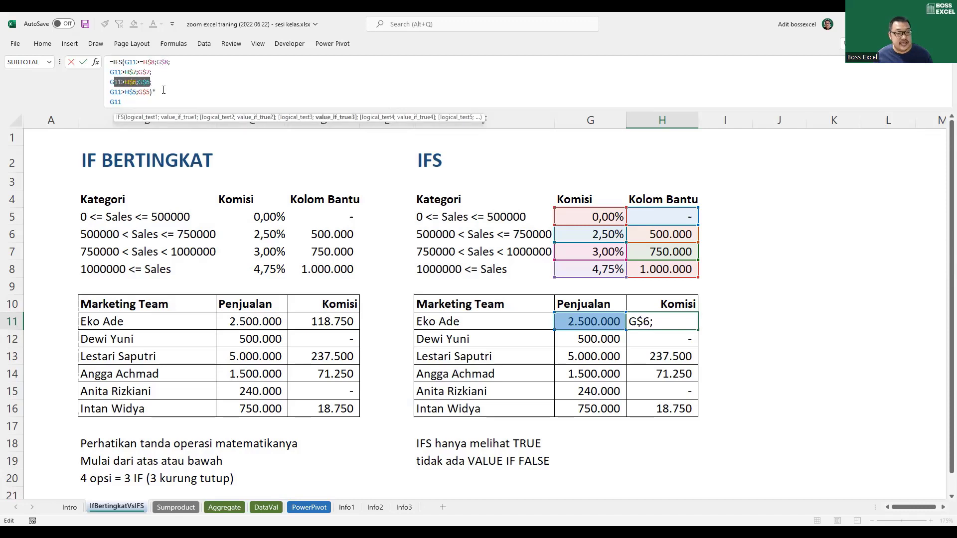
left_click(126, 93)
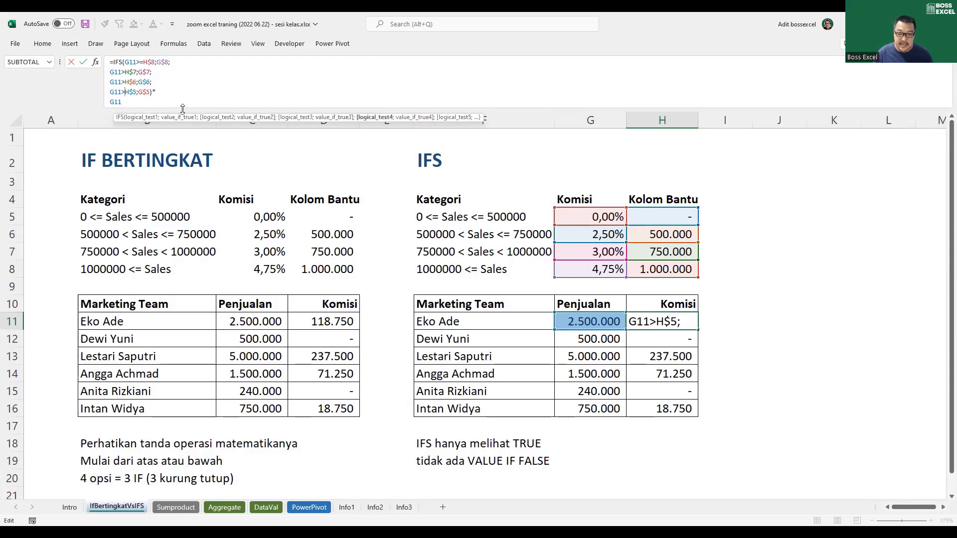
type("=")
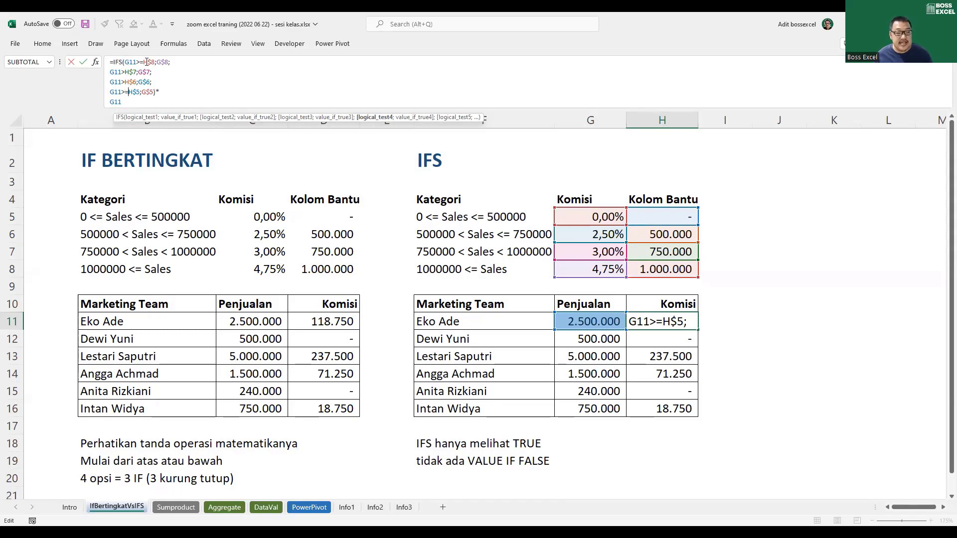
left_click(131, 102)
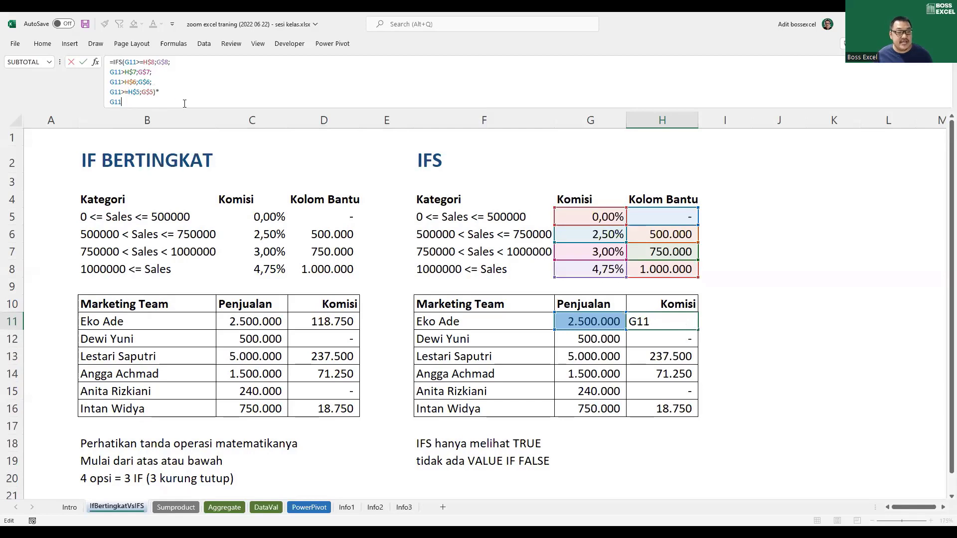
key("ctrl+Return")
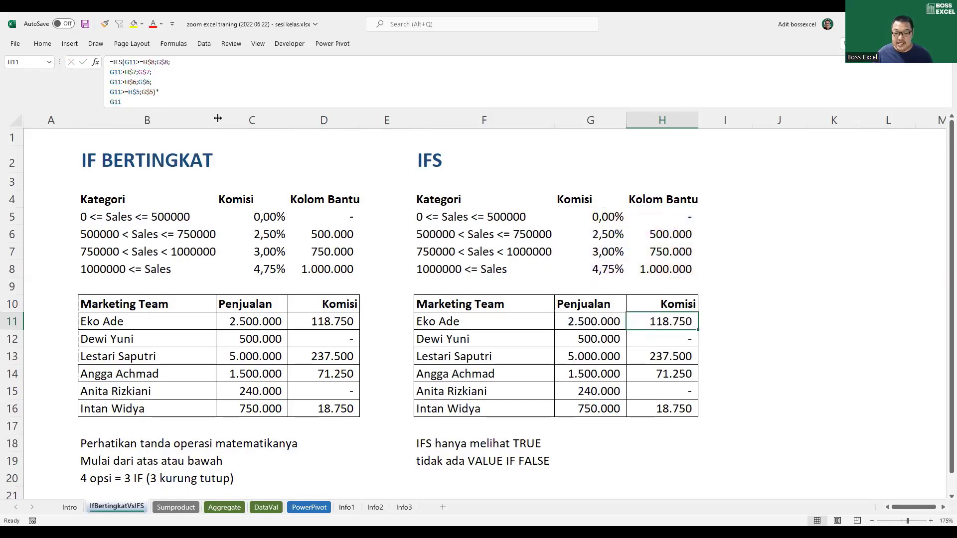
double_click(698, 330)
left_click(679, 409)
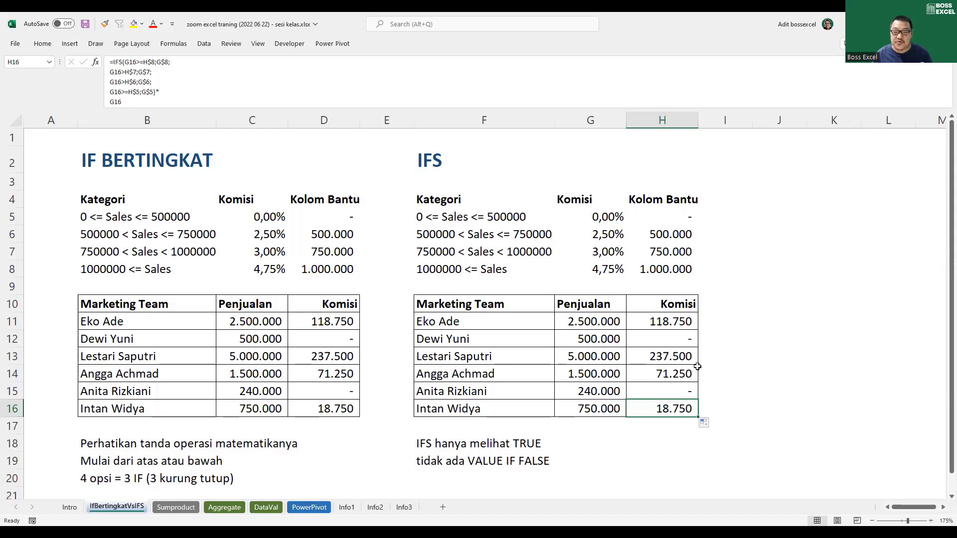
- Compare the tier tables B5:D8 and F5:H8, collapse the formula bar, and review the full IF BERTINGKAT and IFS sections
left_click_drag(121, 221, 334, 269)
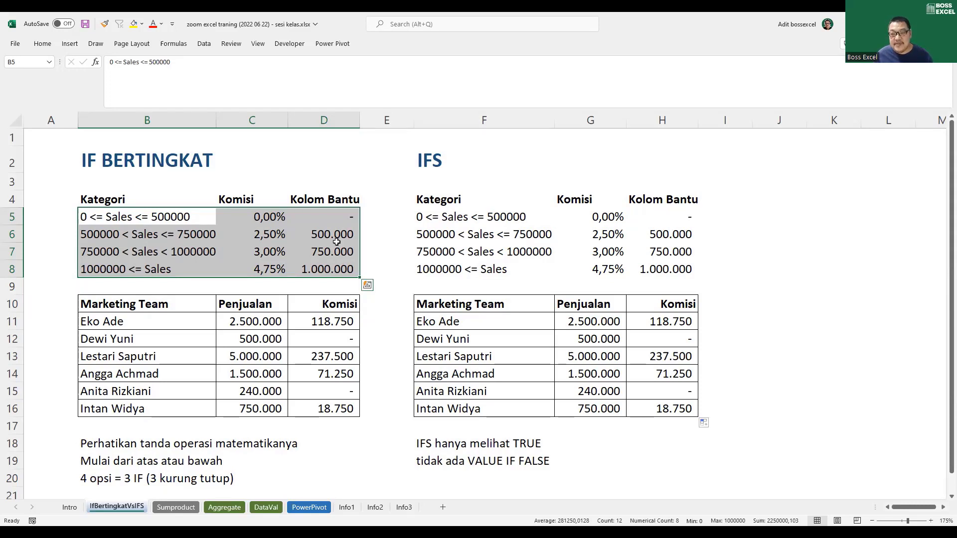
left_click_drag(122, 217, 330, 267)
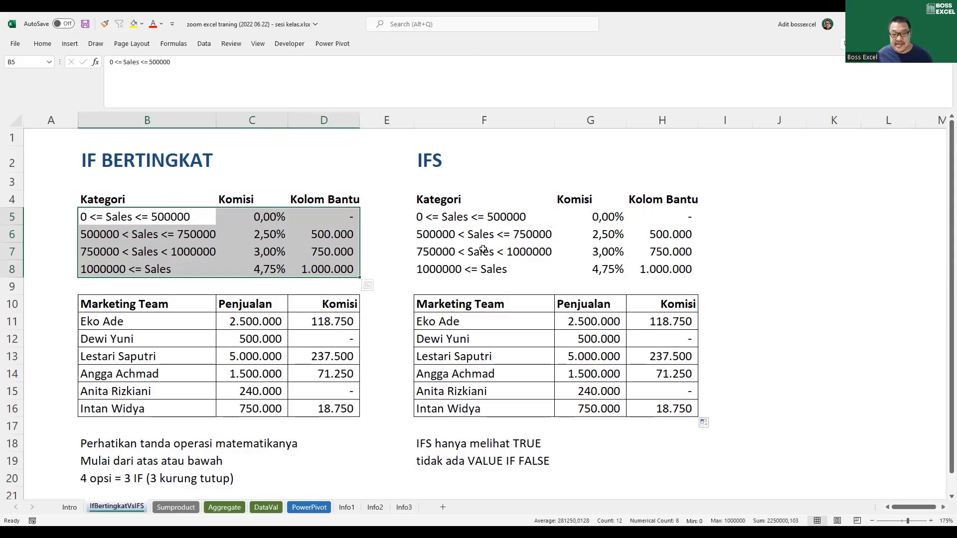
left_click_drag(453, 215, 650, 273)
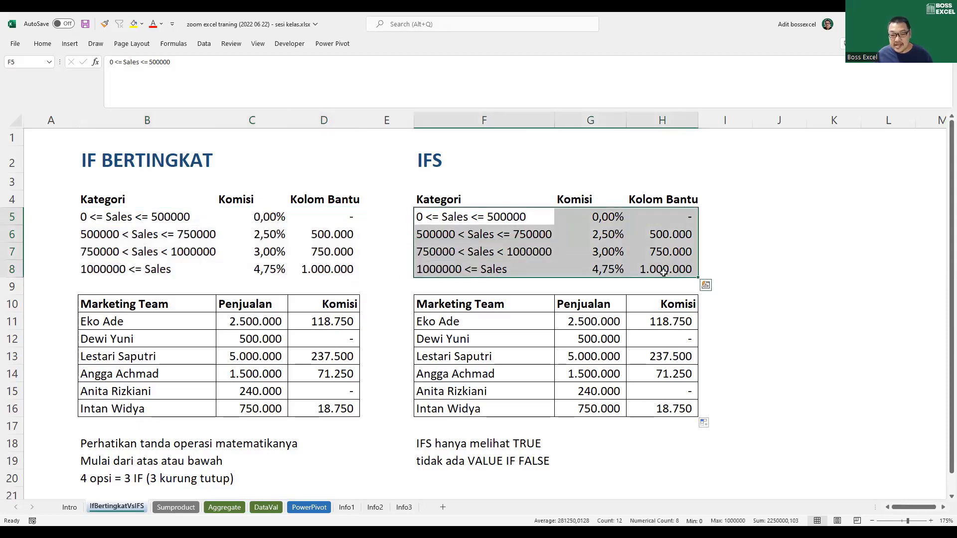
left_click(943, 68)
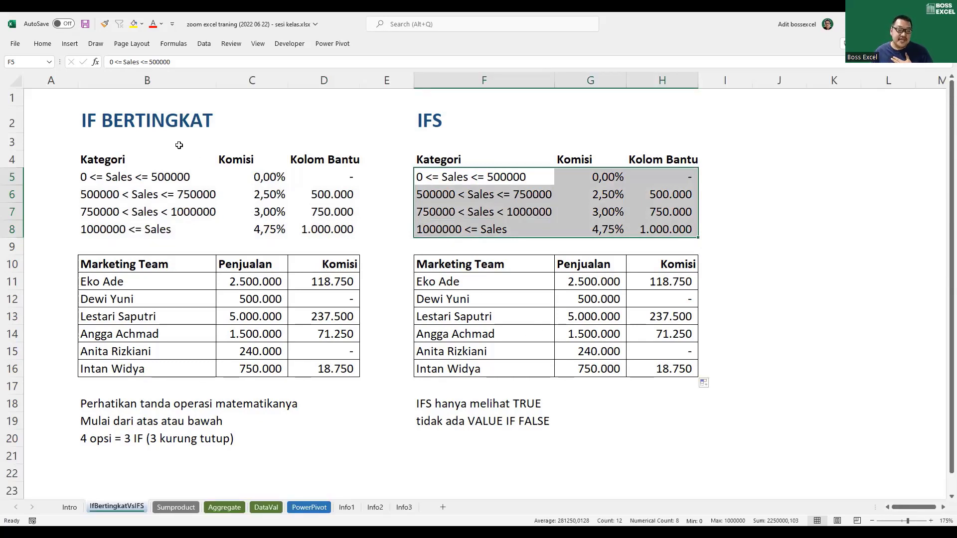
left_click_drag(119, 128, 343, 425)
left_click_drag(428, 122, 695, 419)
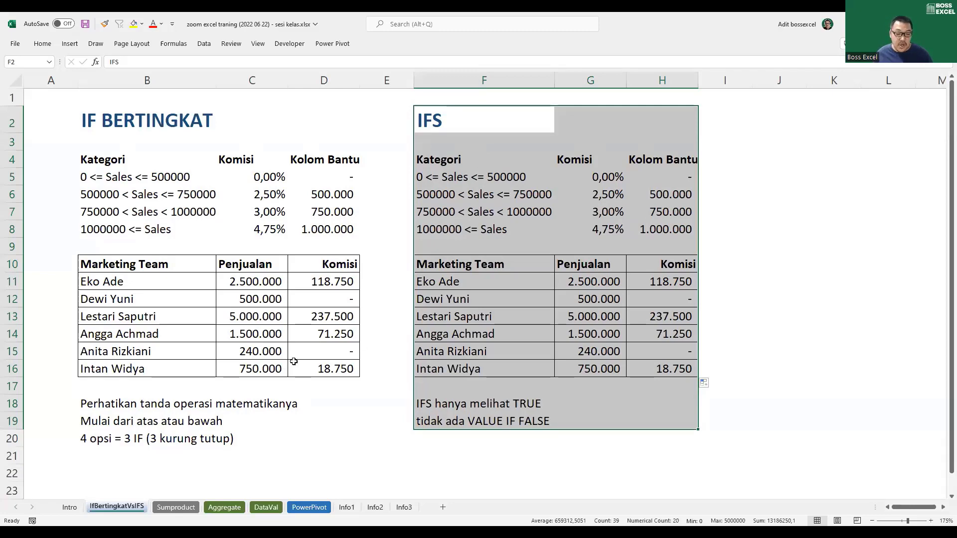
- Open the Sumproduct sheet containing the AND and OR sales criteria
left_click(172, 506)
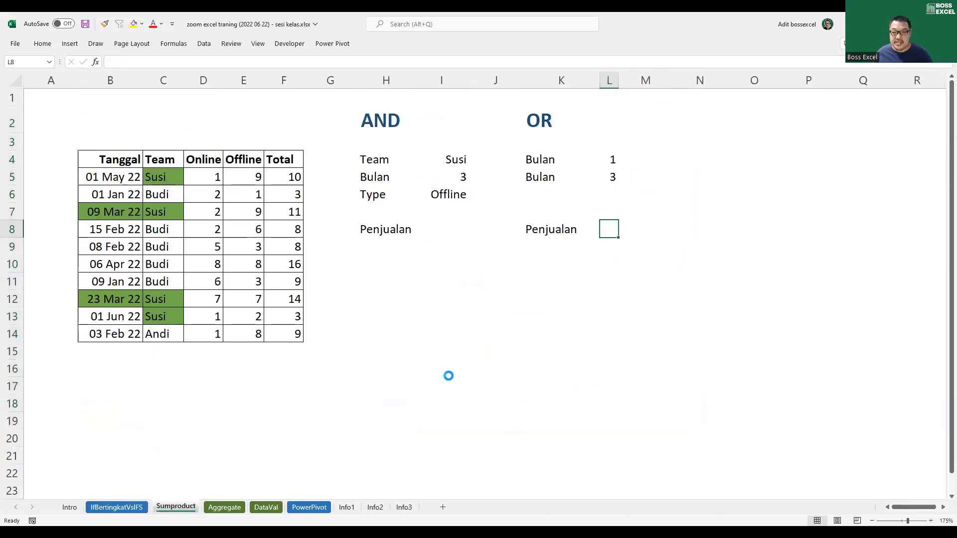
scroll(448, 375, "up", 1, "ctrl")
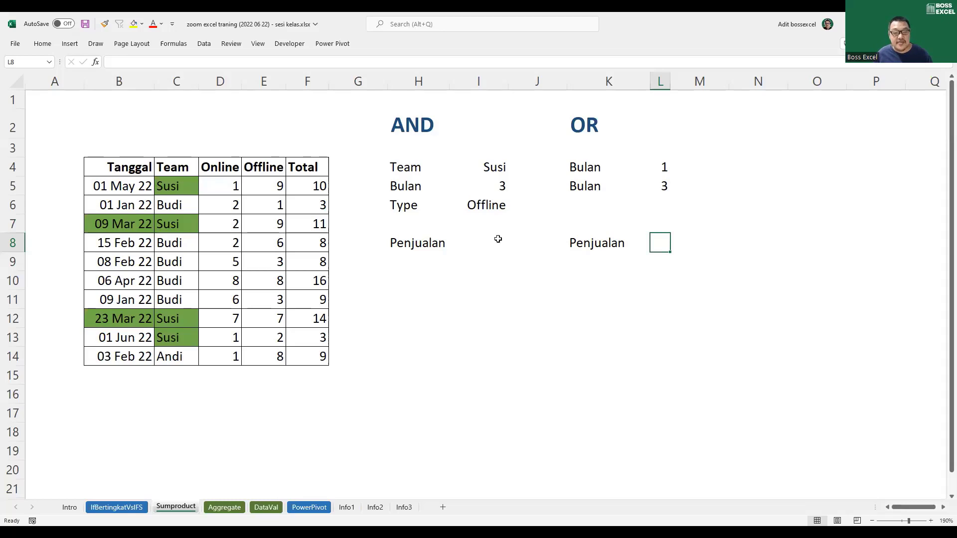
- Examine the Penjualan cells I8 and L8 and each column of the sales table B4:F14, from Tanggal to Total
left_click(496, 241)
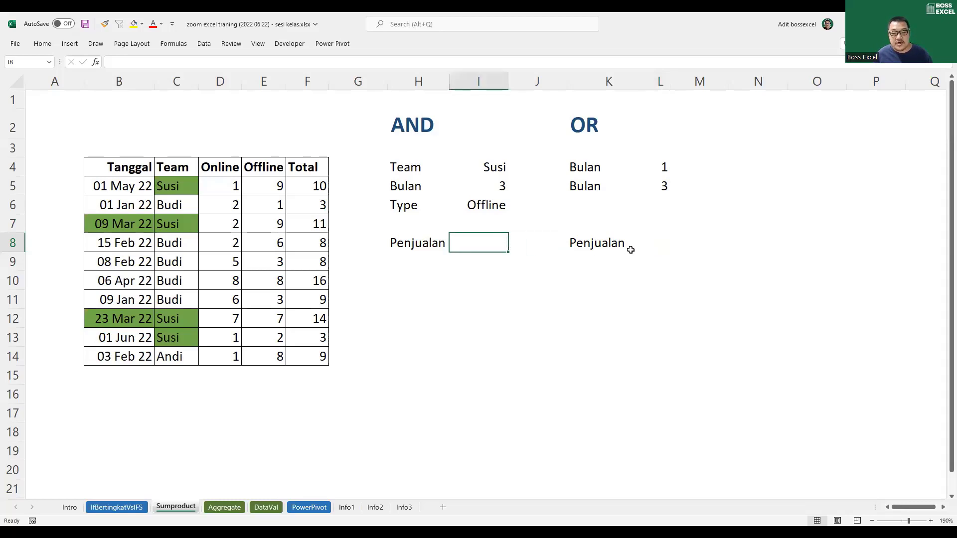
left_click(653, 245)
left_click(503, 252)
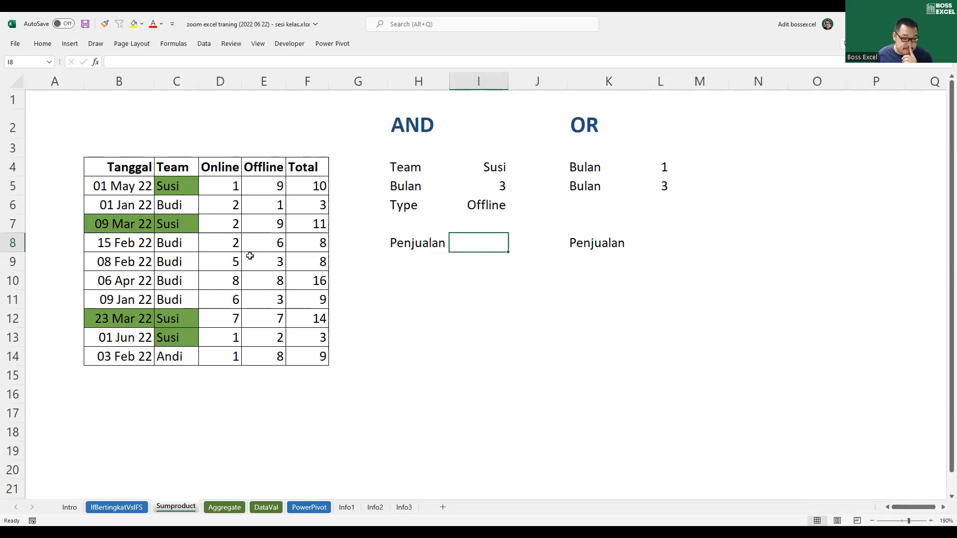
key("ctrl+a")
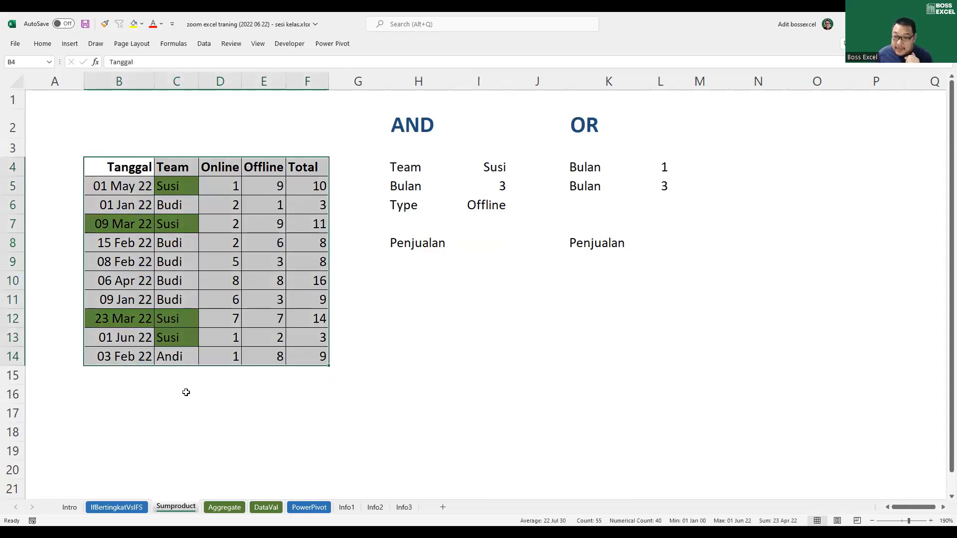
left_click_drag(134, 163, 311, 353)
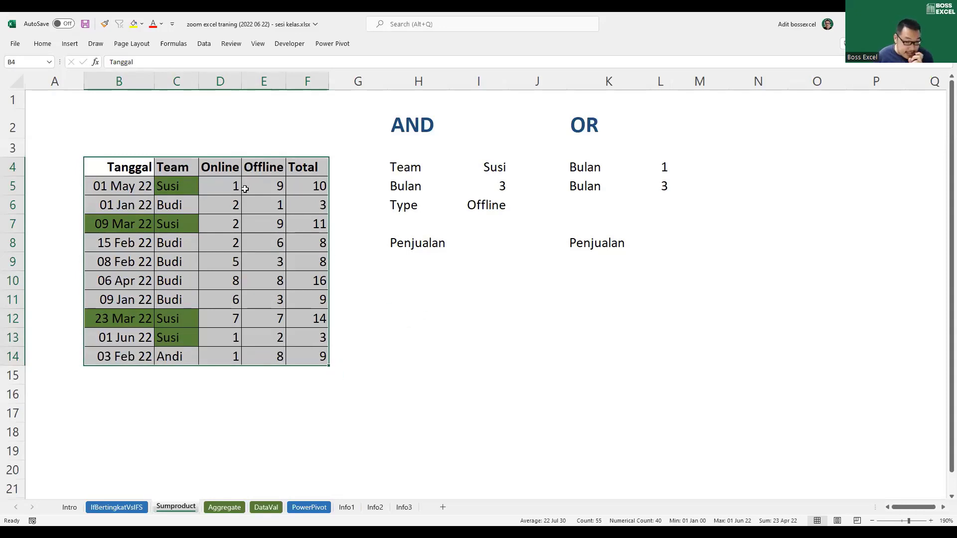
left_click_drag(213, 169, 269, 350)
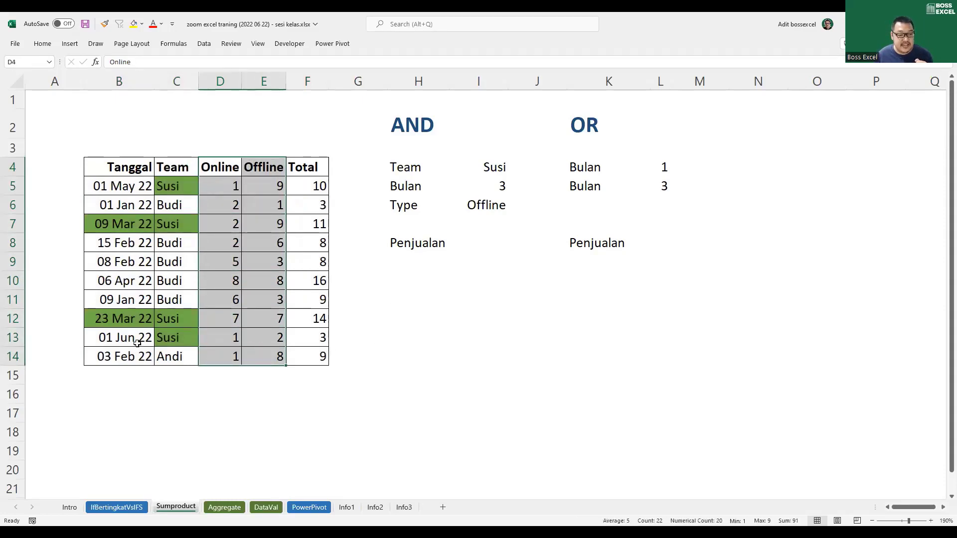
left_click_drag(219, 168, 271, 360)
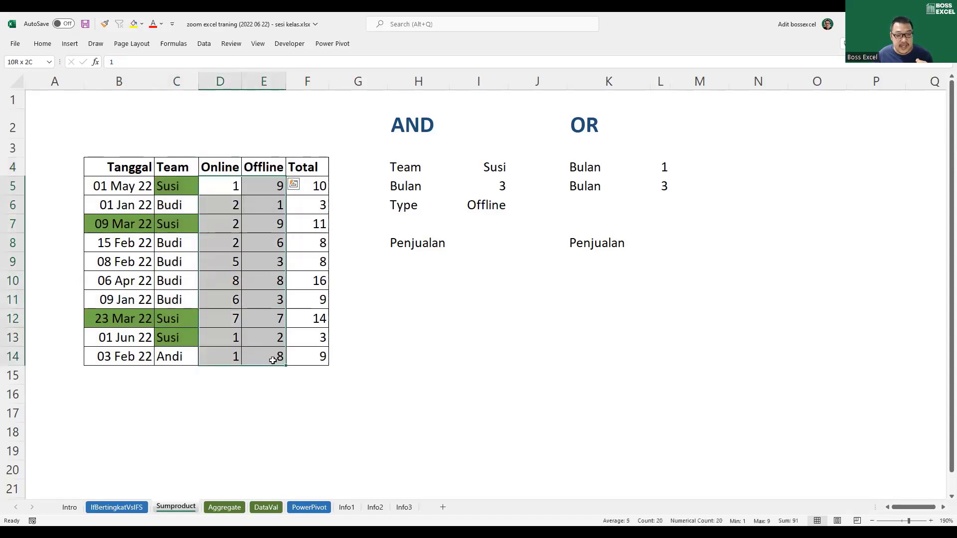
left_click(214, 201)
left_click(220, 246)
left_click(251, 272)
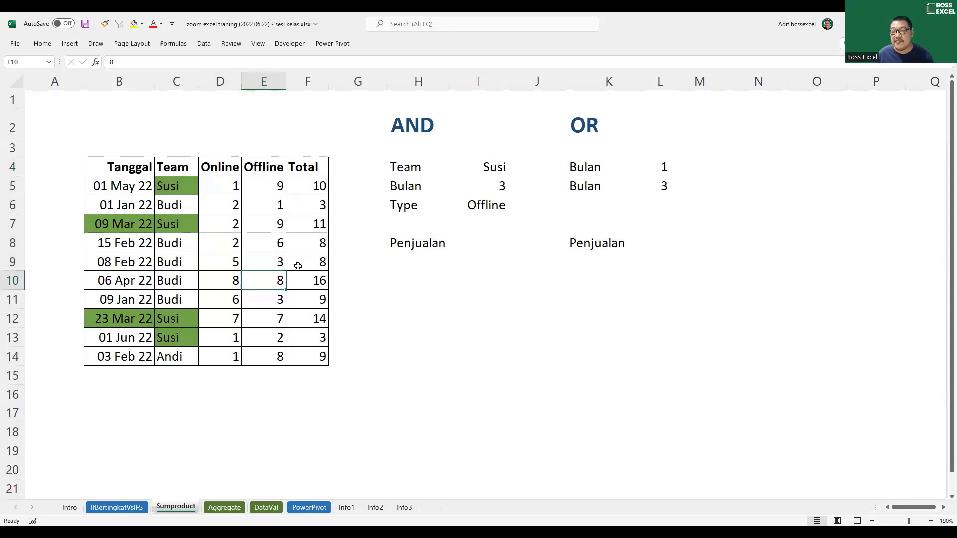
left_click_drag(139, 169, 142, 358)
left_click_drag(169, 168, 169, 354)
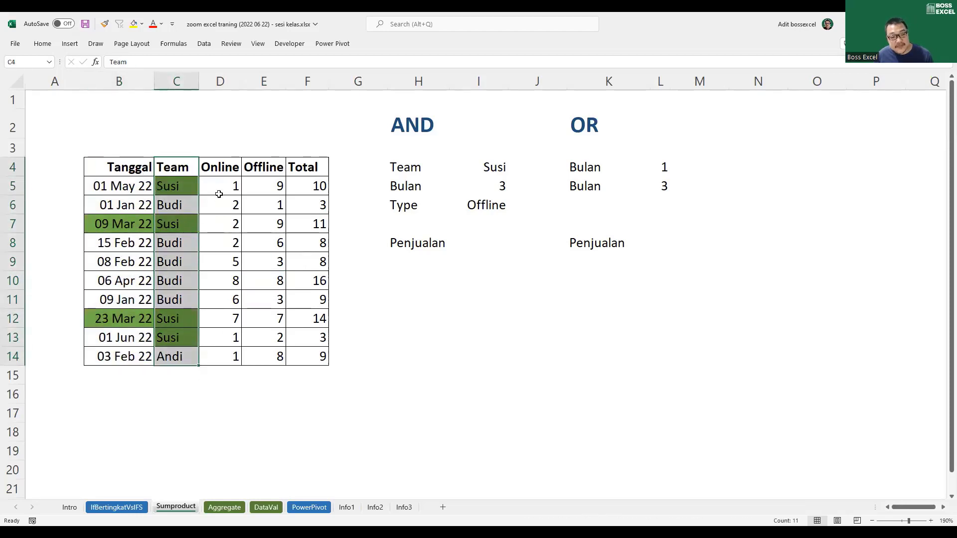
left_click(220, 172)
left_click_drag(220, 172, 248, 373)
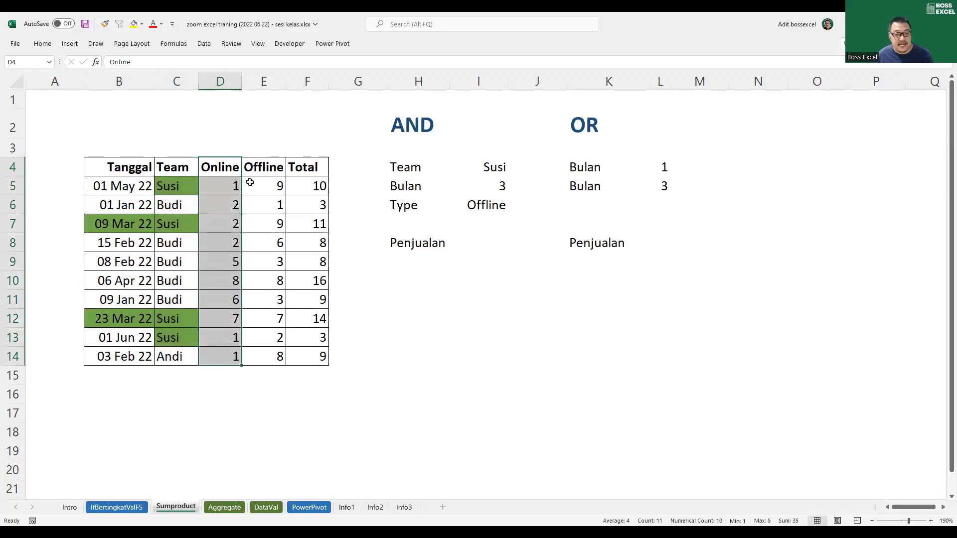
left_click_drag(262, 166, 278, 354)
left_click_drag(317, 171, 329, 355)
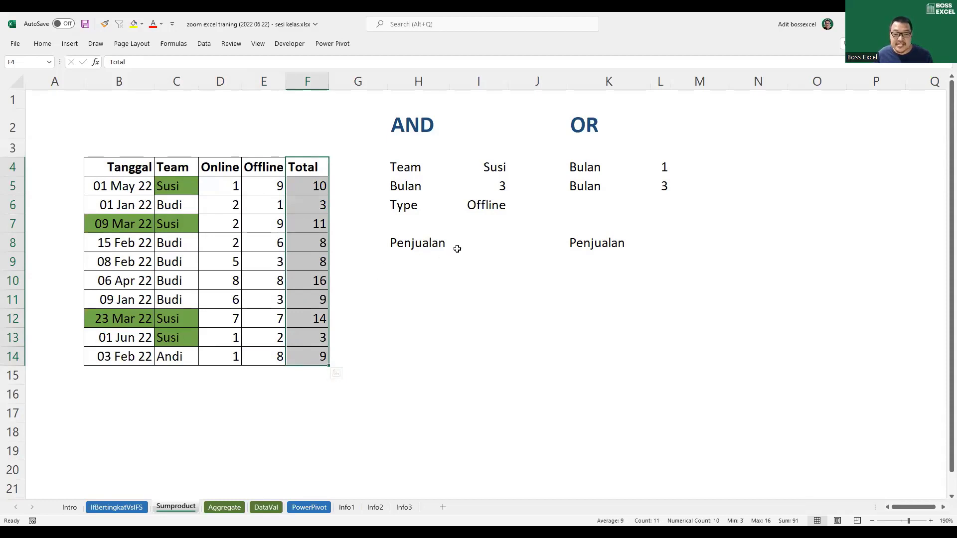
- Review the AND criteria in I4:I6 against the date, team and Offline ranges of the sales table
left_click(491, 244)
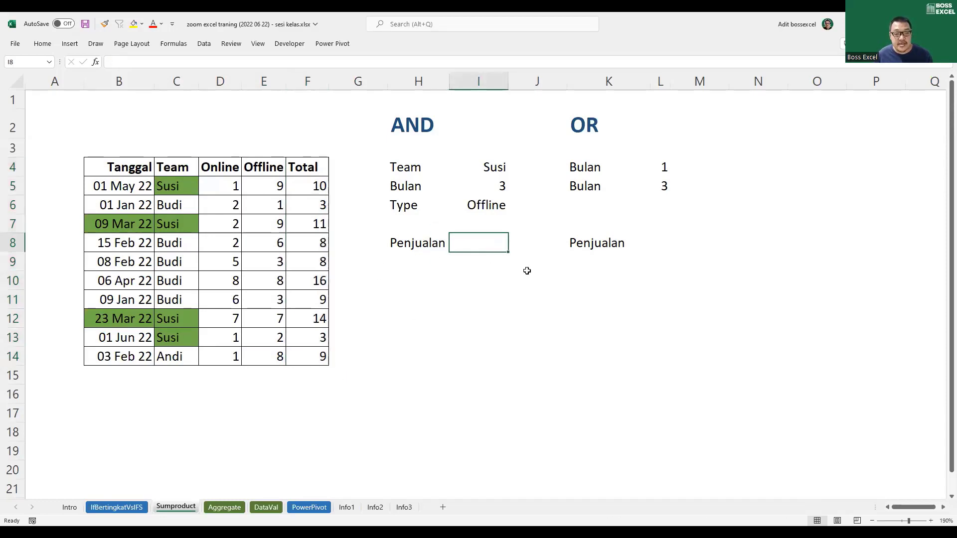
left_click(496, 164)
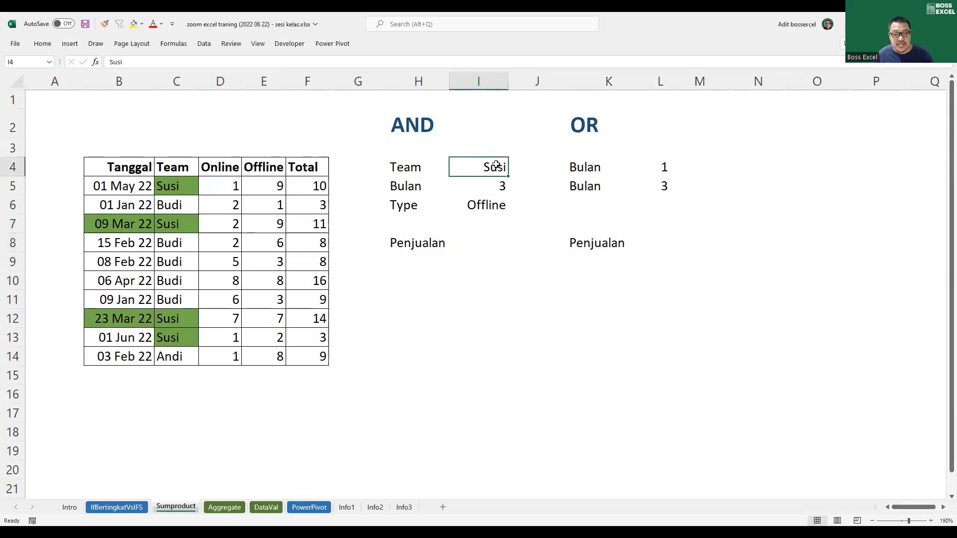
left_click(501, 184)
left_click(496, 203)
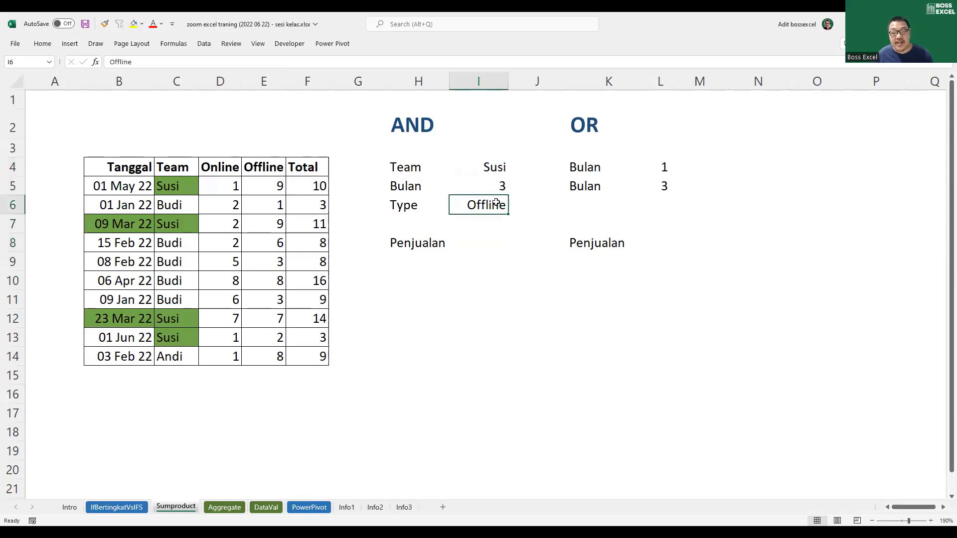
left_click(493, 248)
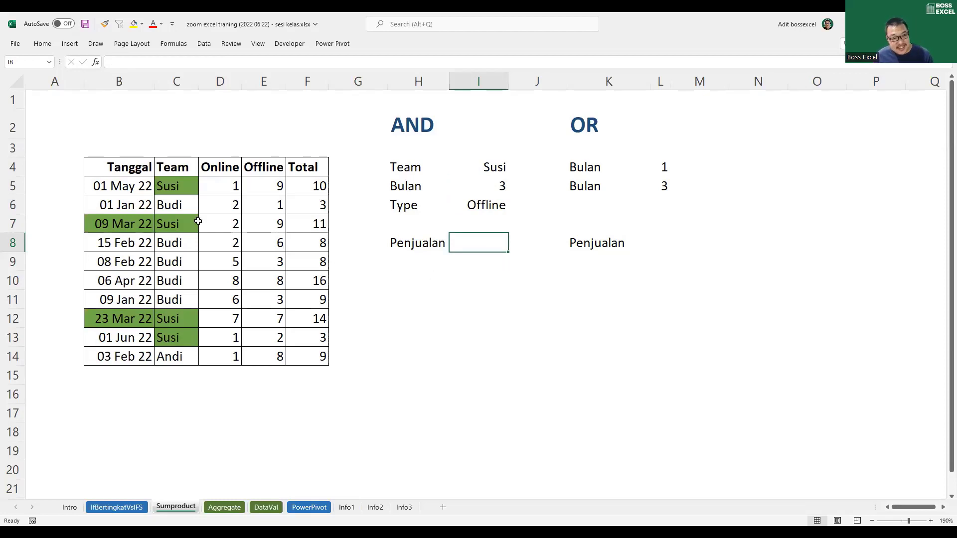
left_click_drag(215, 185, 313, 377)
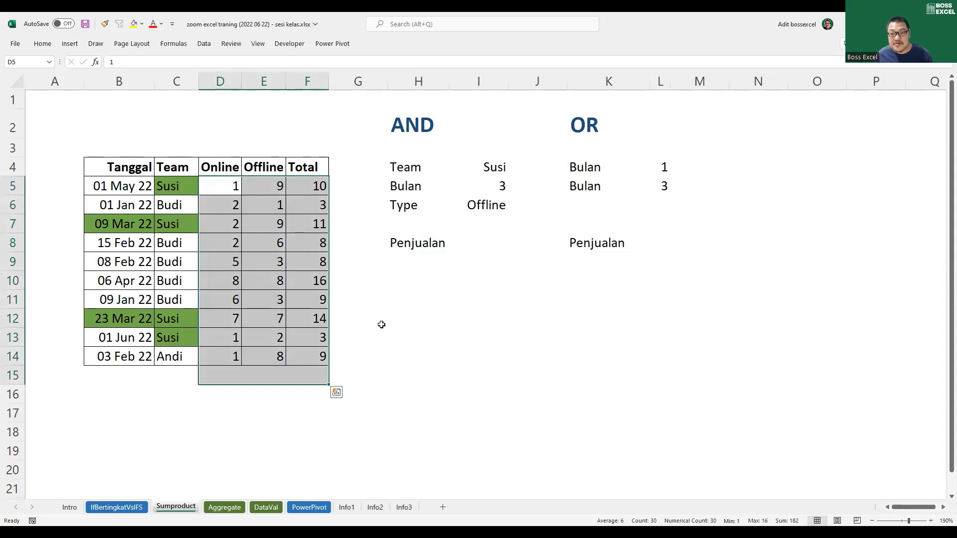
left_click(282, 243)
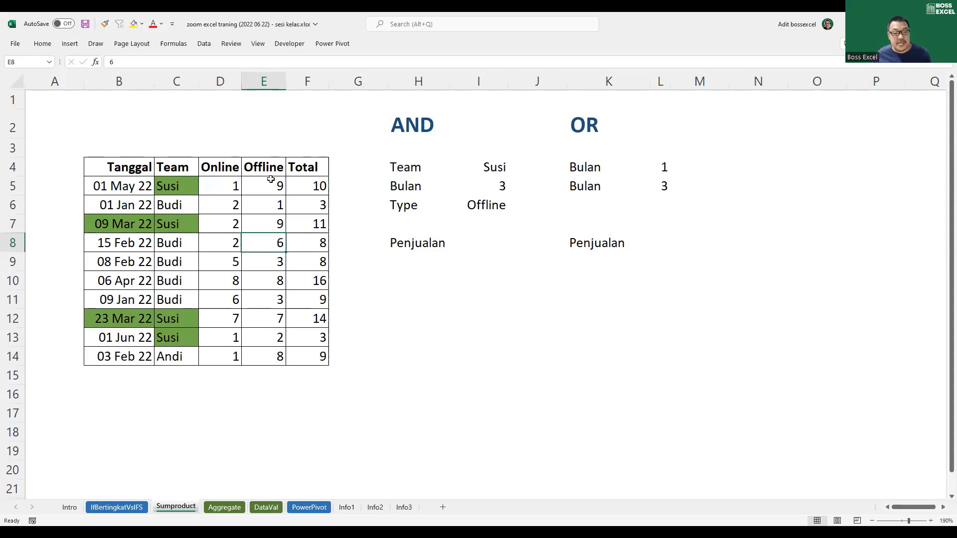
left_click(478, 239)
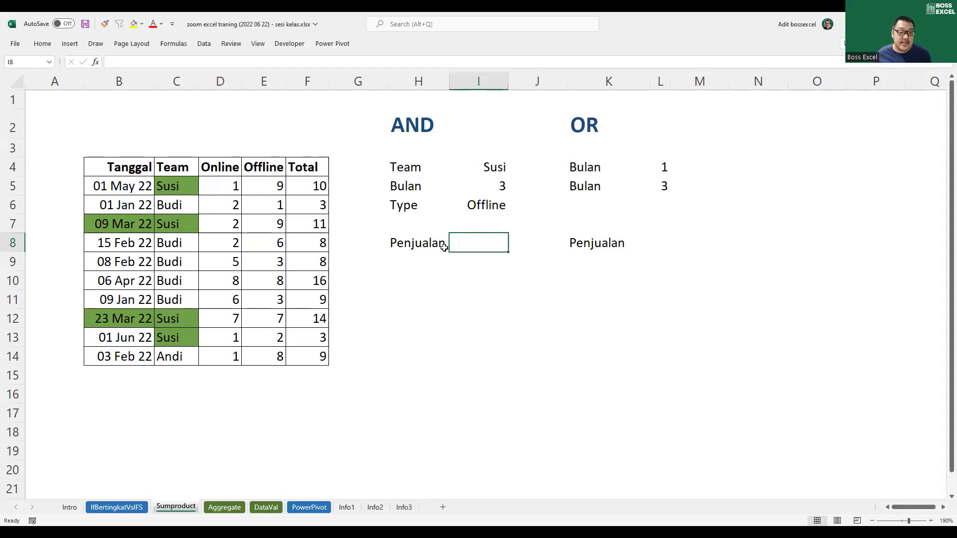
left_click_drag(137, 187, 135, 354)
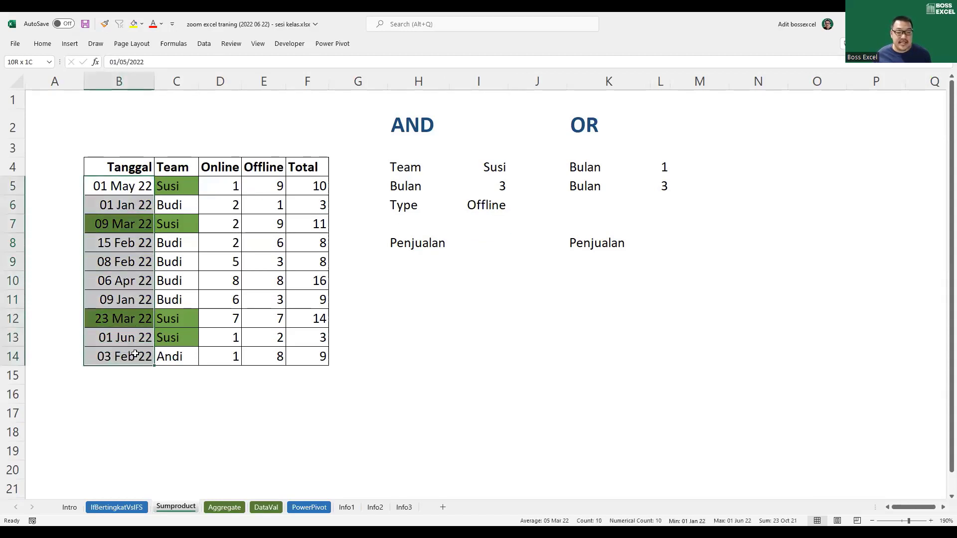
left_click_drag(187, 189, 187, 358)
left_click_drag(261, 183, 266, 350)
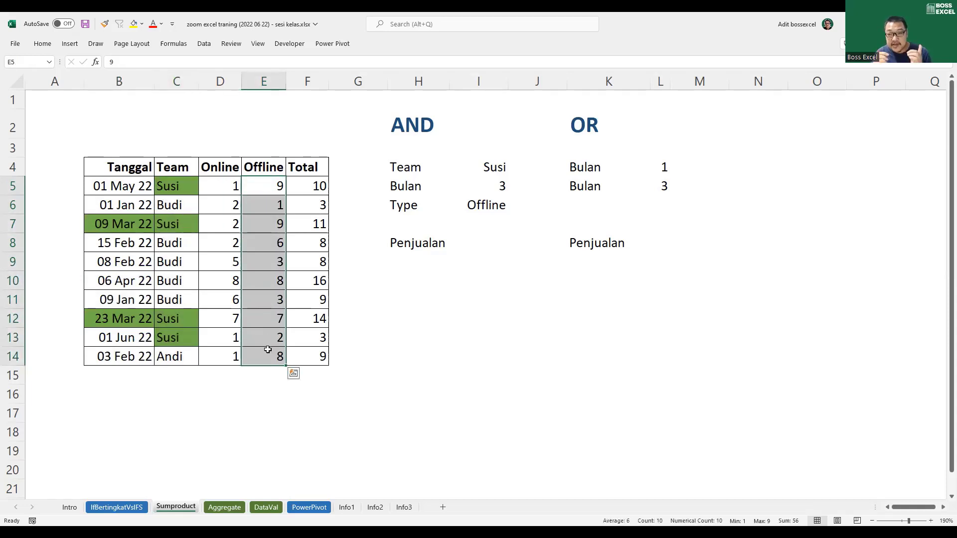
- Start a SUMPRODUCT formula in the AND section's Penjualan cell I8
left_click(486, 243)
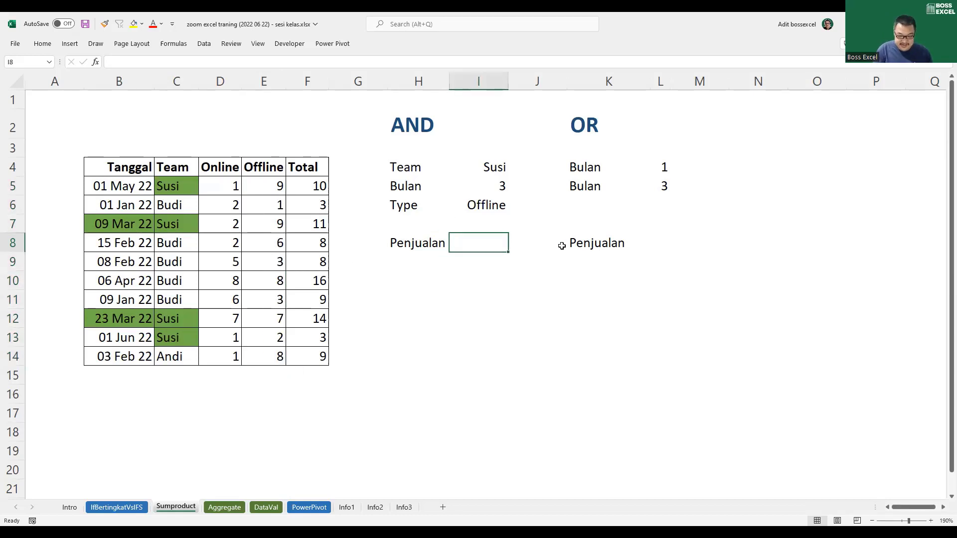
type("=")
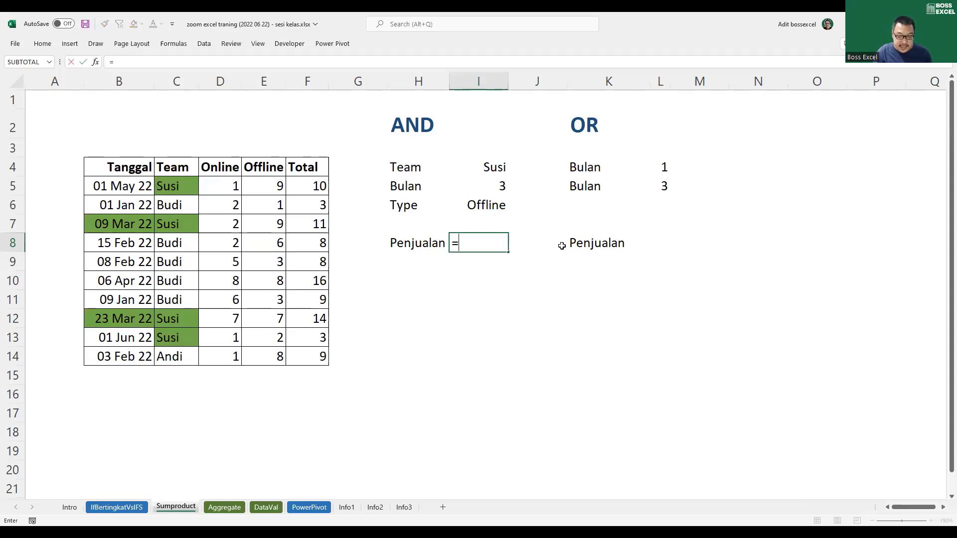
type("sumproduct")
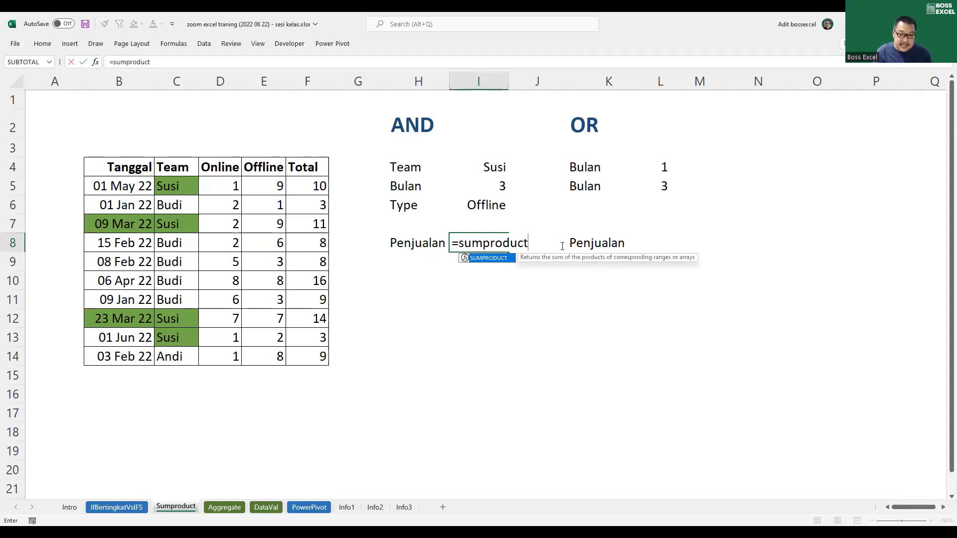
key("Tab")
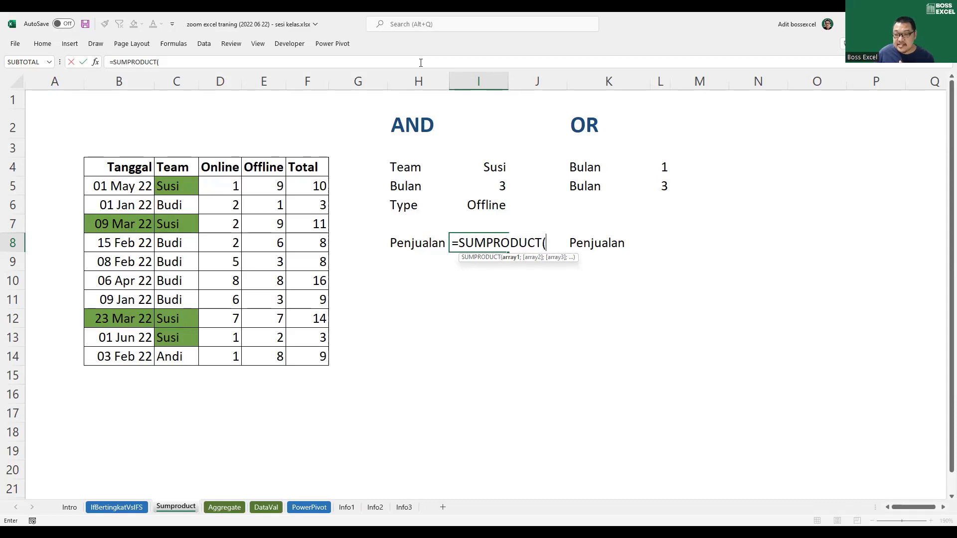
key("alt+Tab")
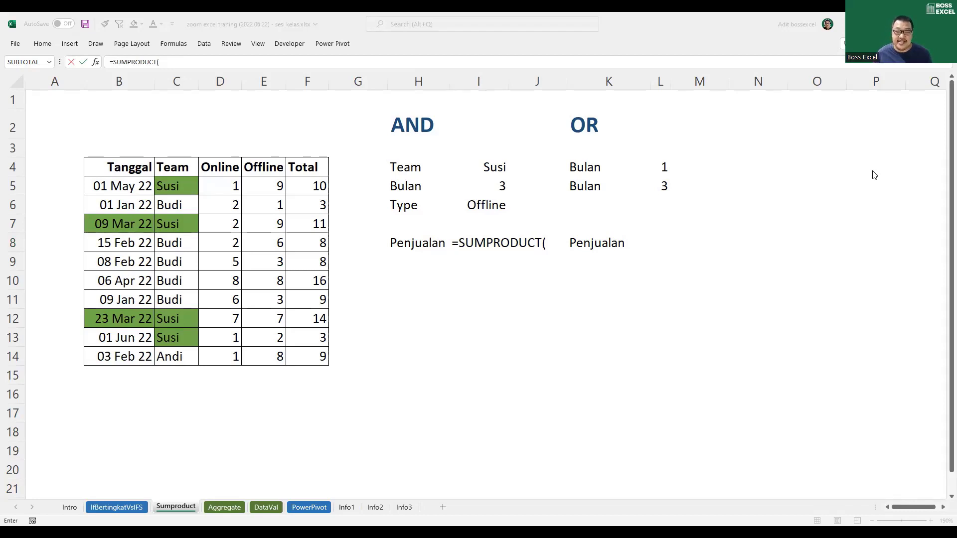
left_click(546, 243)
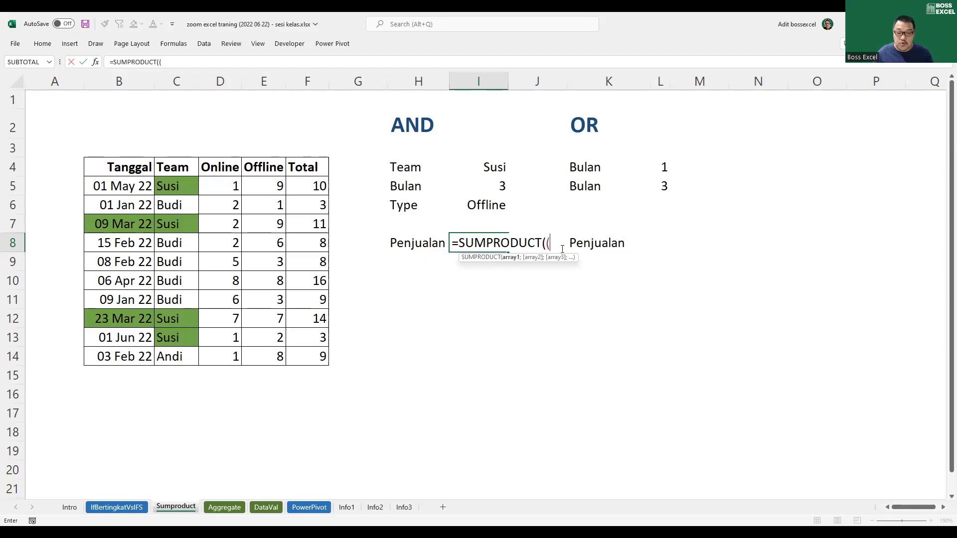
- Add the parenthesised month condition (MONTH(B5:B14)=I5) as the first test in the SUMPRODUCT formula
type("(")
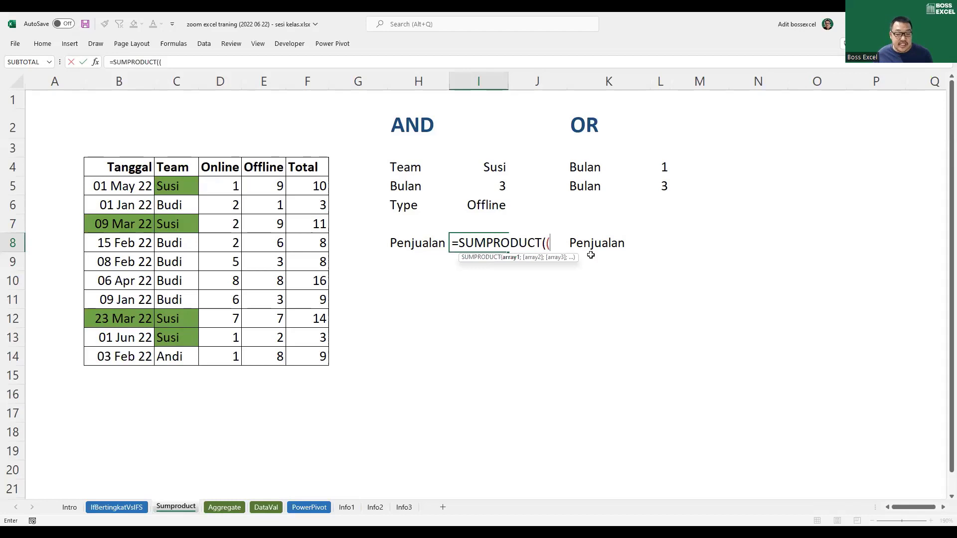
type("month")
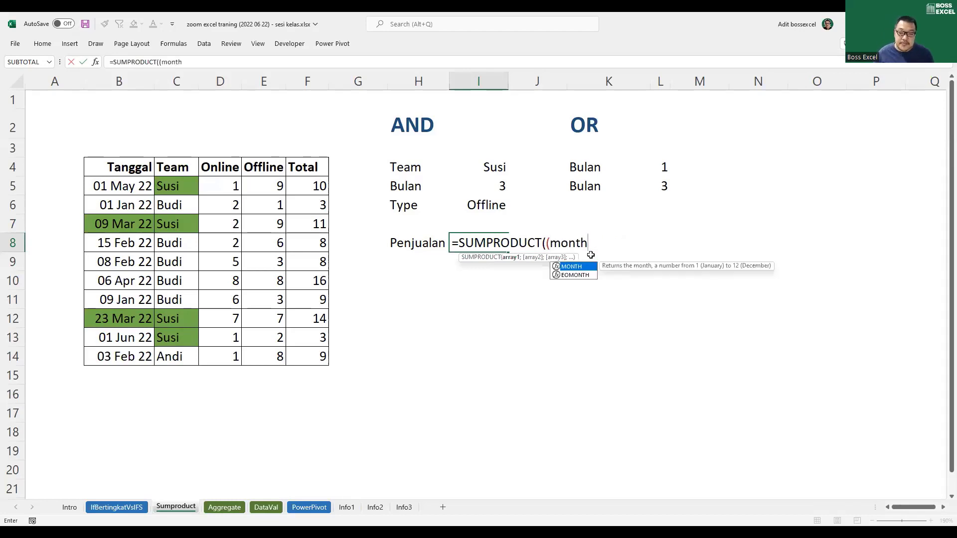
key("Tab")
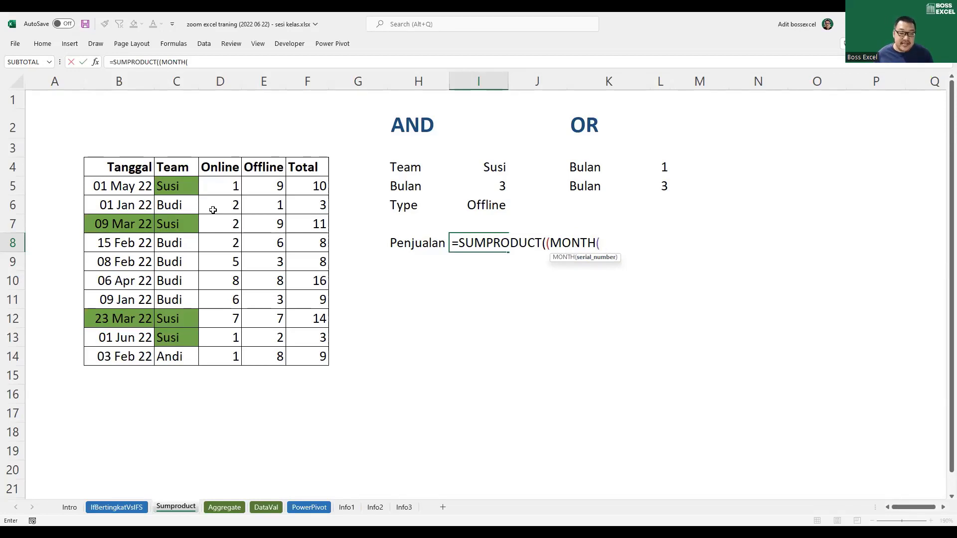
left_click_drag(132, 187, 129, 354)
type(")=")
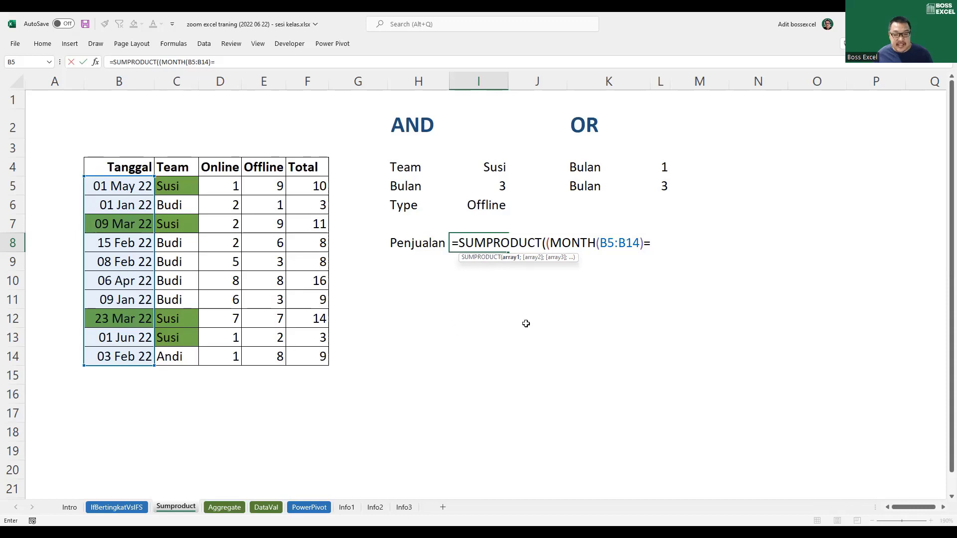
left_click(488, 186)
type(")")
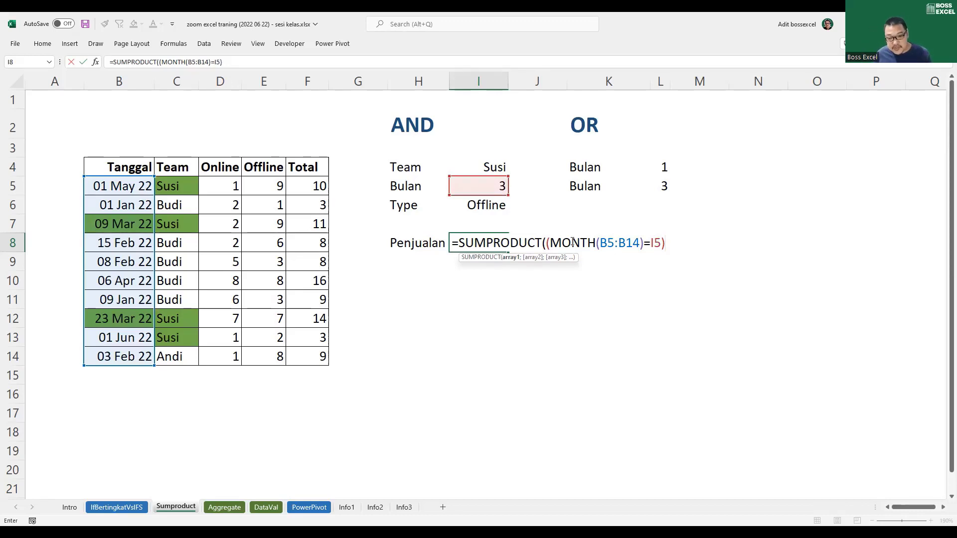
- Preview the array that (MONTH(B5:B14)=I5) evaluates to inside the formula, and restore the original expression
left_click_drag(548, 243, 666, 243)
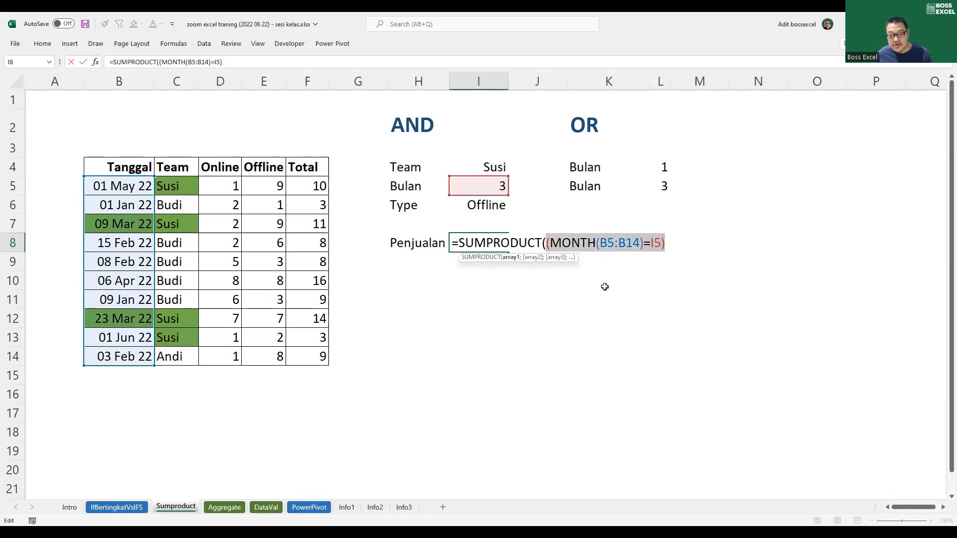
key("F9")
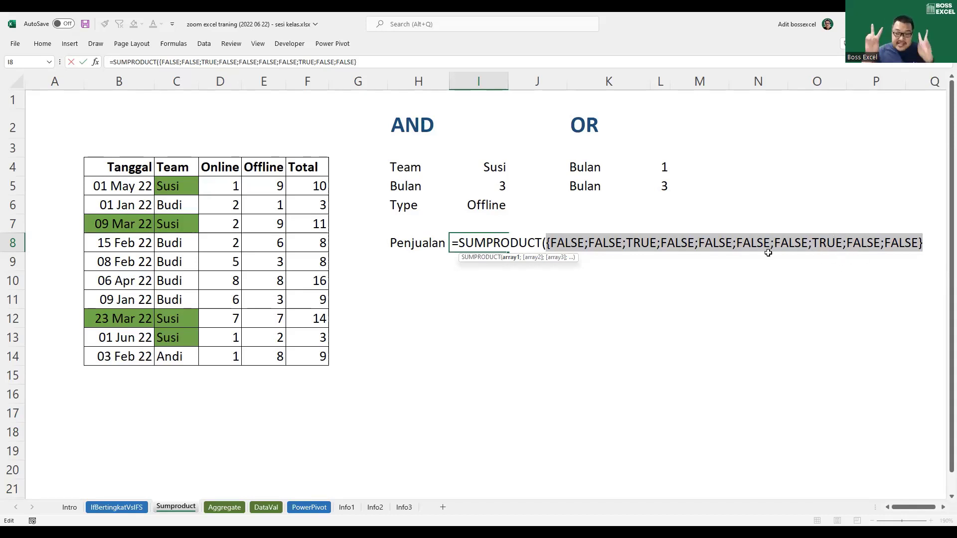
key("ctrl+z")
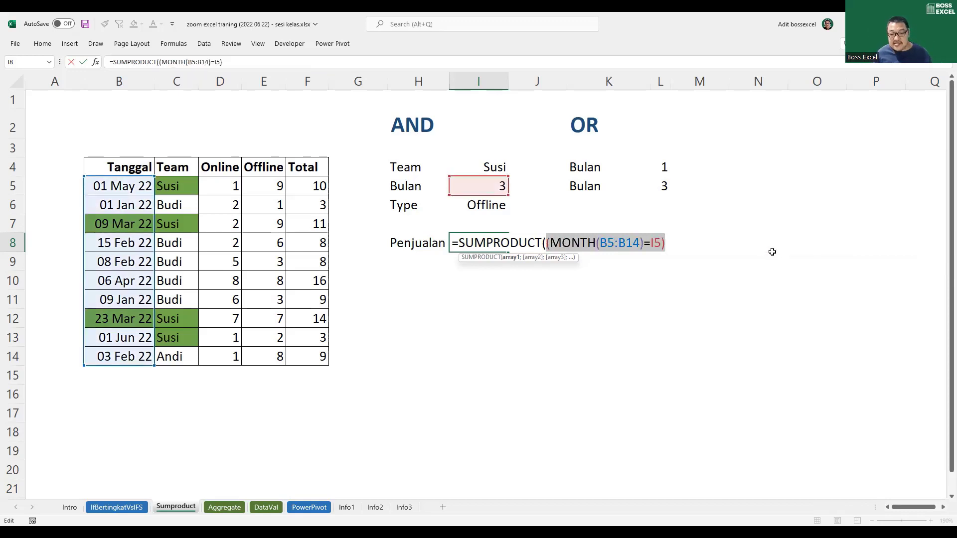
- Multiply the month test in the I8 SUMPRODUCT formula by the team condition (C5:C14=I4)
left_click(670, 243)
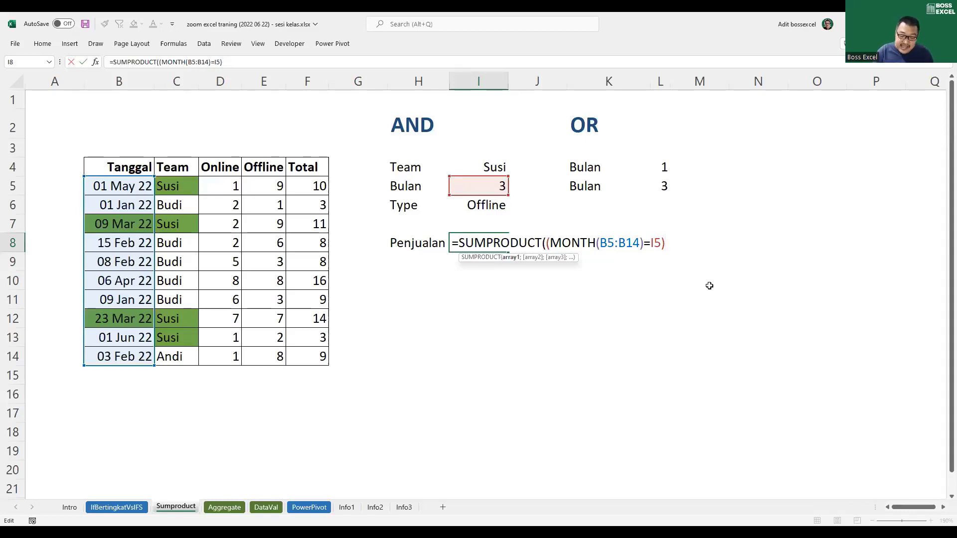
type("*")
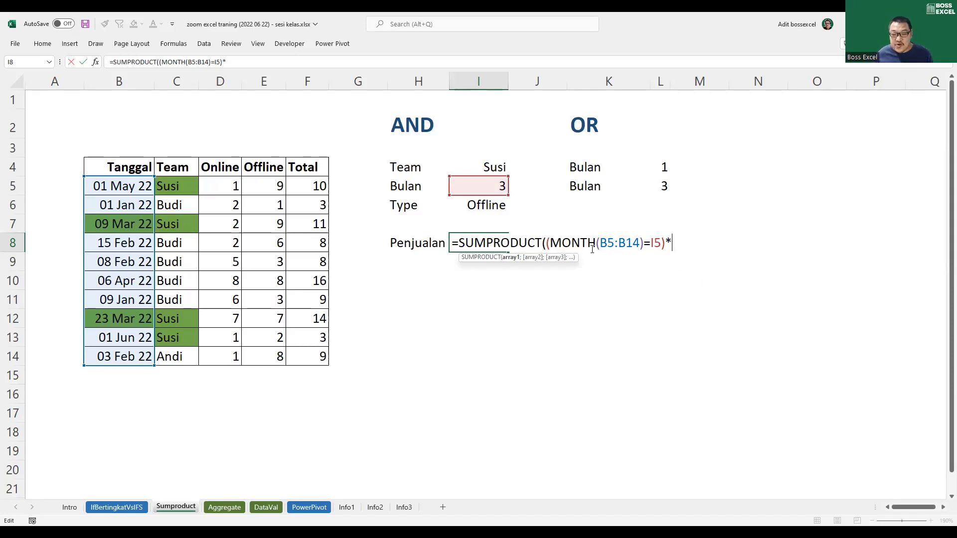
type("(")
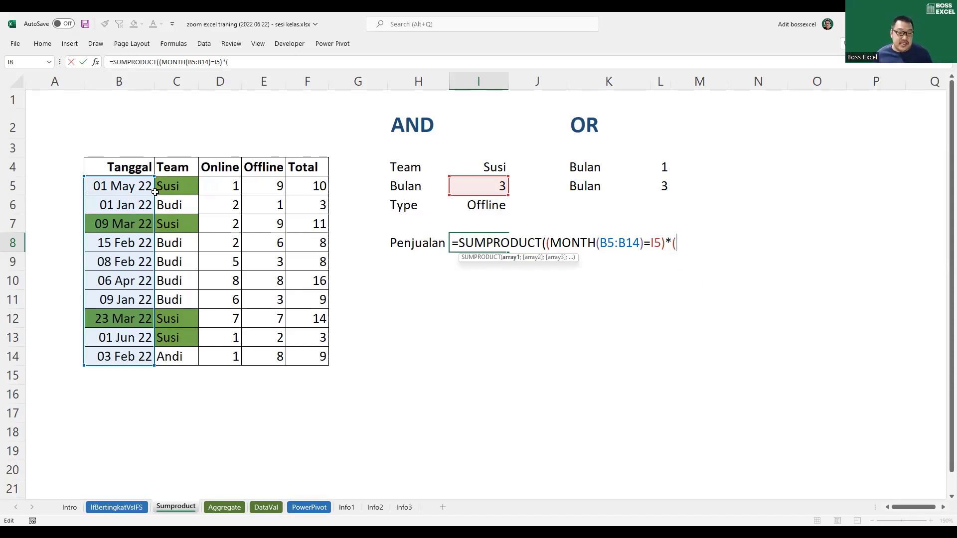
left_click_drag(168, 185, 191, 356)
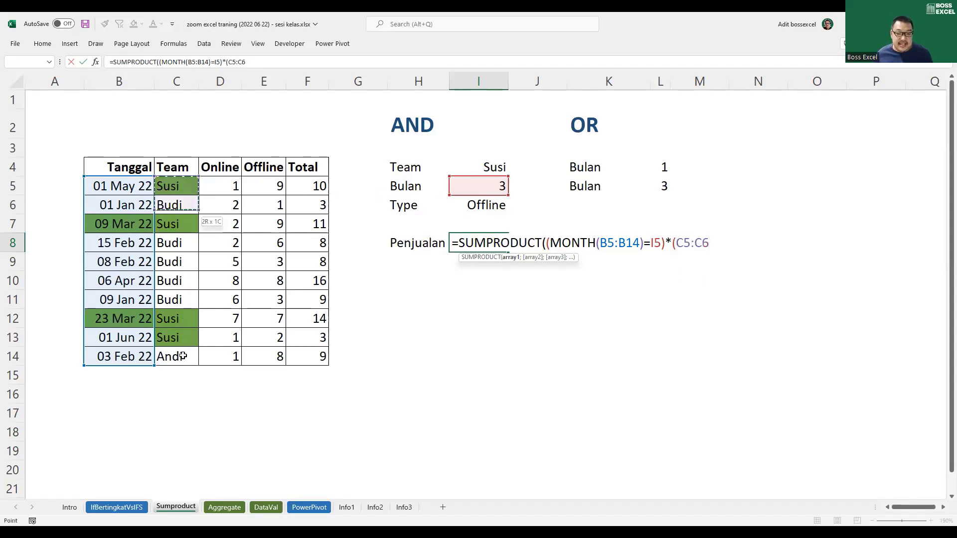
type("=")
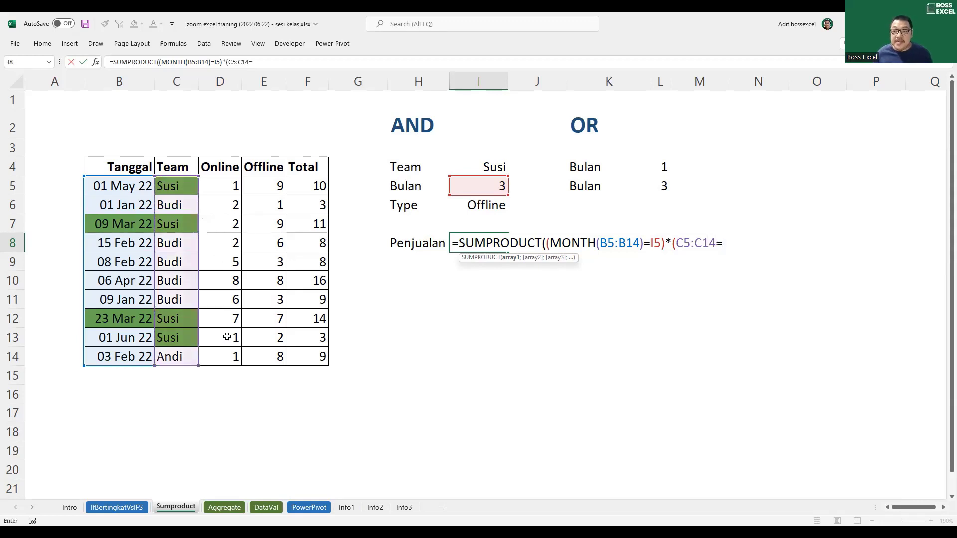
key("Up")
key("Up")
key("Up")
key("Up")
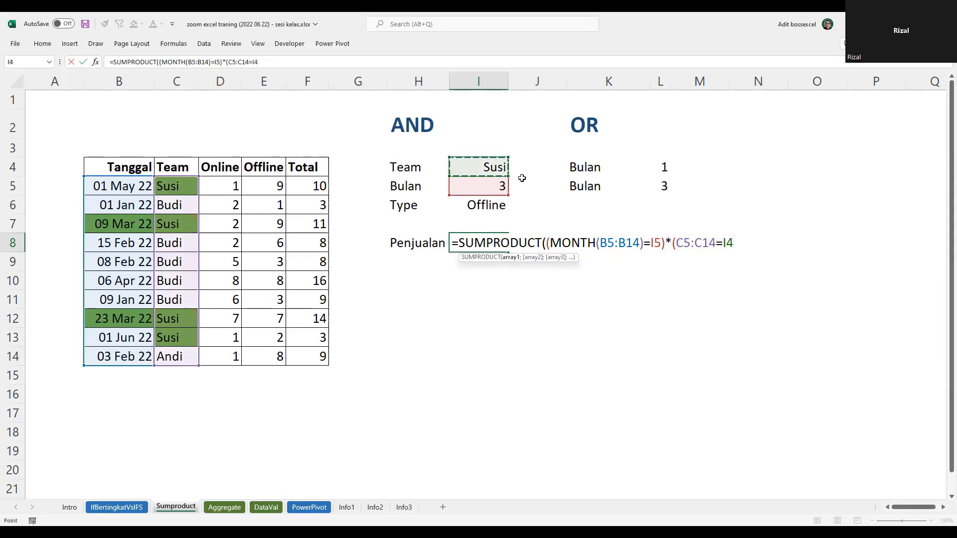
type(")")
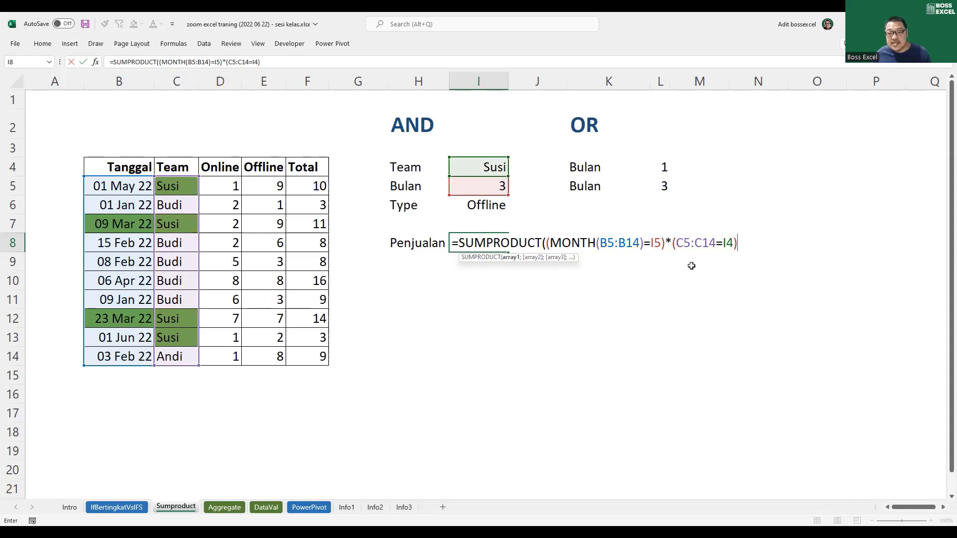
- Preview the array that (C5:C14=I4) evaluates to inside the formula, and restore the original expression
left_click_drag(673, 244, 737, 243)
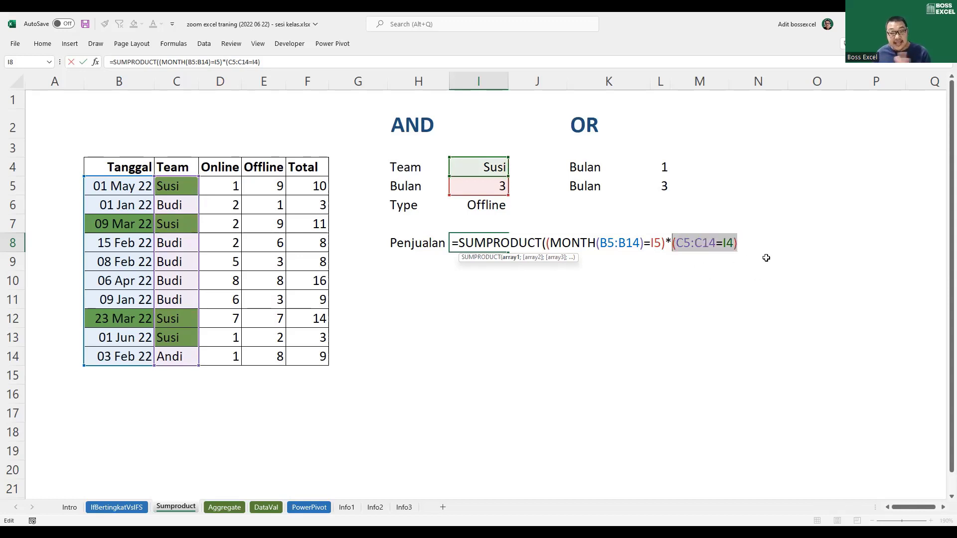
key("F9")
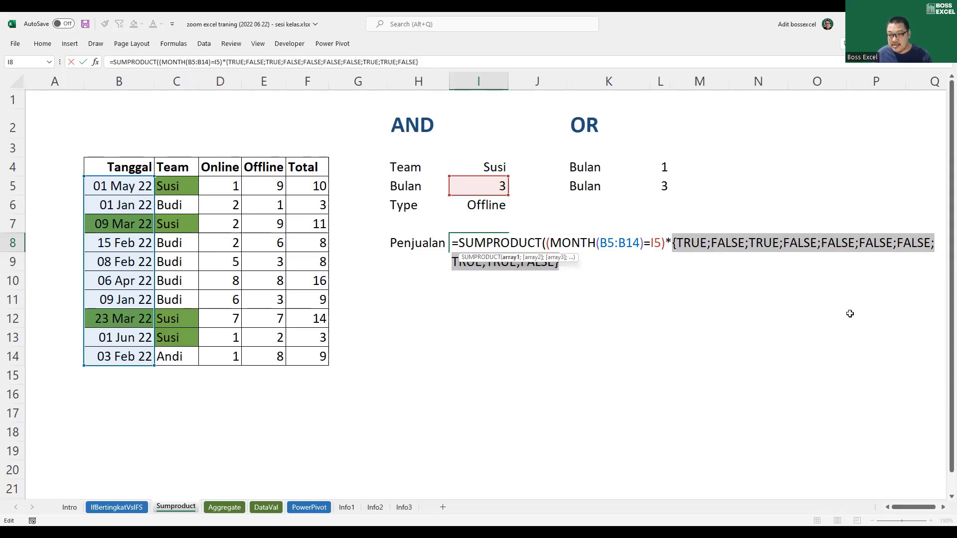
left_click(943, 507)
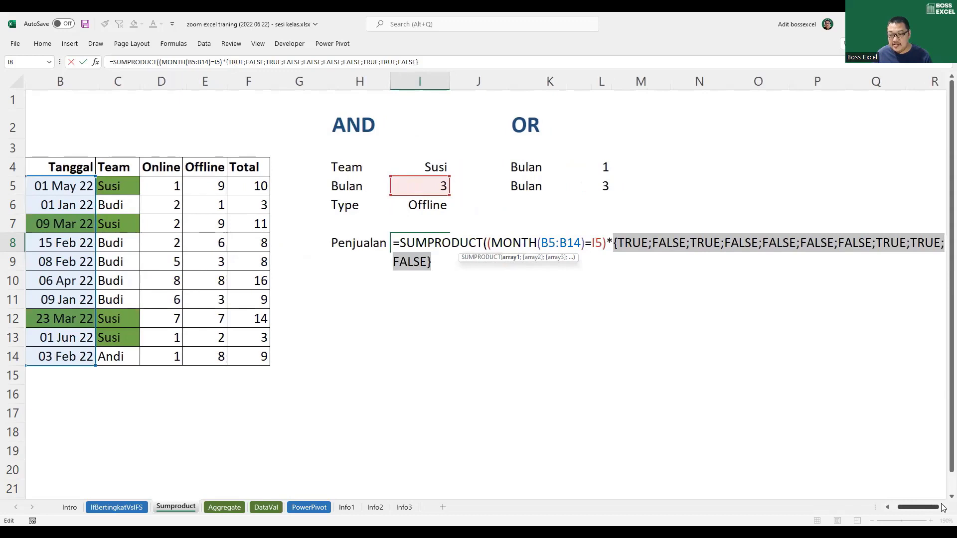
left_click(942, 508)
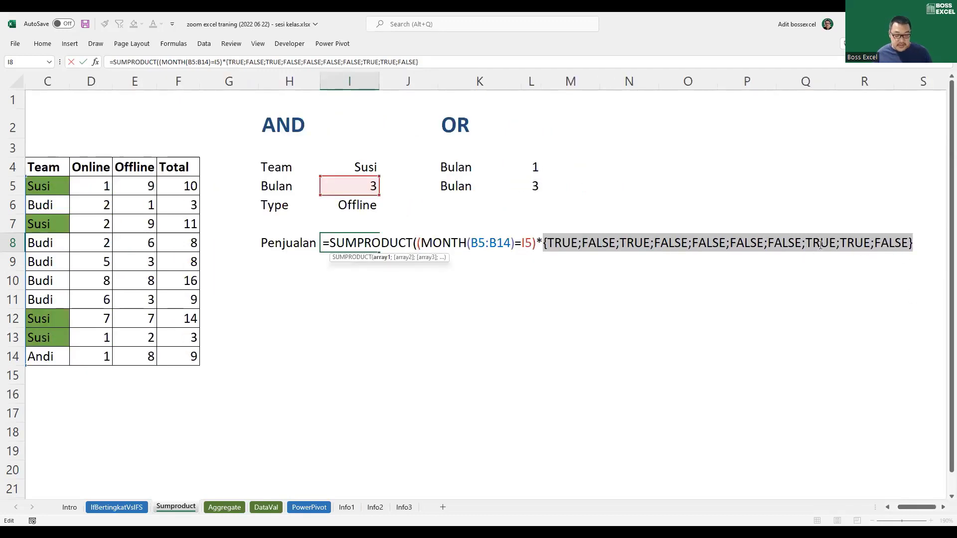
key("ctrl+z")
left_click_drag(914, 508, 895, 512)
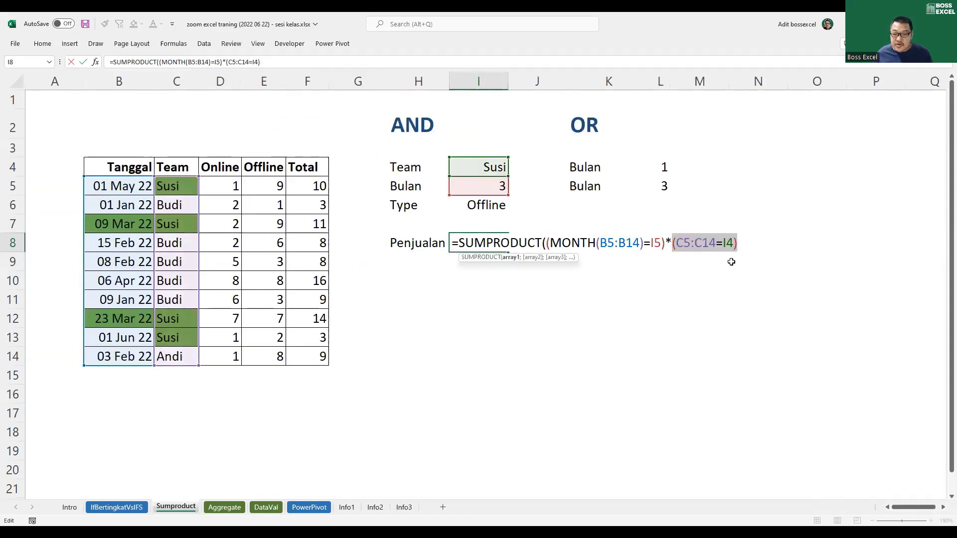
- Preview the combined array of (MONTH(B5:B14)=I5)*(C5:C14=I4), and restore both expressions
left_click_drag(546, 243, 671, 244)
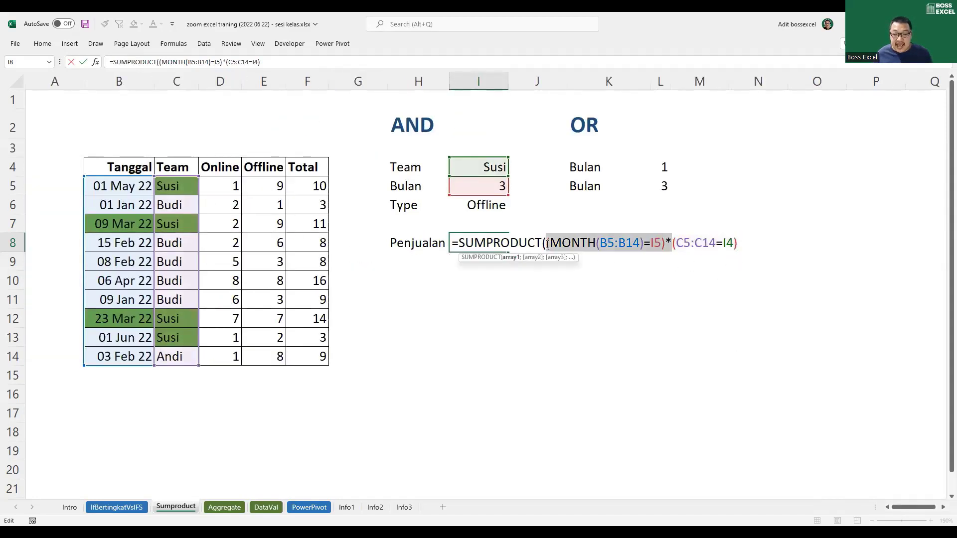
left_click(743, 244)
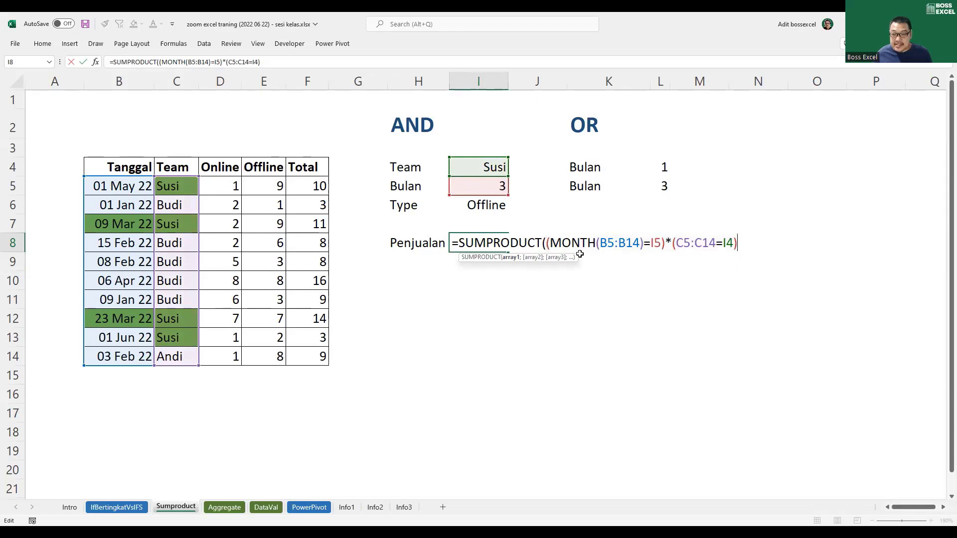
left_click(547, 244, "shift")
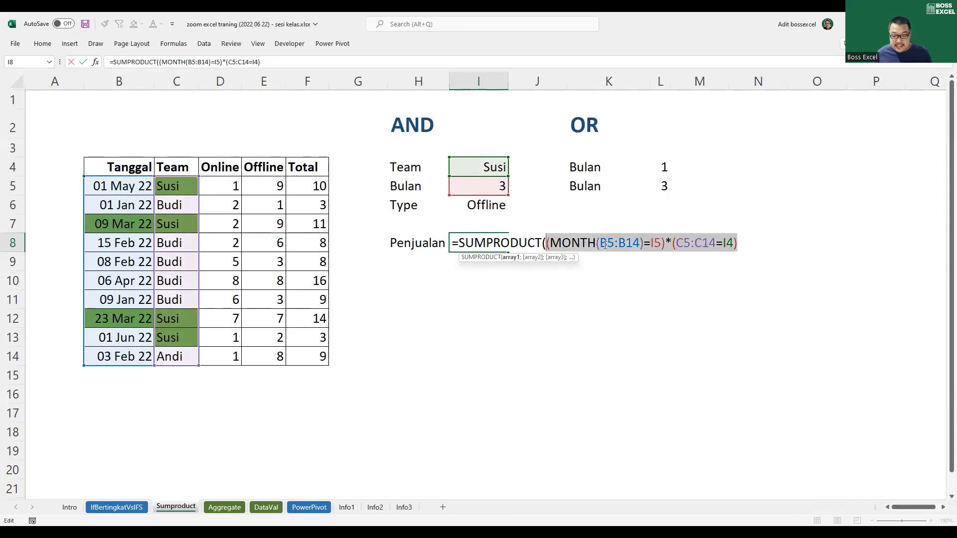
key("F9")
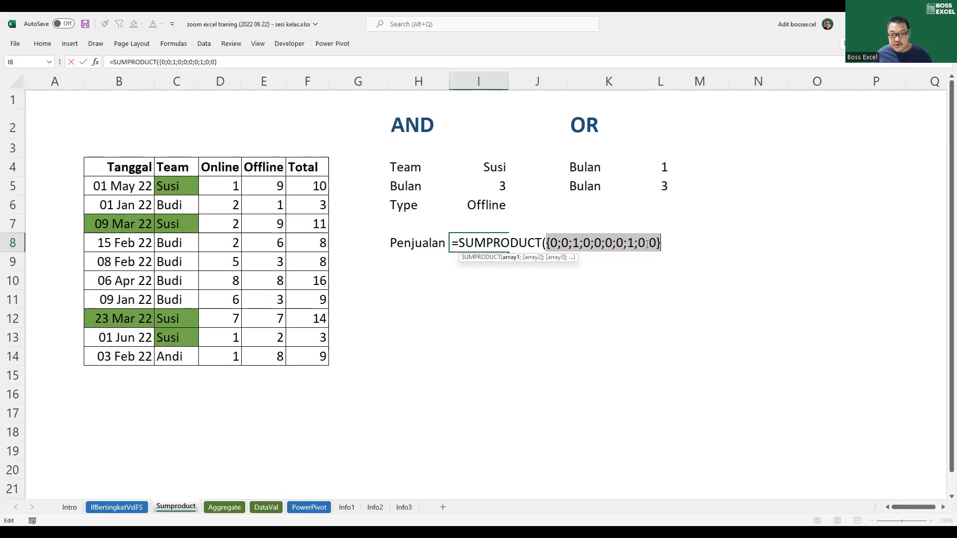
key("ctrl+z")
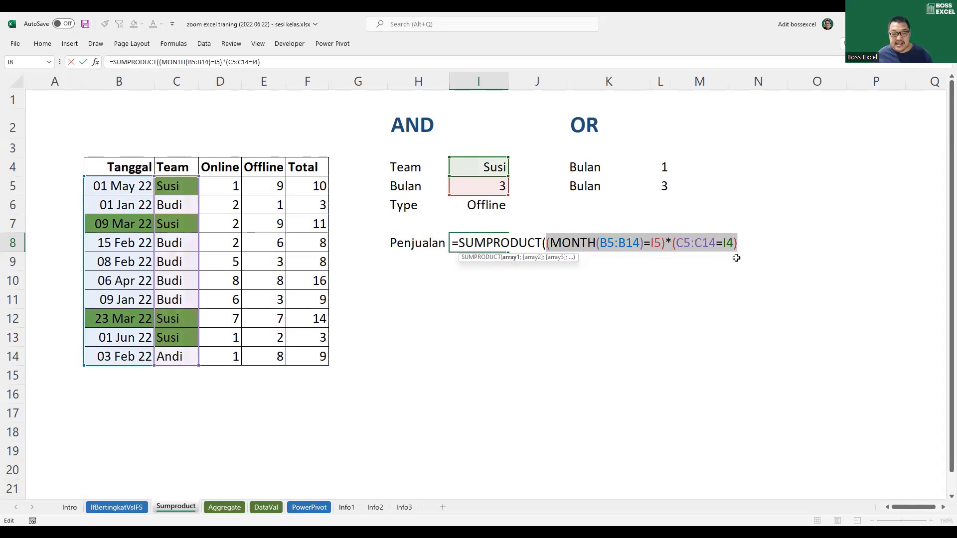
- Multiply the SUMPRODUCT conditions by the sales type test (D4:E4=I6) on the Online and Offline headers
left_click(748, 247)
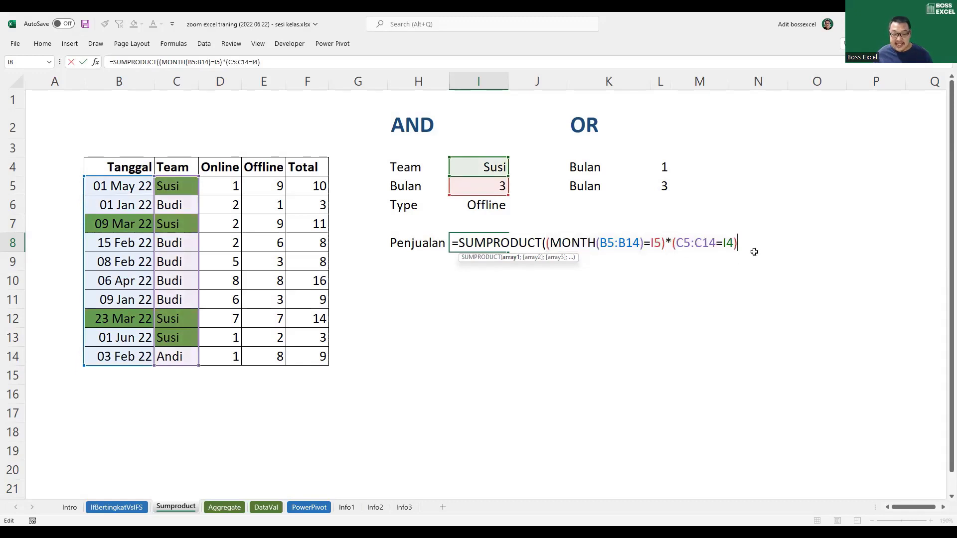
type("*")
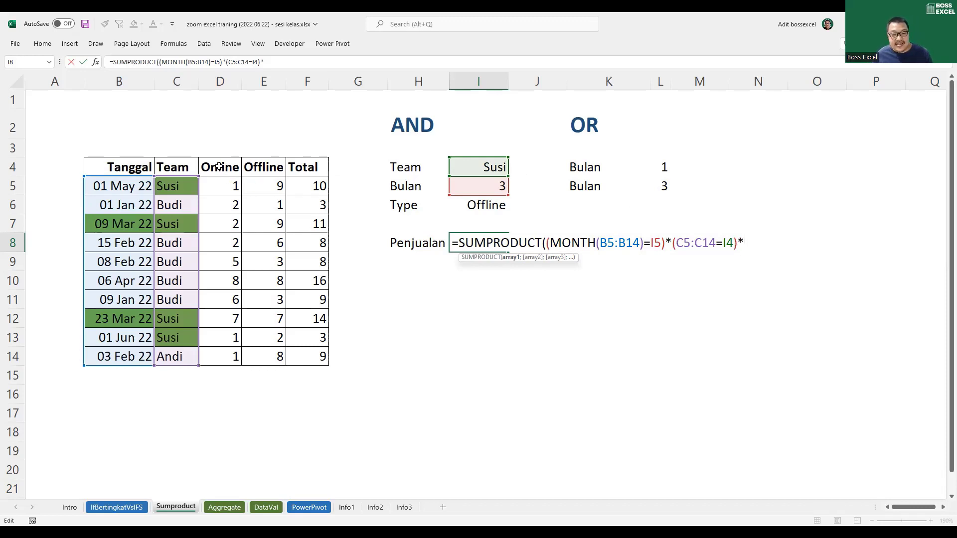
type("(")
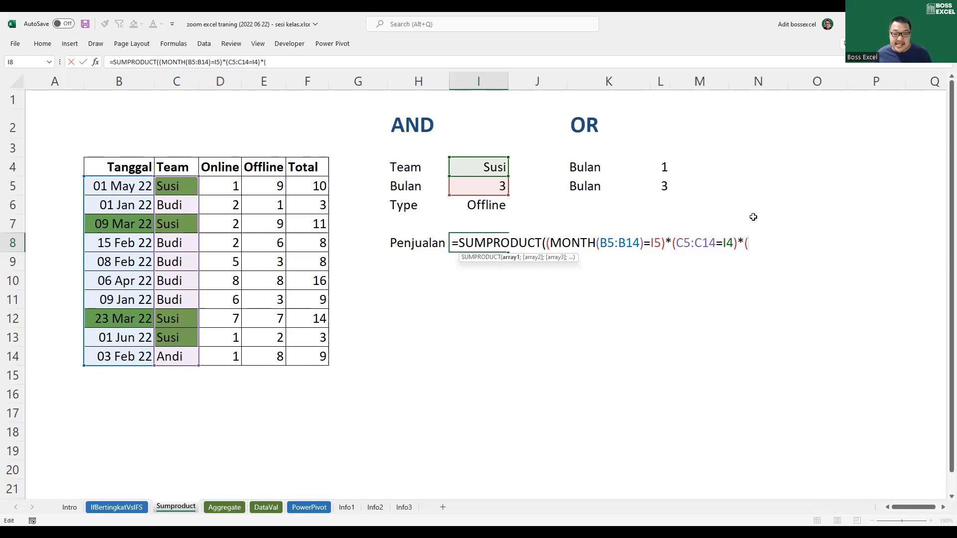
left_click(221, 168)
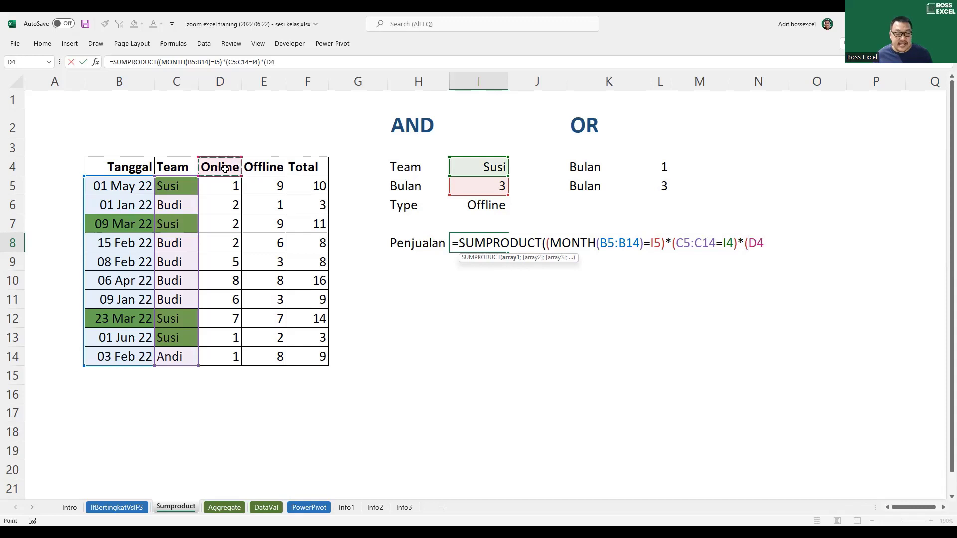
left_click_drag(225, 169, 261, 168)
type("=")
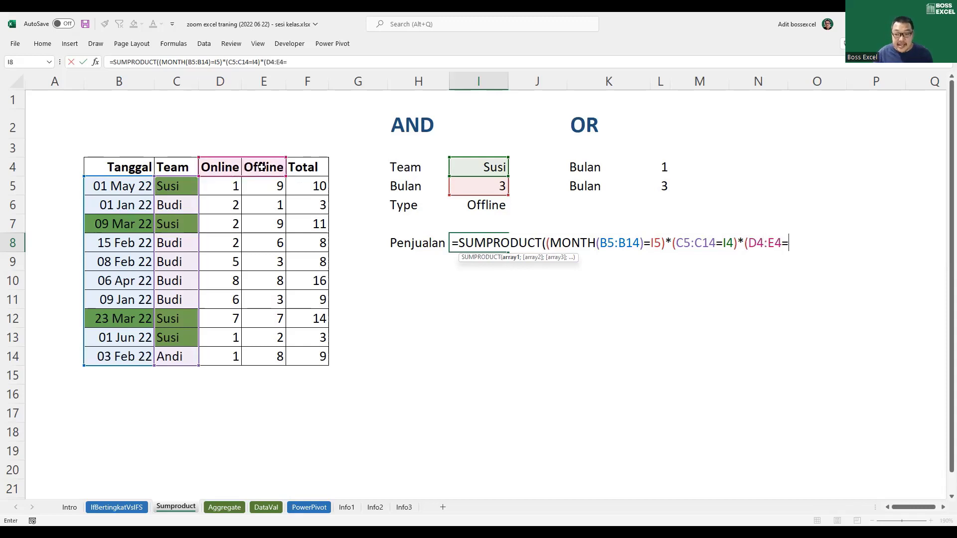
left_click(464, 205)
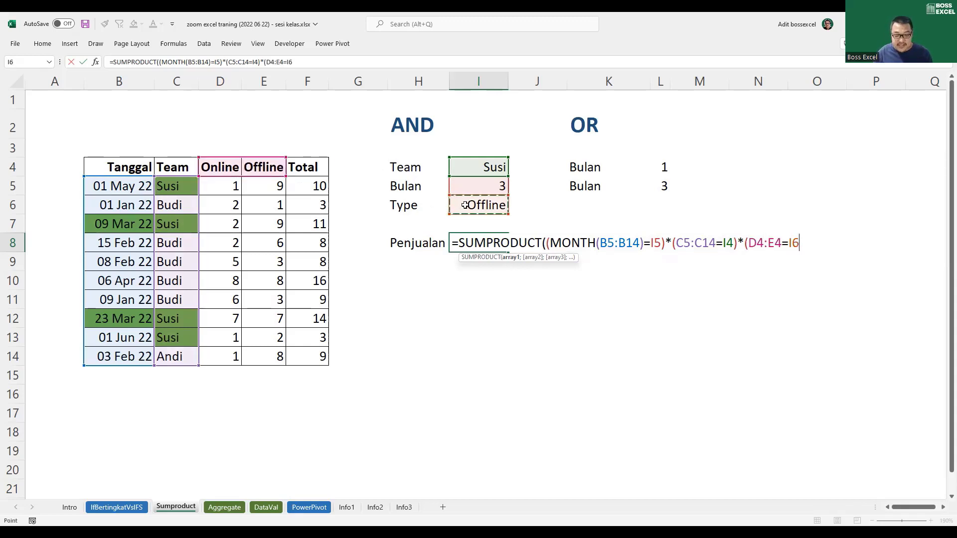
type(")")
- Preview the array that (D4:E4=I6) evaluates to inside the formula, and restore the original expression
left_click(744, 247, "shift")
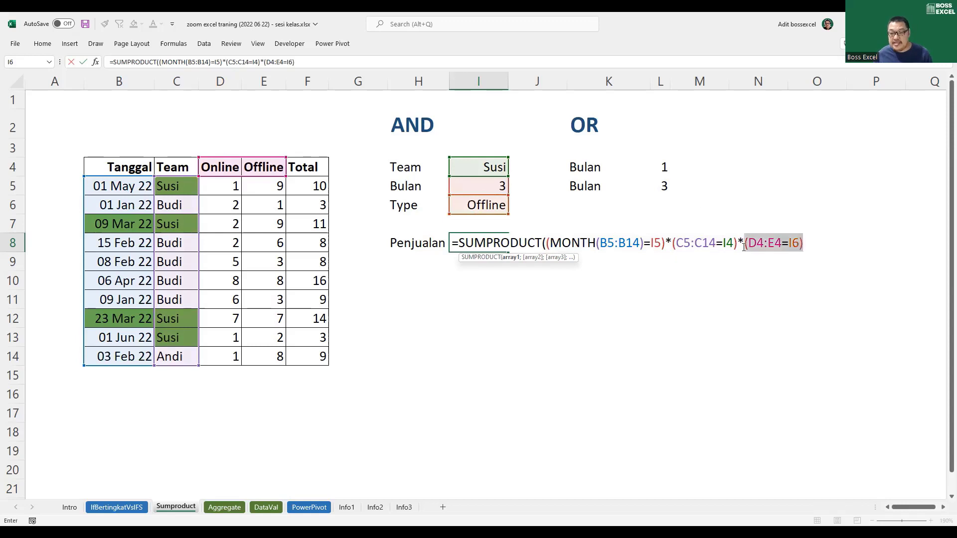
key("F9")
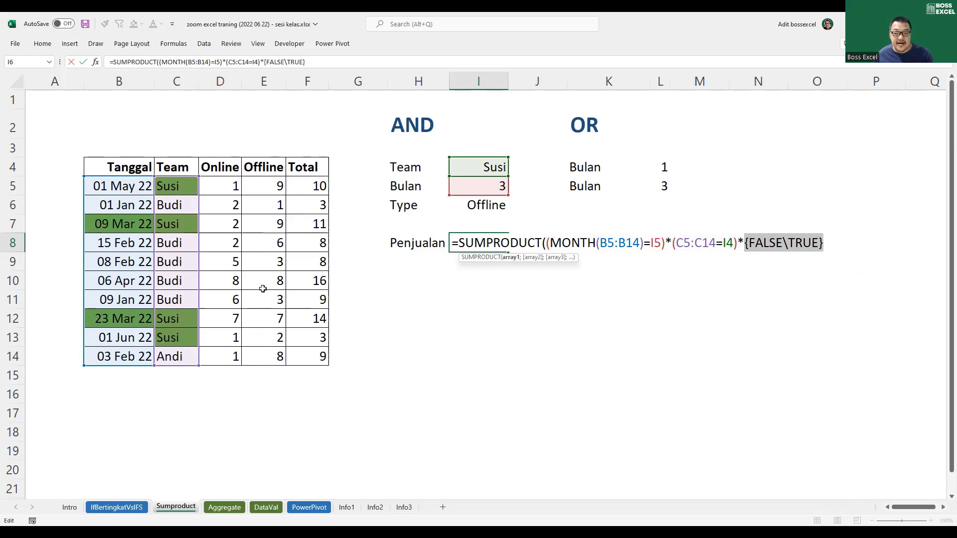
key("ctrl+z")
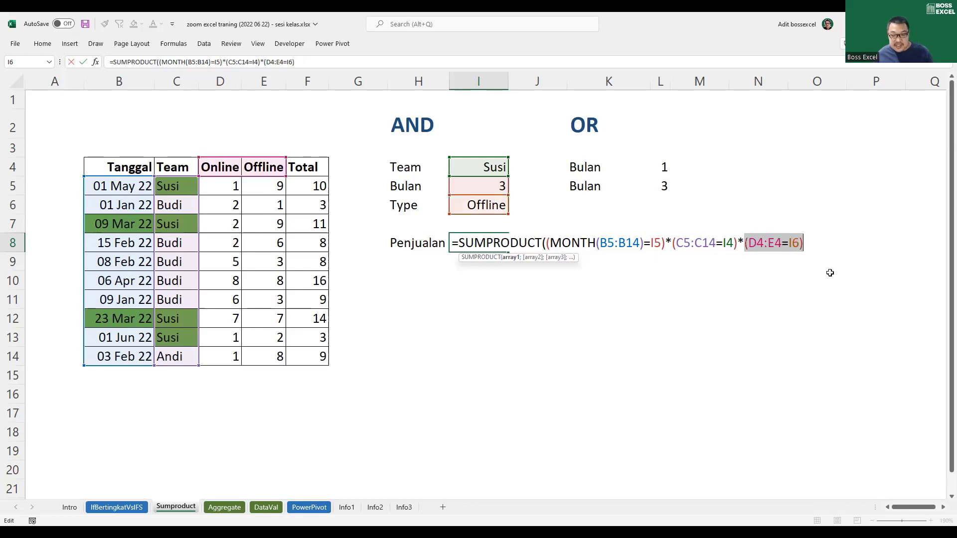
- Multiply the conditions by the sales figures (D5:E14), close the SUMPRODUCT formula and store it in I8 as text
left_click(806, 243)
type("*")
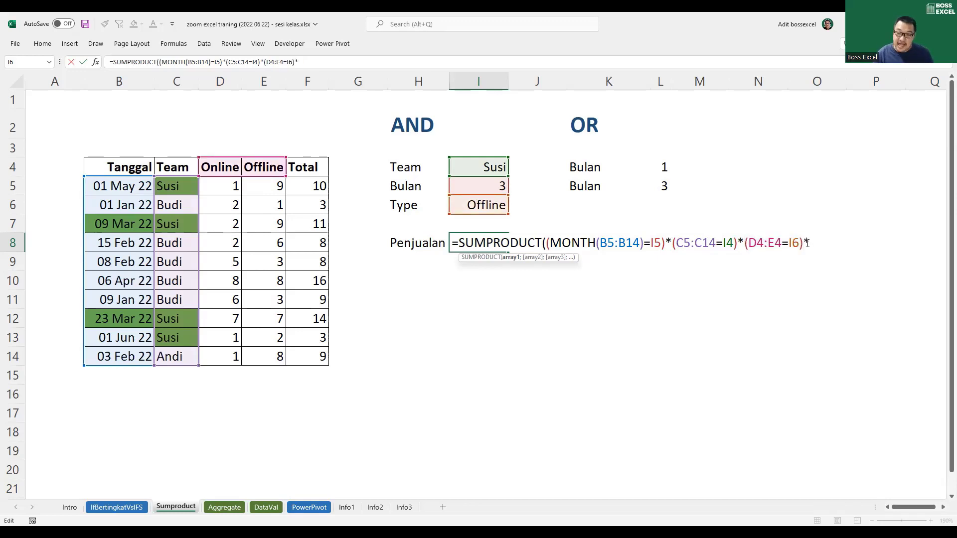
type("(")
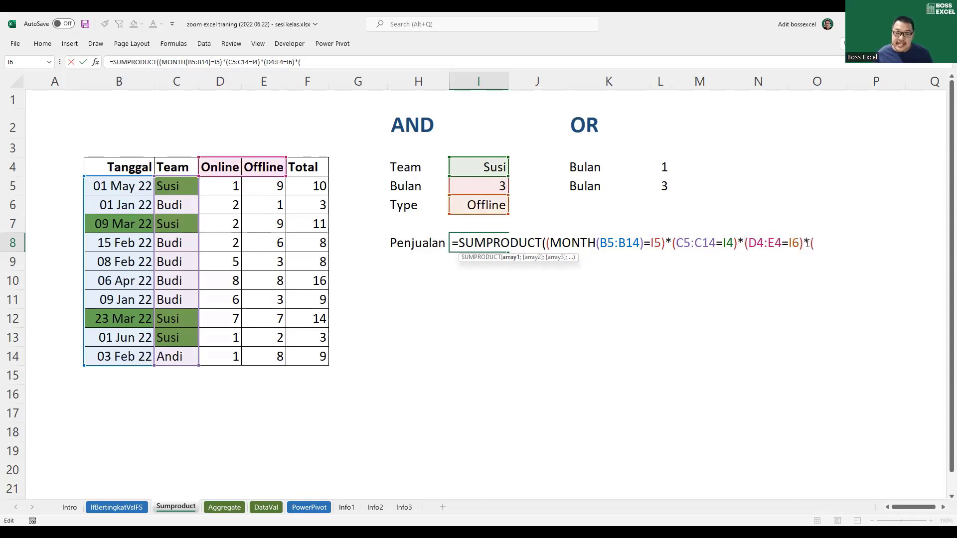
left_click_drag(220, 186, 268, 280)
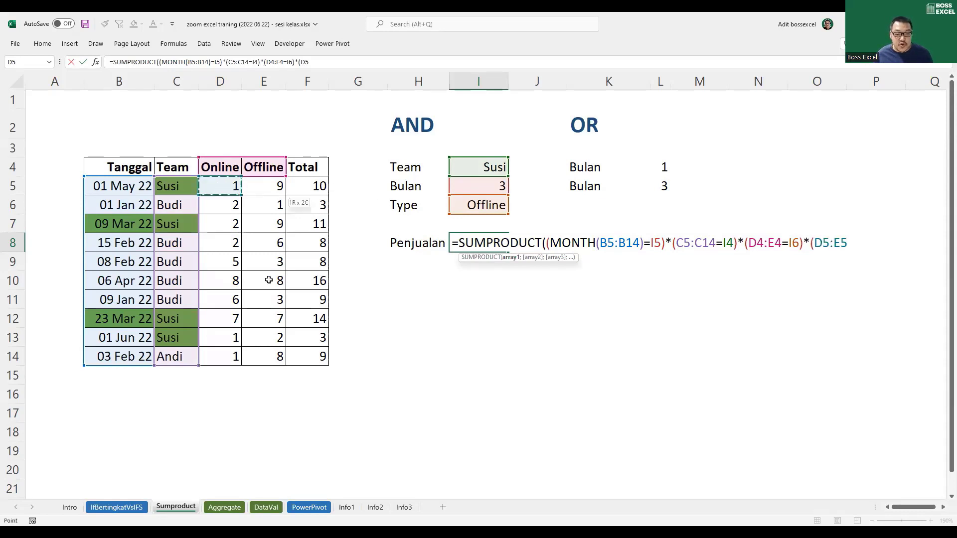
left_click_drag(271, 350, 270, 355)
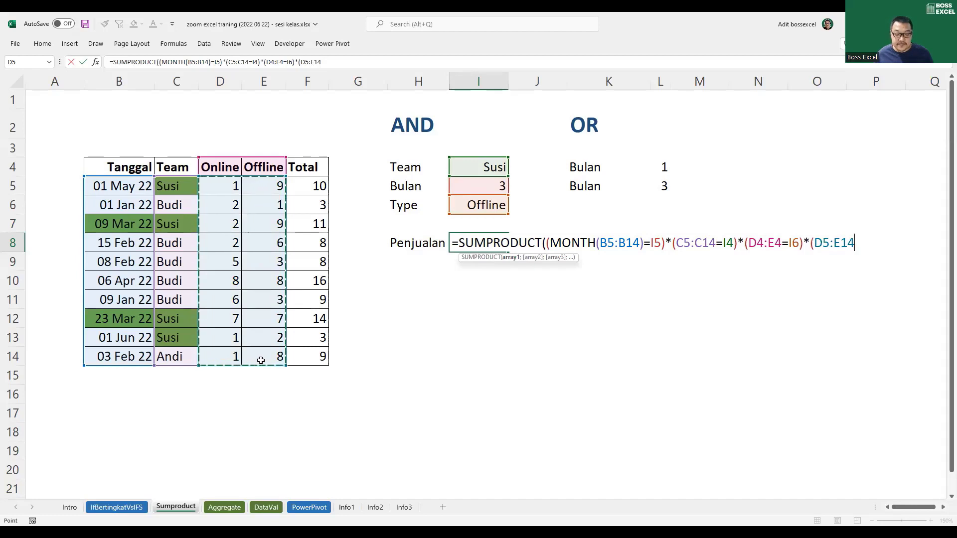
type(")")
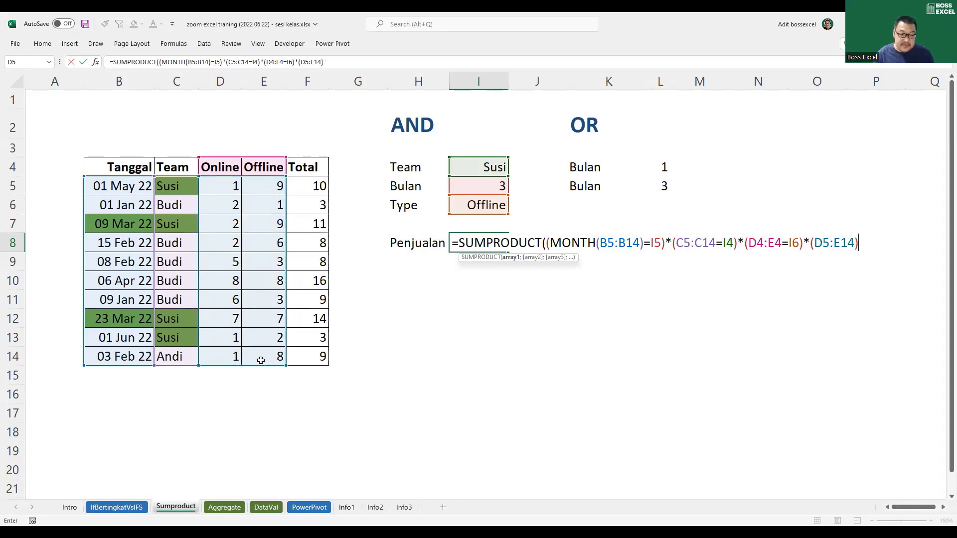
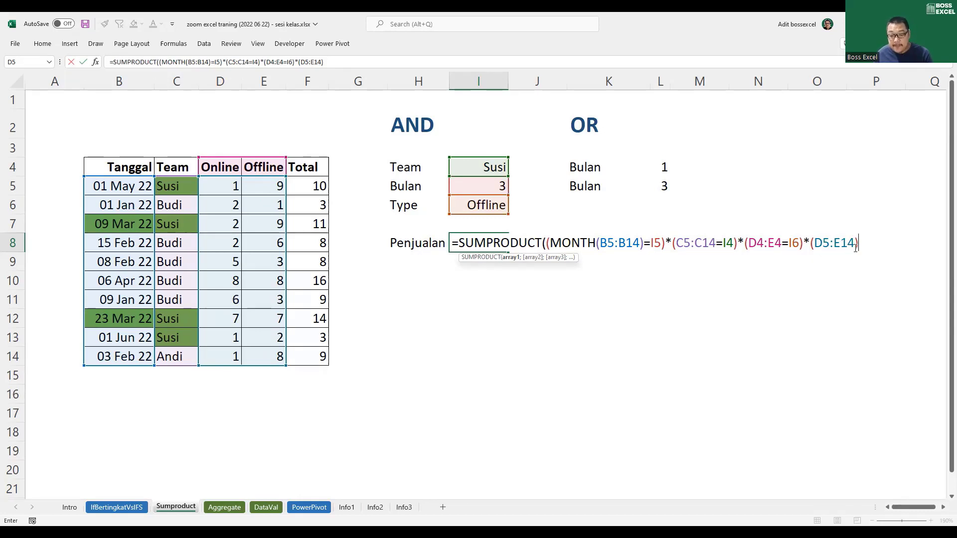
type(")")
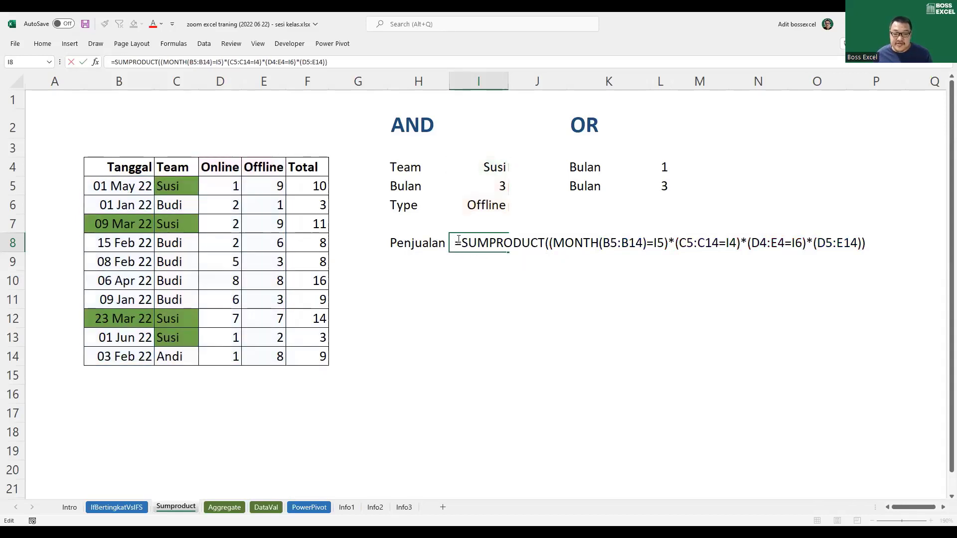
left_click(479, 289)
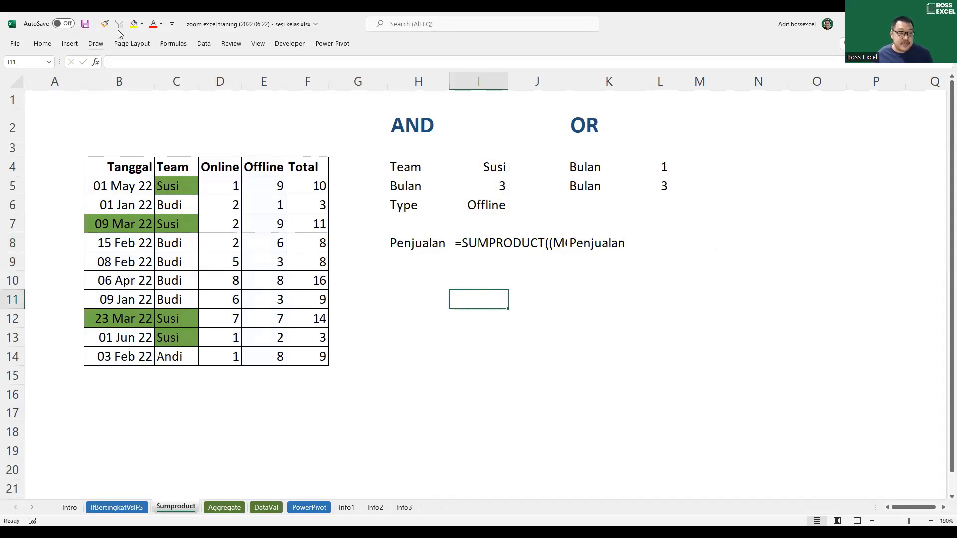
- Mark the table rows in red ink against the date and team criteria, with 0 beside row 5 and strokes beside rows 7 and 12
left_click(95, 43)
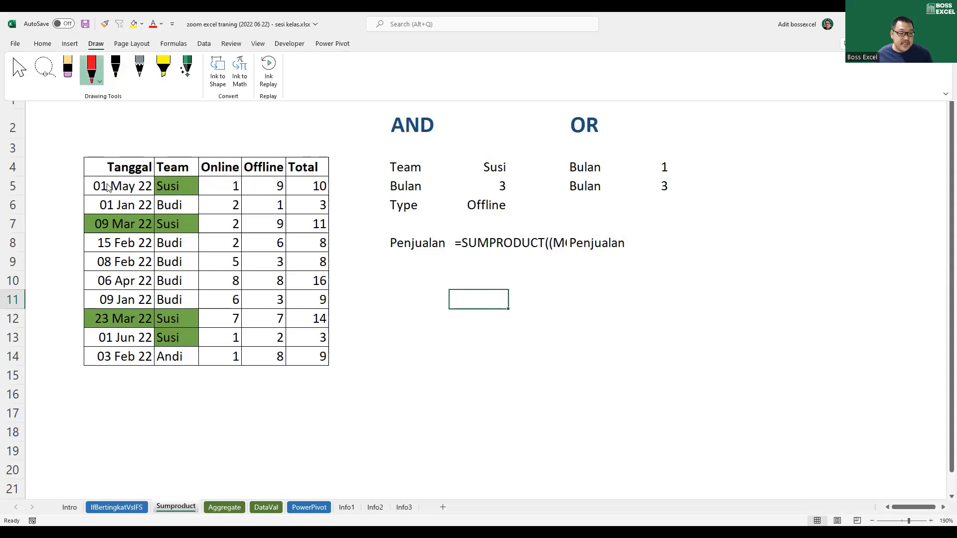
left_click_drag(76, 182, 84, 185)
left_click(184, 181)
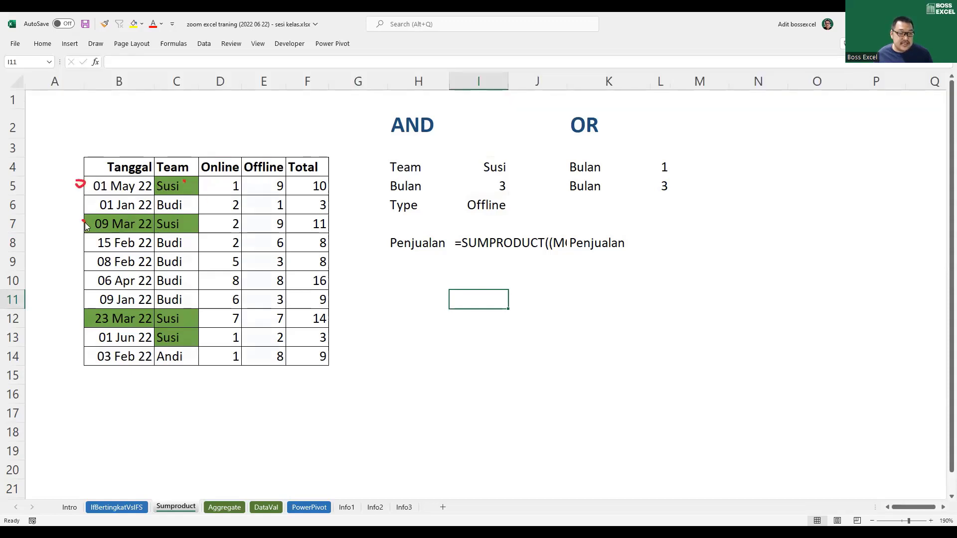
left_click_drag(202, 221, 203, 227)
left_click_drag(203, 314, 205, 346)
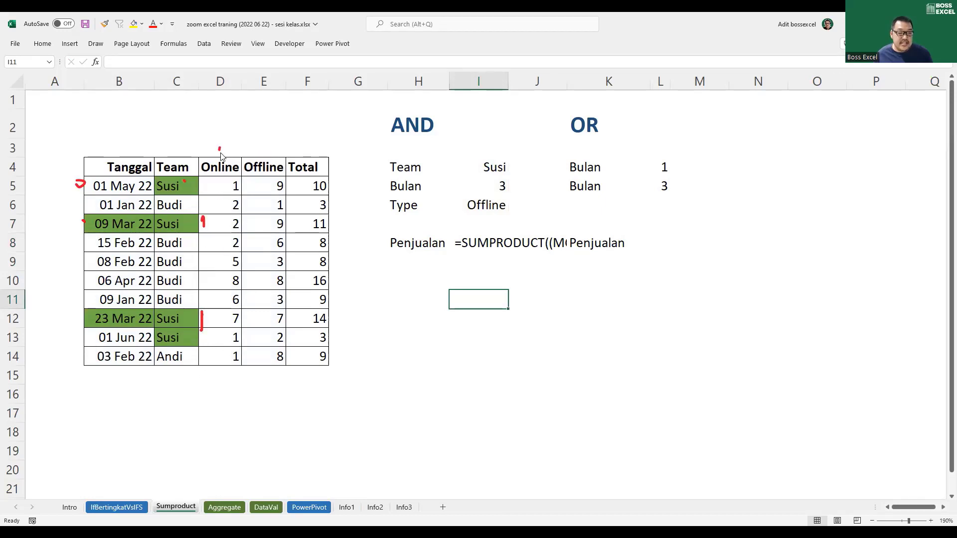
- Write 0 above Online and 1 above Offline in ink, and trace rows 7 and 12 to their circled Offline figures
left_click_drag(220, 153, 267, 154)
left_click_drag(186, 225, 267, 227)
mouse_move(272, 181)
left_mouse_down()
mouse_move(272, 221)
mouse_move(282, 219)
mouse_move(272, 230)
mouse_move(285, 225)
mouse_move(279, 212)
left_mouse_up()
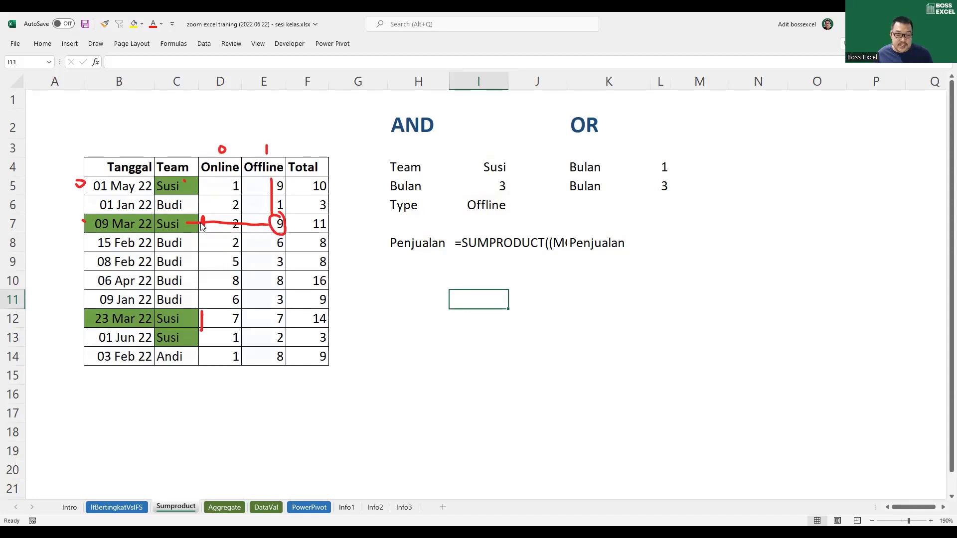
mouse_move(198, 320)
left_mouse_down()
mouse_move(282, 312)
mouse_move(270, 326)
mouse_move(287, 324)
mouse_move(276, 324)
left_mouse_up()
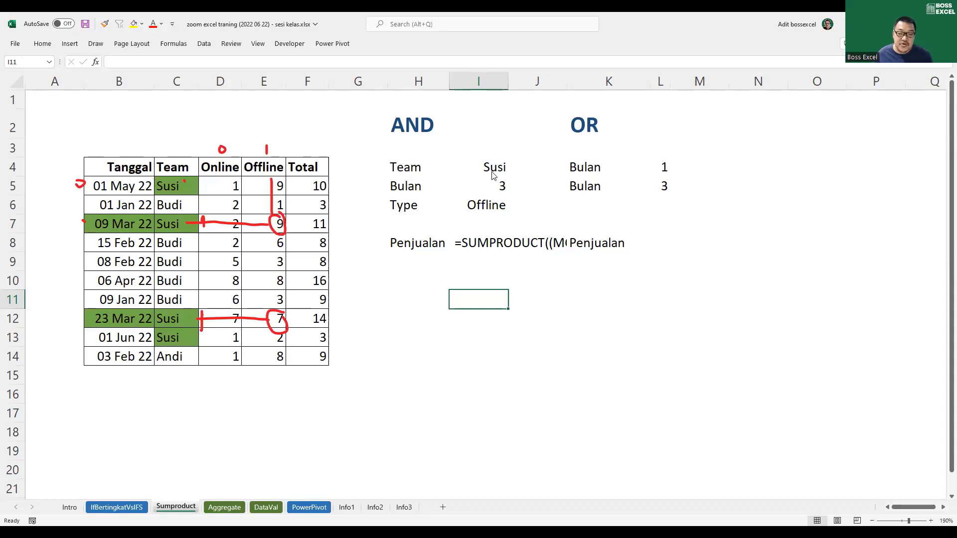
- Underline in ink the three AND criteria in I4:I6 and the matching table rows 7 and 12 up to the Offline column
mouse_move(484, 177)
left_mouse_down()
mouse_move(505, 175)
mouse_move(511, 215)
left_mouse_up()
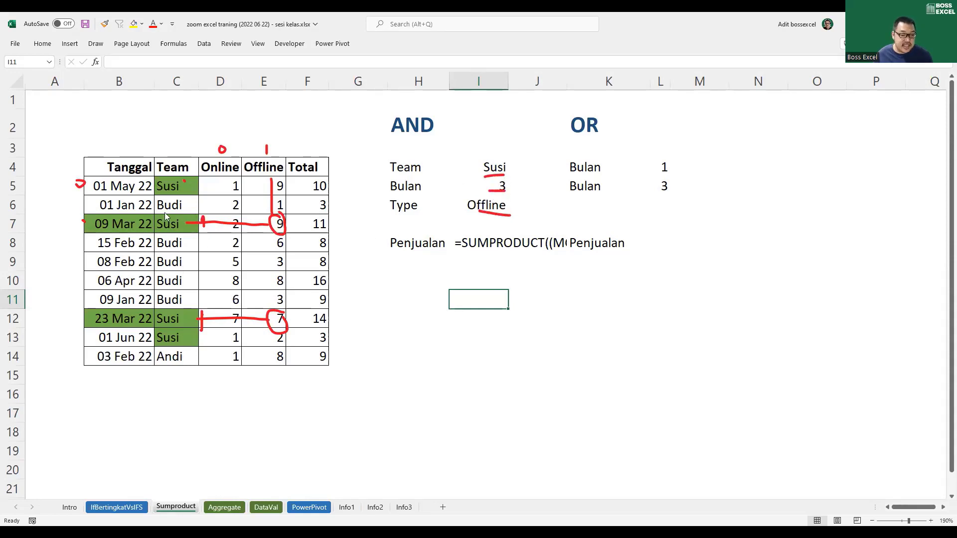
left_click_drag(114, 232, 280, 227)
left_click_drag(132, 328, 277, 328)
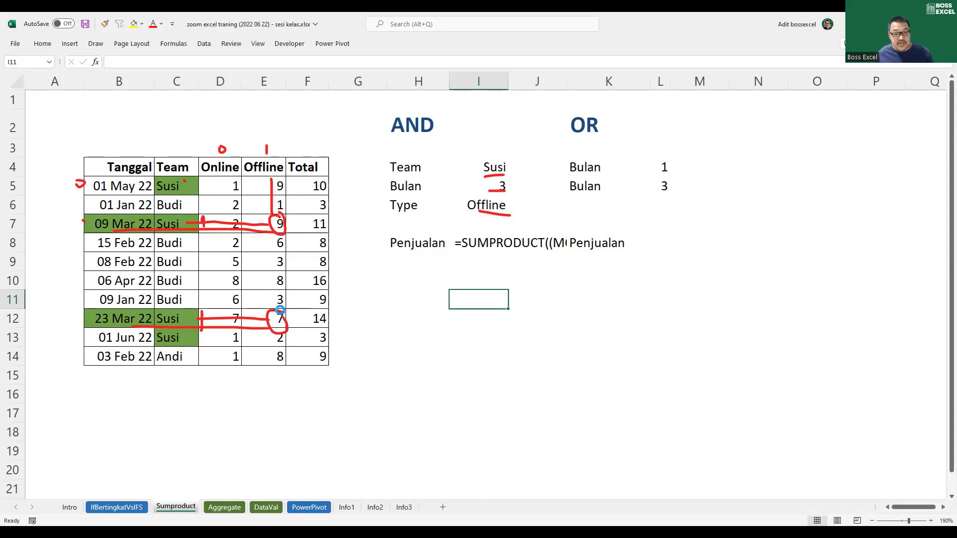
- Undo all the red ink annotations on the sheet
key("ctrl+z")
key("ctrl+z")
key("ctrl+z")
key("ctrl+z")
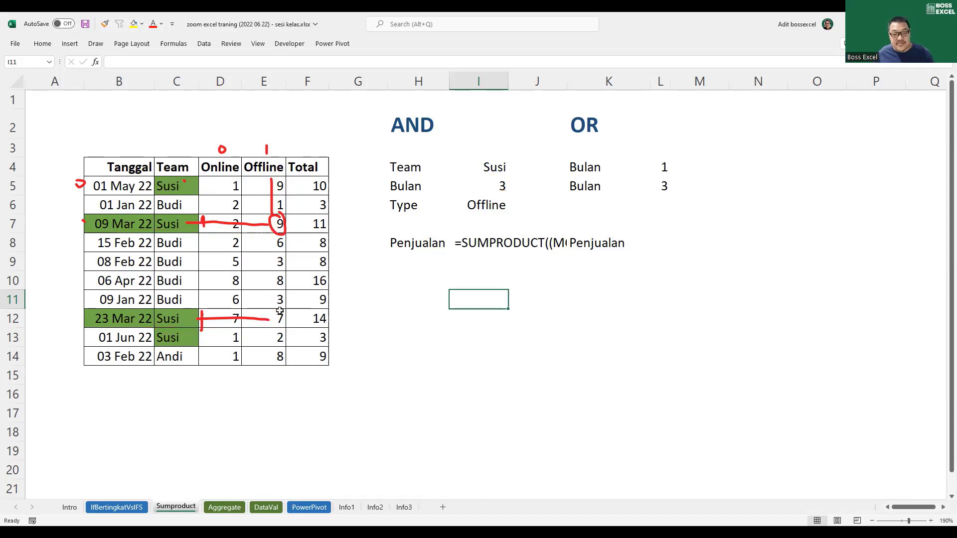
key("ctrl+z")
key("ctrl+z")
key("ctrl+z")
key("ctrl+z")
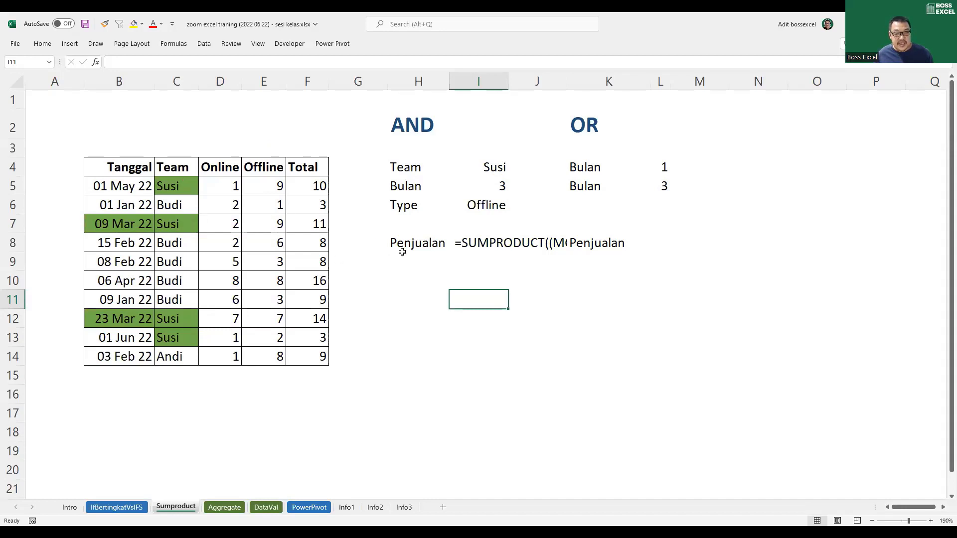
- Turn the formula text in I8 into a live formula: =SUMPRODUCT((MONTH(B5:B14)=I5)*(C5:C14=I4)*(D4:E4=I6)*(D5:E14))
left_click(432, 242)
key("Right")
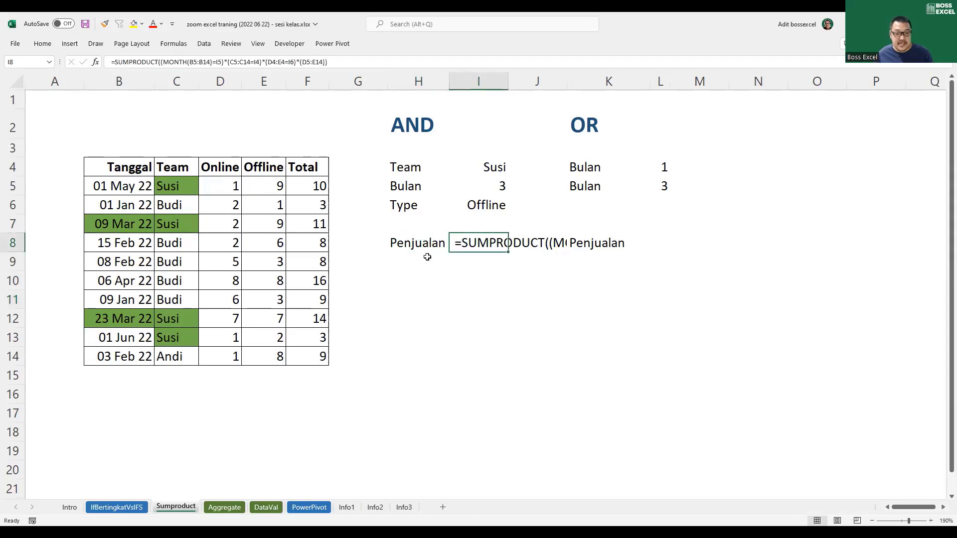
double_click(457, 244)
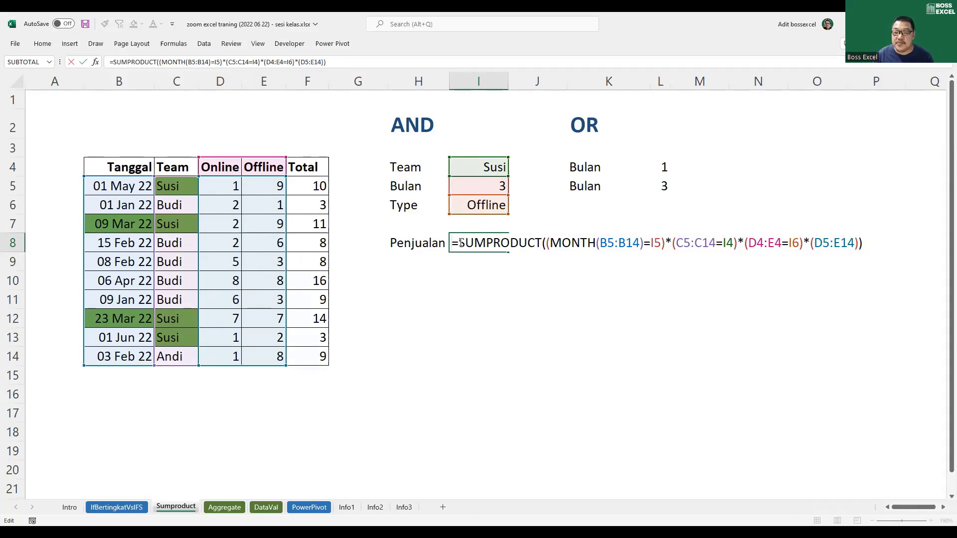
key("Return")
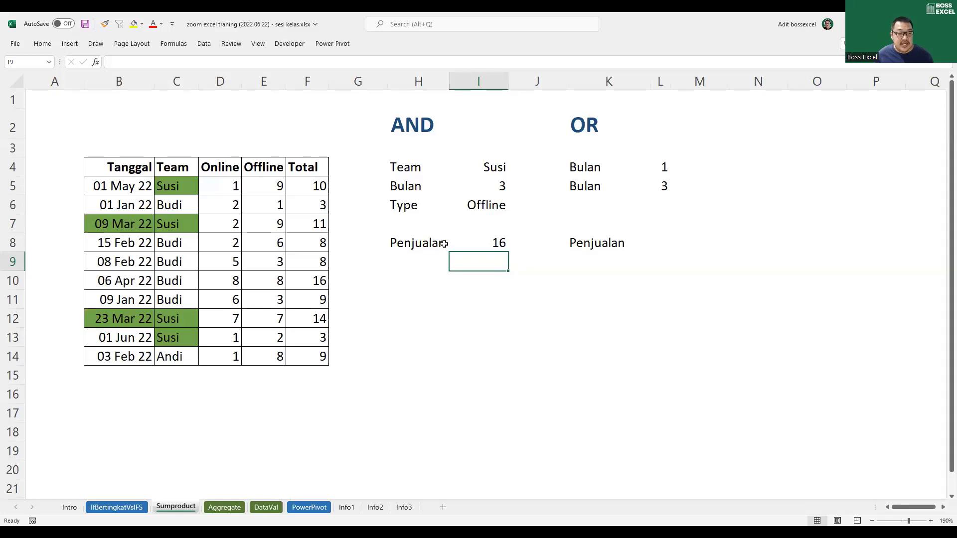
- Set the Team criterion to the team name from row 8 and Bulan to 2, and compare I8 with the matching Offline sales in E8:E9
left_click(492, 168)
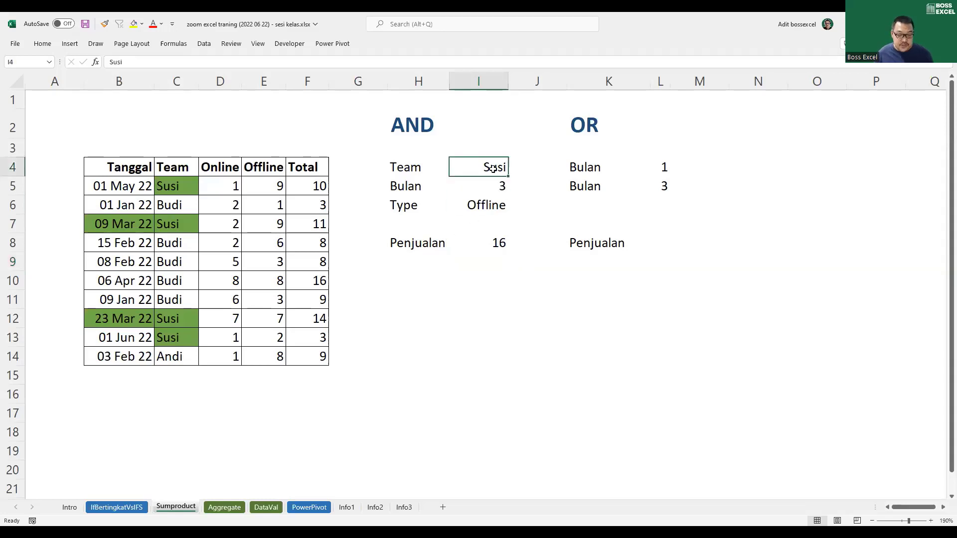
type("Budi")
key("Return")
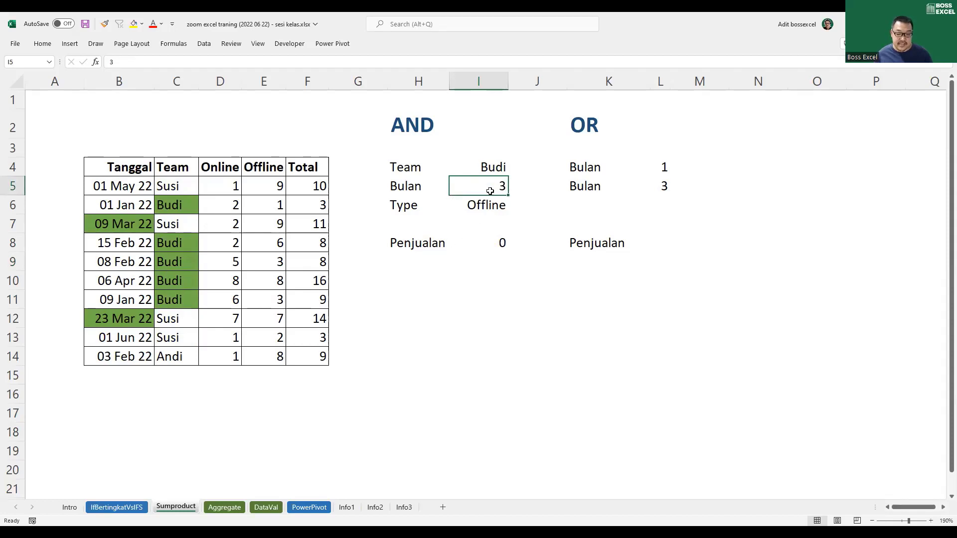
type("2")
key("Return")
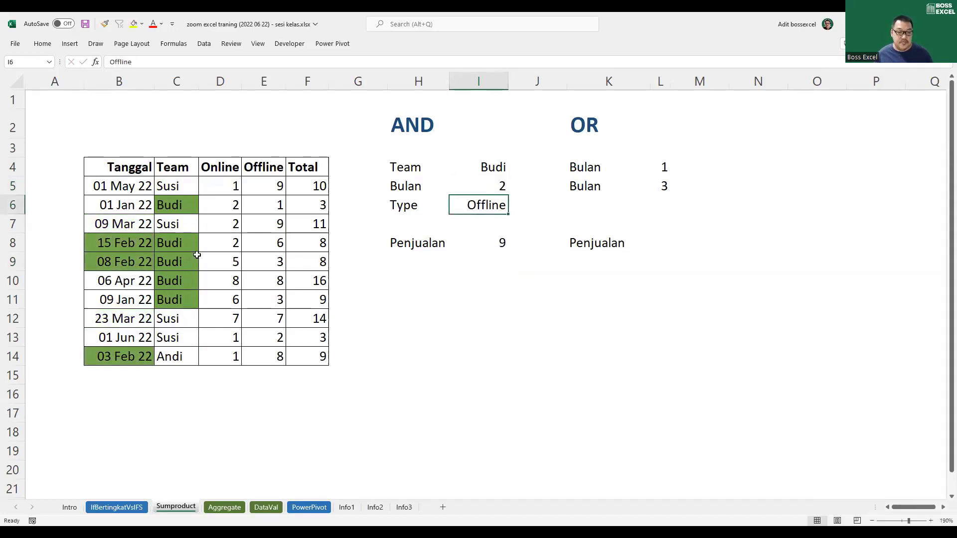
left_click_drag(129, 241, 264, 260)
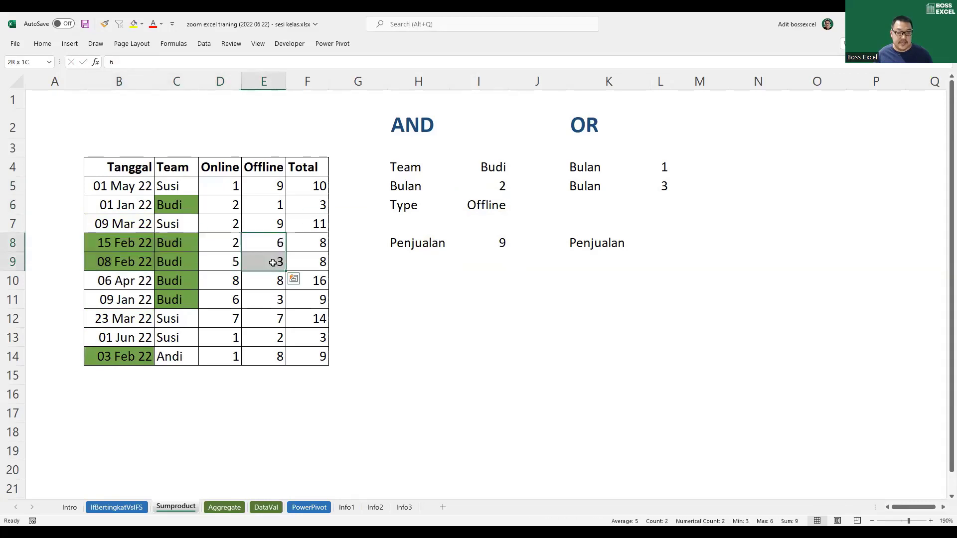
left_click(496, 243)
- Set the Type criterion in I6 to Online and compare I8 with the matching Online sales in D8:D9
left_click(491, 204)
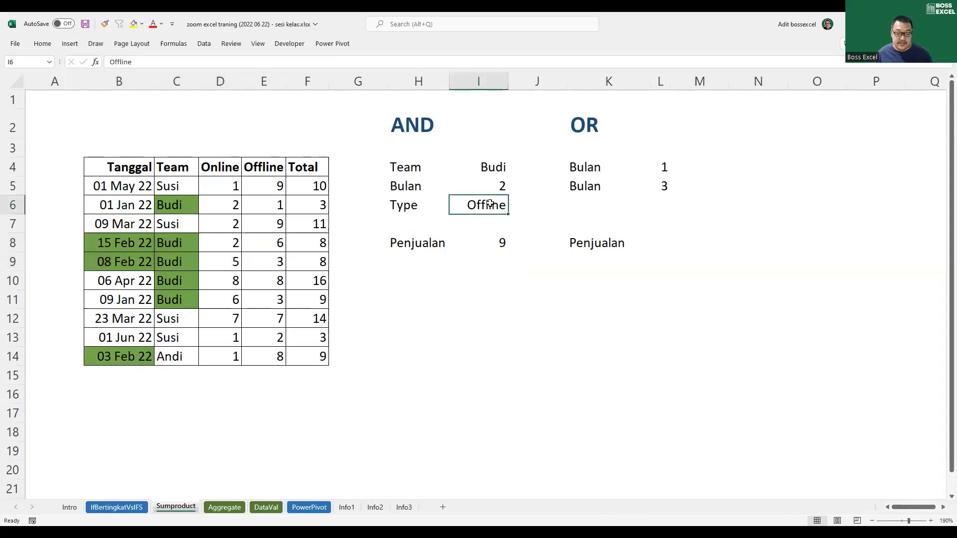
type("Online")
key("Return")
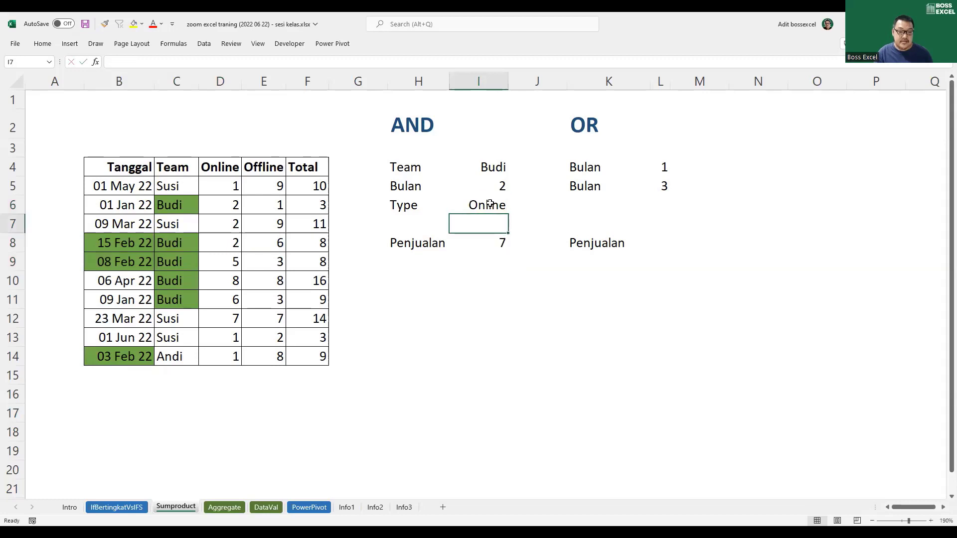
left_click_drag(222, 242, 223, 256)
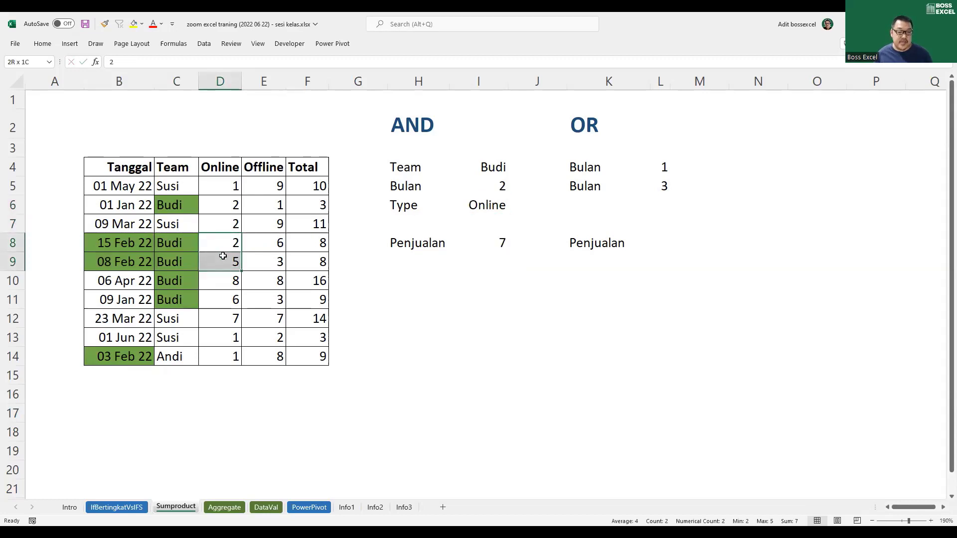
left_click_drag(124, 240, 223, 260)
left_click(499, 240)
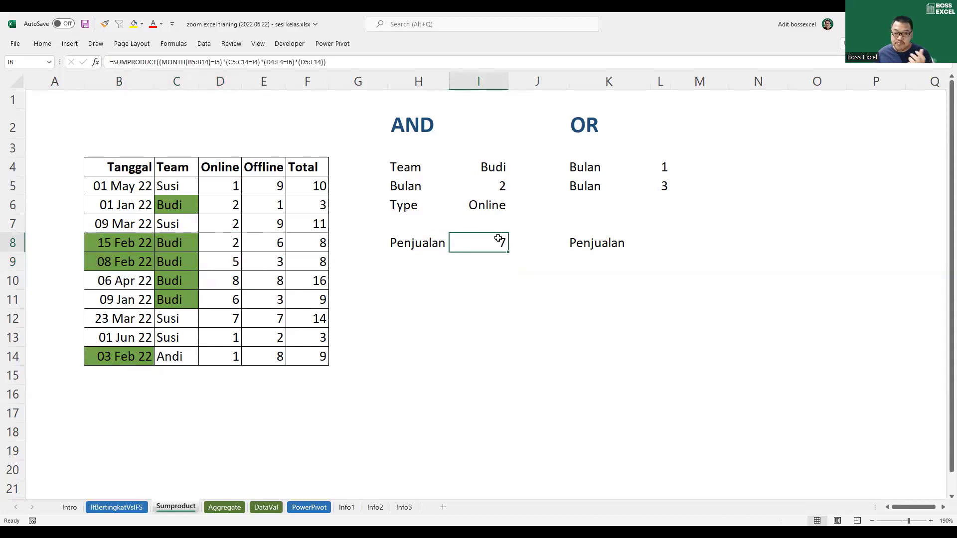
- Set the Bulan criterion in I5 to 3 and the Team criterion in I4 to the team name from row 7
left_click(493, 184)
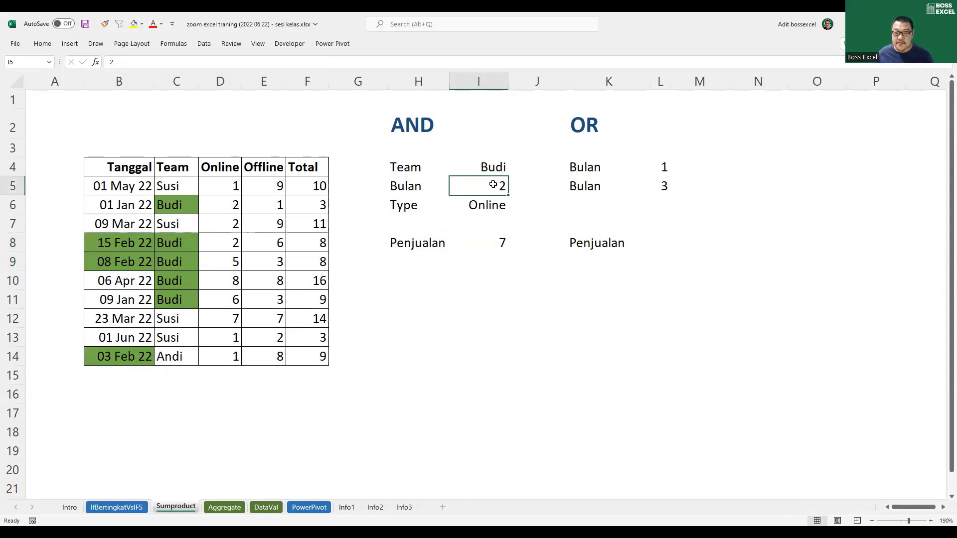
type("3")
key("Return")
key("Up")
key("Up")
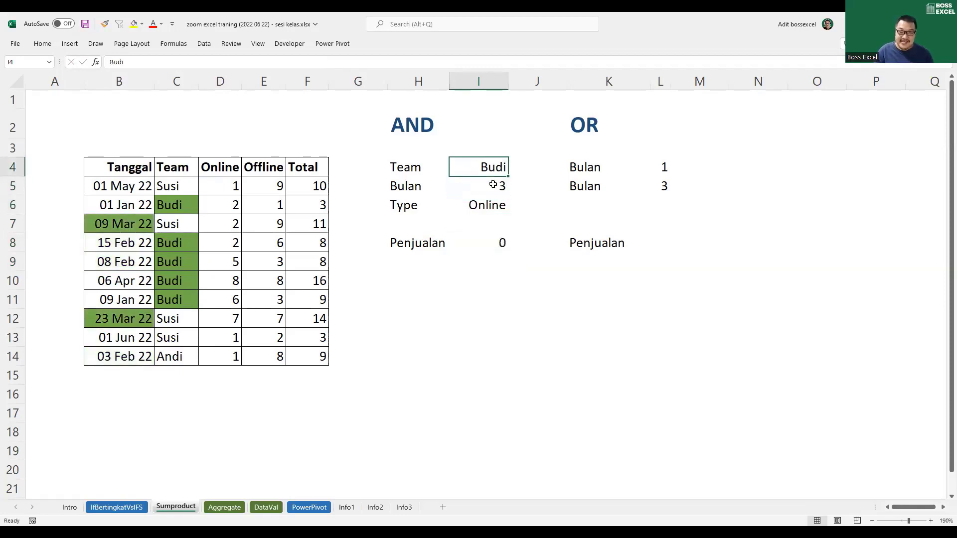
type("Susi")
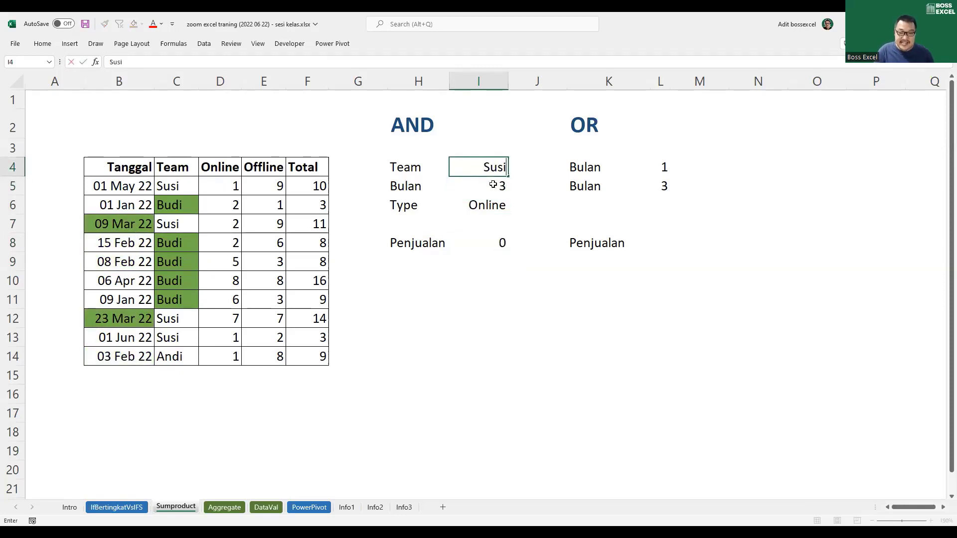
key("Return")
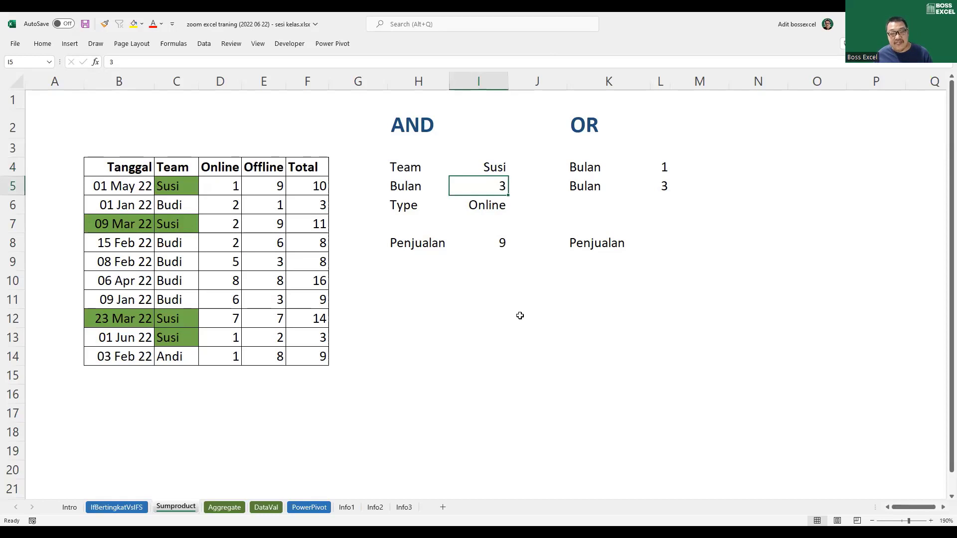
- Review the sales table, the SUMPRODUCT formula in I8 and how the Team, Bulan and Type criteria combine under AND
left_click_drag(116, 168, 312, 356)
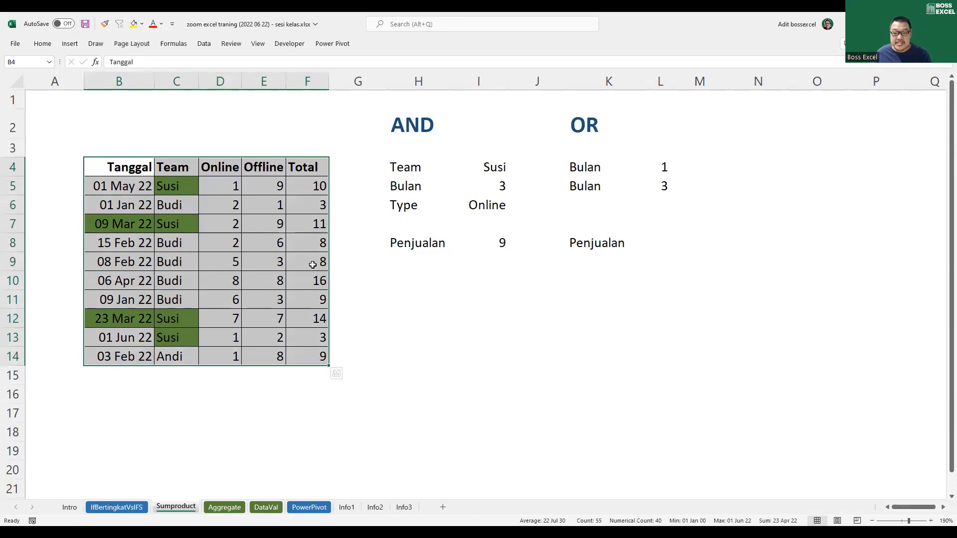
left_click(507, 247)
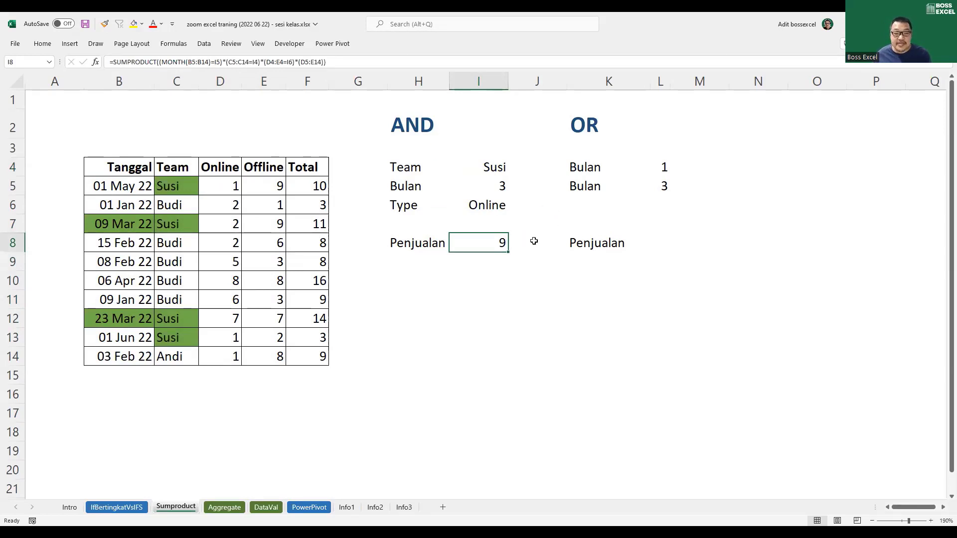
left_click(428, 121)
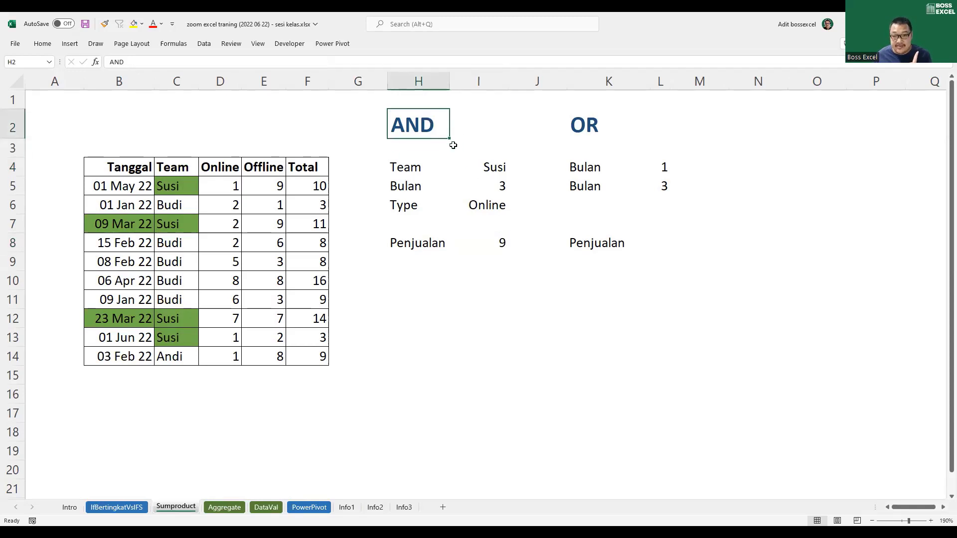
left_click(482, 152)
left_click(485, 170)
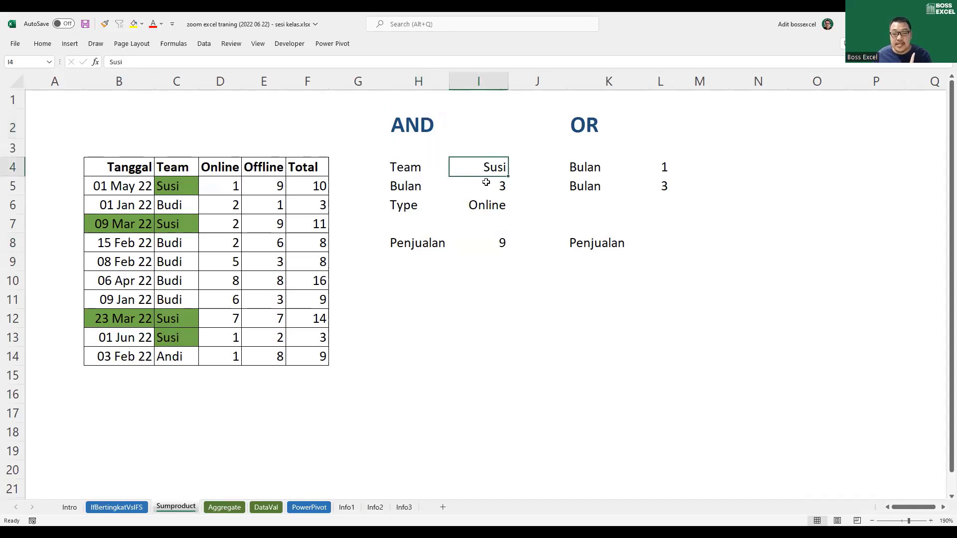
left_click(485, 184)
left_click(477, 203)
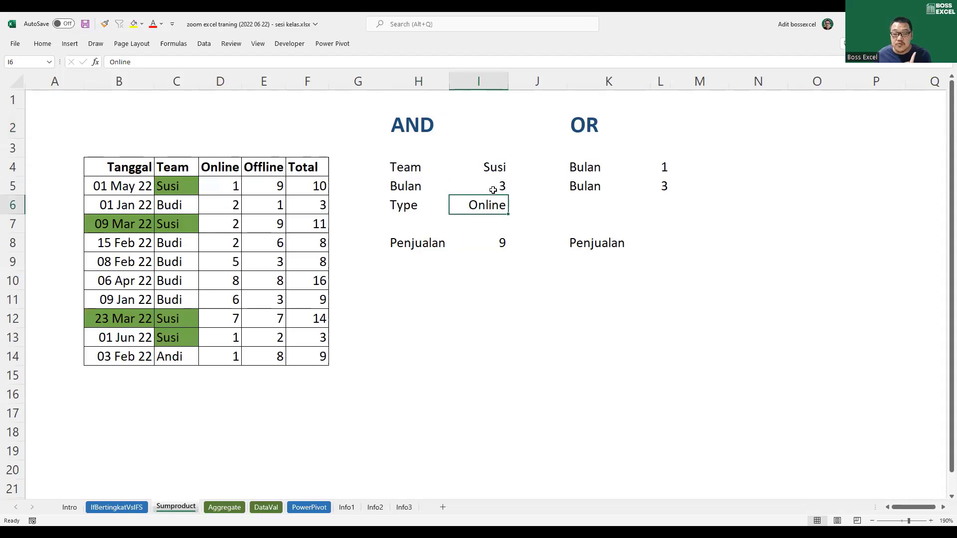
left_click(491, 169)
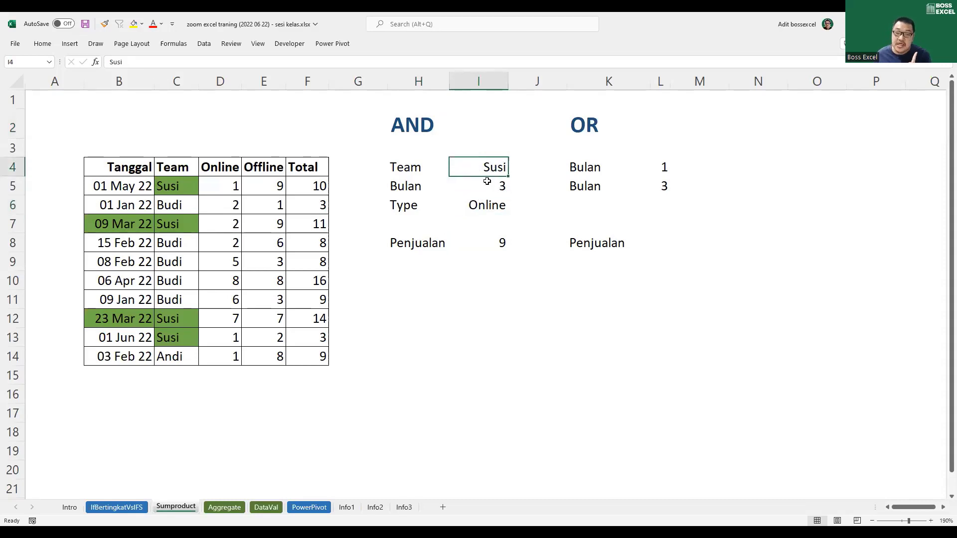
left_click(501, 185)
left_click(490, 204)
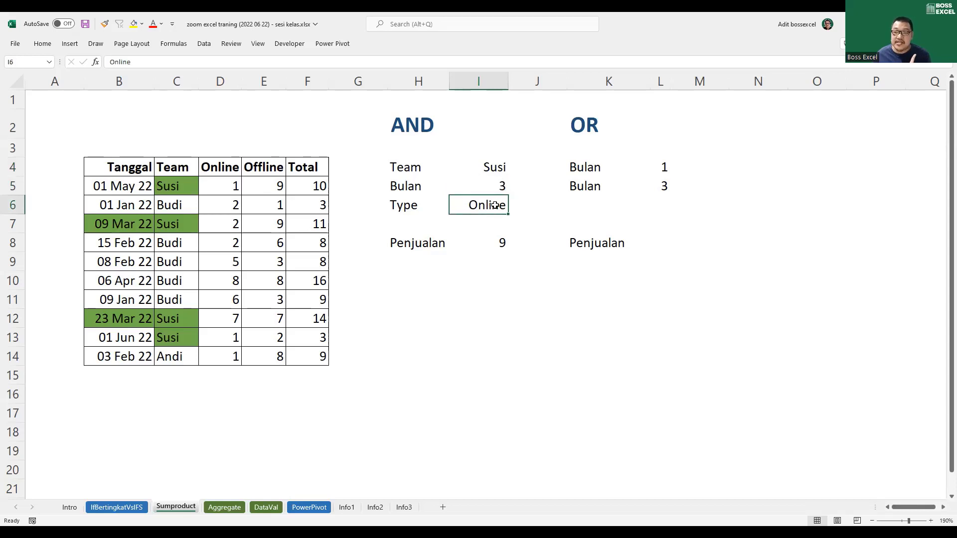
left_click_drag(494, 169, 491, 203)
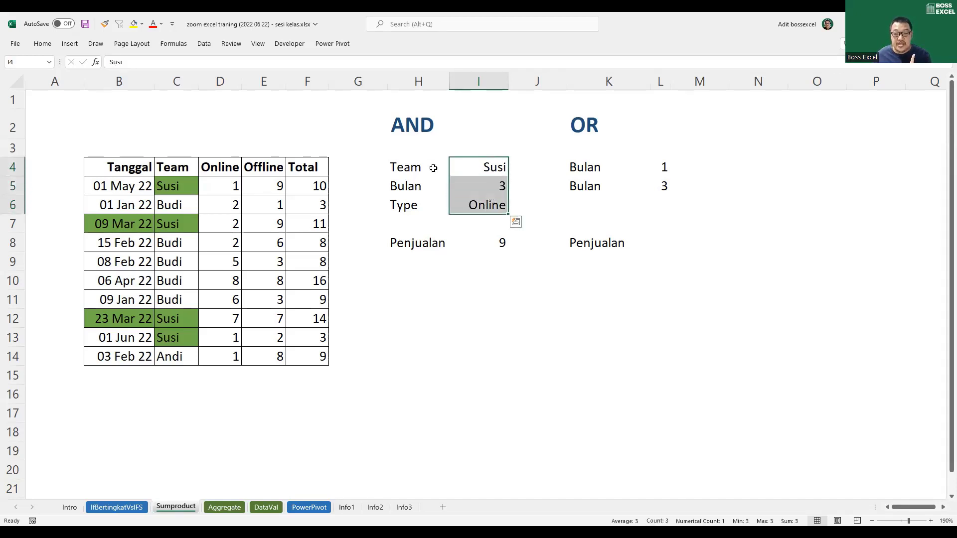
left_click_drag(432, 170, 493, 168)
left_click_drag(436, 186, 496, 207)
- Set the Type criterion in I6 to Offline
left_click(500, 207)
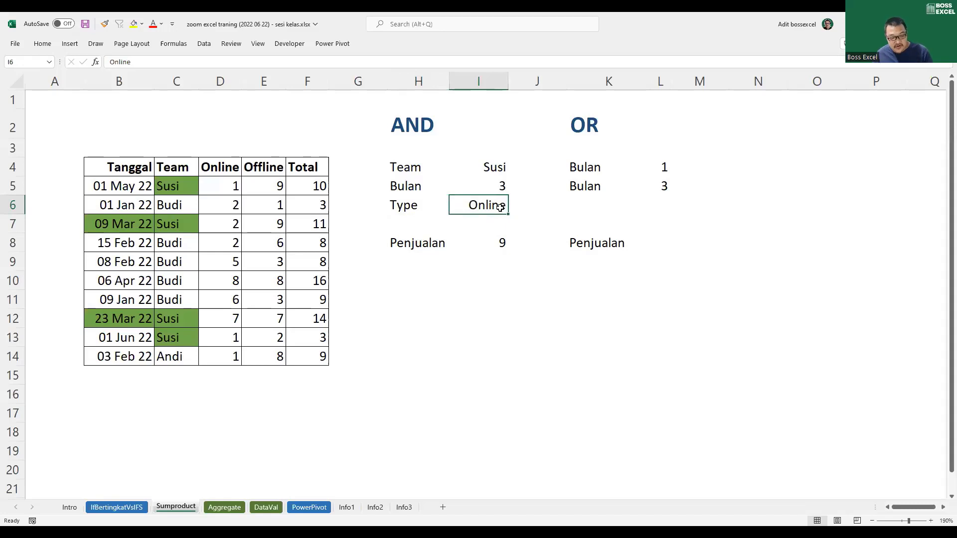
type("Offline")
key("Return")
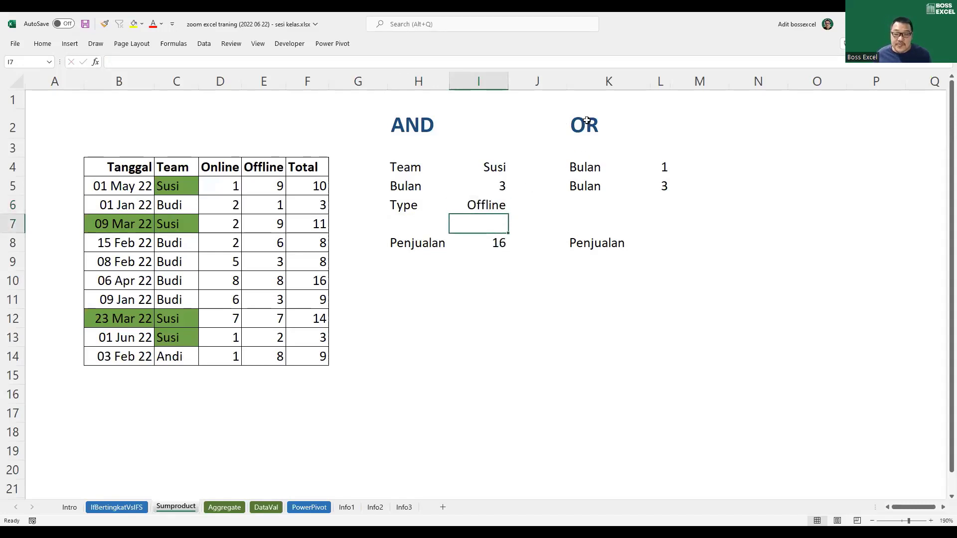
- Examine the OR block with its two Bulan criteria and the Penjualan cell
left_click_drag(587, 122, 697, 263)
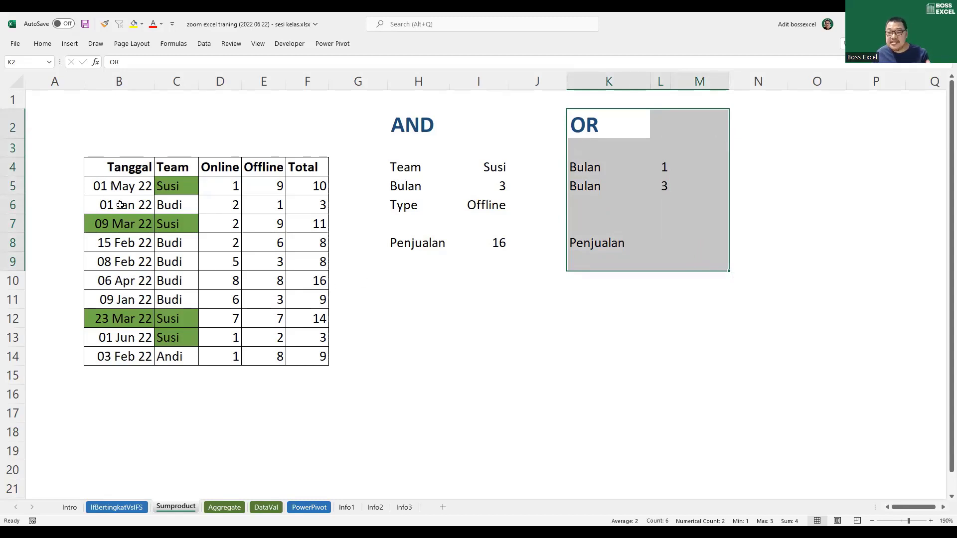
- Review the OR criteria in L4 and L5 against the January date in the Tanggal column
left_click(548, 81)
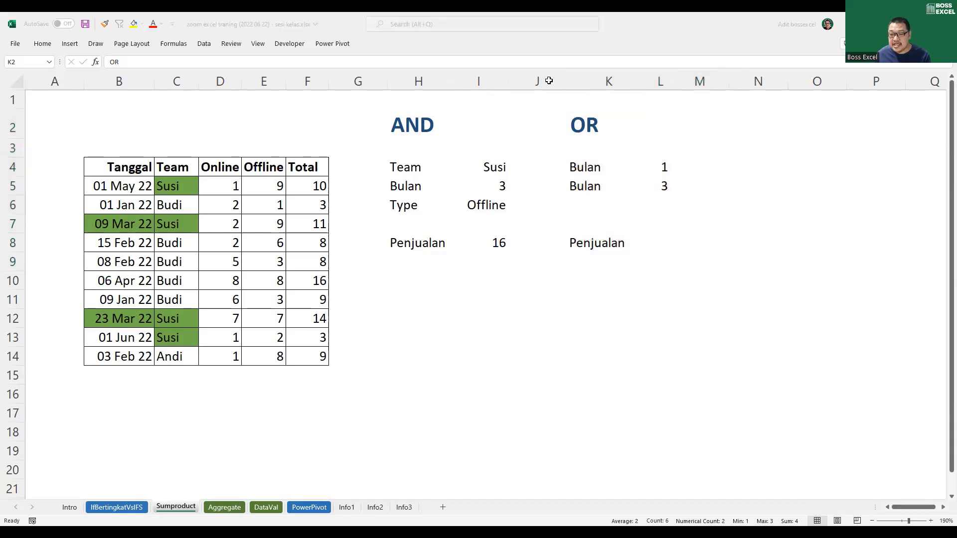
left_click(605, 191)
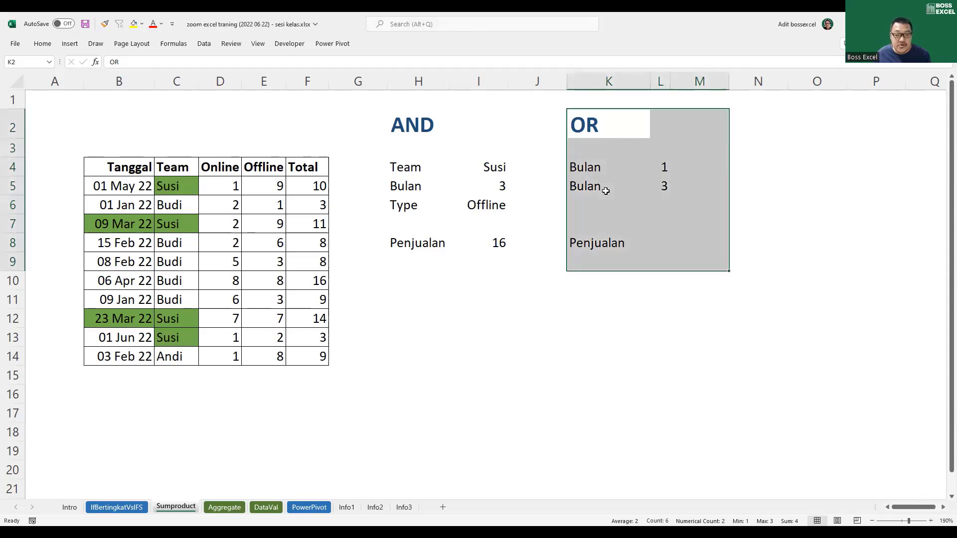
left_click(664, 244)
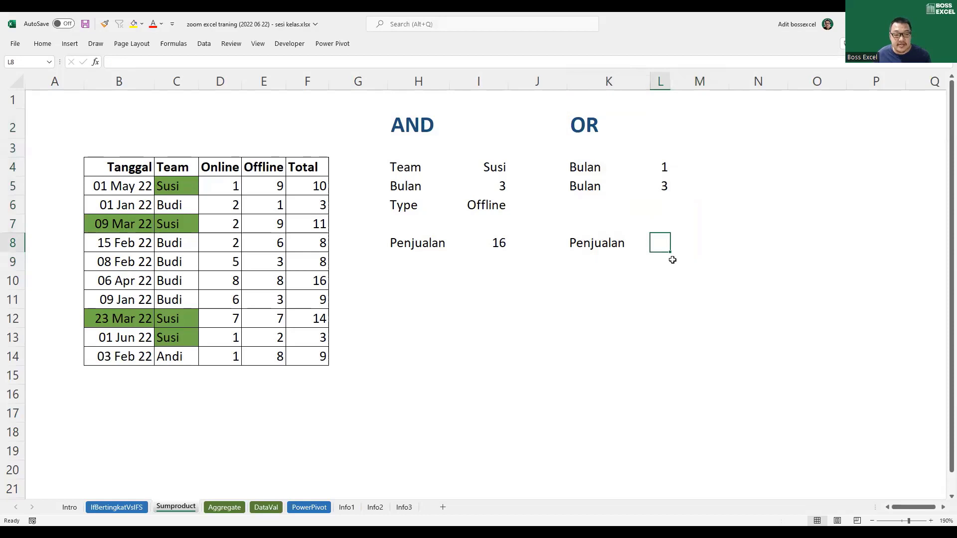
left_click(660, 166)
left_click(661, 184)
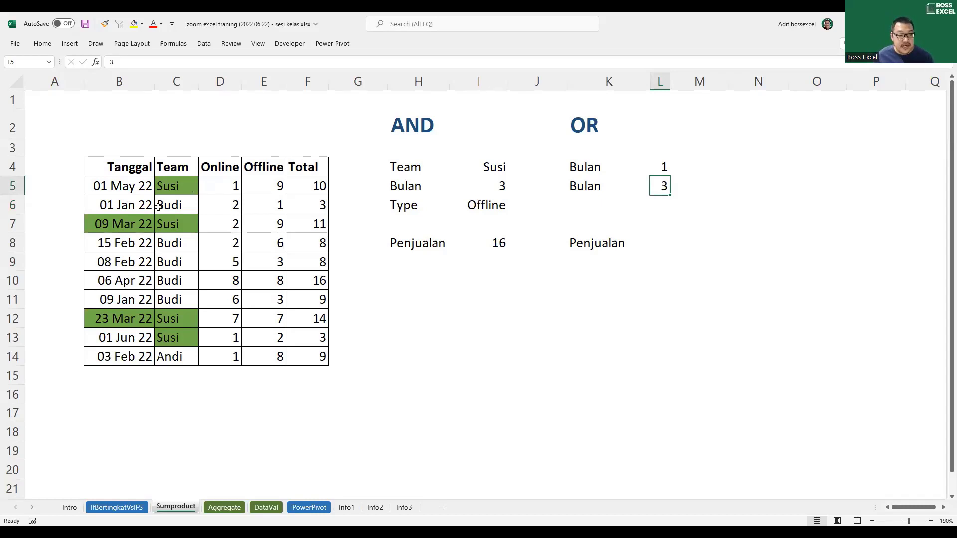
left_click(138, 209)
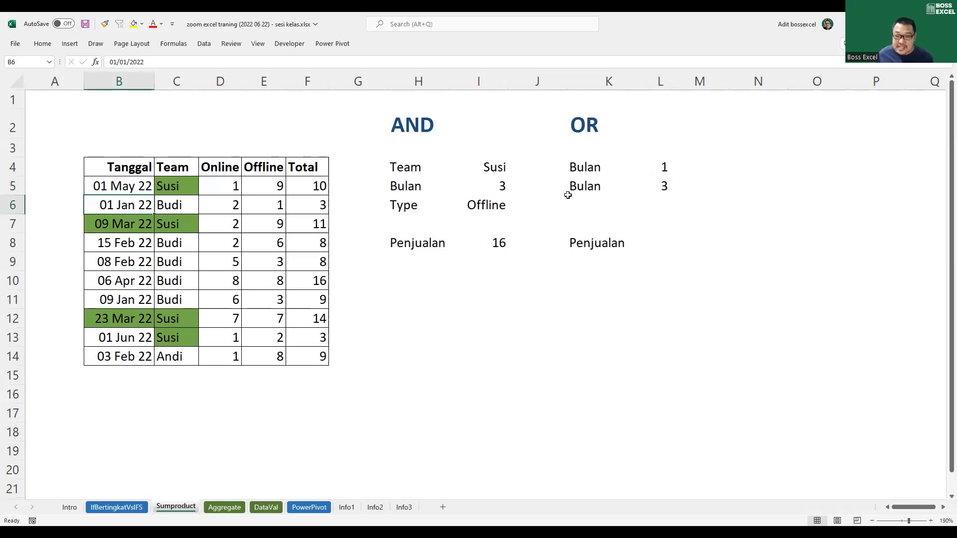
left_click(662, 166)
left_click(671, 186)
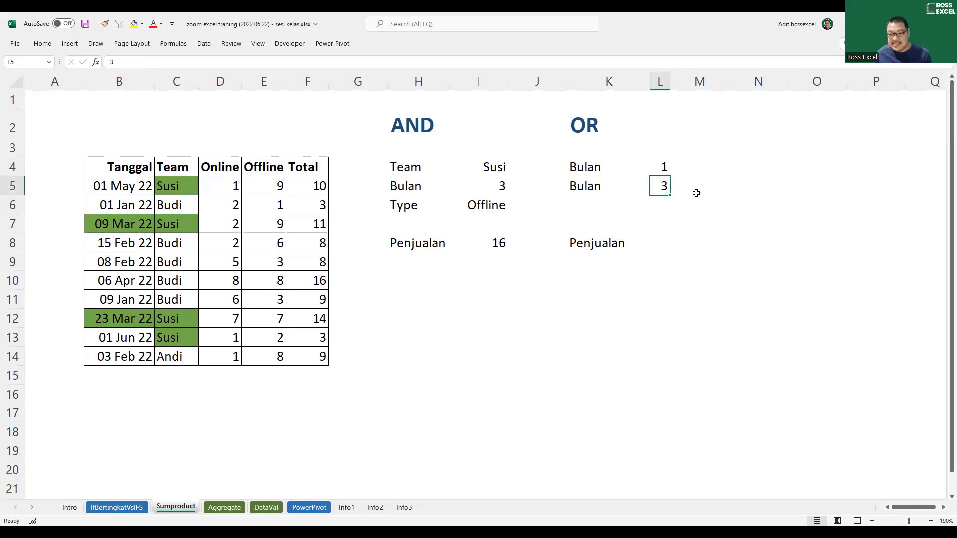
- Begin a SUMPRODUCT formula in L8 with the first month condition, (MONTH(B5:B14)=L4)
left_click(654, 237)
type("=")
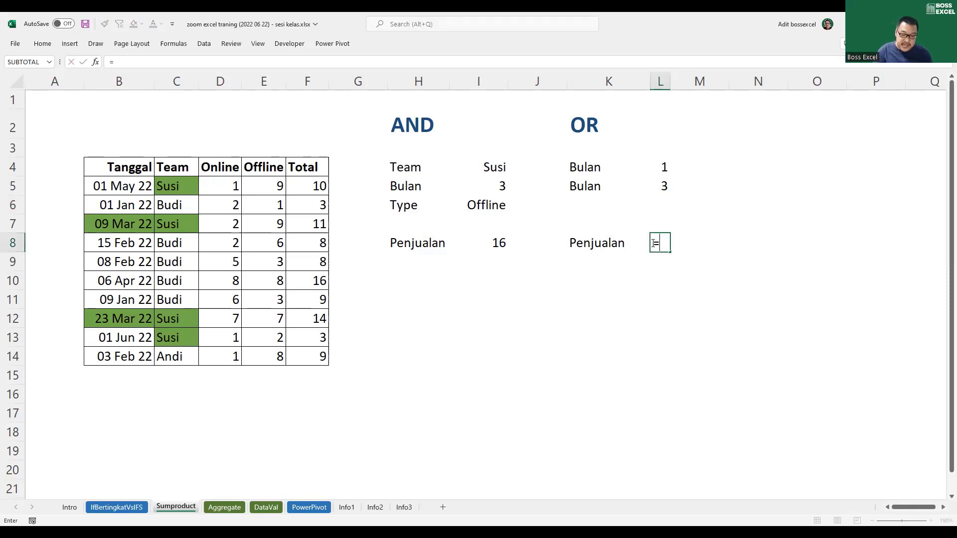
type("sumprod")
key("Tab")
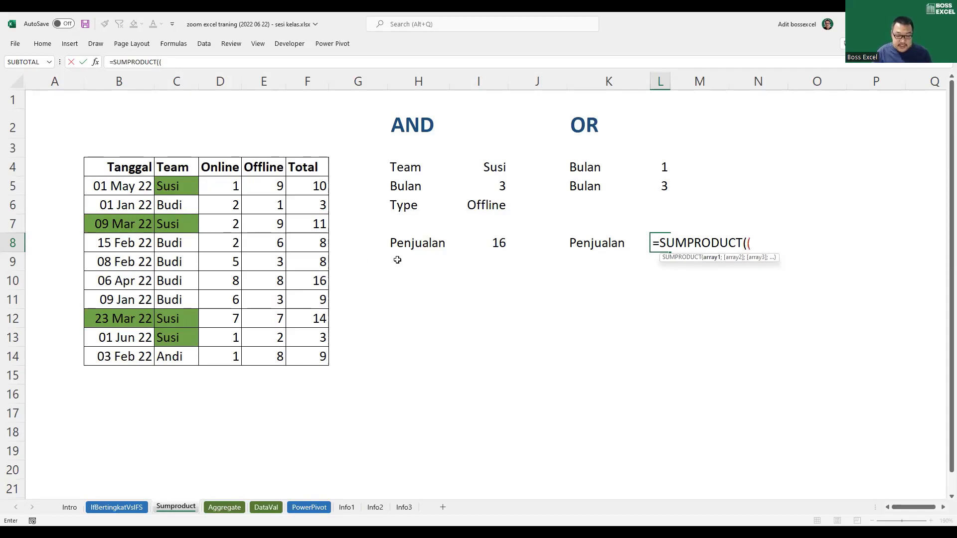
type("MONTH(")
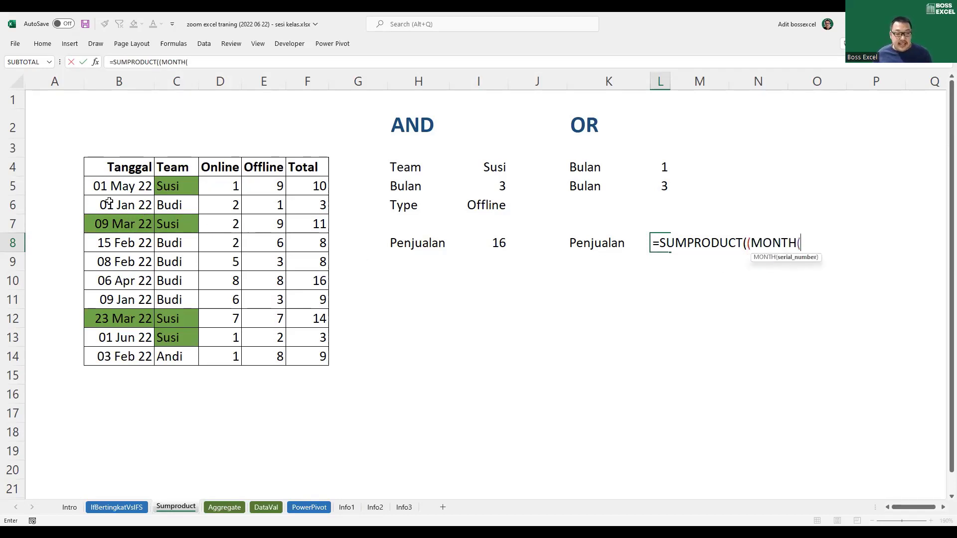
left_click(125, 184)
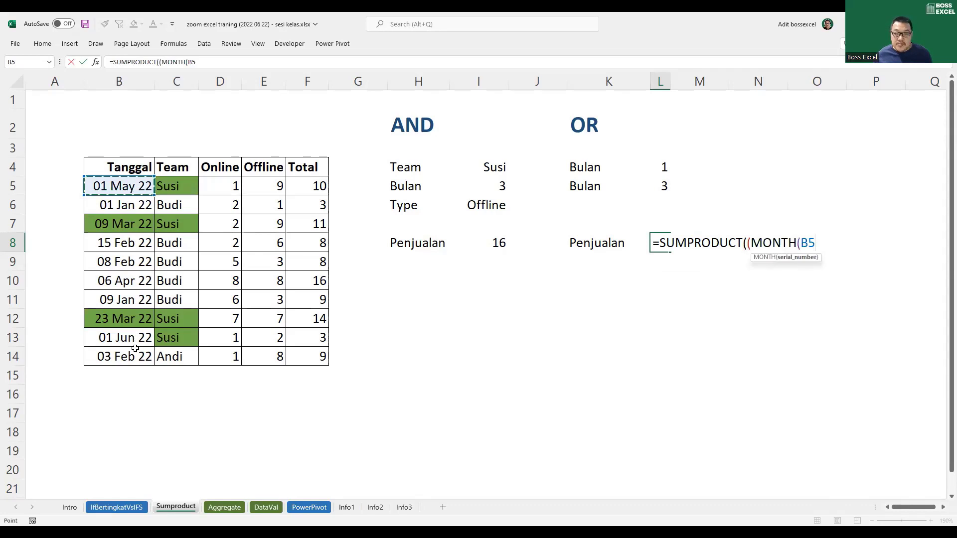
left_click_drag(135, 348, 130, 349)
type(")=")
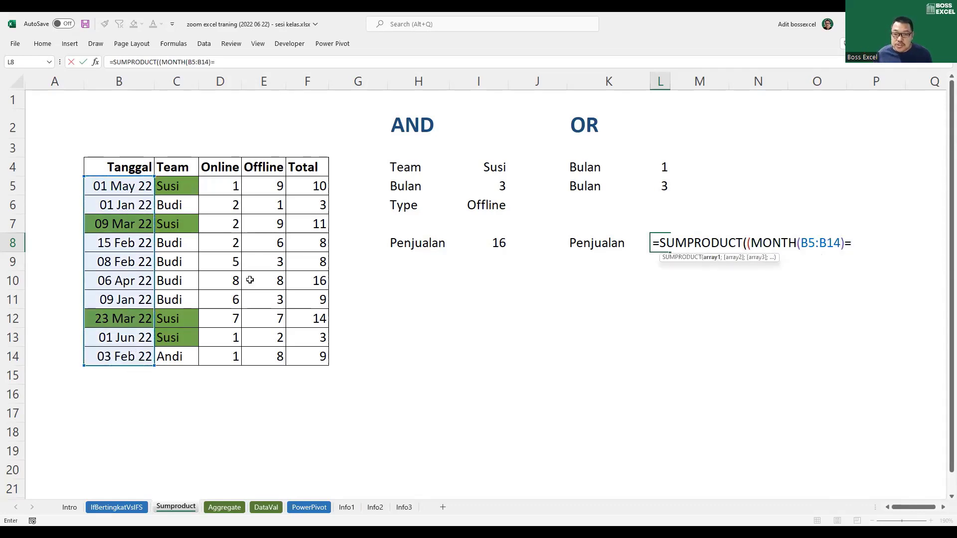
left_click(663, 165)
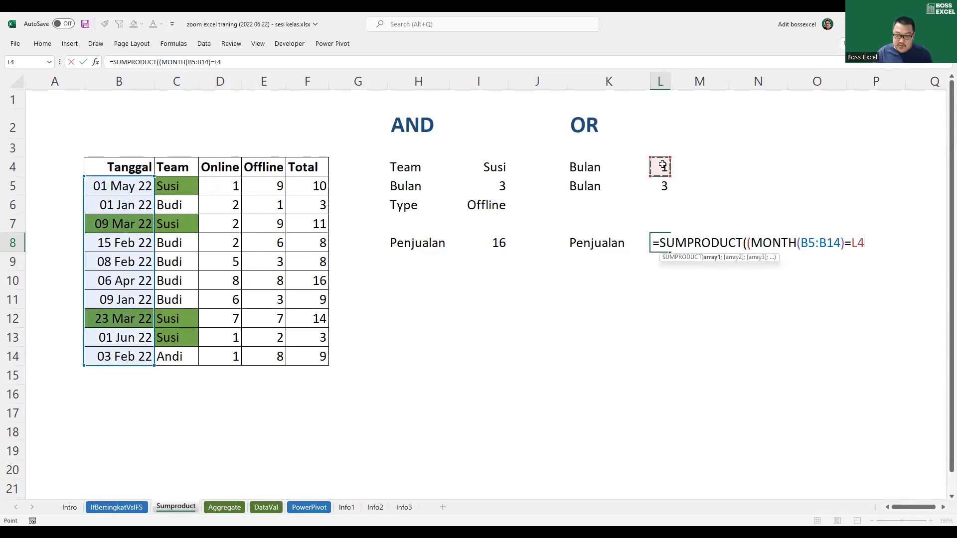
type(")")
- Evaluate the (MONTH(B5:B14)=L4) condition inside the formula as an array, then restore its original expression
left_click(747, 242, "shift")
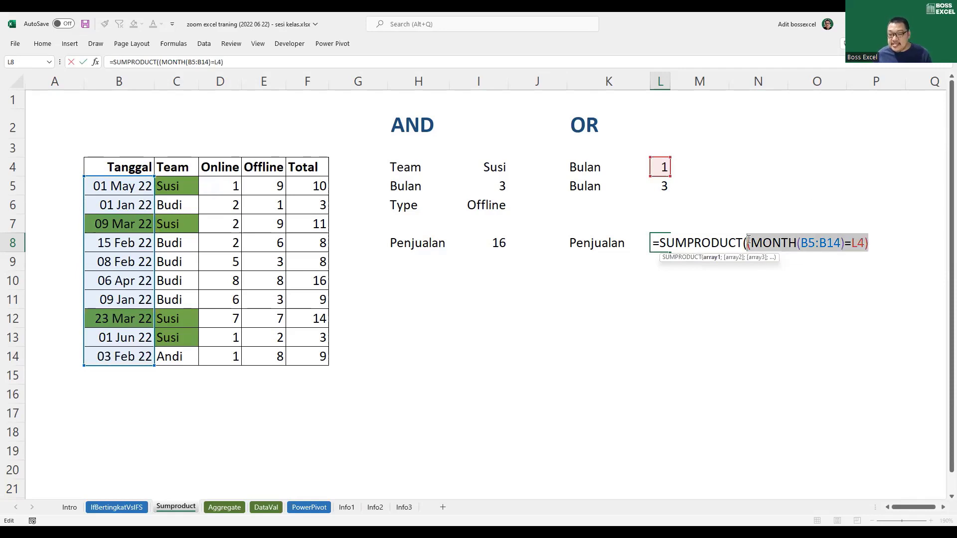
key("F9")
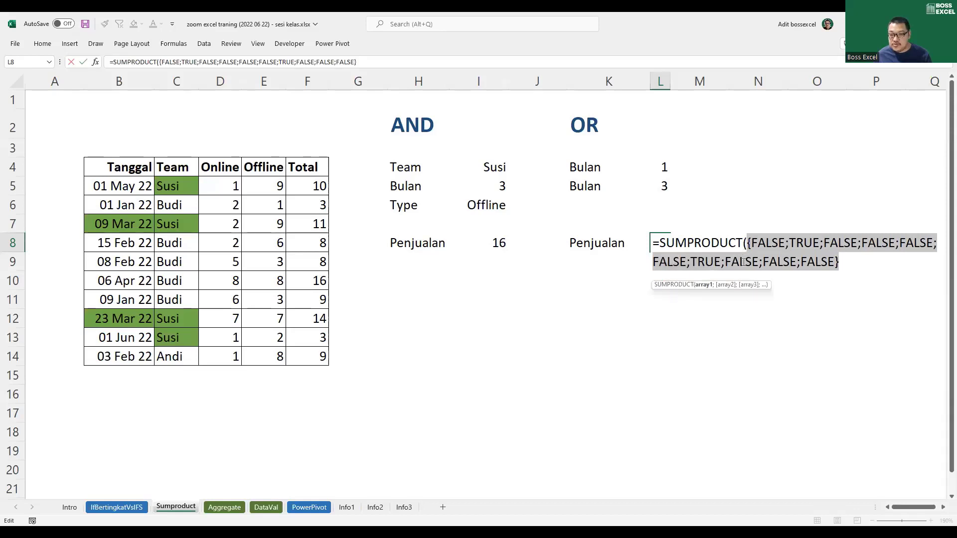
key("ctrl+z")
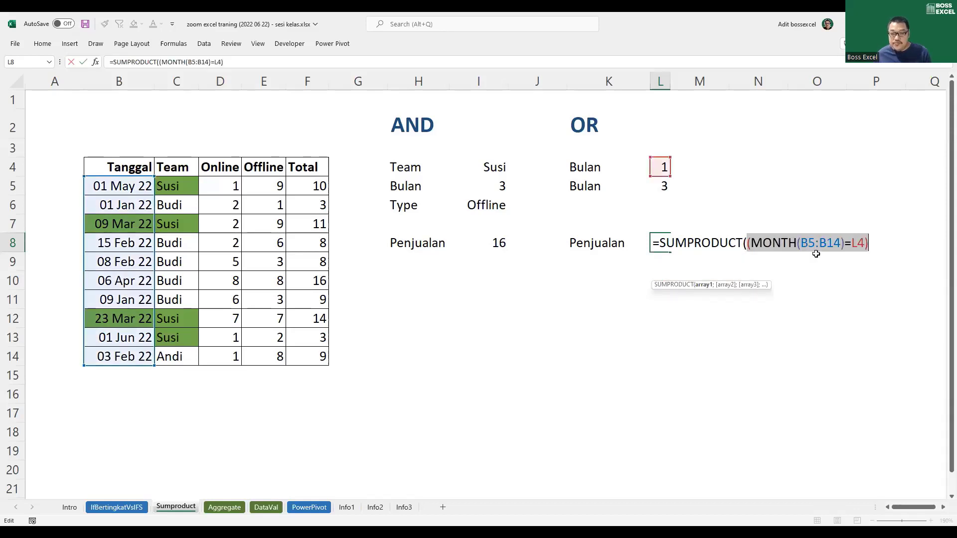
left_click(883, 244)
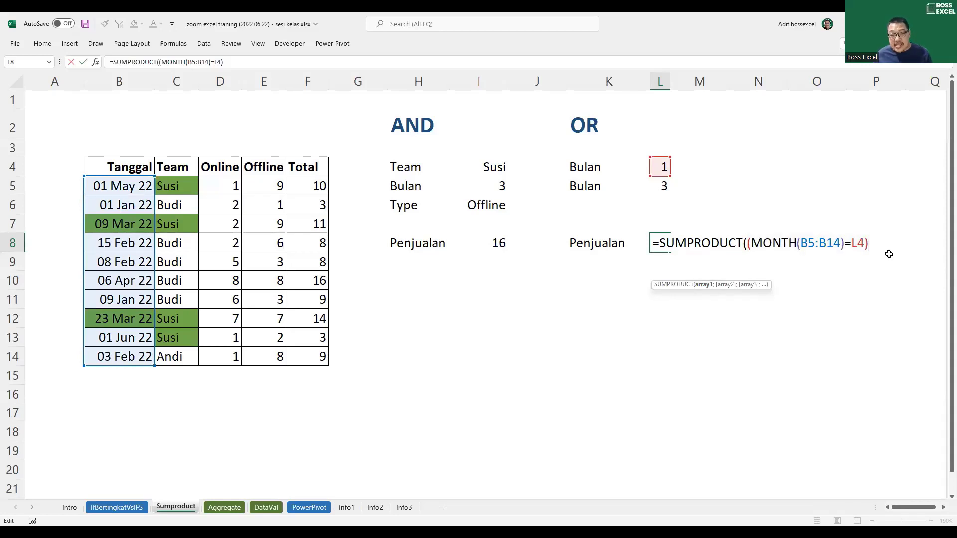
- Add the second condition +(MONTH(B5:B14)=L5) to the L8 formula and enclose both conditions in an outer pair of parentheses
left_click(942, 507)
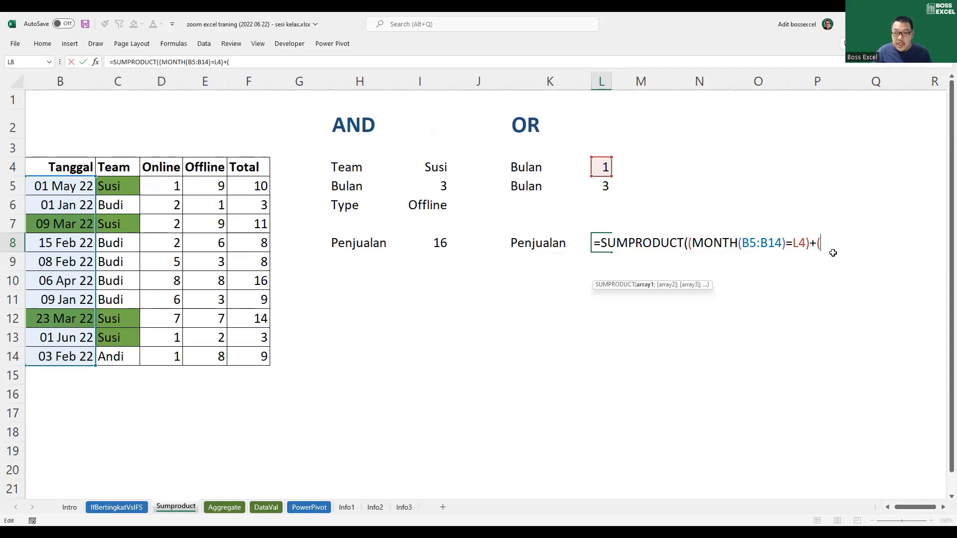
type("MONTH(")
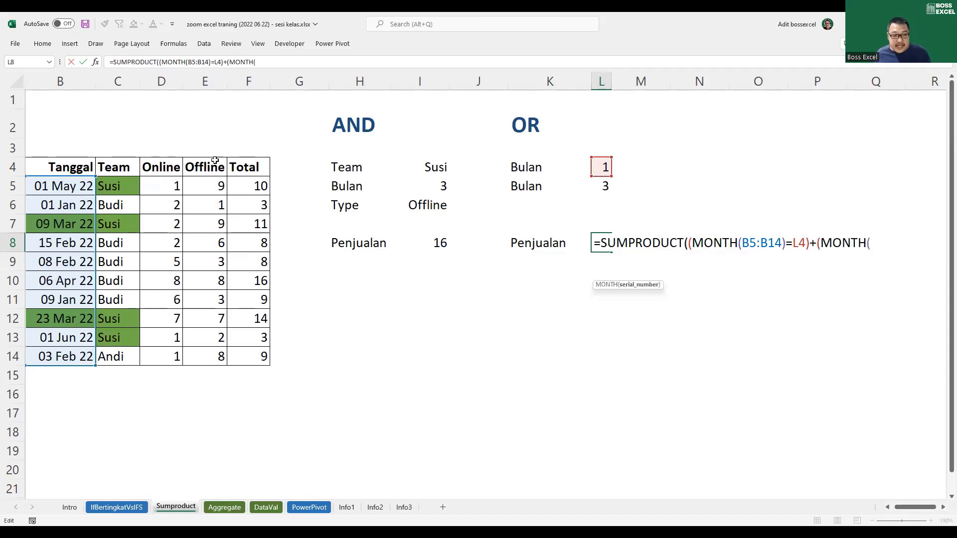
left_click(74, 189)
left_click(77, 362, "shift")
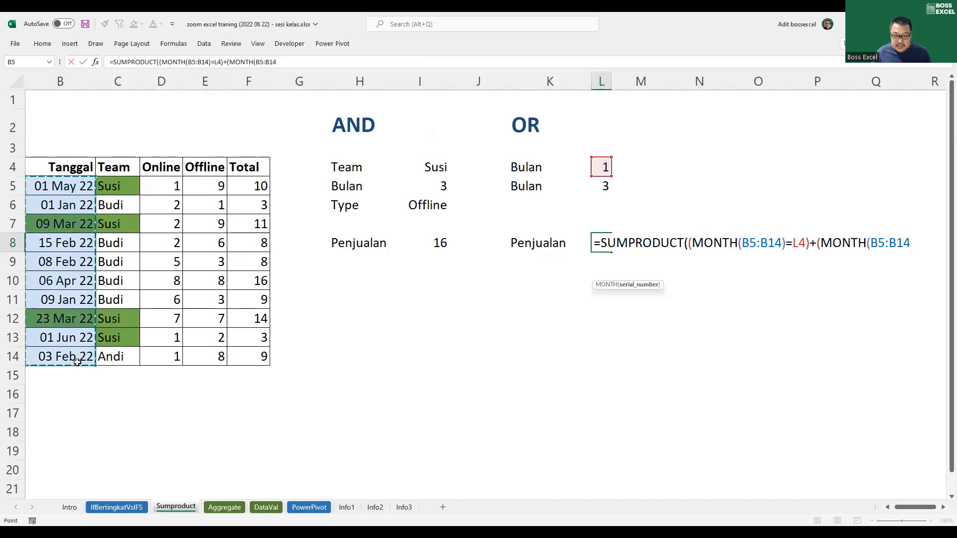
type(")=")
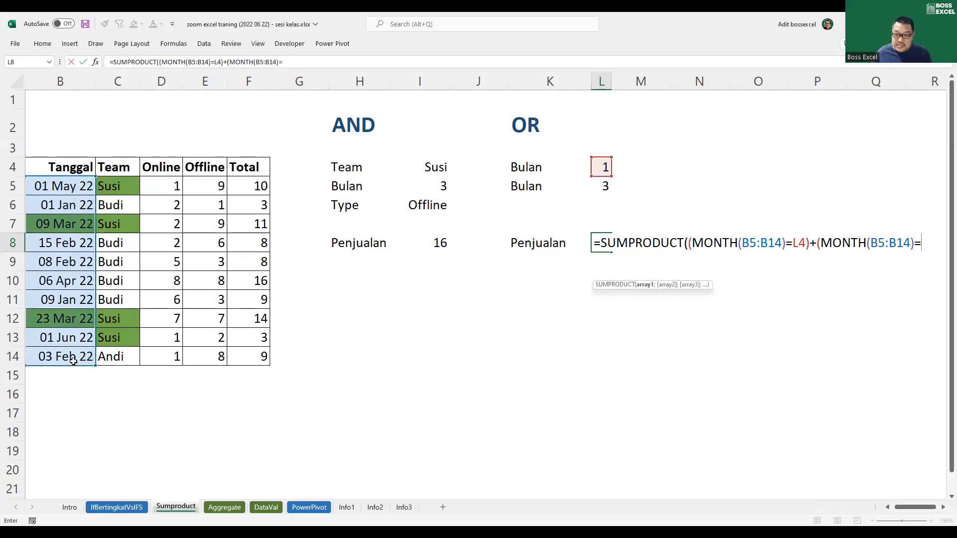
left_click(599, 188)
type(")")
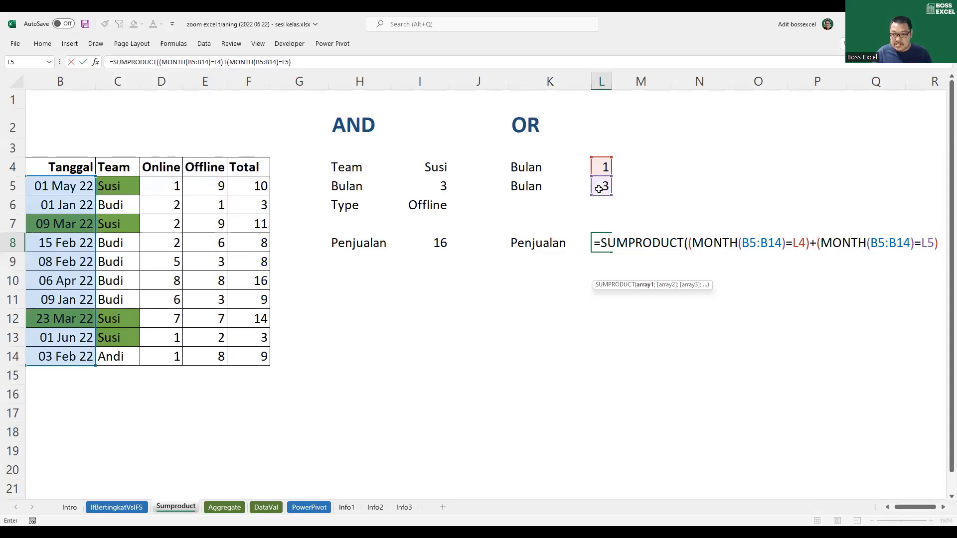
type(")")
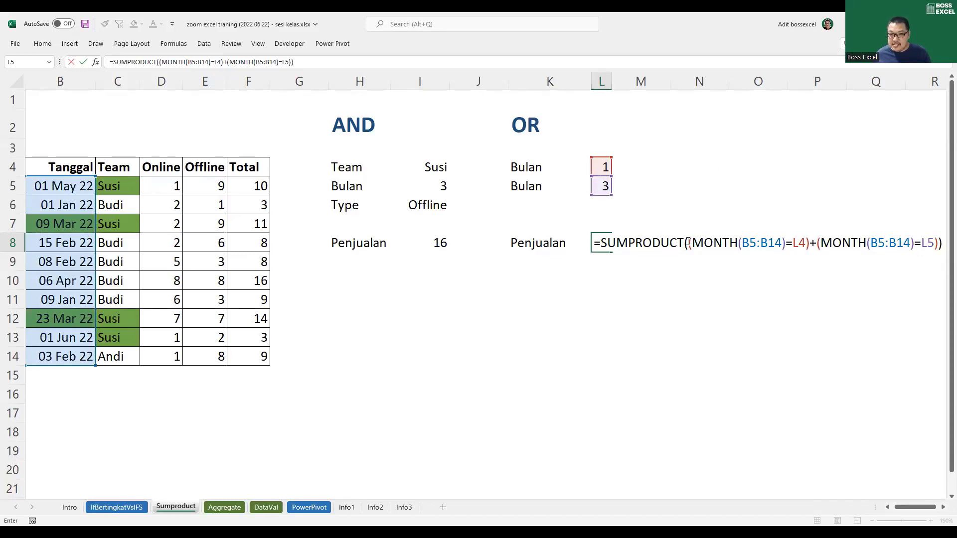
left_click(688, 243)
type("(")
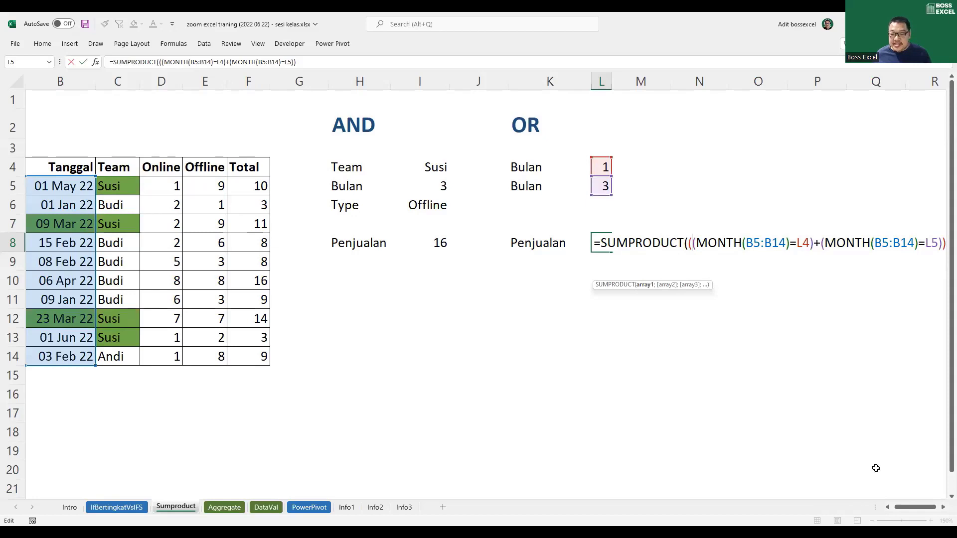
- Compare the two month conditions, evaluate (MONTH(B5:B14)=L5) as an array and restore its expression
left_click_drag(813, 243, 693, 242)
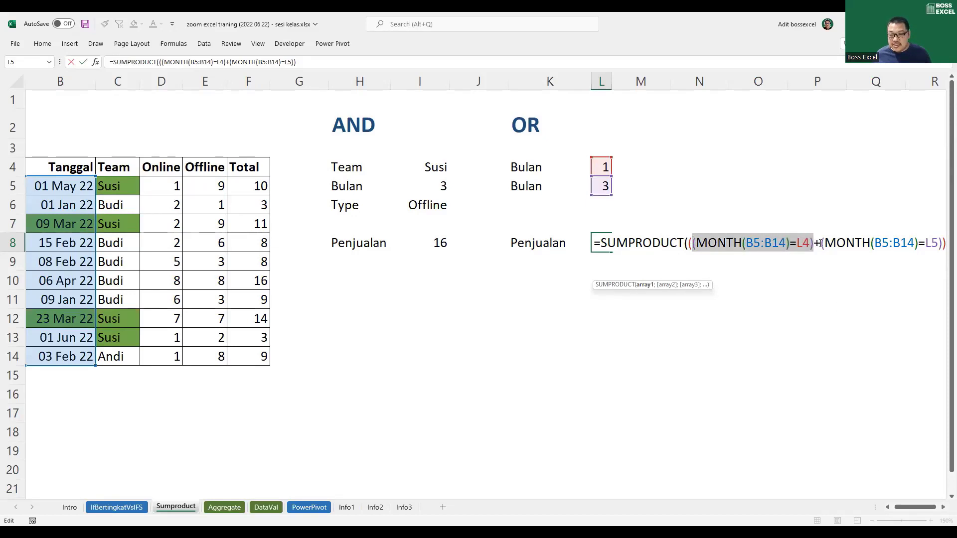
left_click_drag(822, 243, 942, 245)
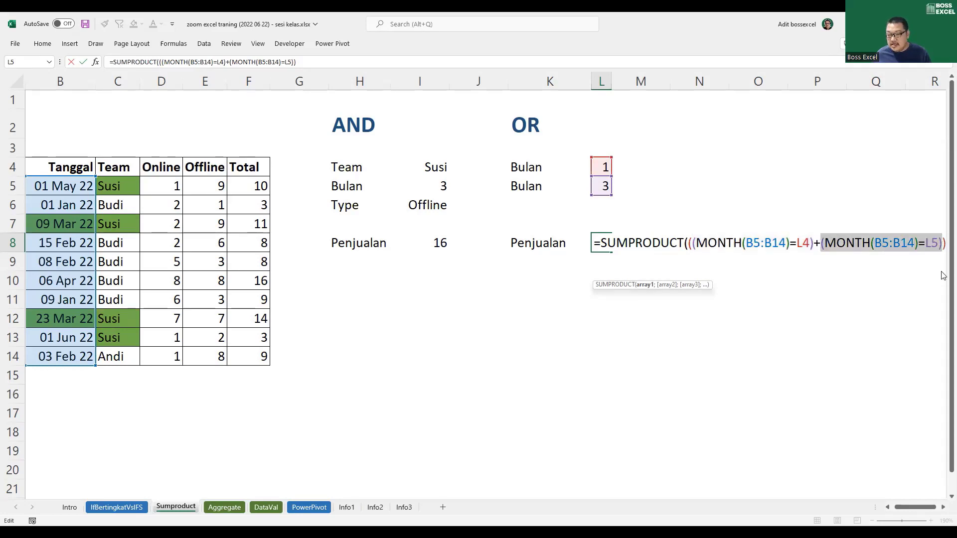
key("F9")
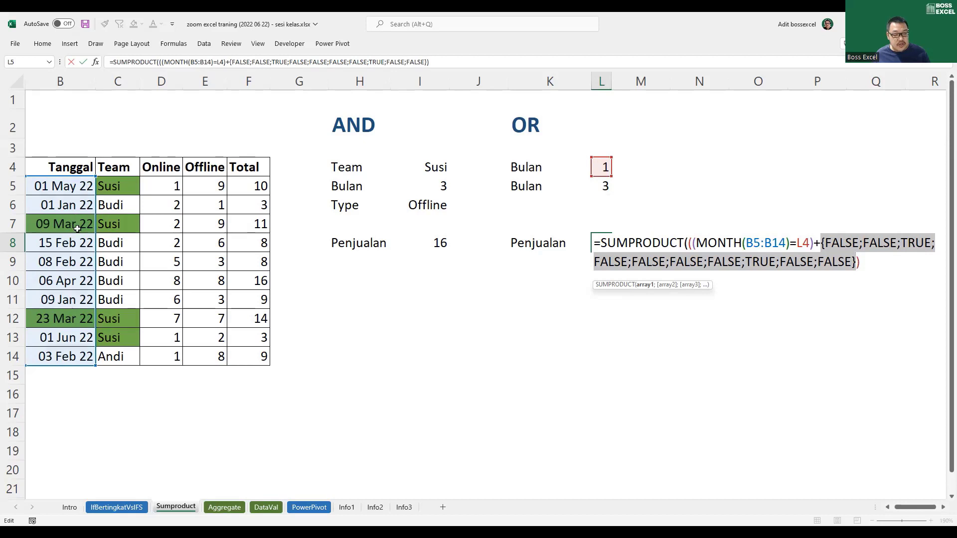
key("ctrl+z")
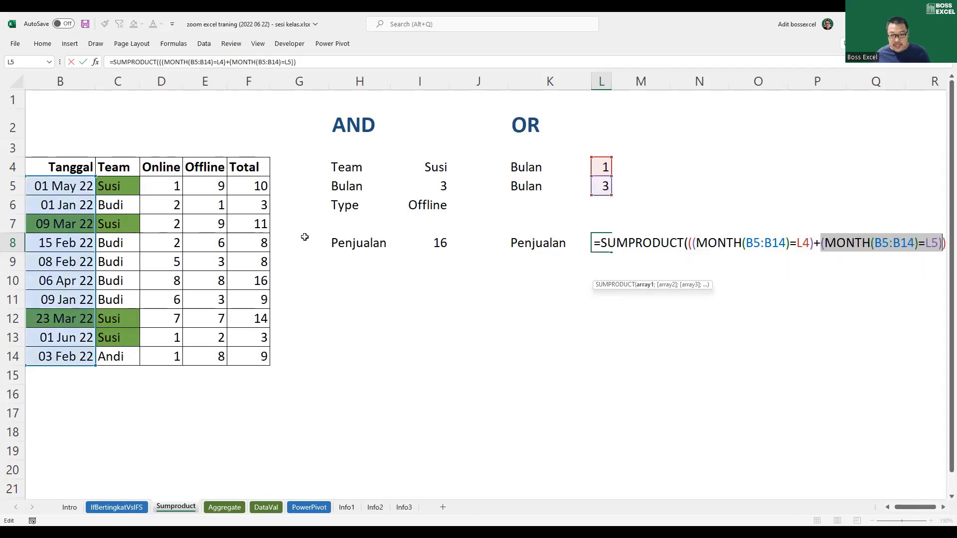
- Store the unfinished L8 formula as plain text by inserting a line break before its equals sign
left_click(593, 245)
key("alt+Return")
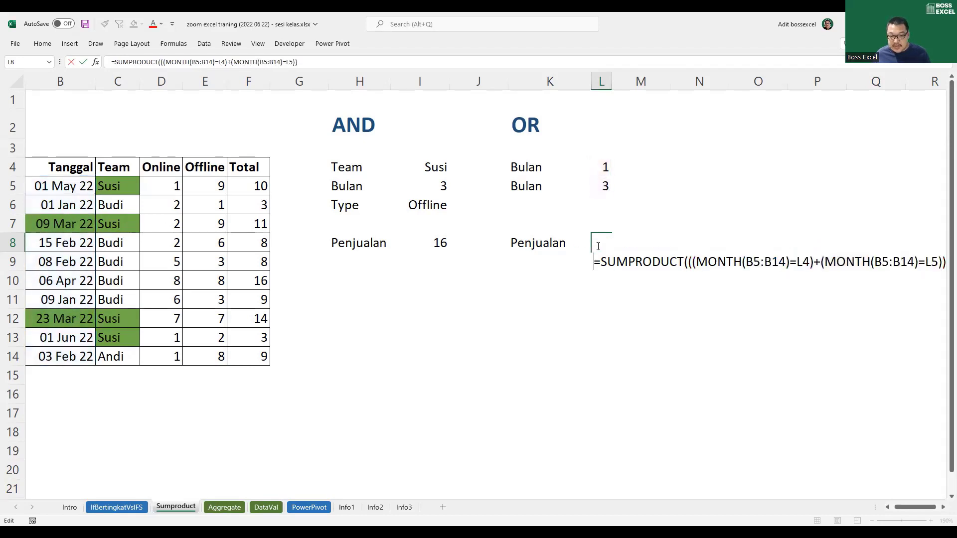
key("Return")
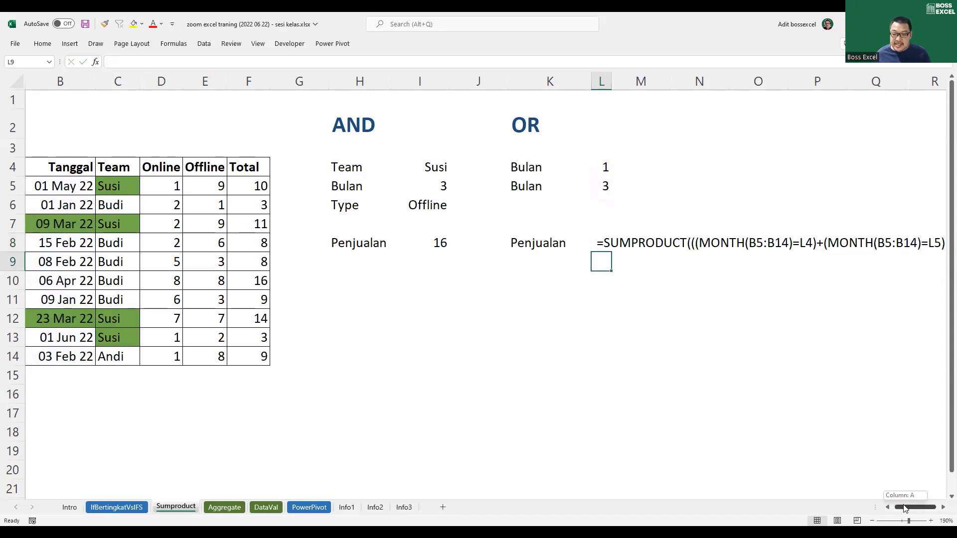
left_click(887, 507)
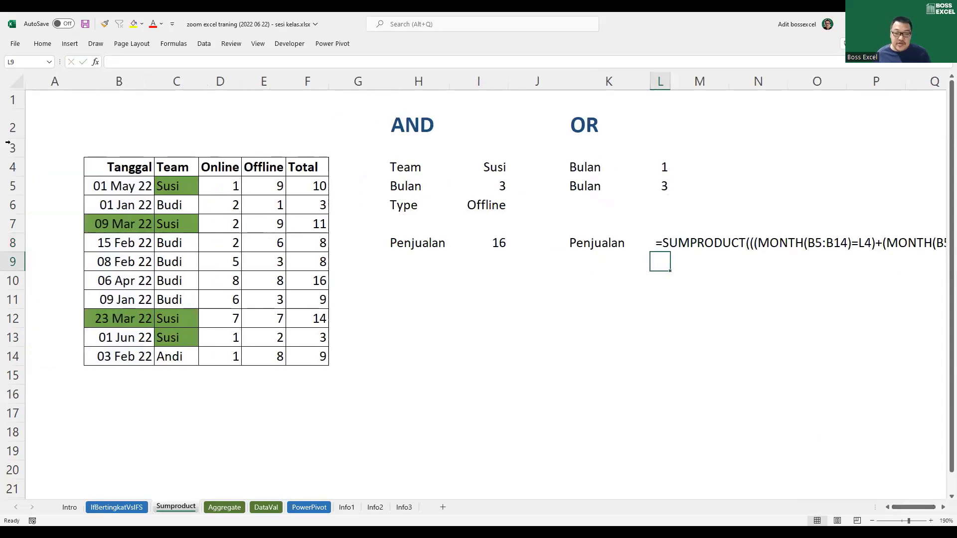
- Handwrite 0, 1, 0, 0, 0, 0, 1, 0, 0, 0 with the red pen down column A for the Bulan 1 condition, rows 5 to 14
left_click(97, 44)
left_click(92, 70)
left_click(94, 84)
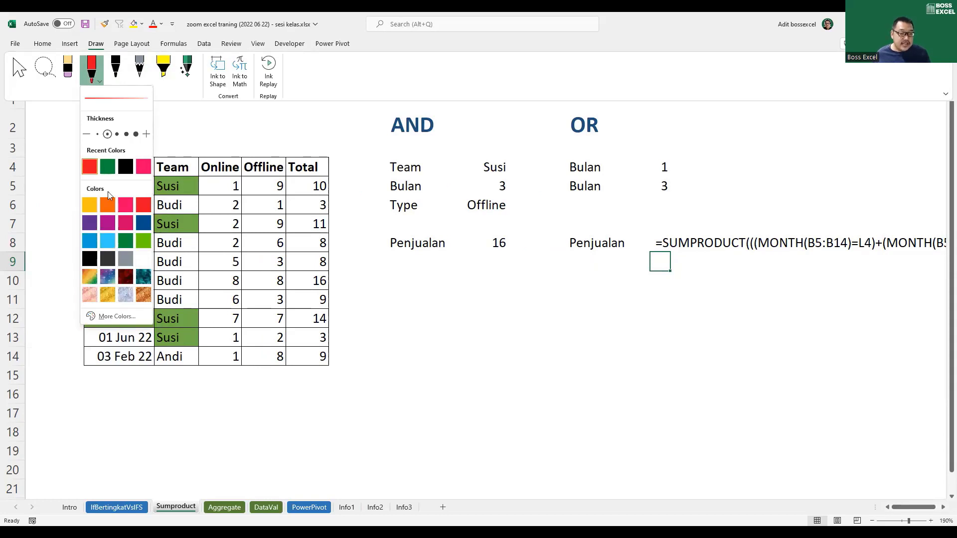
key("Escape")
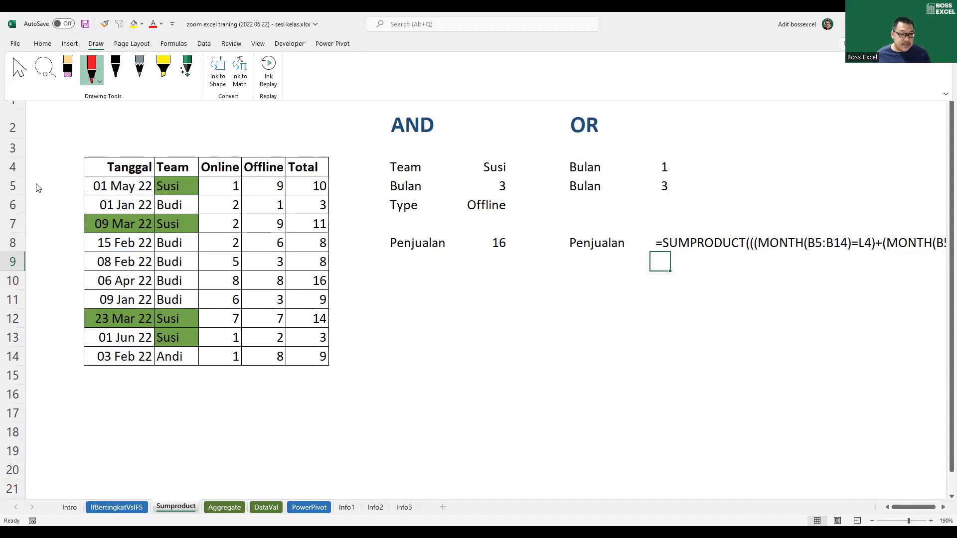
mouse_move(32, 180)
left_mouse_down()
mouse_move(38, 361)
mouse_move(38, 337)
left_mouse_up()
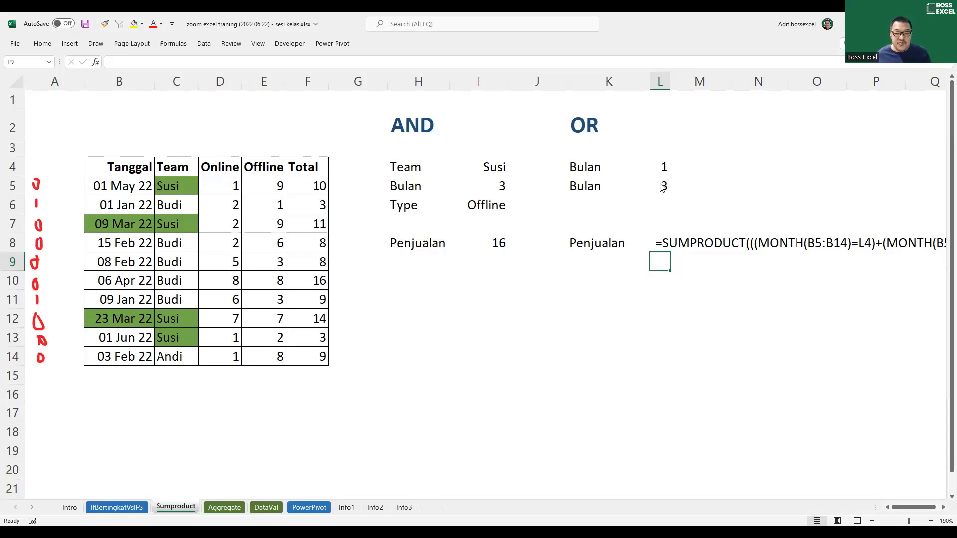
- Handwrite a second red column, 0, 0, 1, 0, 0, 0, 0, 1, 0, 0, just before the Tanggal dates for the Bulan 3 condition
left_click_drag(78, 182, 77, 227)
left_click_drag(79, 238, 81, 249)
mouse_move(78, 252)
left_mouse_down()
mouse_move(87, 263)
mouse_move(81, 288)
mouse_move(86, 279)
left_mouse_up()
mouse_move(77, 294)
left_mouse_down()
mouse_move(80, 305)
mouse_move(82, 295)
left_mouse_up()
mouse_move(77, 310)
left_mouse_down()
mouse_move(76, 345)
mouse_move(86, 343)
left_mouse_up()
mouse_move(76, 351)
left_mouse_down()
mouse_move(78, 360)
mouse_move(86, 348)
left_mouse_up()
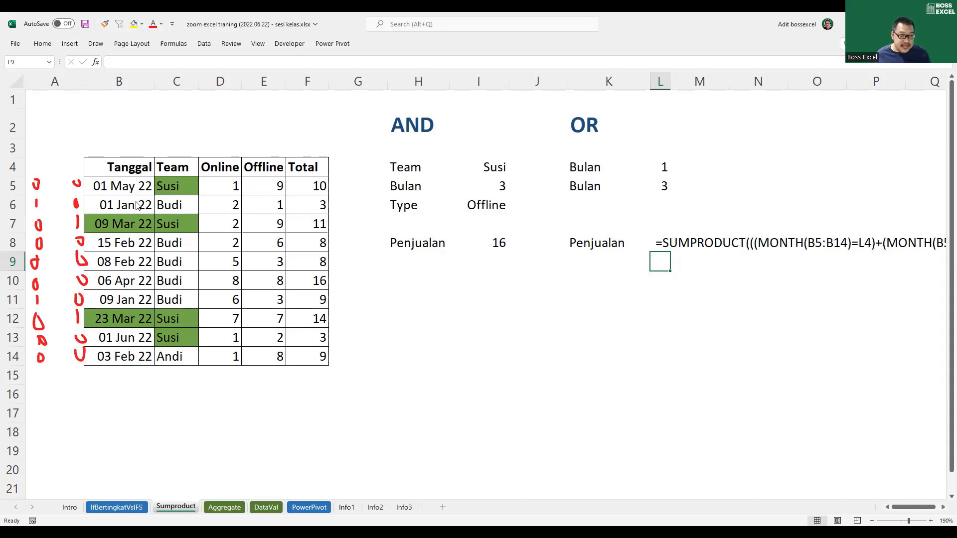
- Handwrite a third red column, 0, 1, 1, 0, 0, 0, 1, 1, 0, 0, in the Online column for the summed month conditions
left_click_drag(214, 182, 208, 211)
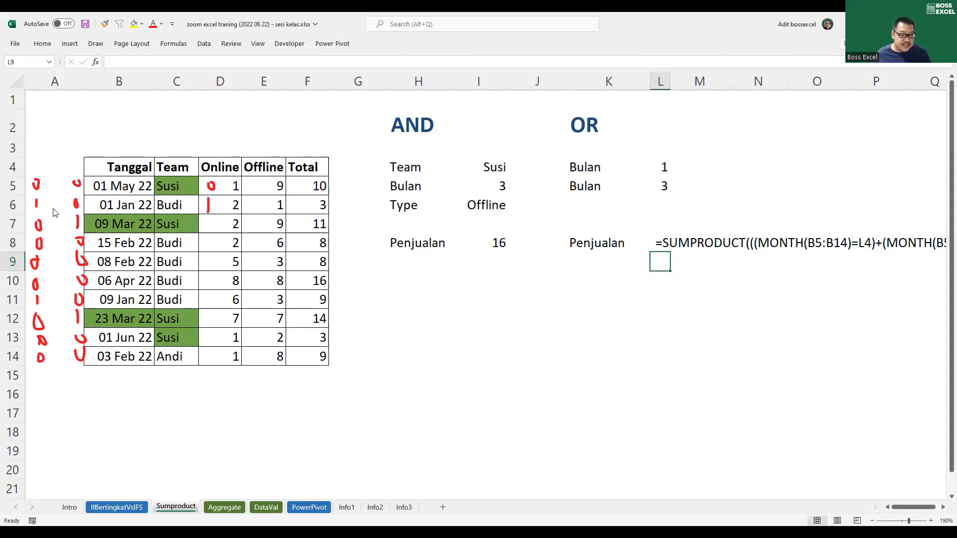
left_click_drag(207, 221, 207, 227)
left_click_drag(205, 276, 207, 239)
left_click_drag(207, 295, 206, 343)
mouse_move(207, 349)
left_mouse_down()
mouse_move(212, 363)
mouse_move(205, 351)
left_mouse_up()
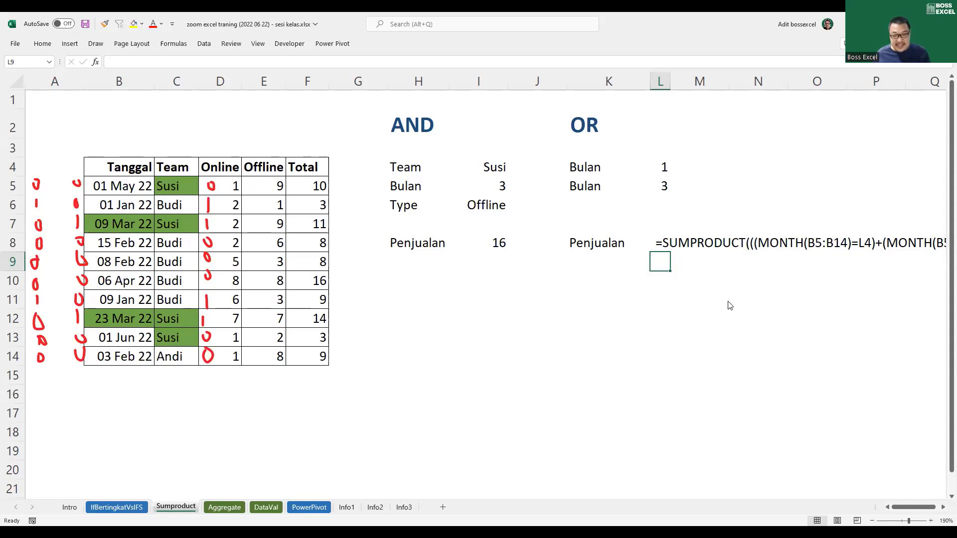
- Evaluate the summed month conditions in the L8 formula as an array, restore the expression and store the formula as plain text again
double_click(656, 247)
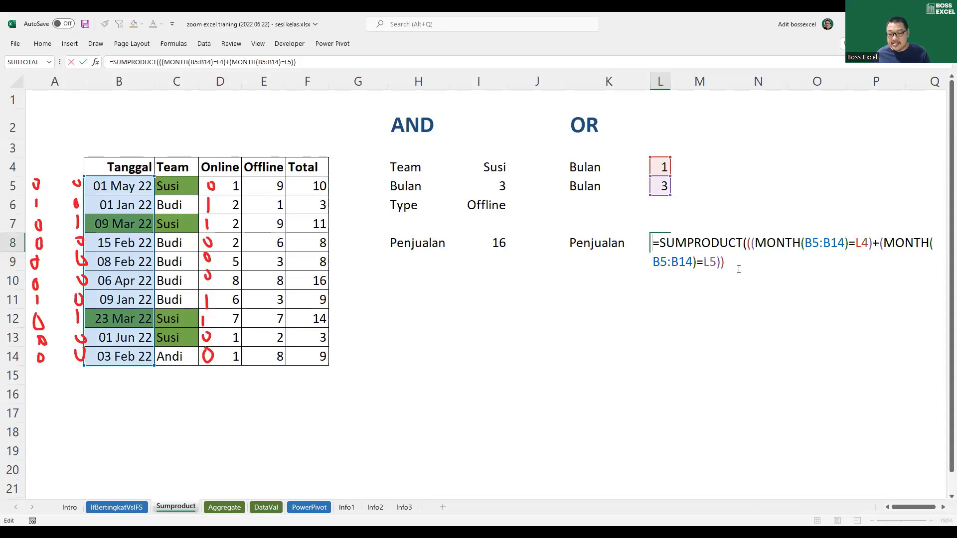
left_click_drag(720, 262, 750, 257)
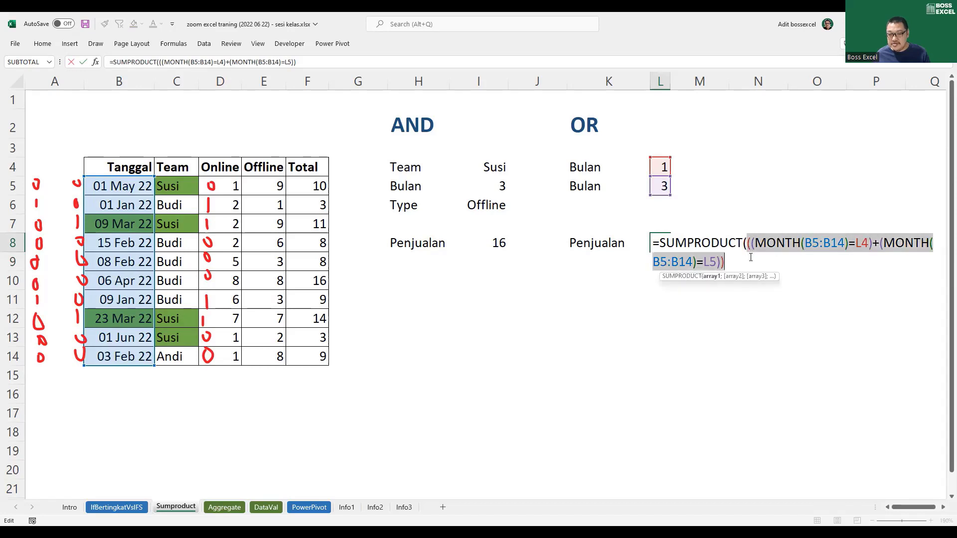
key("F9")
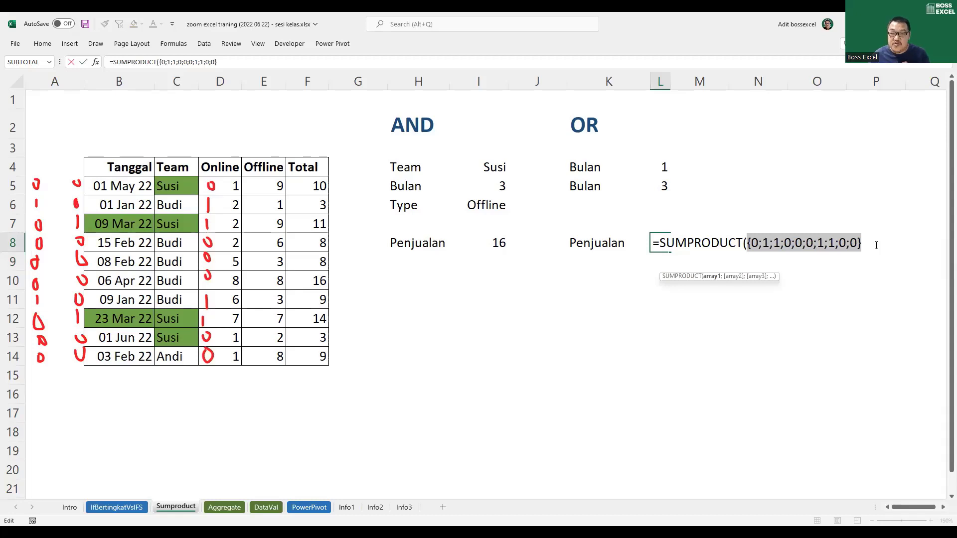
key("ctrl+z")
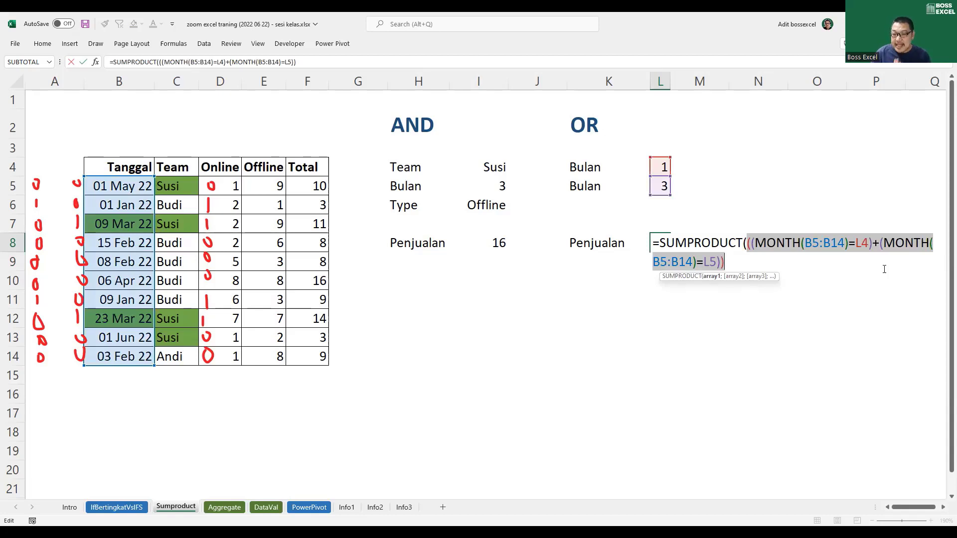
left_click(748, 265)
left_click(659, 242)
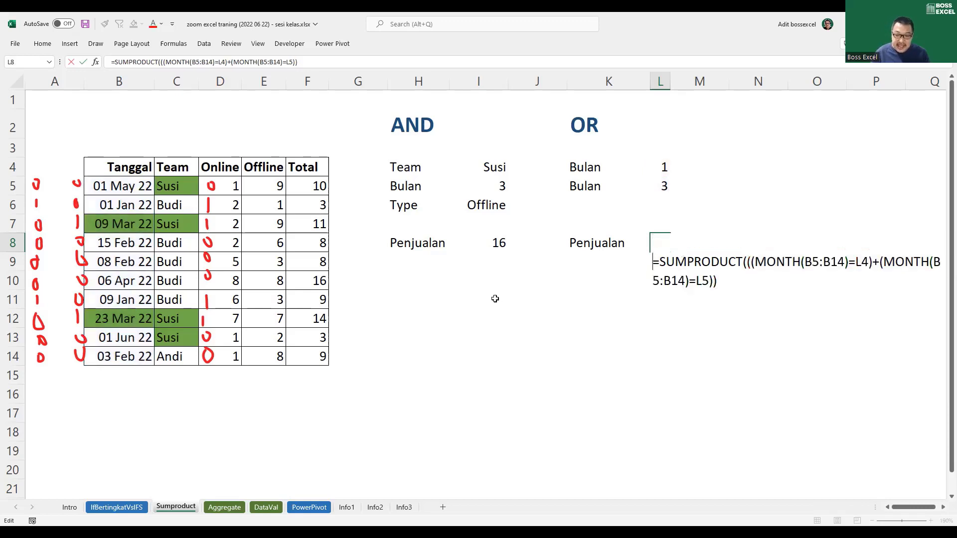
key("Return")
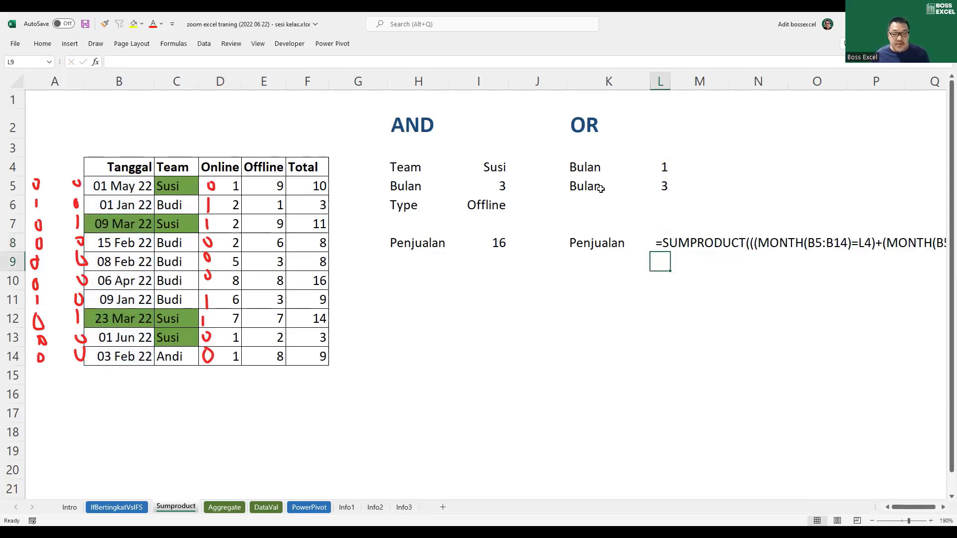
- Select the Total range F5:F14, and single out F6, F7, F11 and F12 for the rows marked 1 to check their sum
left_click_drag(309, 184, 323, 355)
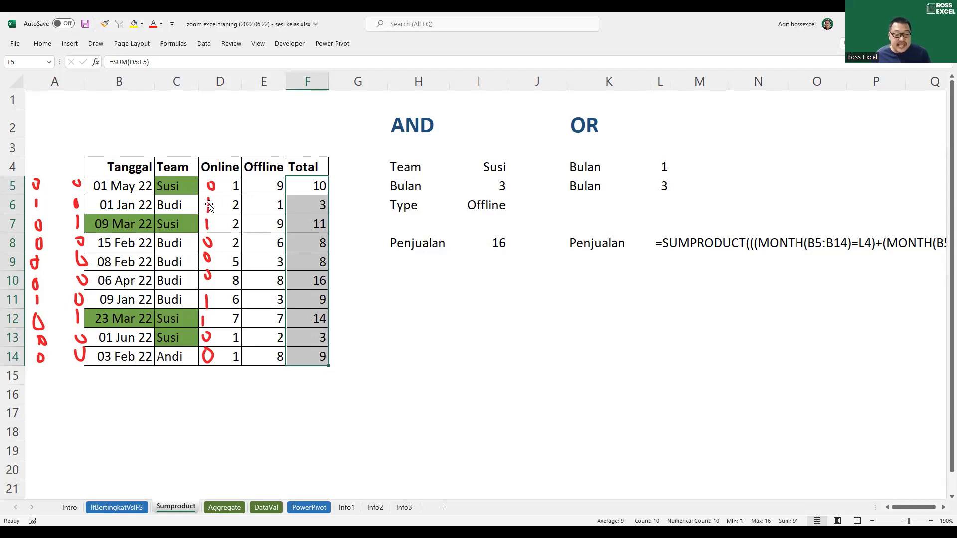
left_click(312, 207)
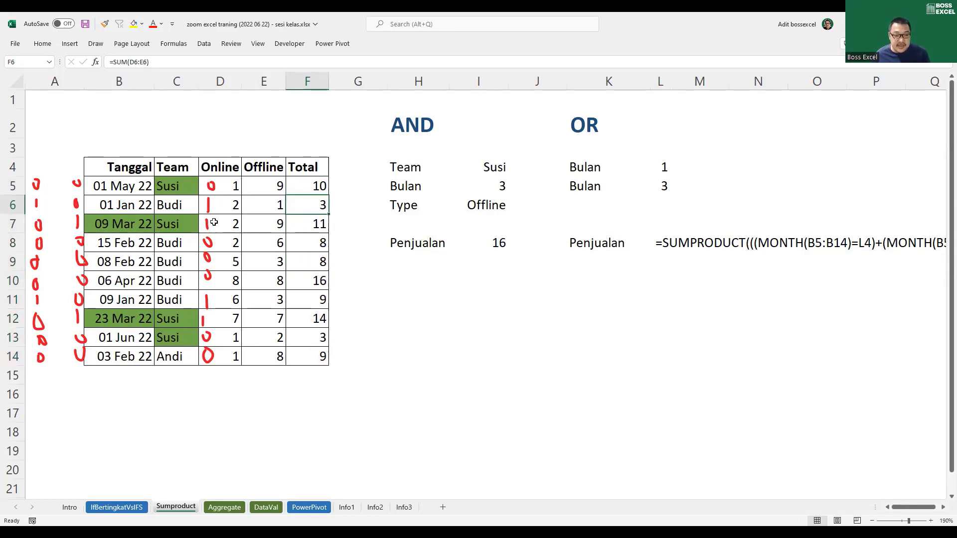
left_click(310, 223)
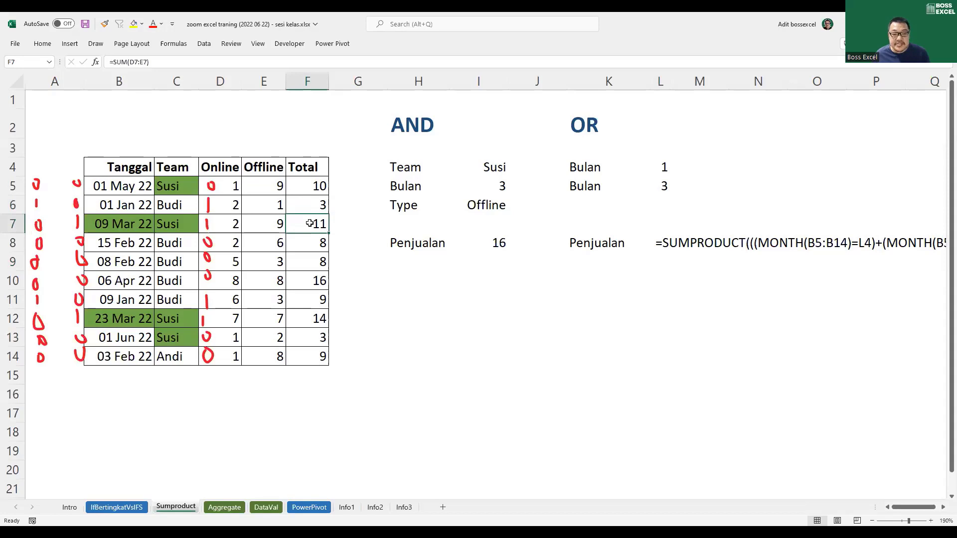
left_click_drag(310, 223, 310, 206)
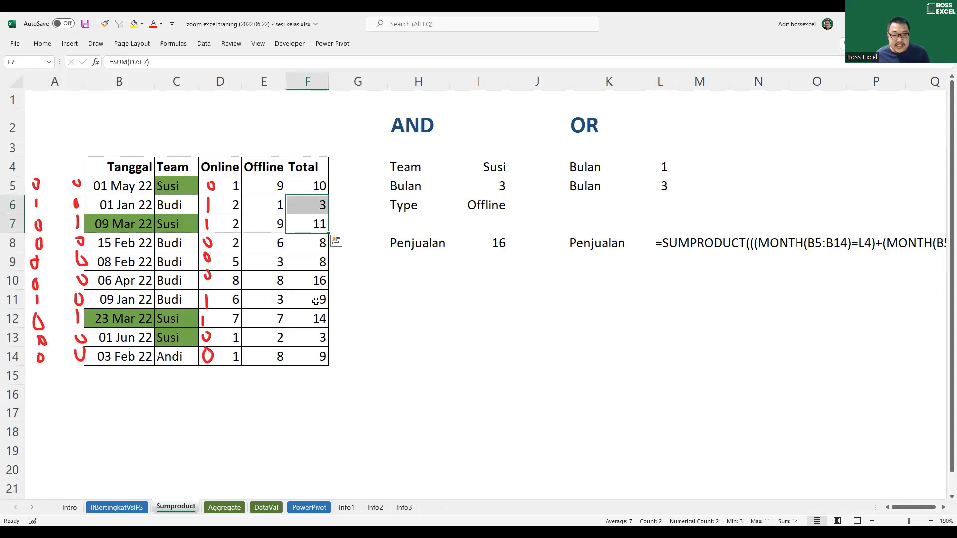
left_click(316, 301, "ctrl")
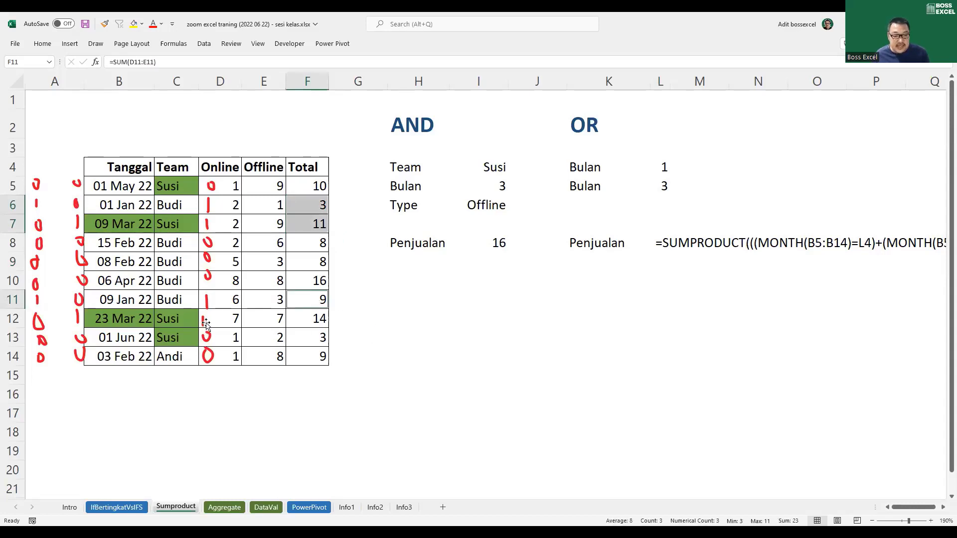
left_click(317, 320, "ctrl")
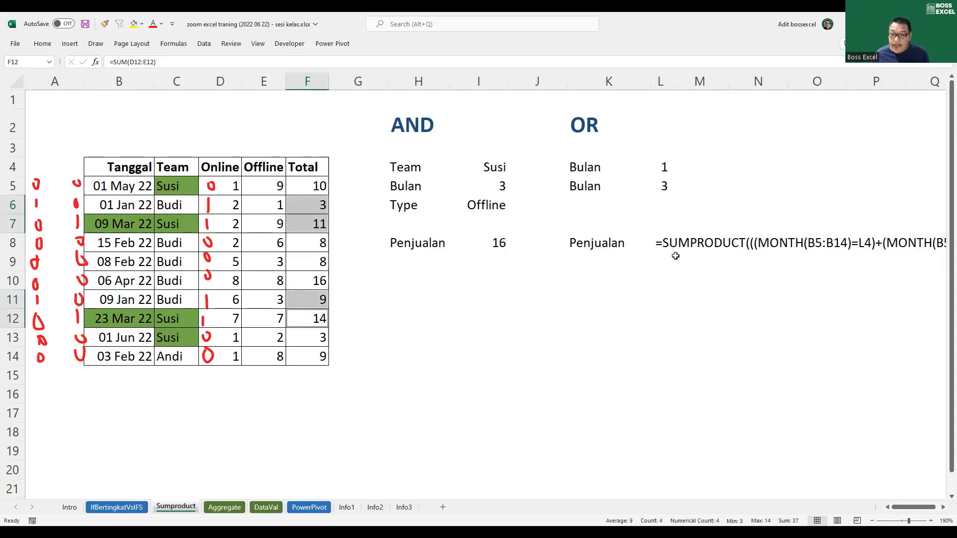
- Complete the L8 formula as =SUMPRODUCT(((MONTH(B5:B14)=L4)+(MONTH(B5:B14)=L5))*F5:F14)
left_click(658, 244)
double_click(658, 244)
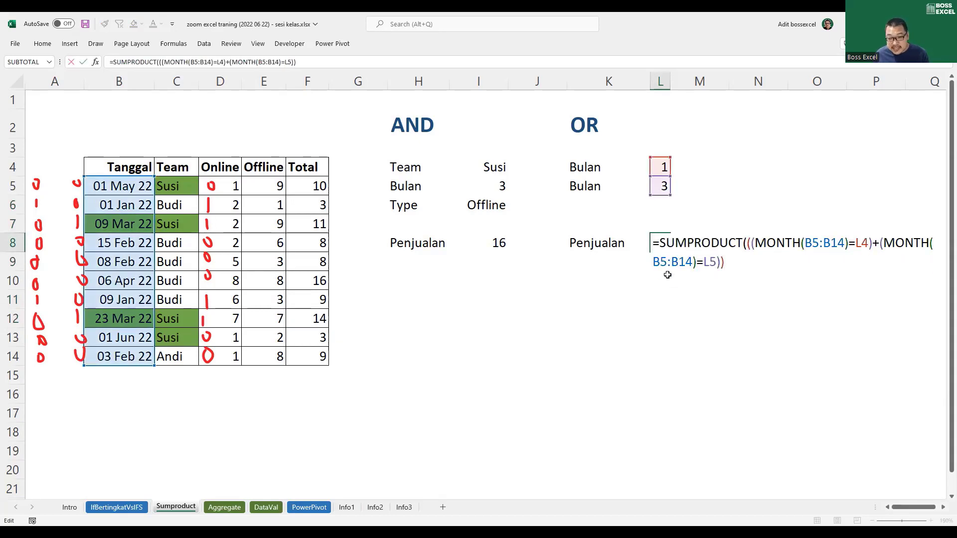
left_click(732, 261)
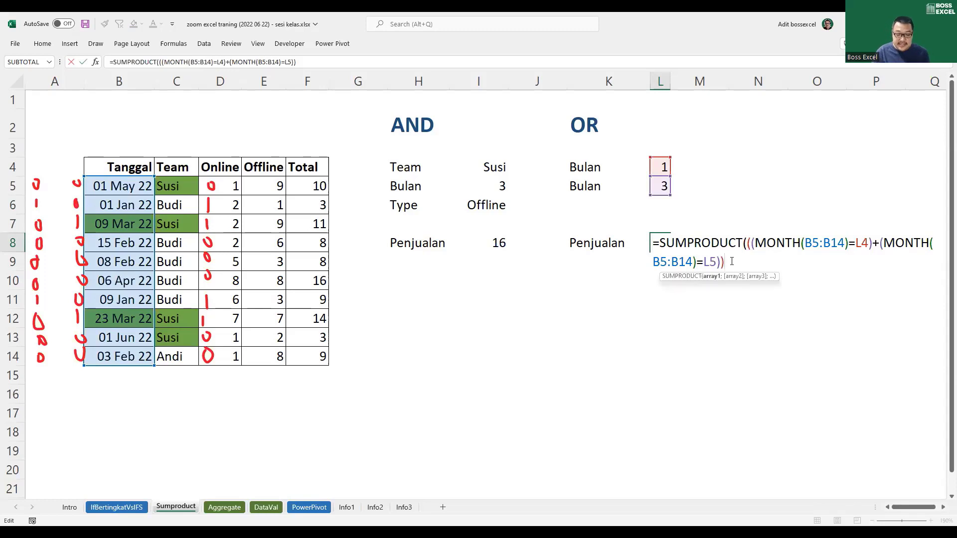
type("*")
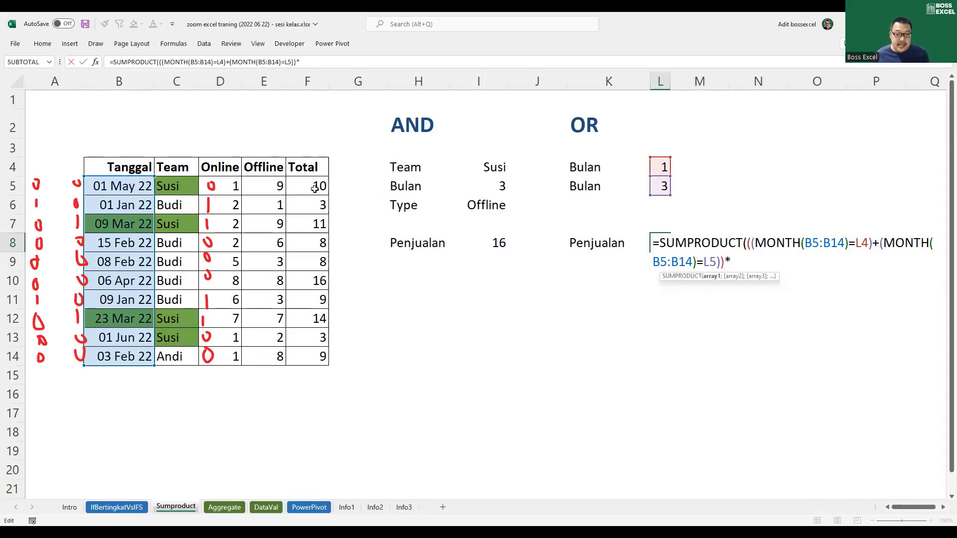
left_click_drag(322, 189, 314, 348)
type(")")
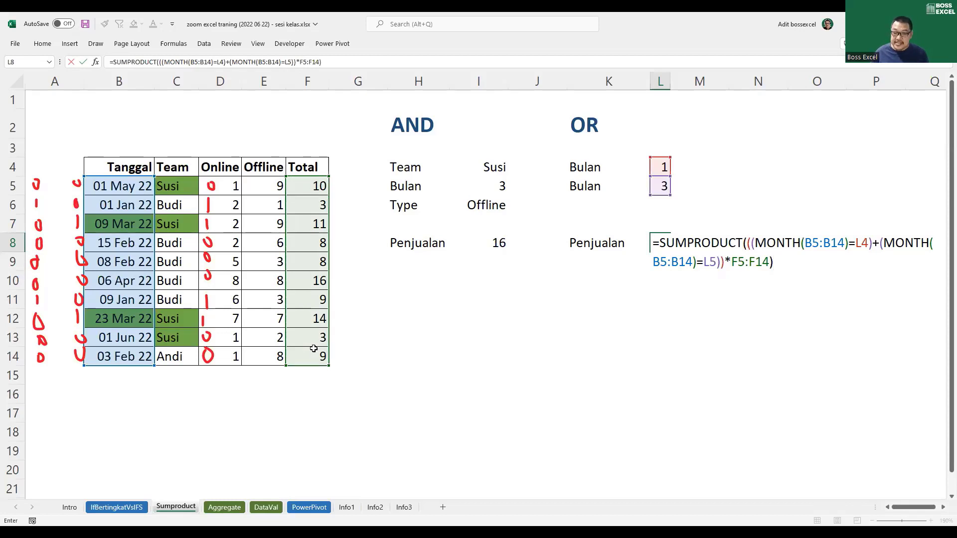
key("Return")
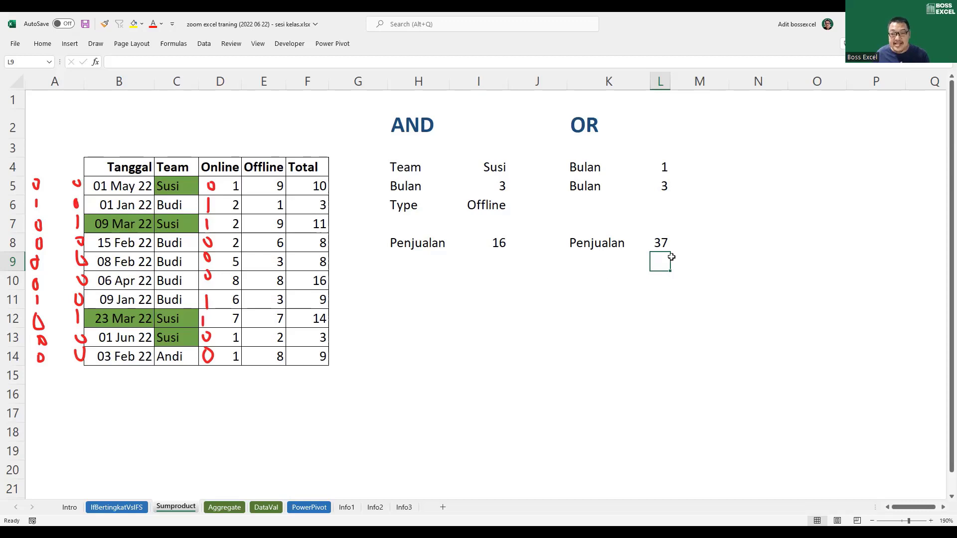
- Test the OR formula with the first Bulan criterion in L4 set to 2, and reset the criterion to 1
left_click(657, 171)
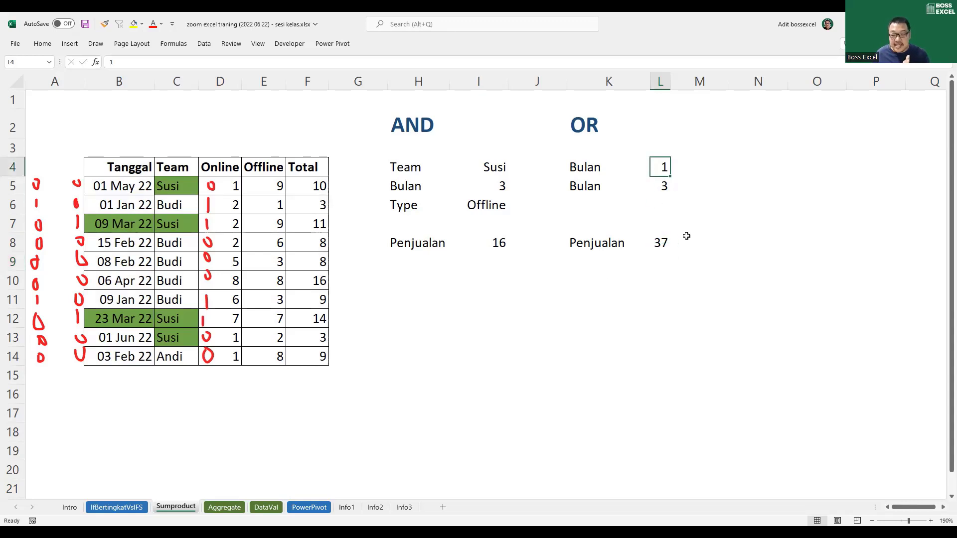
type("2")
key("Return")
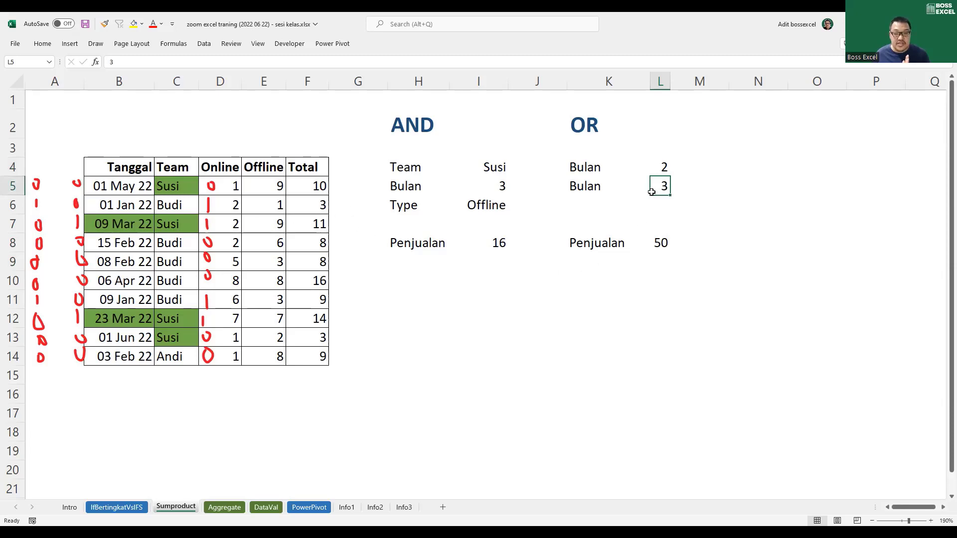
left_click(660, 243)
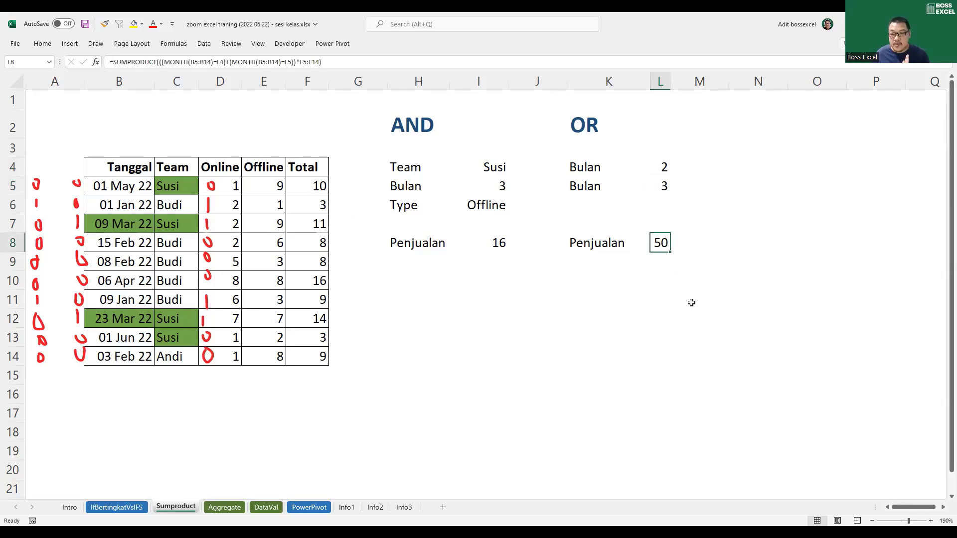
left_click(662, 164)
type("1")
key("ctrl+Return")
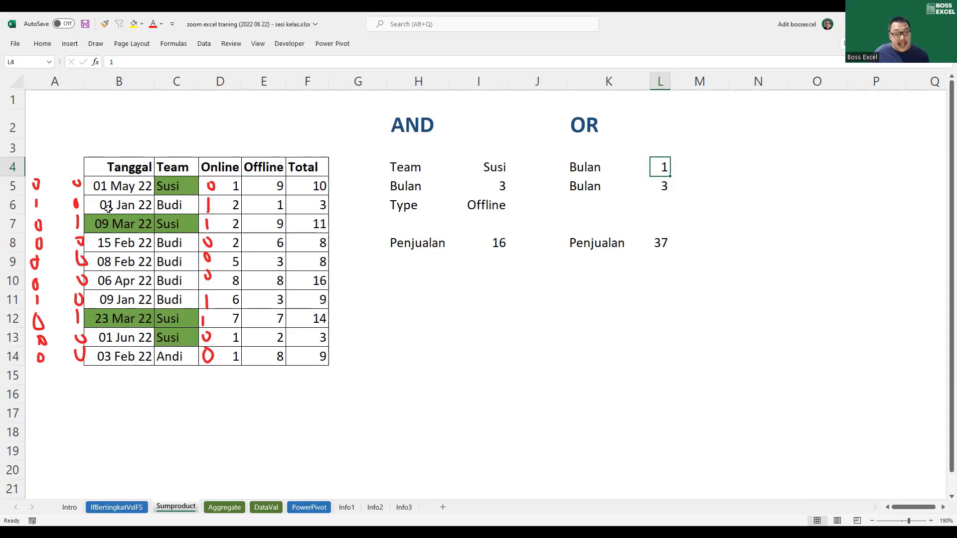
- Review the sales table, the AND and OR criteria blocks and the finished formula in L8
left_click_drag(120, 170, 307, 351)
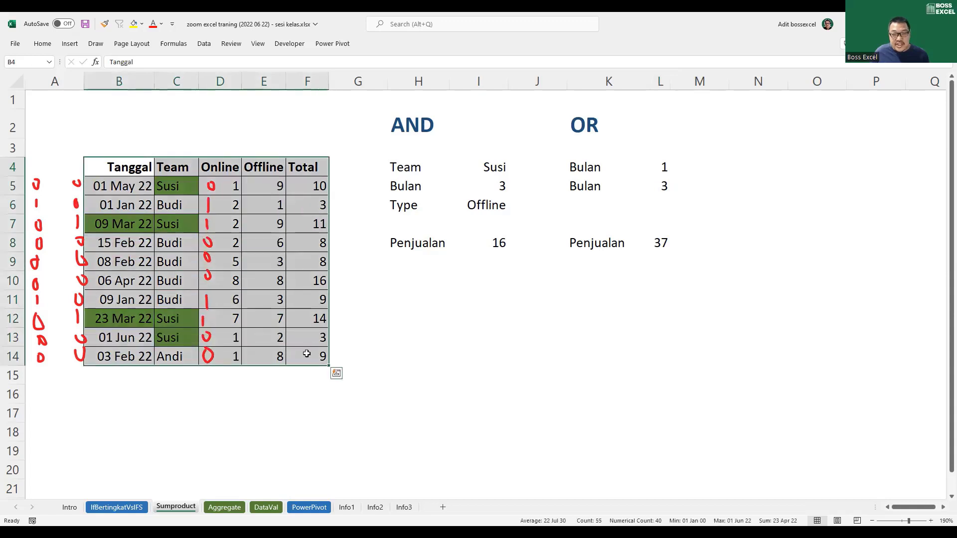
left_click_drag(149, 125, 884, 171)
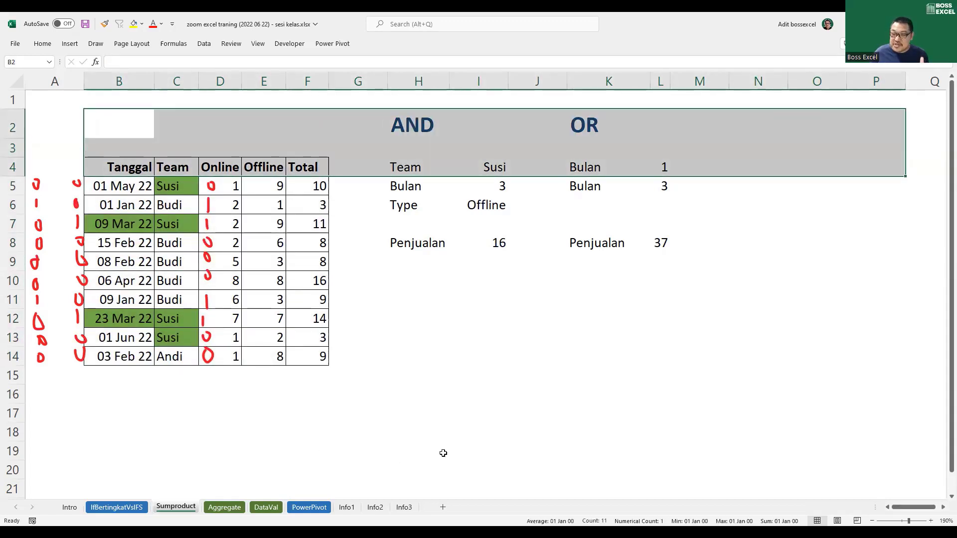
left_click_drag(209, 179, 314, 351)
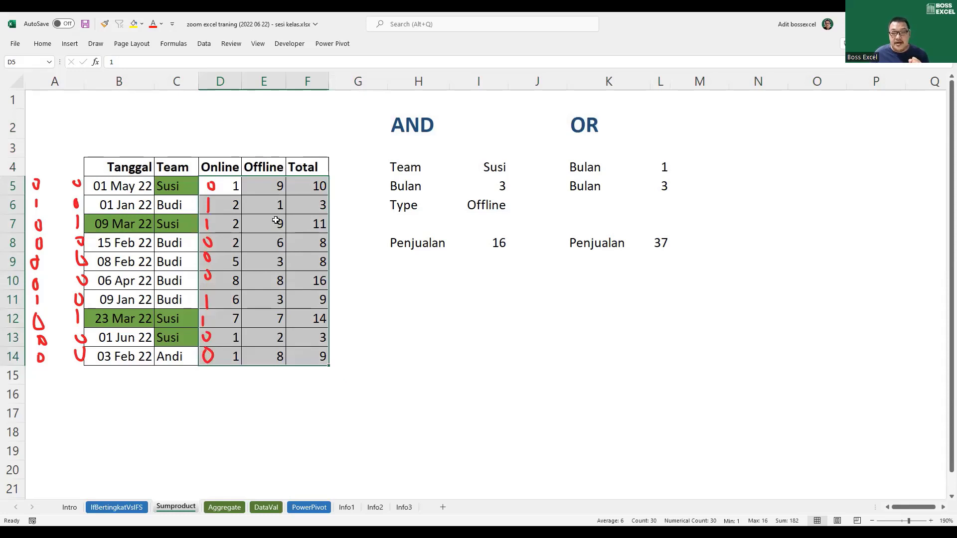
left_click_drag(125, 128, 606, 405)
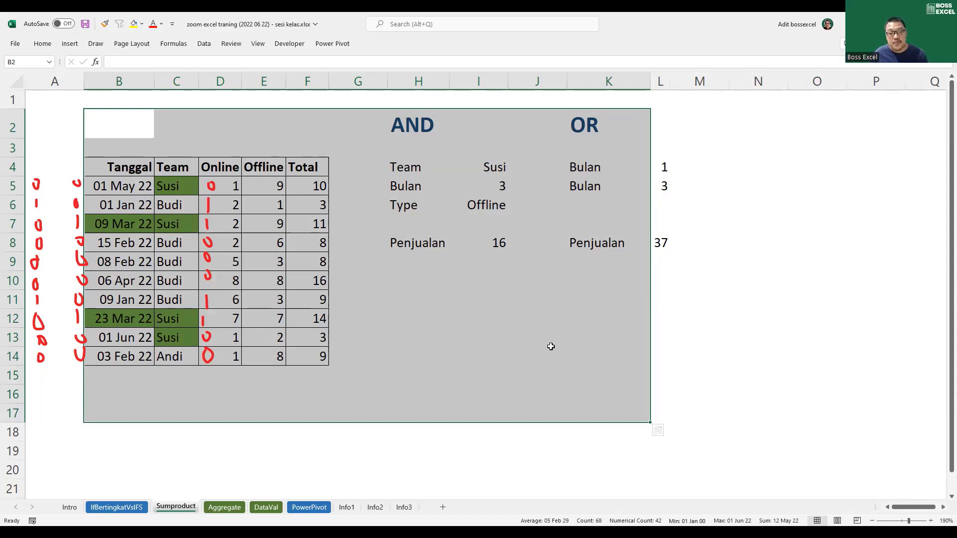
left_click(656, 251)
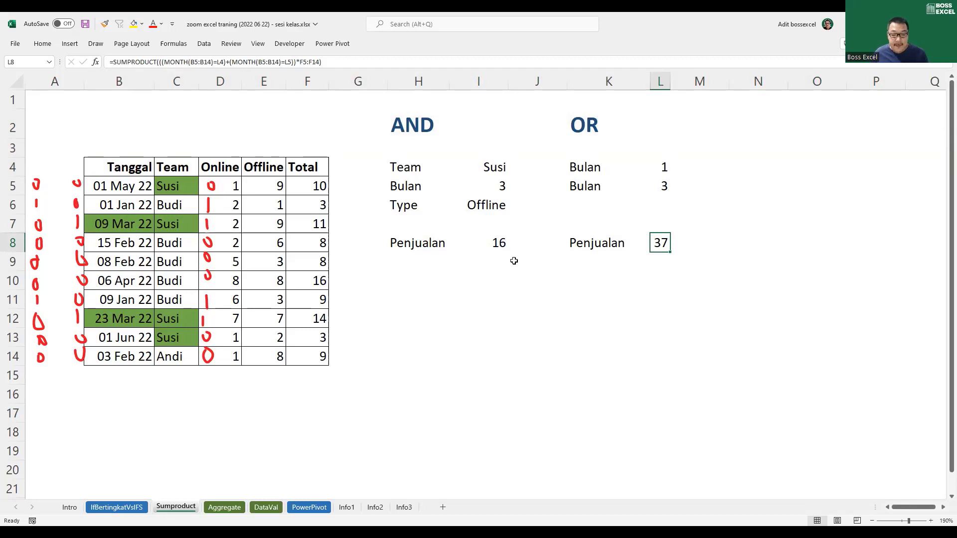
- Open the Aggregate sheet and look over its function description and sales tables
left_click(241, 507)
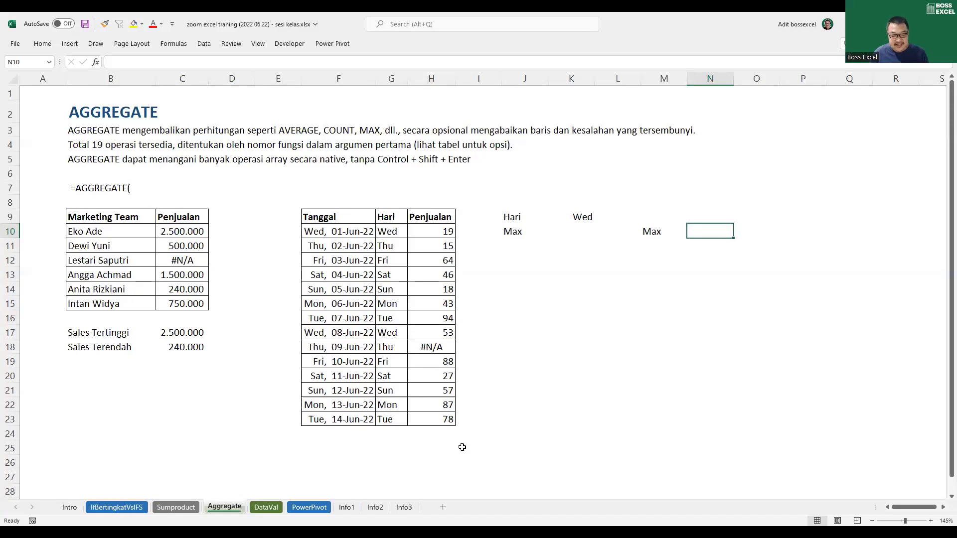
left_click(514, 361)
scroll(513, 359, "up", 1)
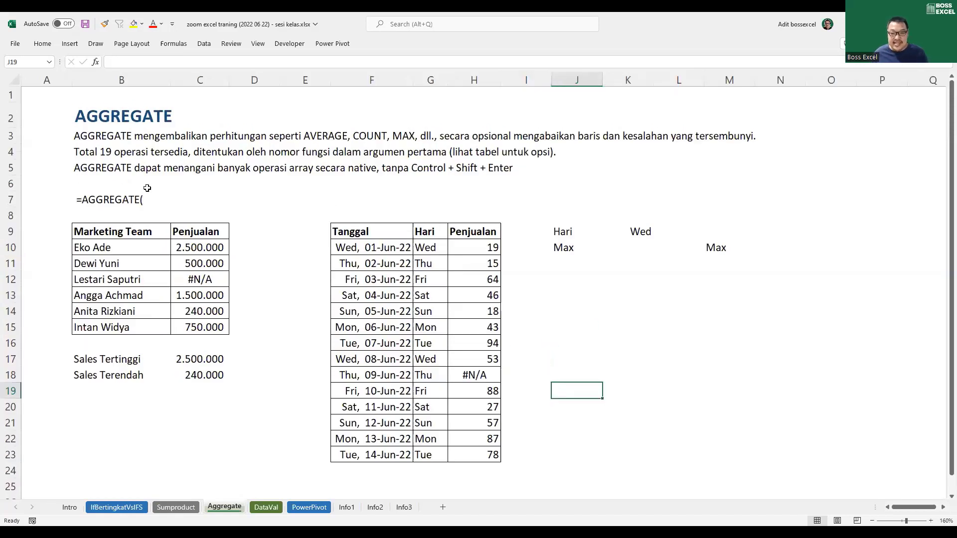
left_click(402, 68)
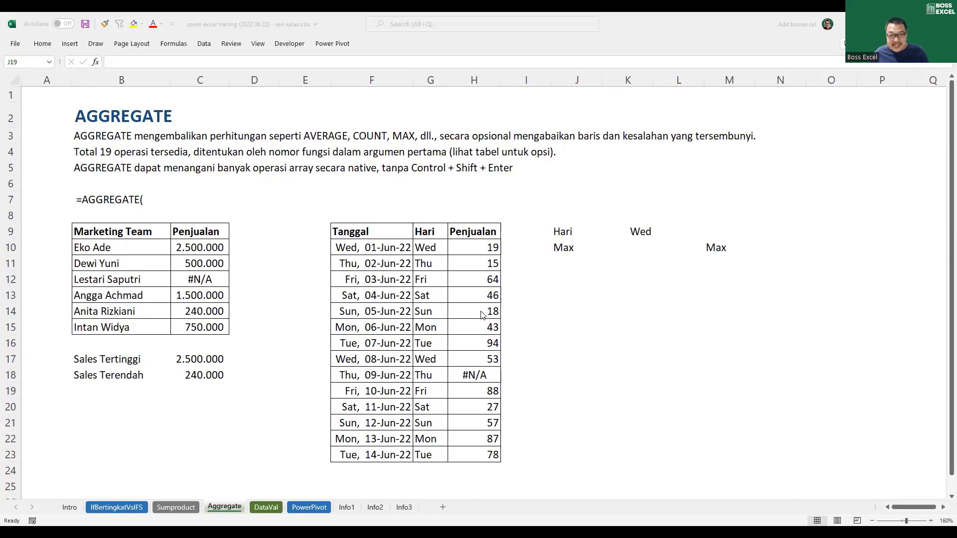
- Return to the Sumproduct sheet and select the Tanggal dates in B5:B14
left_click(186, 508)
left_click_drag(153, 186, 121, 352)
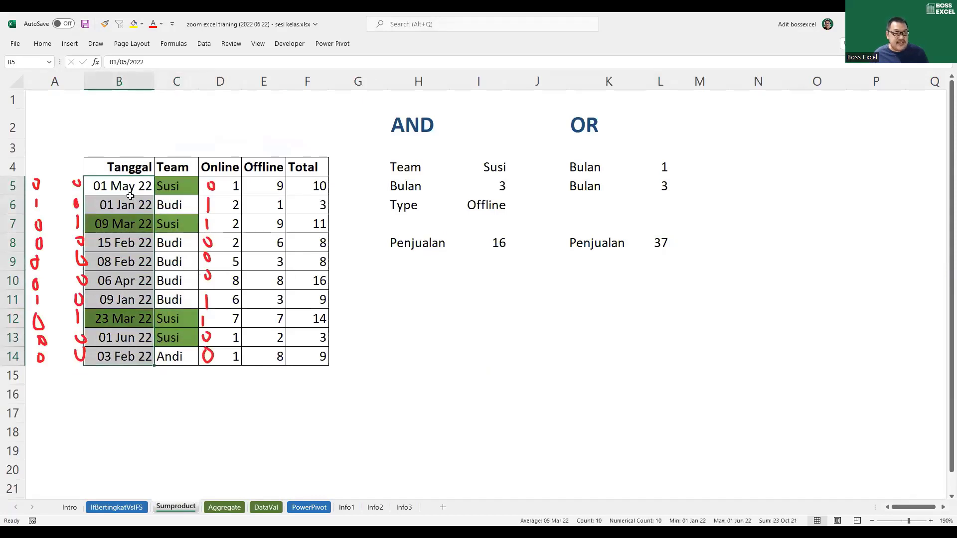
left_click_drag(116, 352, 118, 352)
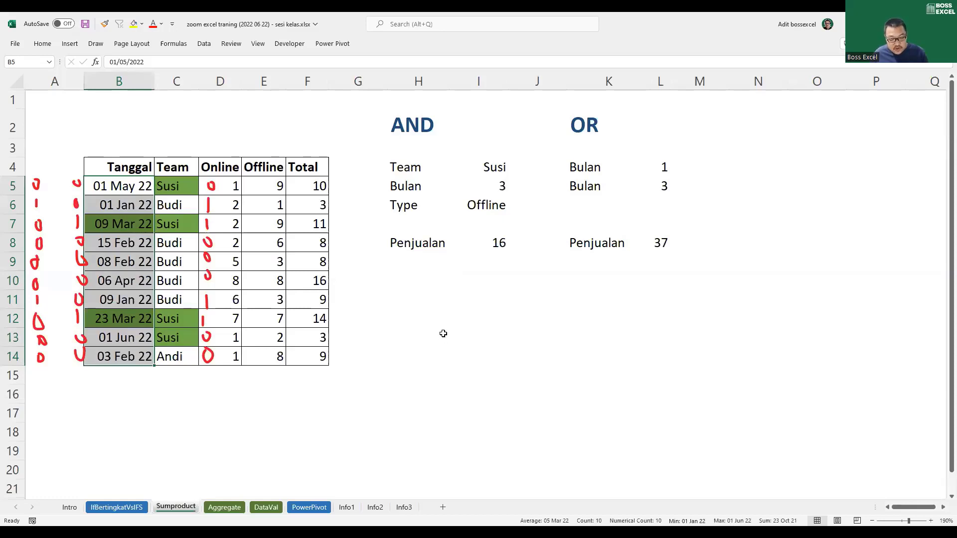
- Review the conditional formatting rule applied to the Tanggal dates in B5:B14 and close the rules manager
key("alt+h")
key("l")
key("r")
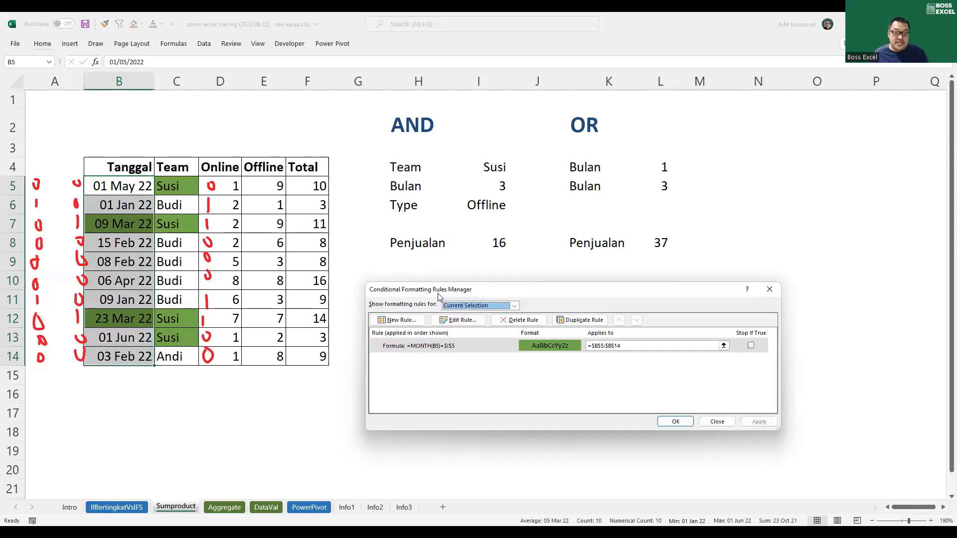
left_click_drag(432, 290, 249, 172)
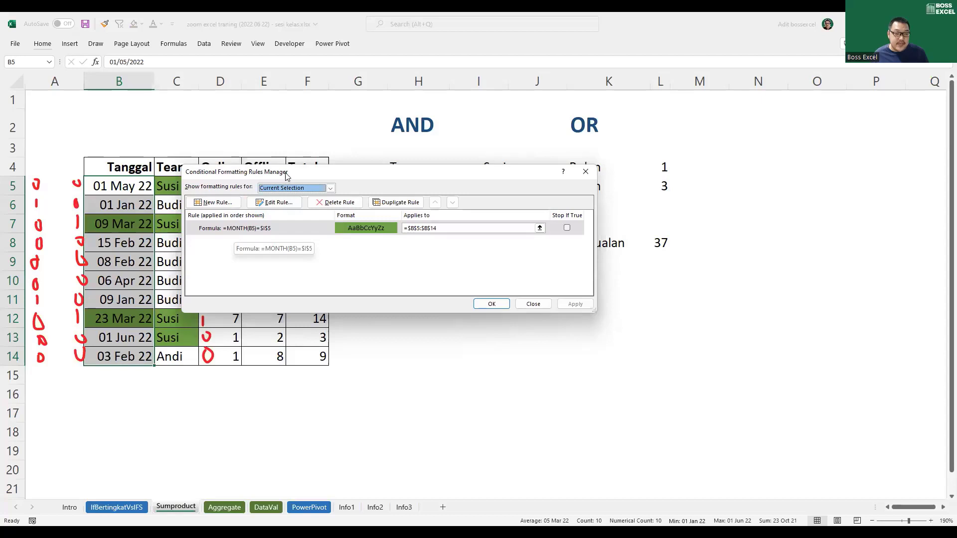
left_click_drag(287, 175, 272, 216)
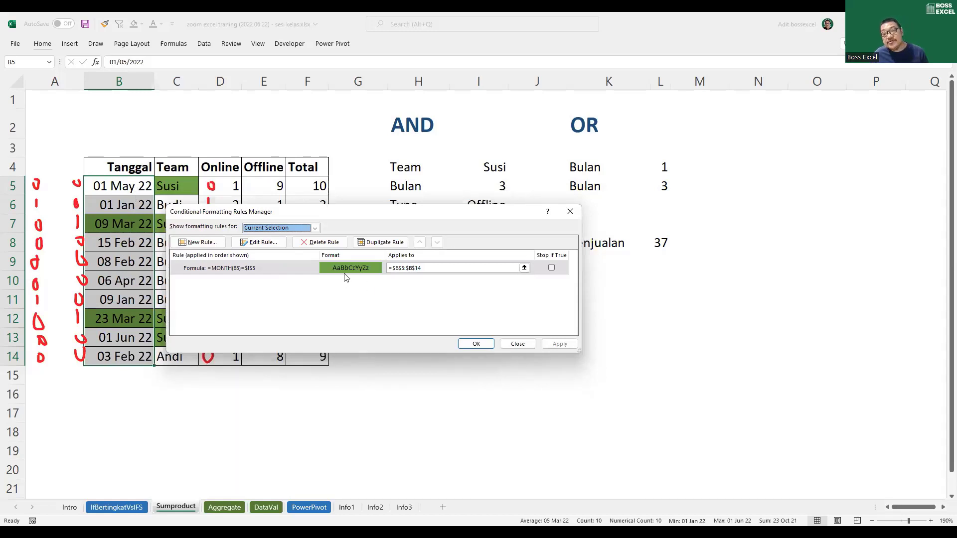
left_click(570, 211)
- Set the Bulan criterion in the AND section to 2 and check the highlighted dates in the Tanggal column
left_click(504, 191)
type("2")
key("Return")
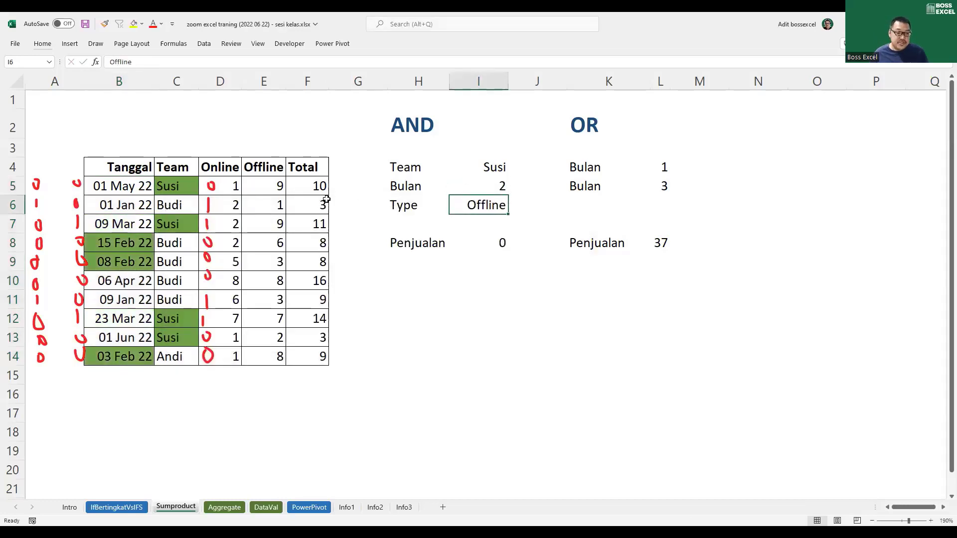
left_click_drag(134, 241, 136, 357)
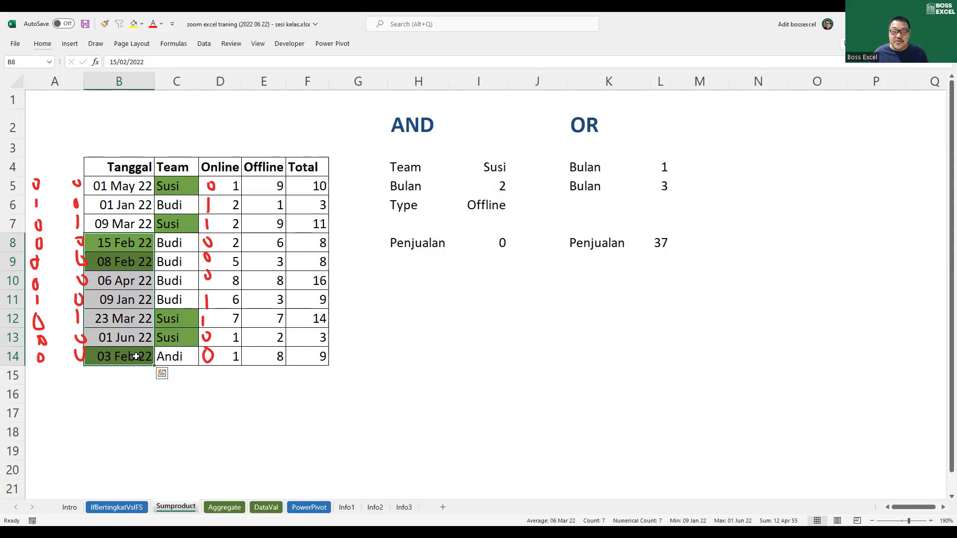
left_click(487, 318)
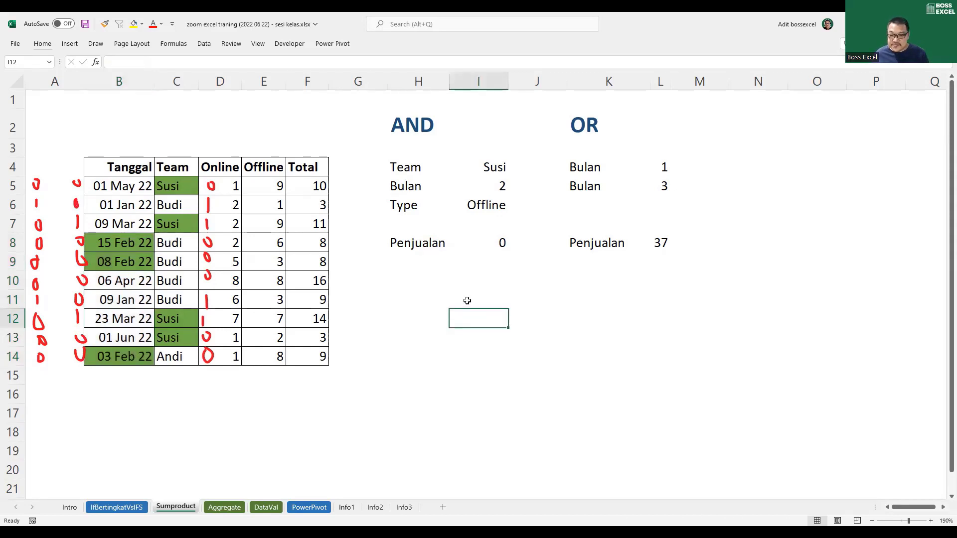
- Open the Aggregate sheet and read the description of the AGGREGATE function in row 3
left_click(225, 507)
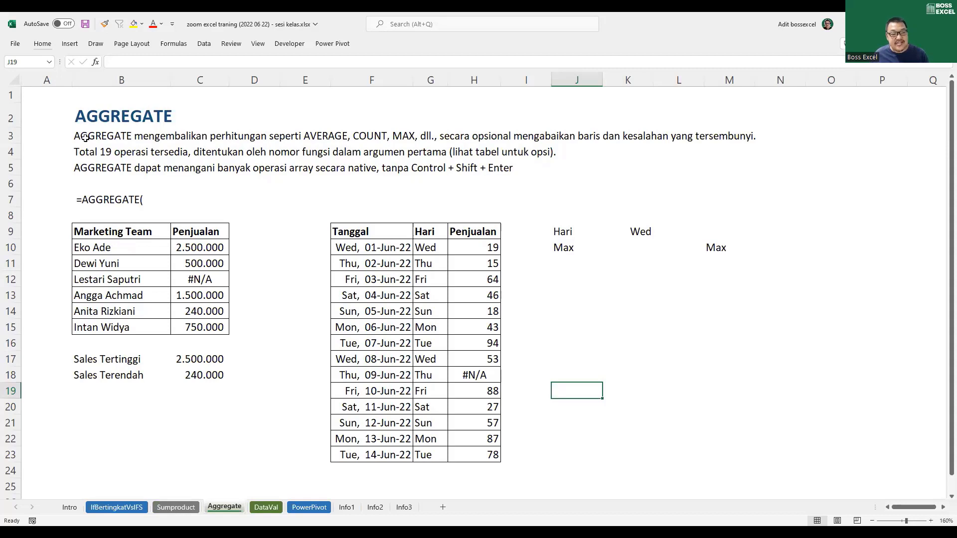
left_click_drag(84, 140, 399, 137)
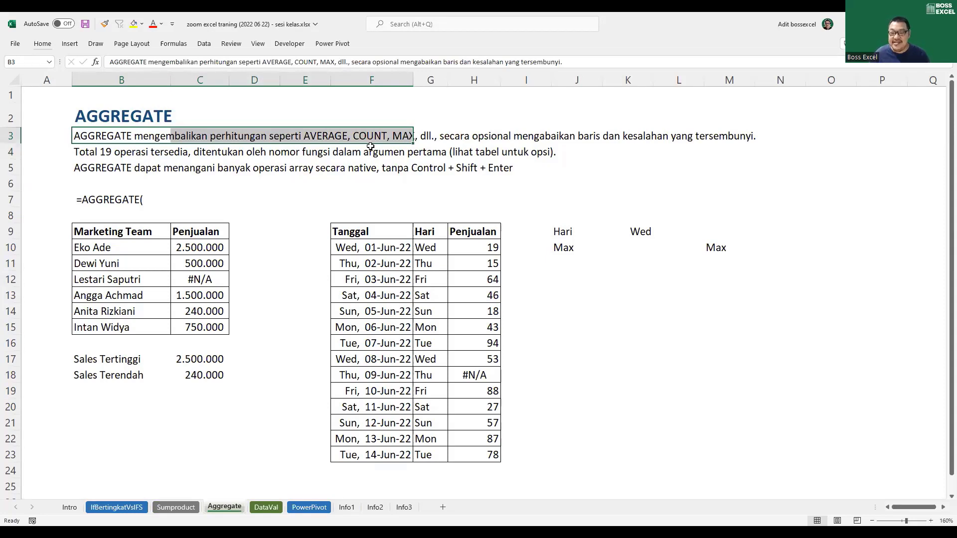
left_click(317, 135)
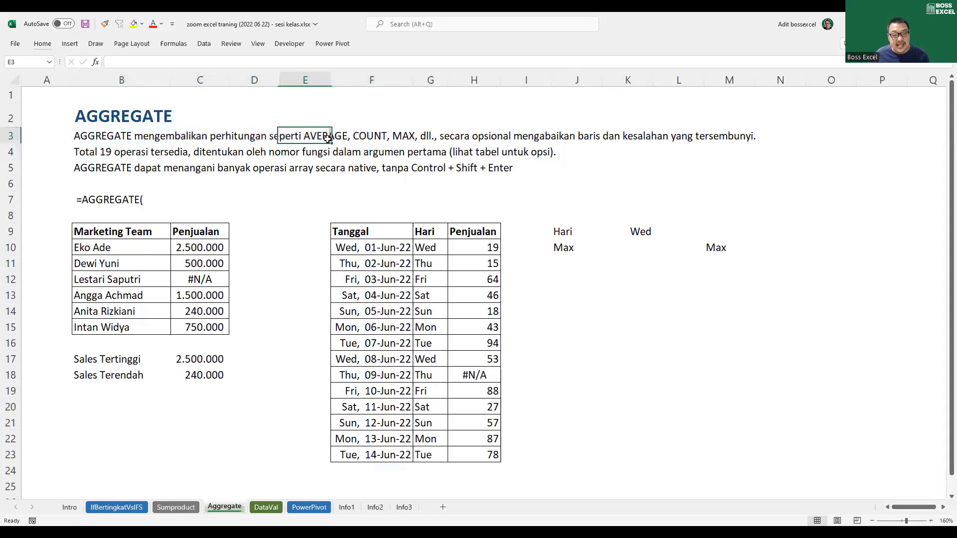
left_click(371, 138)
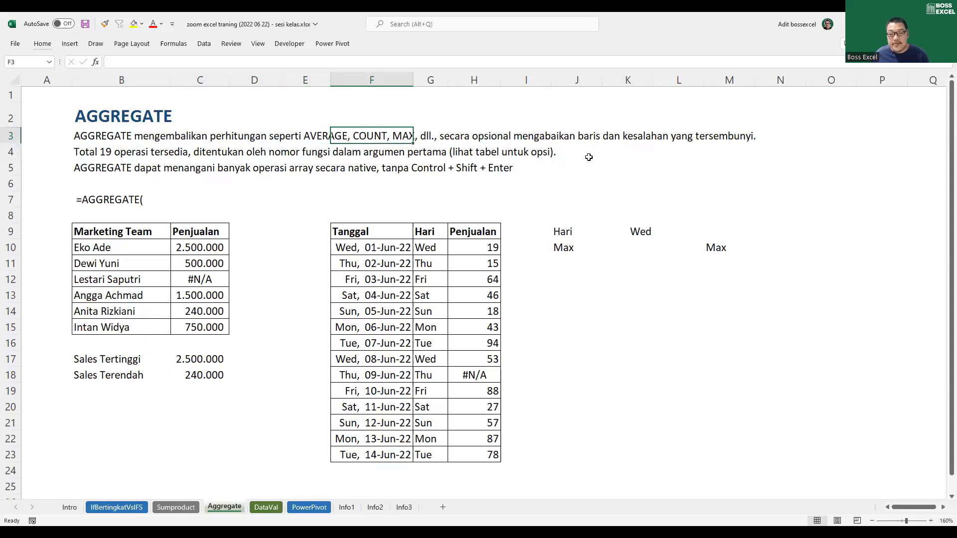
left_click(548, 141)
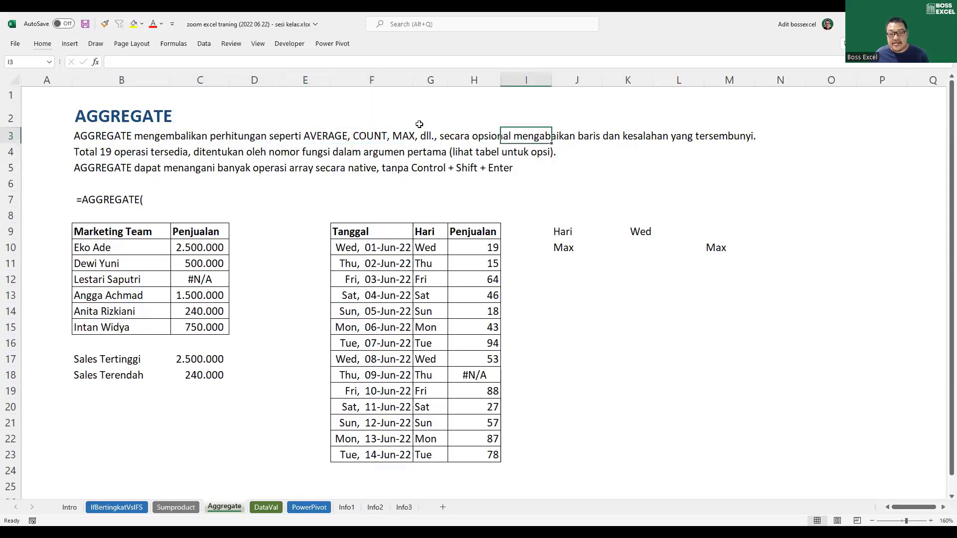
- Replace the word "kesalahan" with "error" in the AGGREGATE description in B3
left_click(89, 131)
double_click(481, 62)
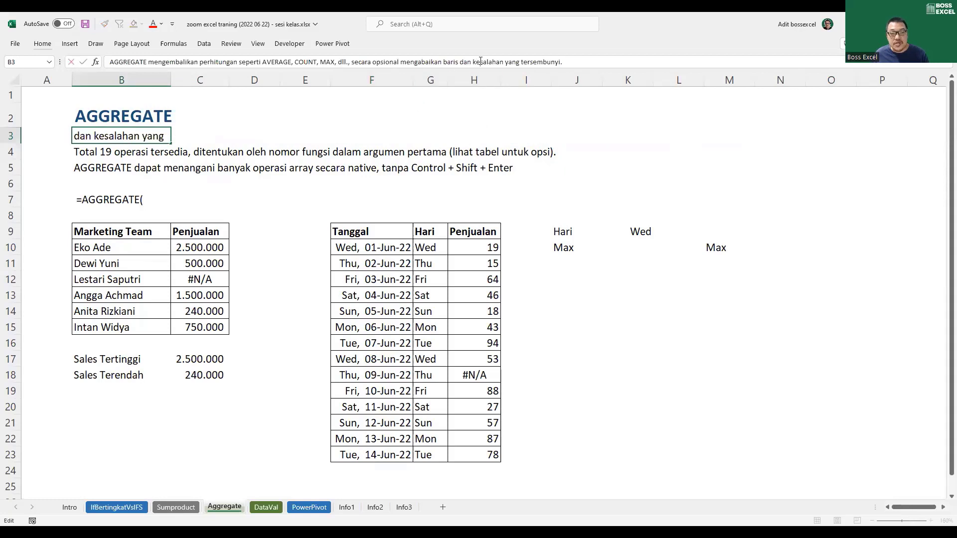
type("error")
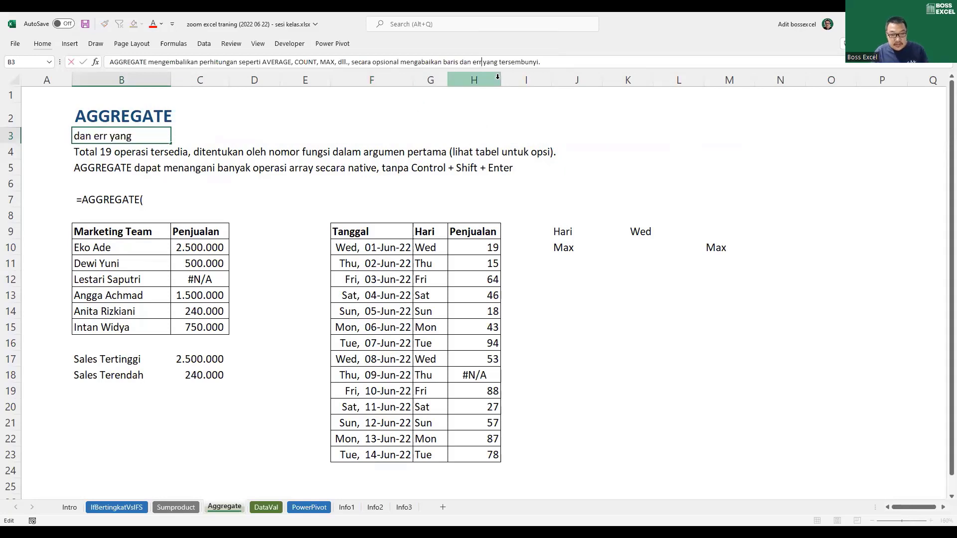
key("Return")
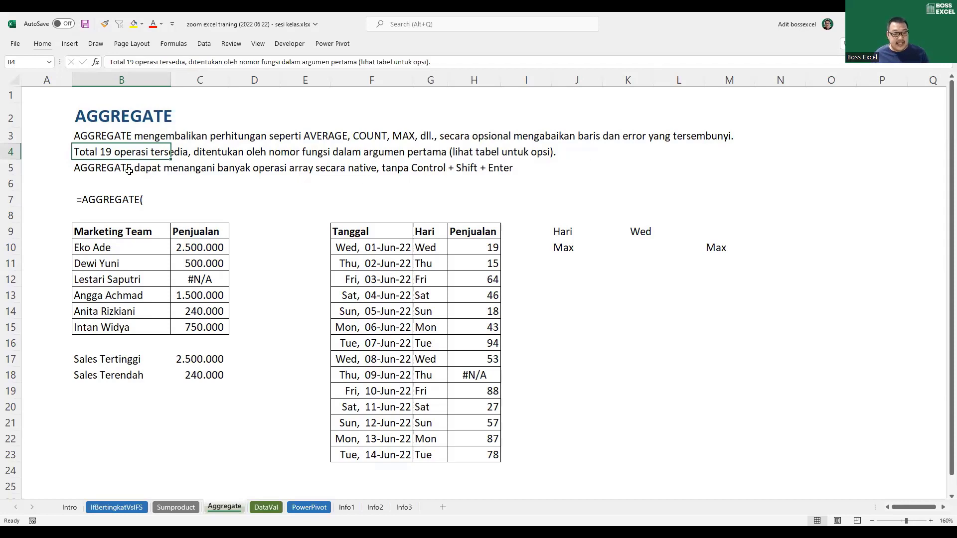
- Read the notes in rows 4 and 5 and browse the function numbers offered for AGGREGATE's first argument in B7
left_click_drag(108, 171, 548, 174)
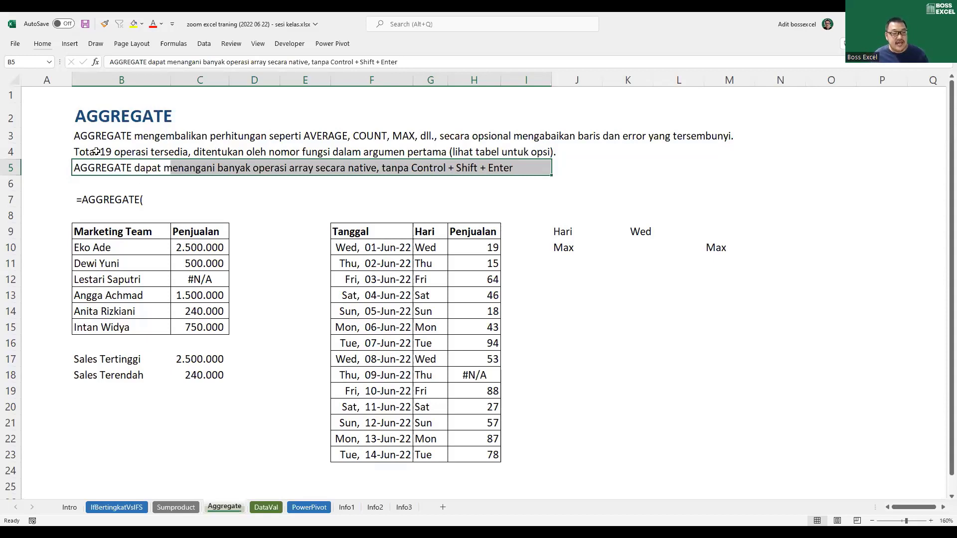
left_click_drag(96, 151, 557, 148)
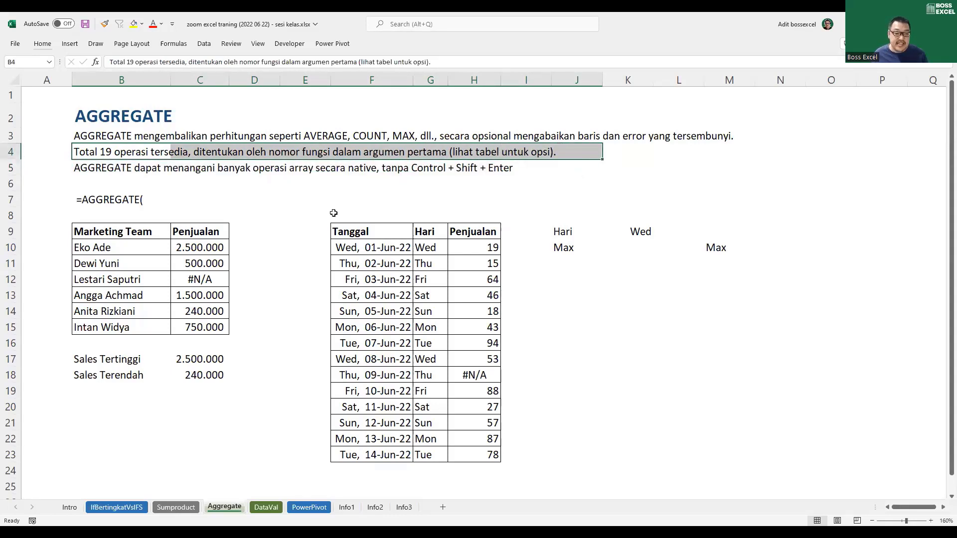
double_click(92, 199)
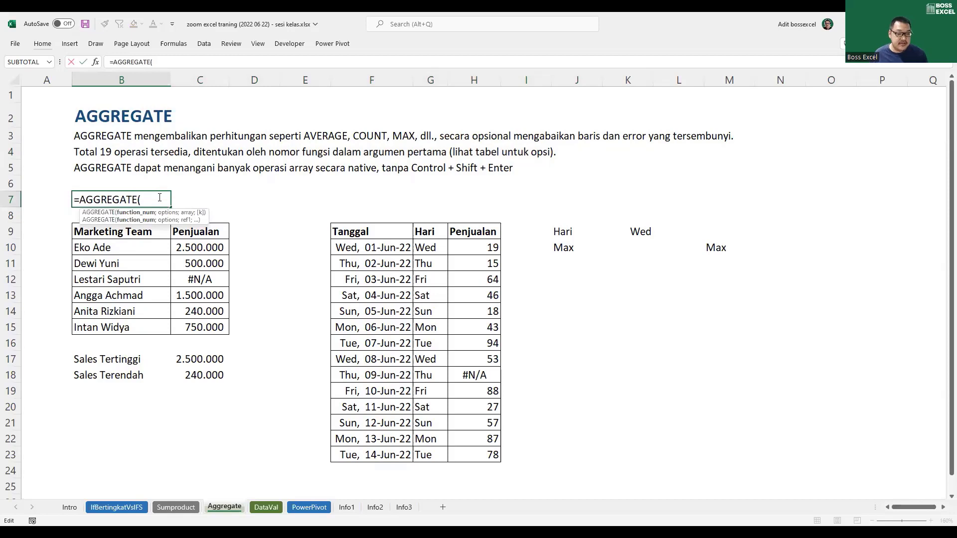
key("BackSpace")
key("Tab")
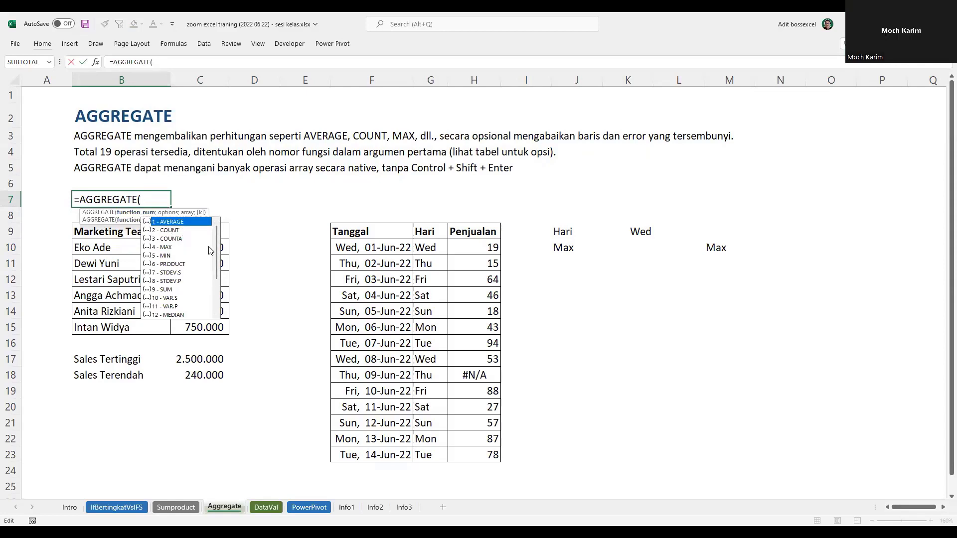
scroll(210, 256, "down", 3)
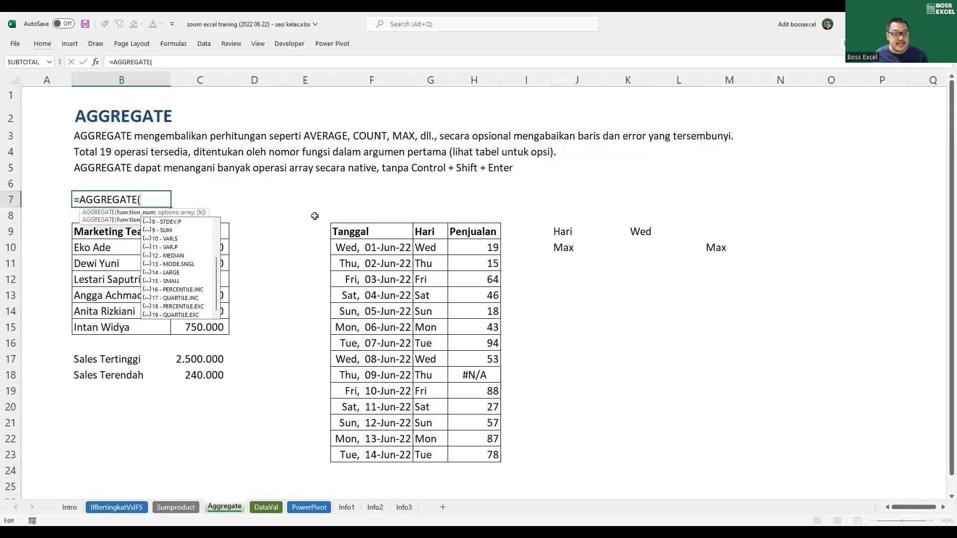
key("Escape")
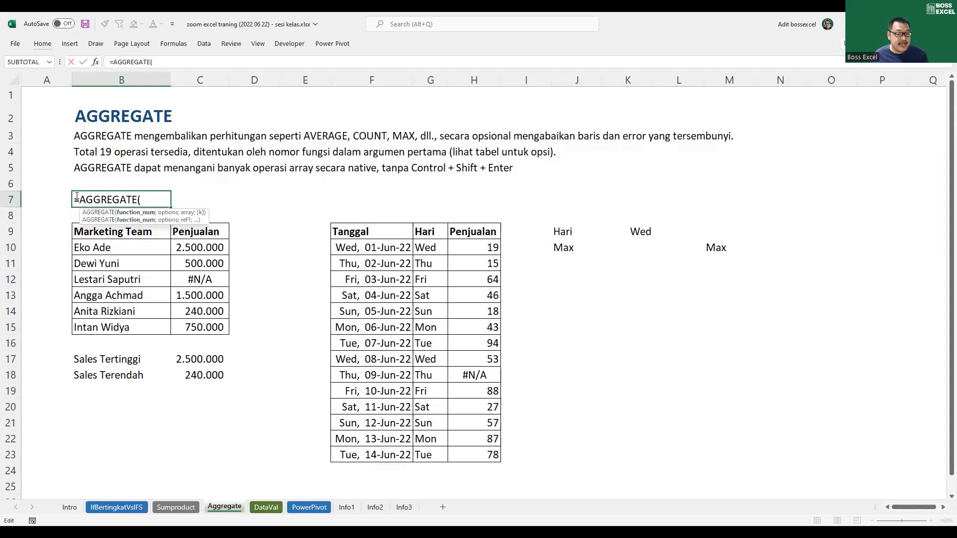
left_click(76, 199)
key("Return")
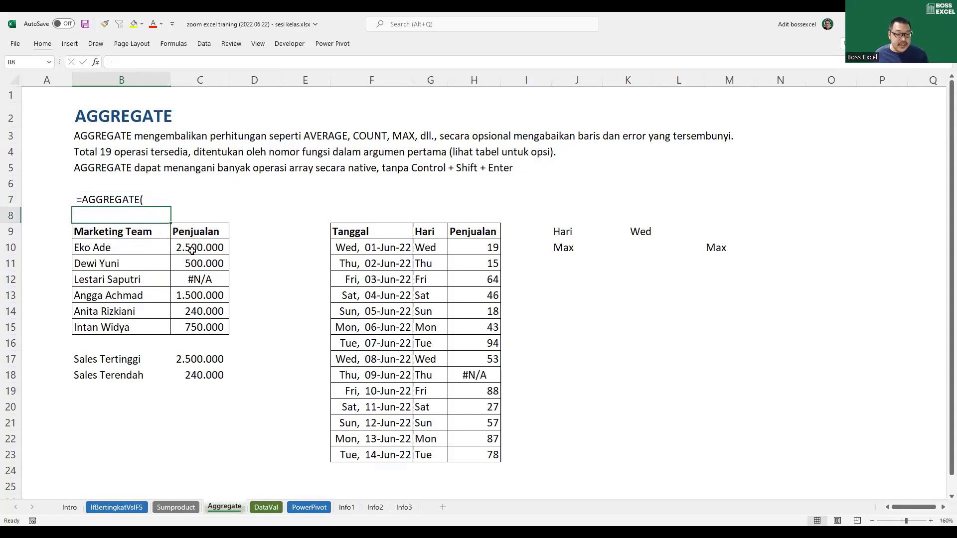
- Replace the Sales Tertinggi formula in C17 with =MAX(C10:C15) over the marketing team's Penjualan values
left_click_drag(137, 243, 142, 332)
left_click_drag(199, 247, 213, 333)
left_click(151, 361)
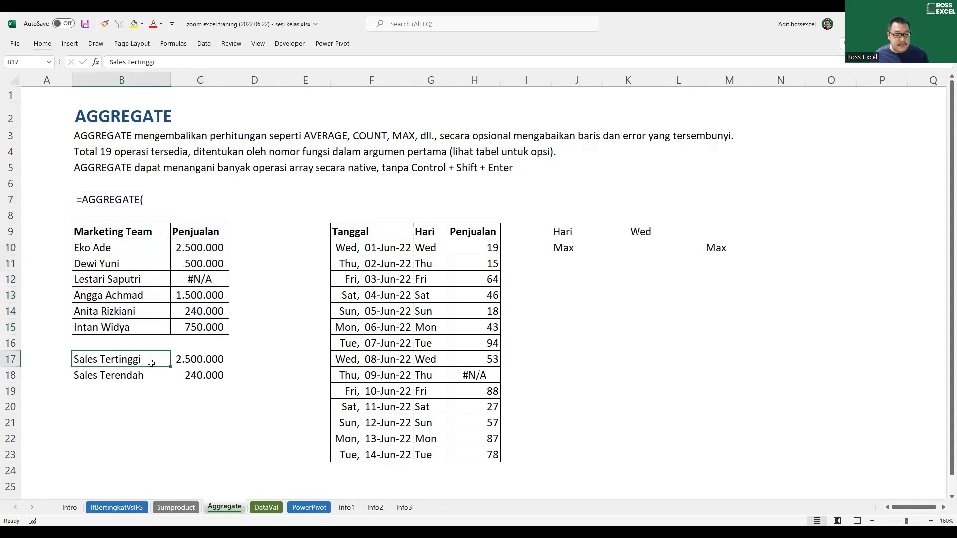
left_click(190, 361)
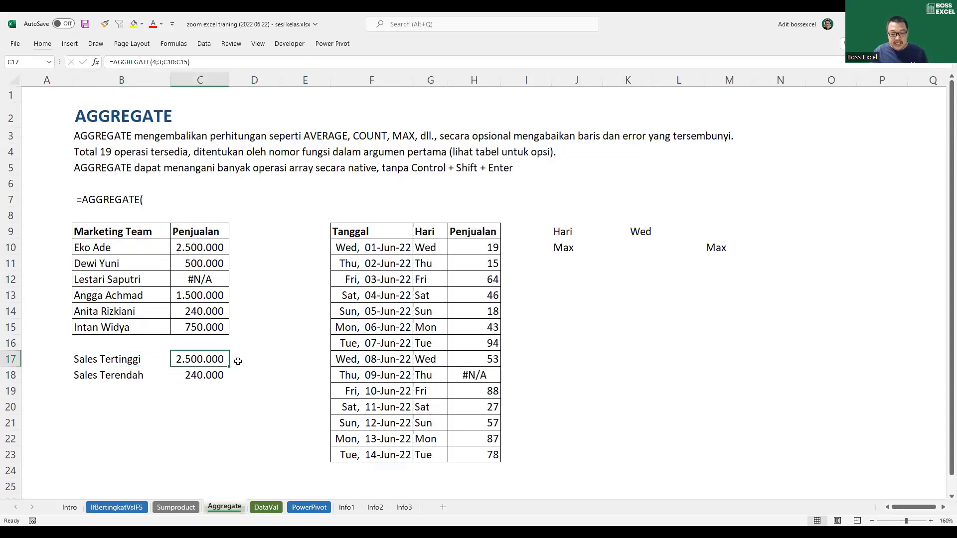
type("=max")
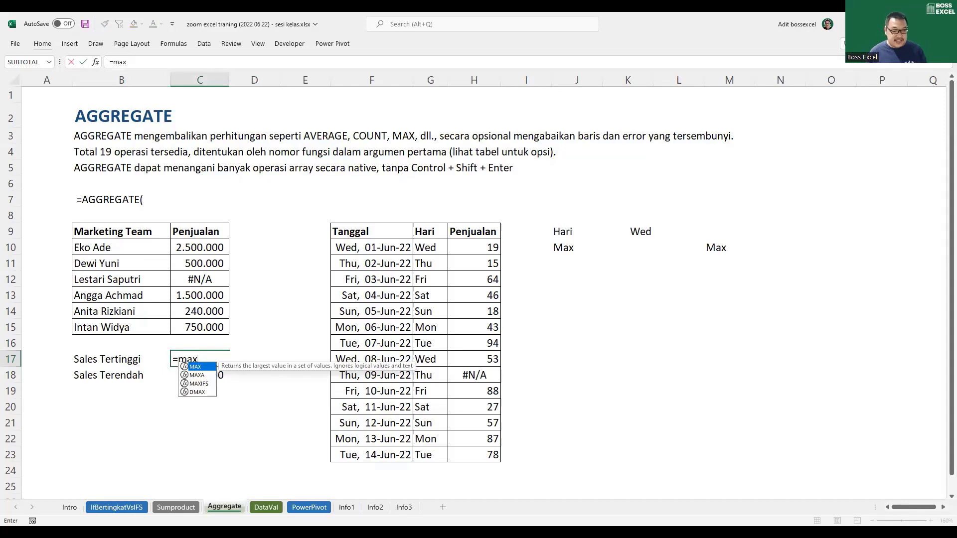
key("Tab")
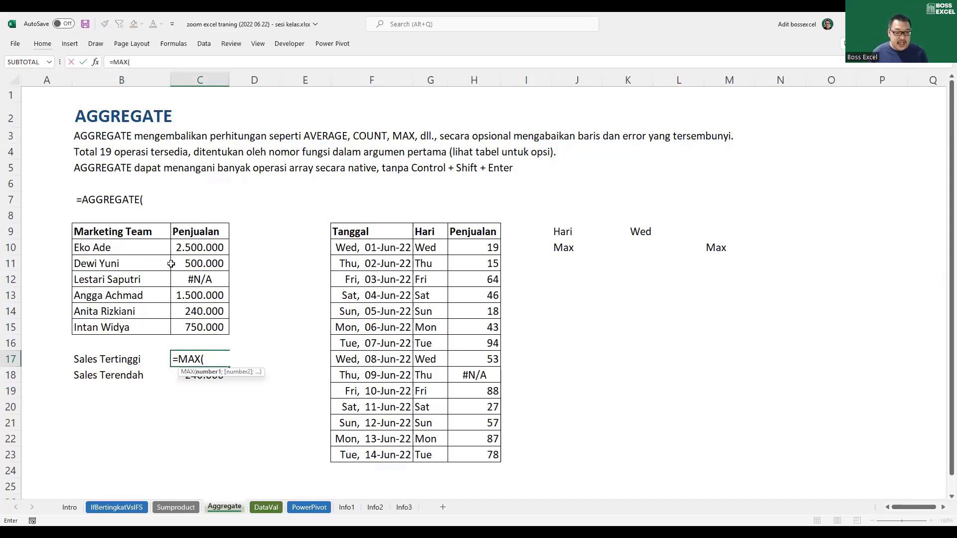
left_click_drag(199, 247, 194, 327)
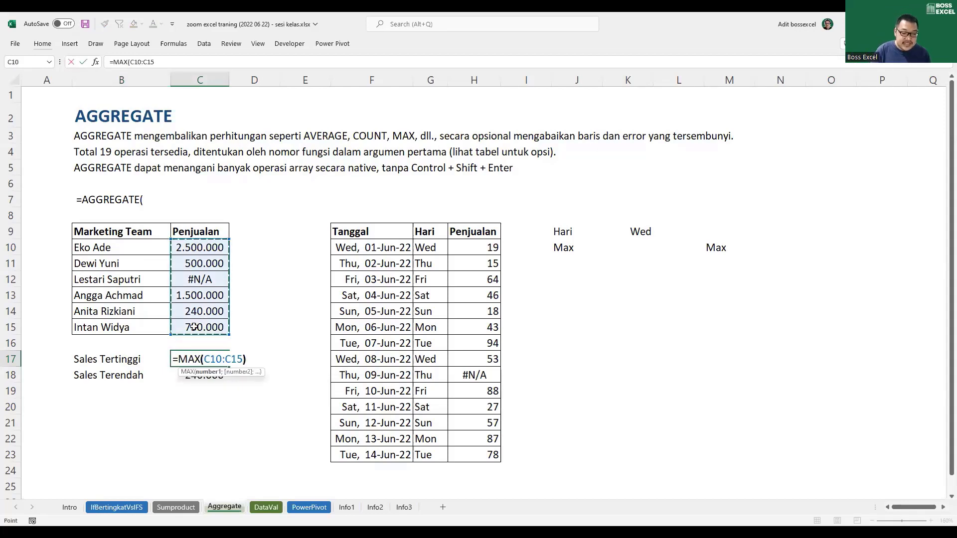
key("Return")
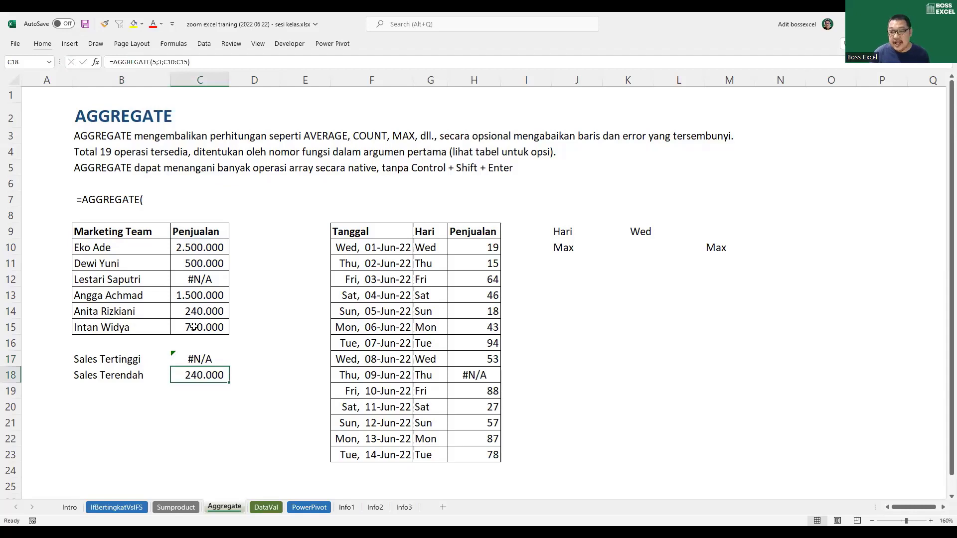
- Inspect the #N/A cell C12 and replace the Sales Terendah formula in C18 with =MIN(C10:C15)
left_click(222, 281)
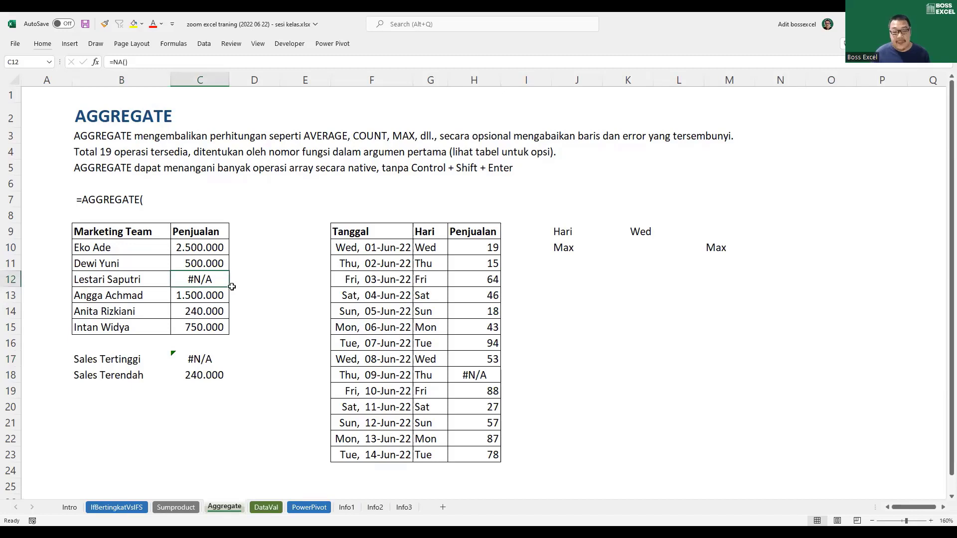
left_click(209, 375)
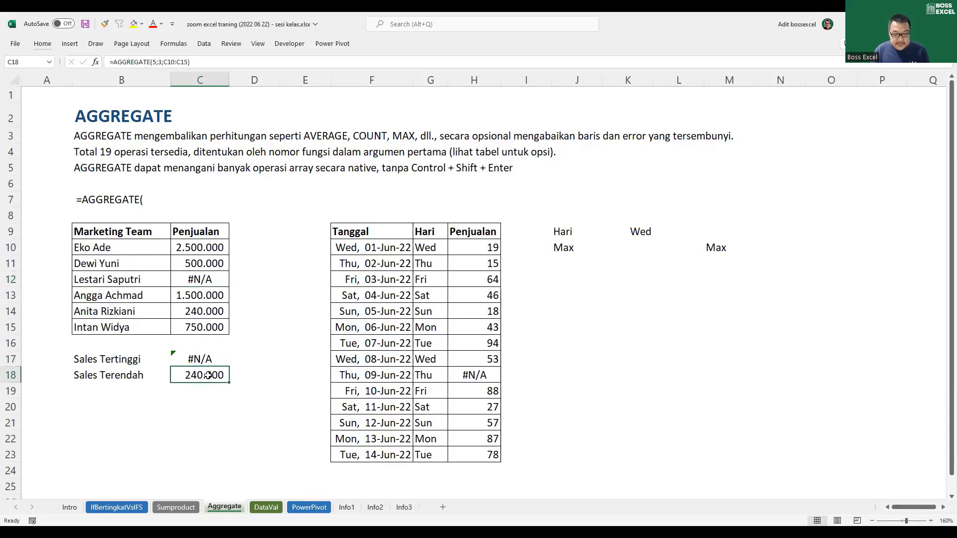
type("=MIN(")
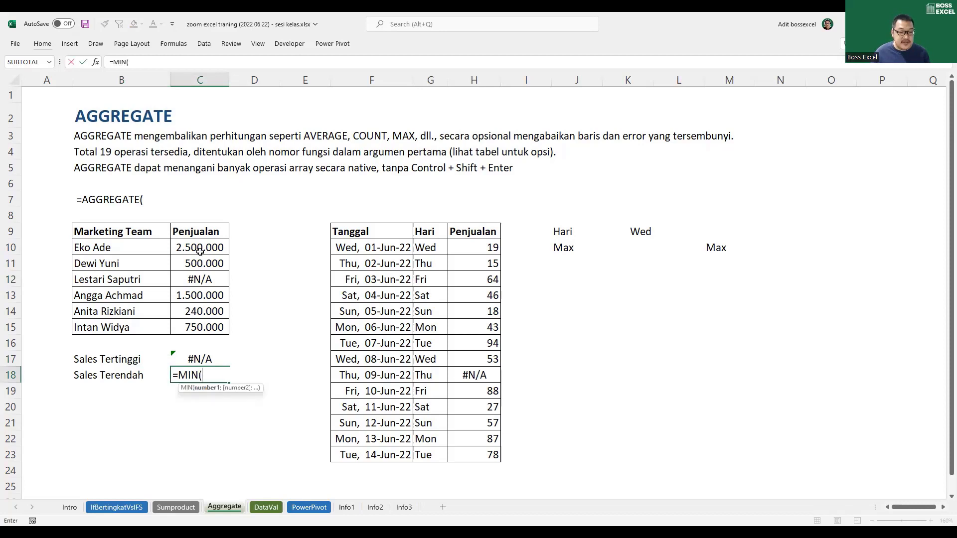
left_click(204, 248)
left_click_drag(206, 318, 201, 324)
type(")")
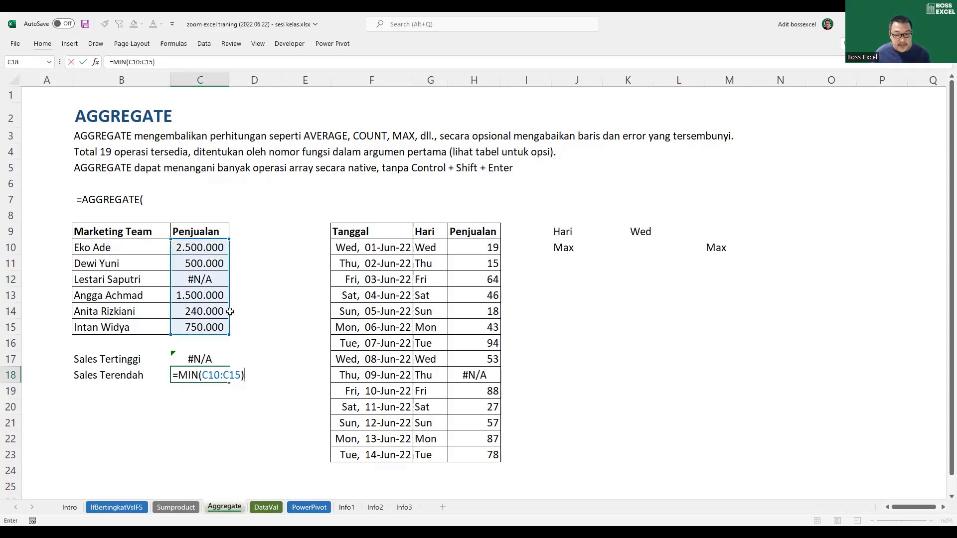
key("Return")
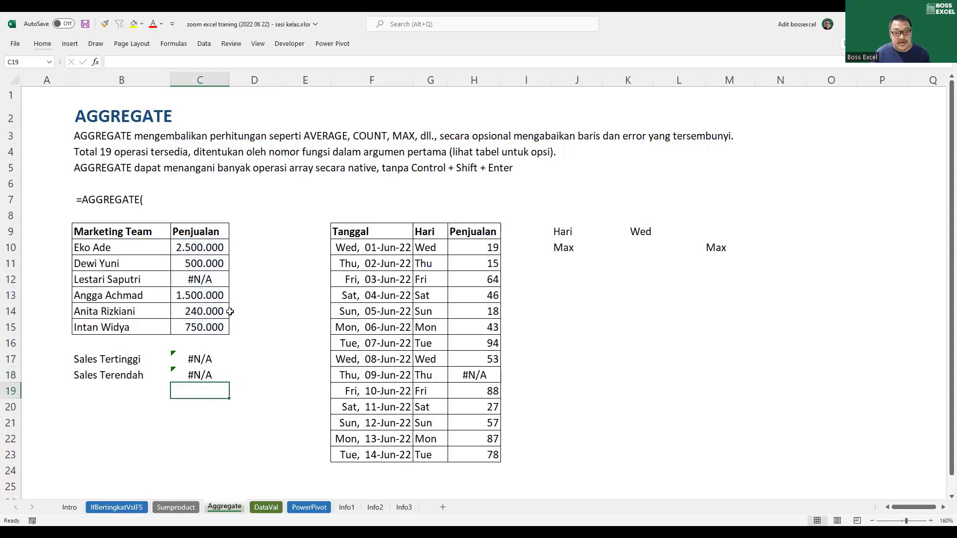
- Clear the #N/A cell C12 to test the MAX and MIN formulas, and undo the deletion
left_click(211, 282)
key("Delete")
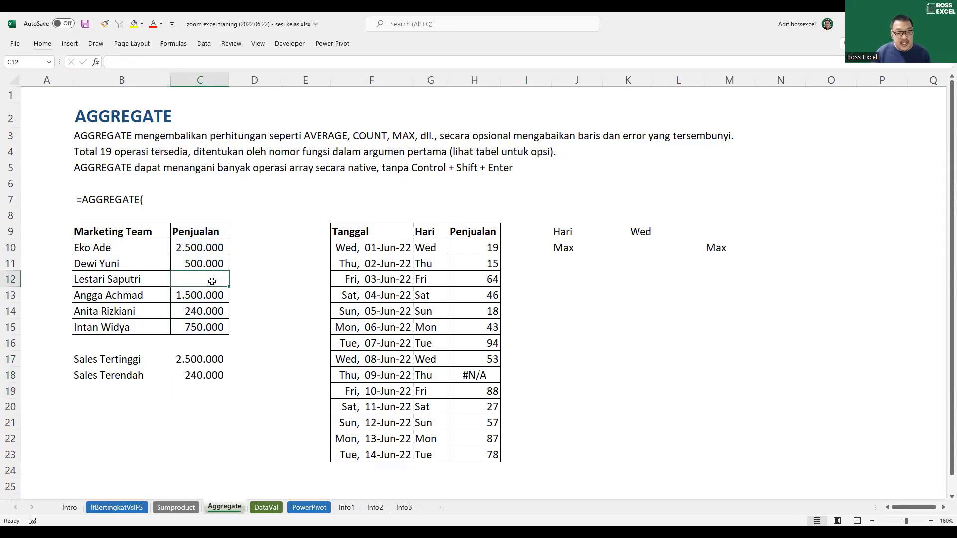
key("ctrl+z")
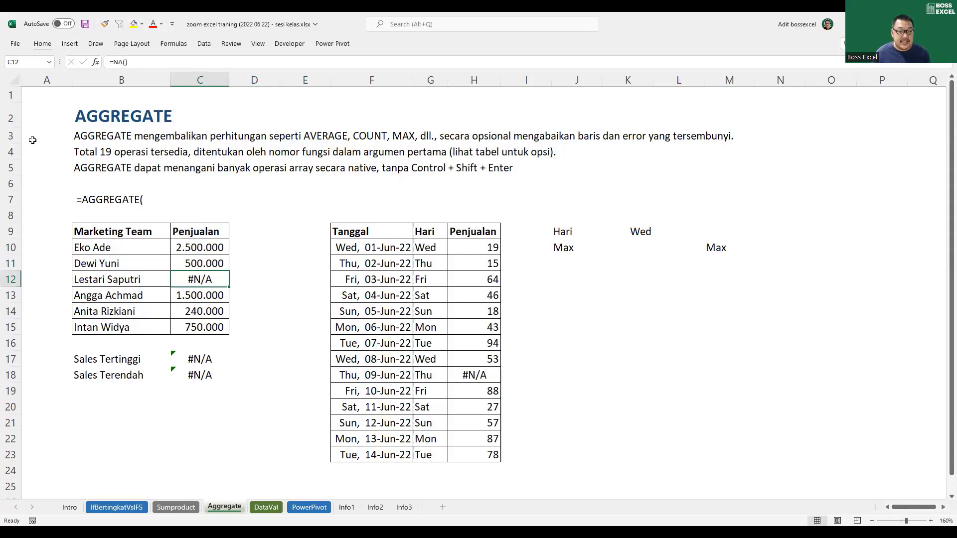
left_click(11, 138)
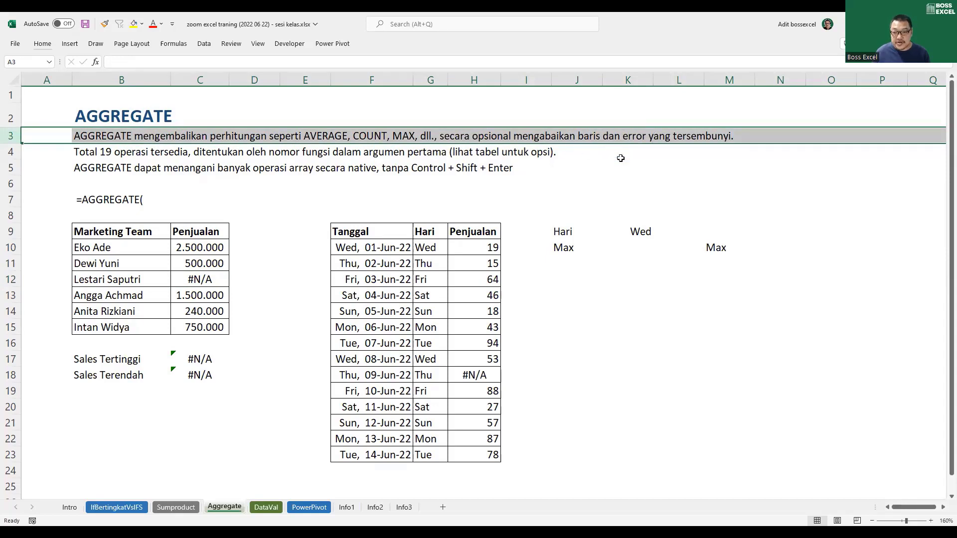
- Replace the Sales Tertinggi formula in C17 with =AGGREGATE(4;6;C10:C15), choosing MAX and the option to ignore error values
left_click(223, 362)
type("=")
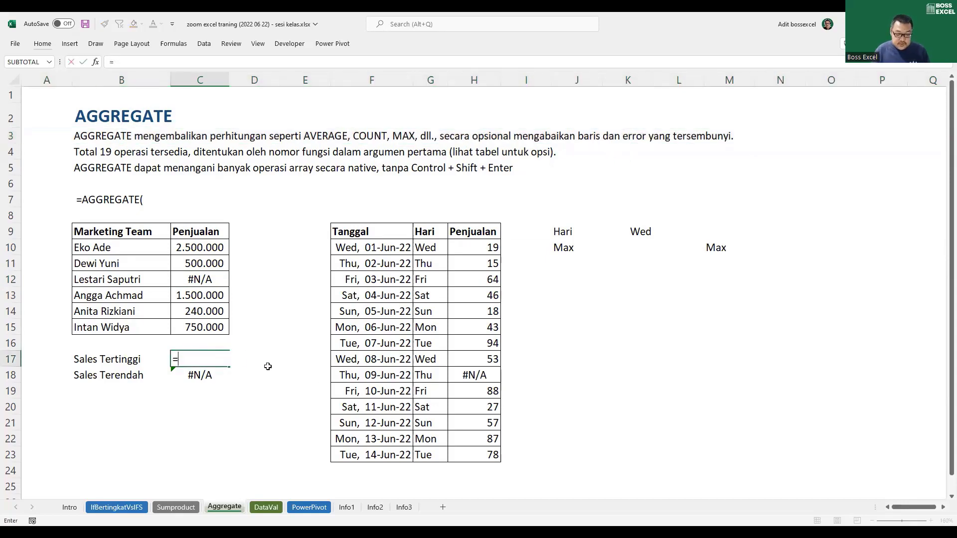
type("AGGREGATE(")
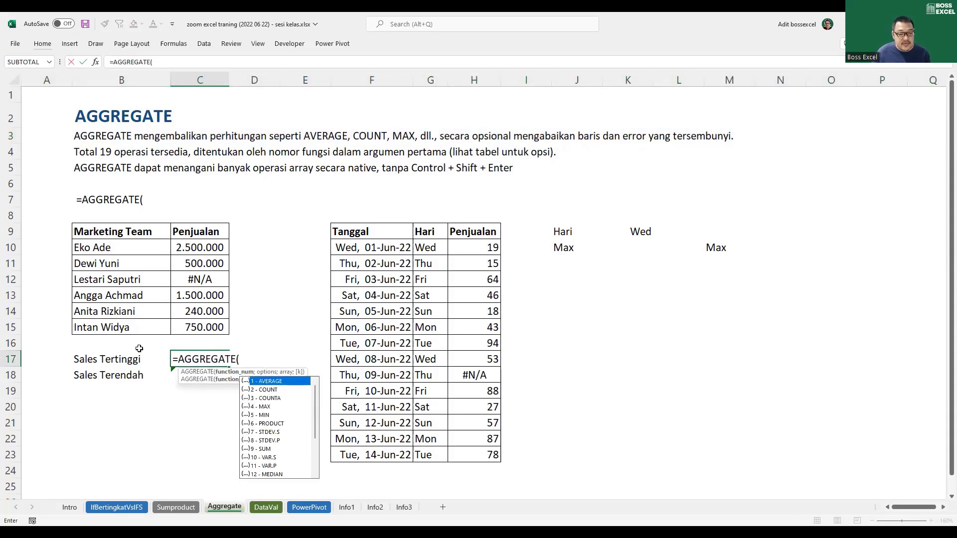
left_click(266, 408)
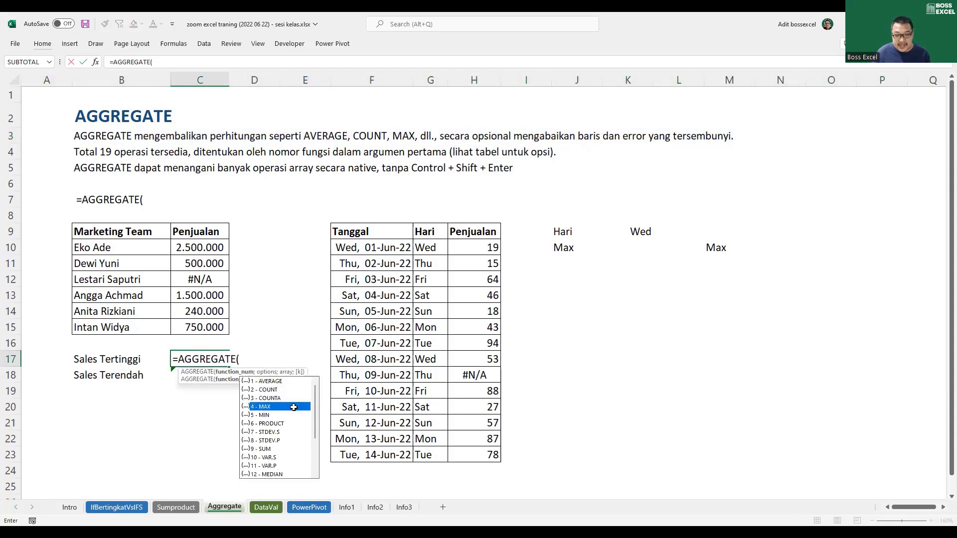
double_click(294, 407)
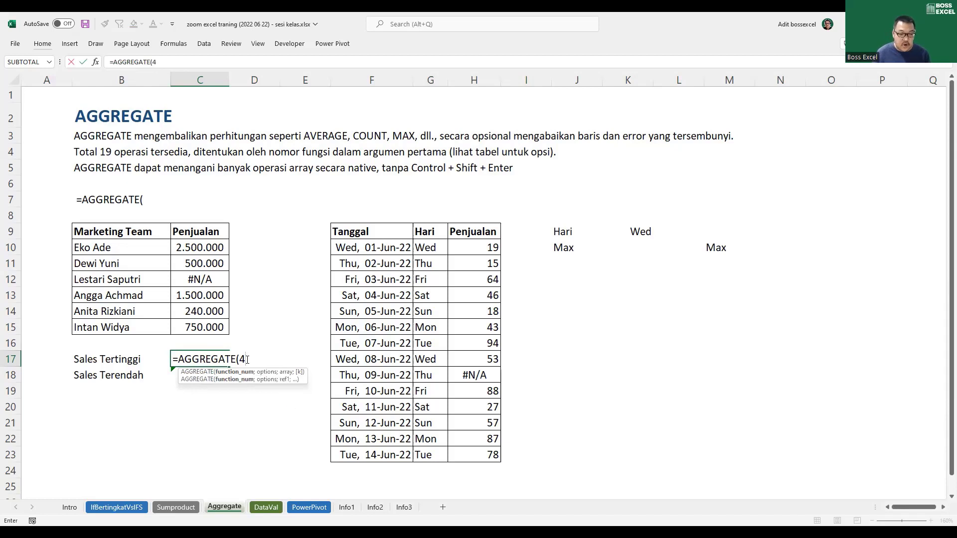
type(";")
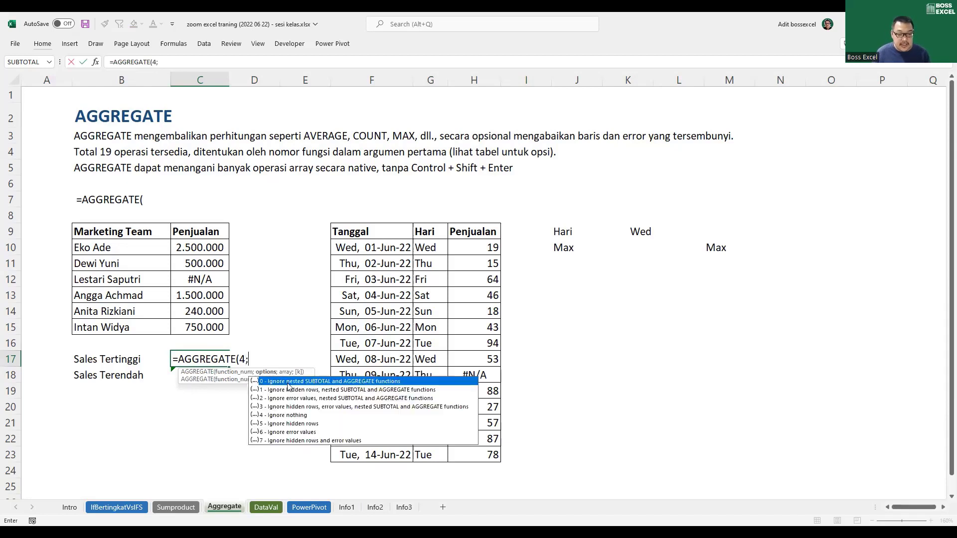
left_click(299, 433)
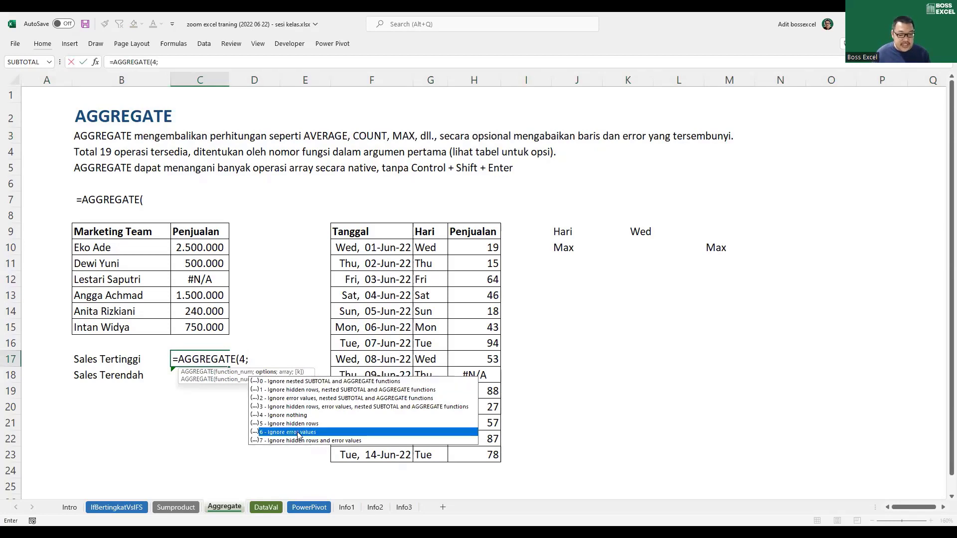
left_click(309, 407)
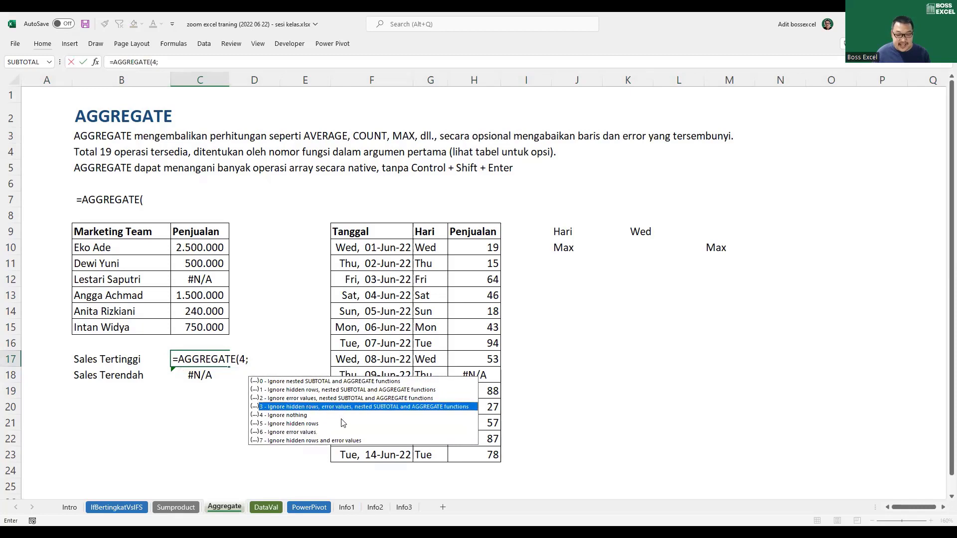
left_click(311, 433)
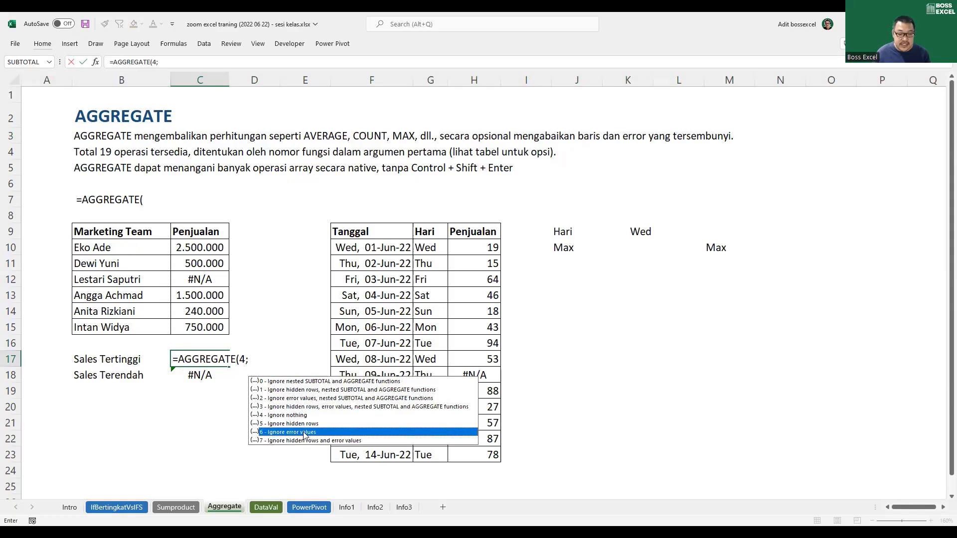
key("Tab")
type(";")
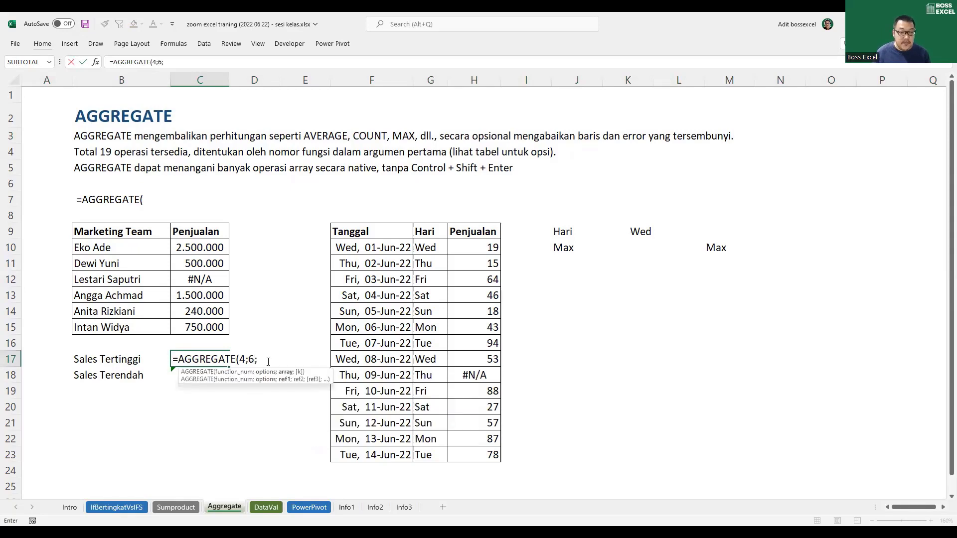
left_click_drag(215, 248, 218, 326)
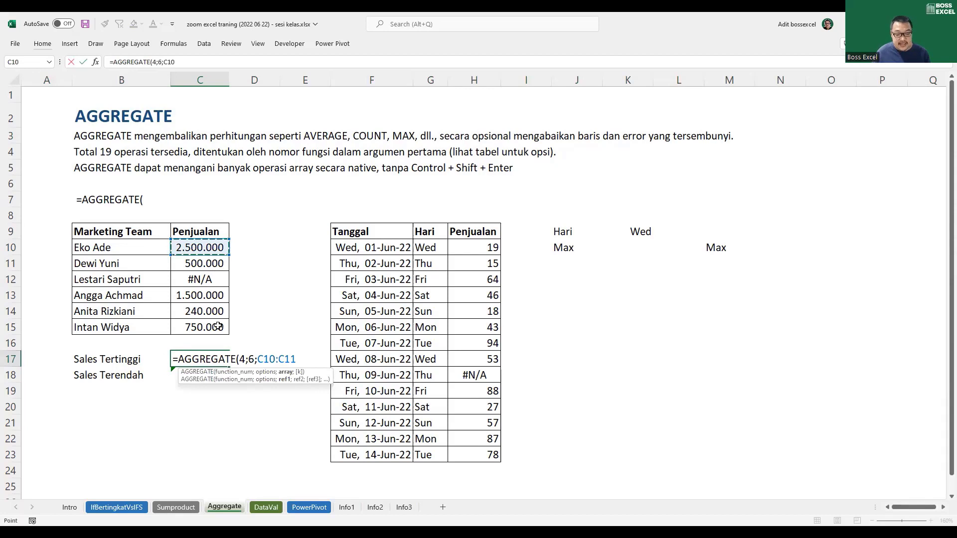
type(")")
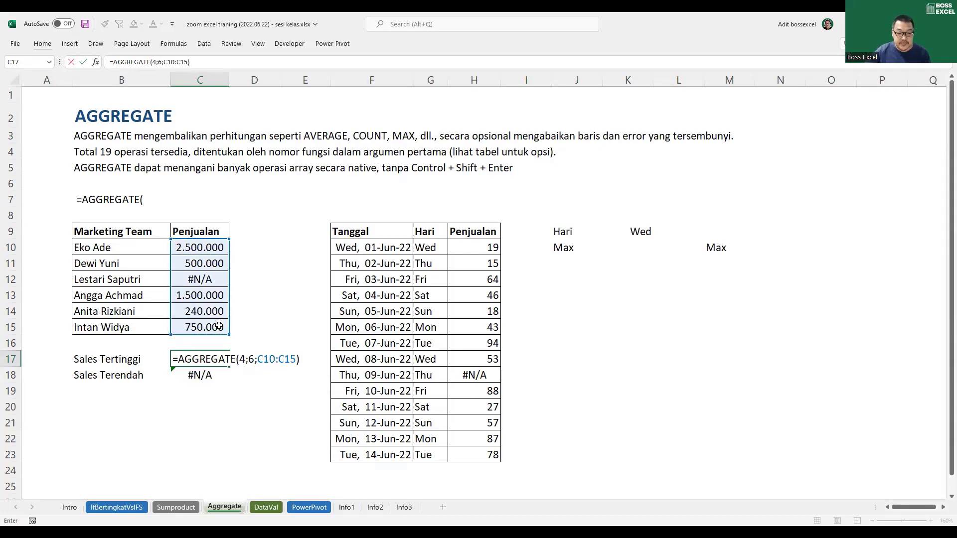
key("Return")
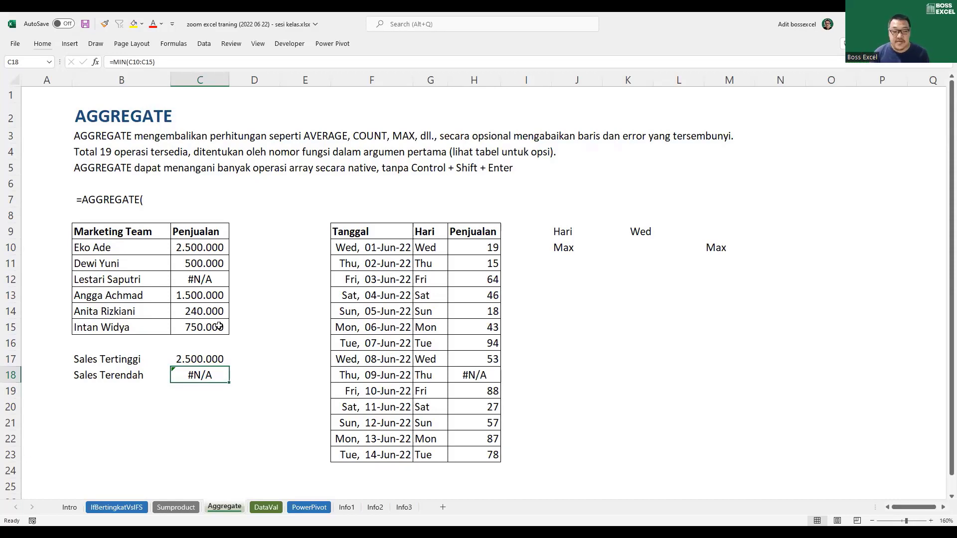
- Replace the Sales Terendah formula in C18 with =AGGREGATE(5;6;C10:C15) and check it against the marketing team's Penjualan values
left_click(211, 278)
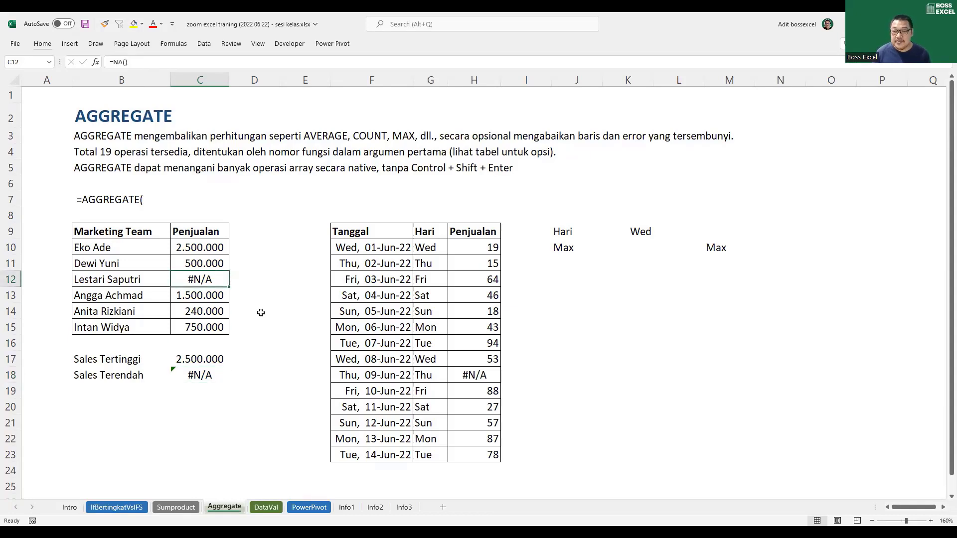
left_click(210, 381)
type("=")
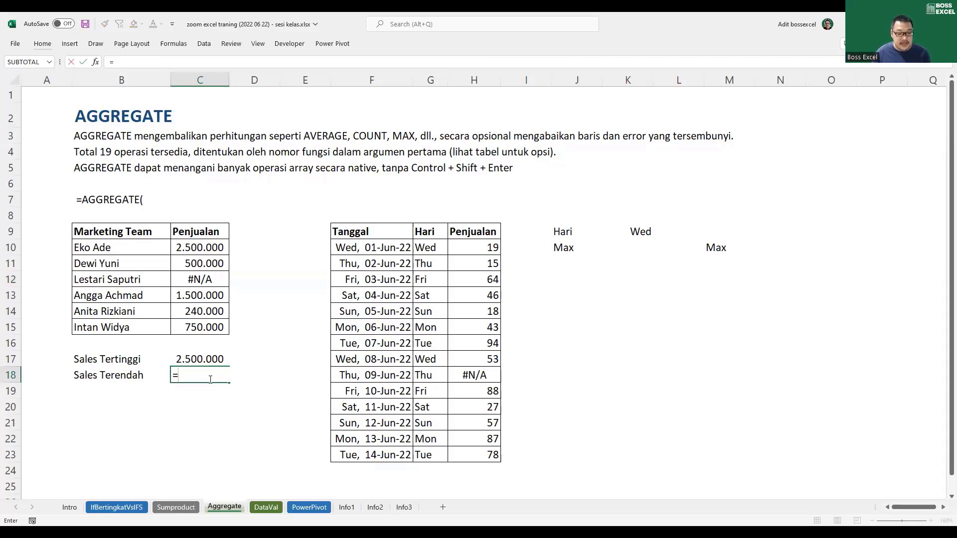
type("AGGREGATE(")
left_click(274, 434)
double_click(279, 432)
key("Return")
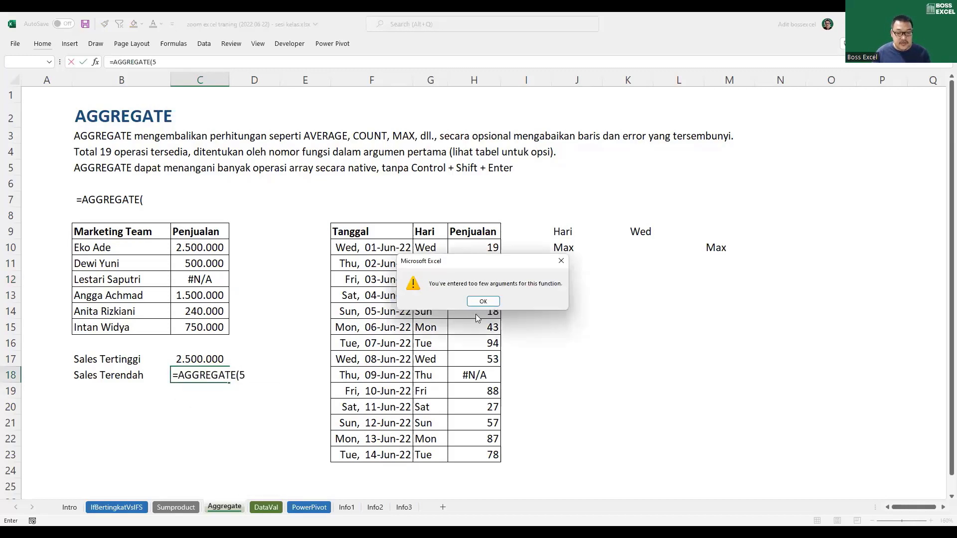
key("Return")
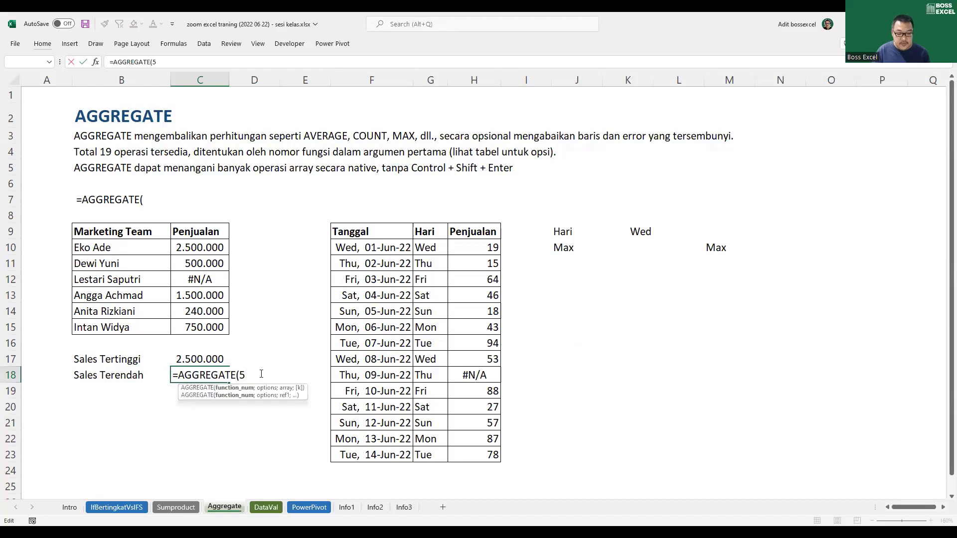
type(";6")
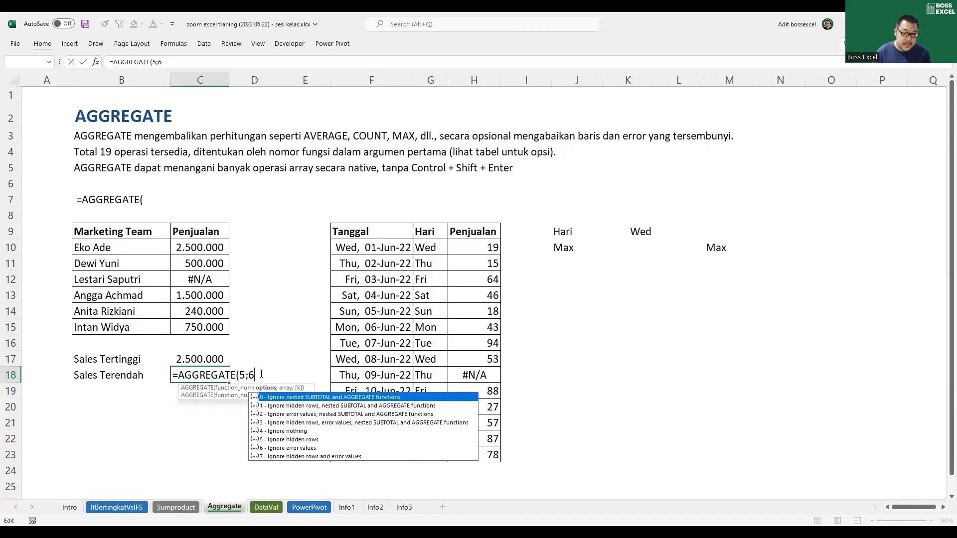
type(";")
left_click_drag(218, 255, 219, 323)
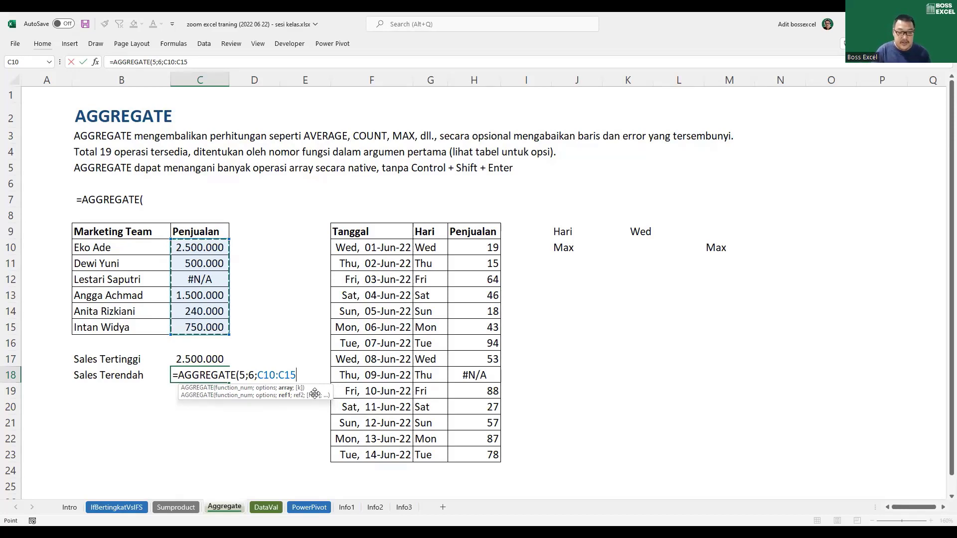
type(")")
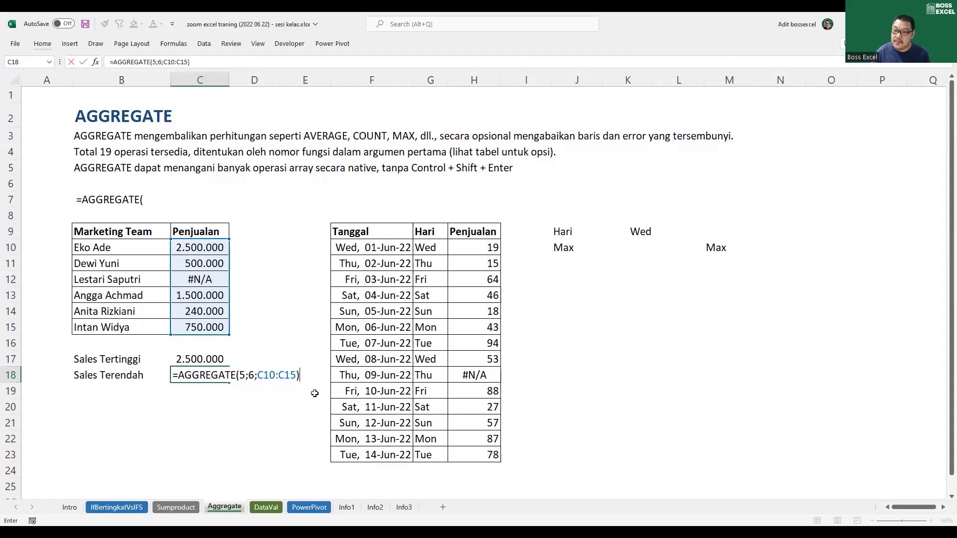
key("Return")
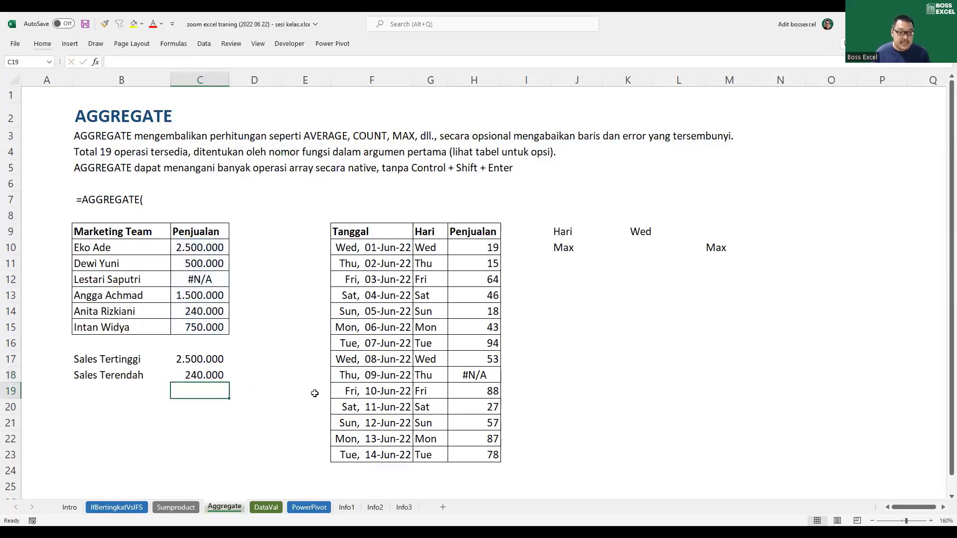
left_click(198, 311)
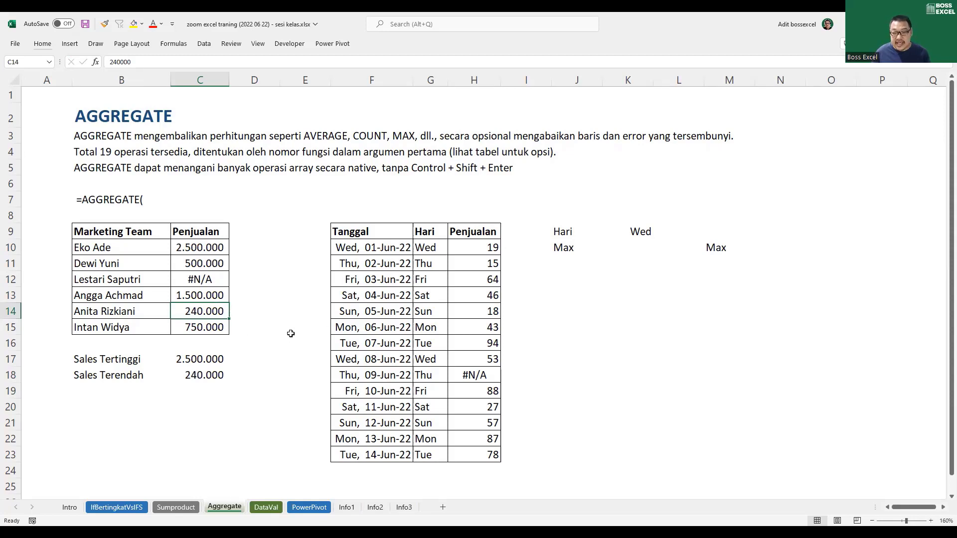
- Compare the Penjualan values of the two Wed rows, G10:H10 and G17:H17, for the Max in K10
left_click(101, 202)
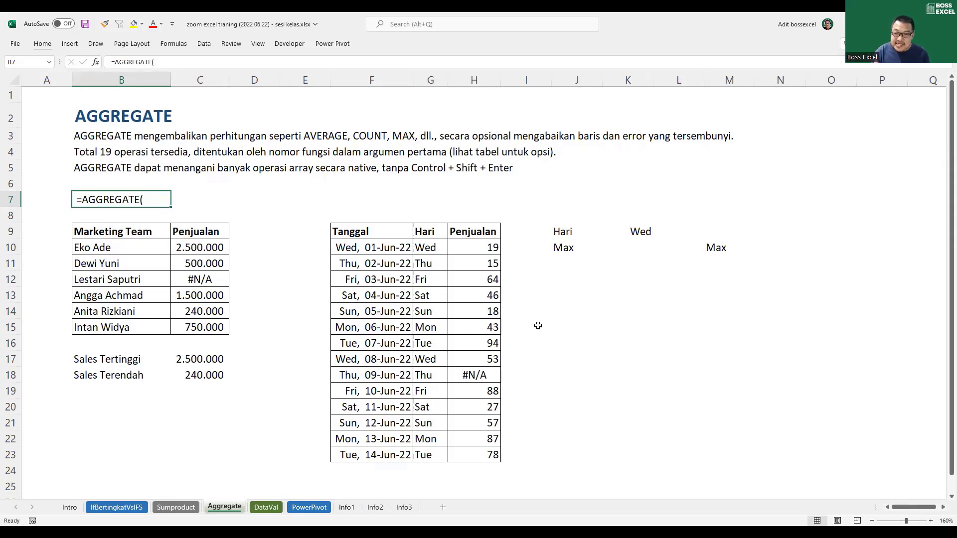
left_click(634, 248)
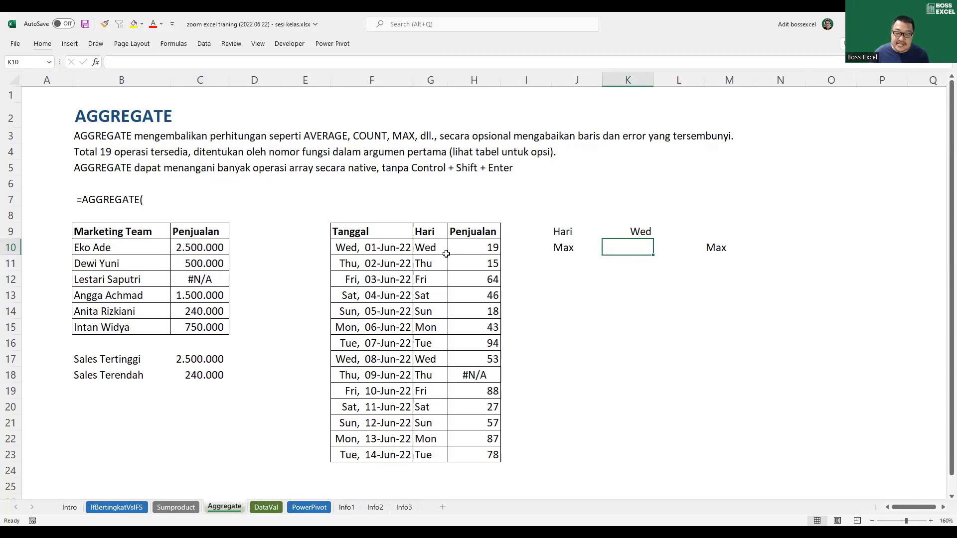
left_click_drag(433, 245, 486, 248)
left_click_drag(433, 360, 482, 363, "ctrl")
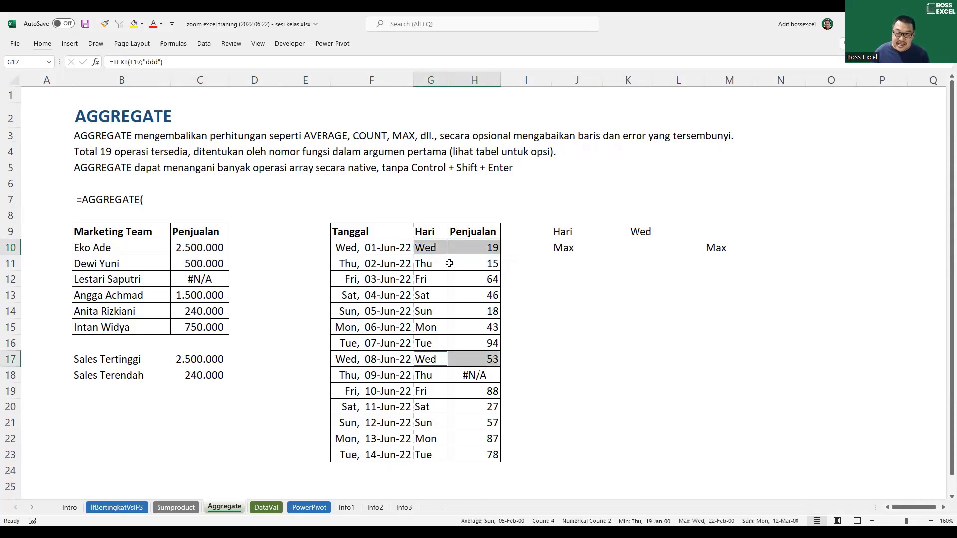
left_click(491, 359)
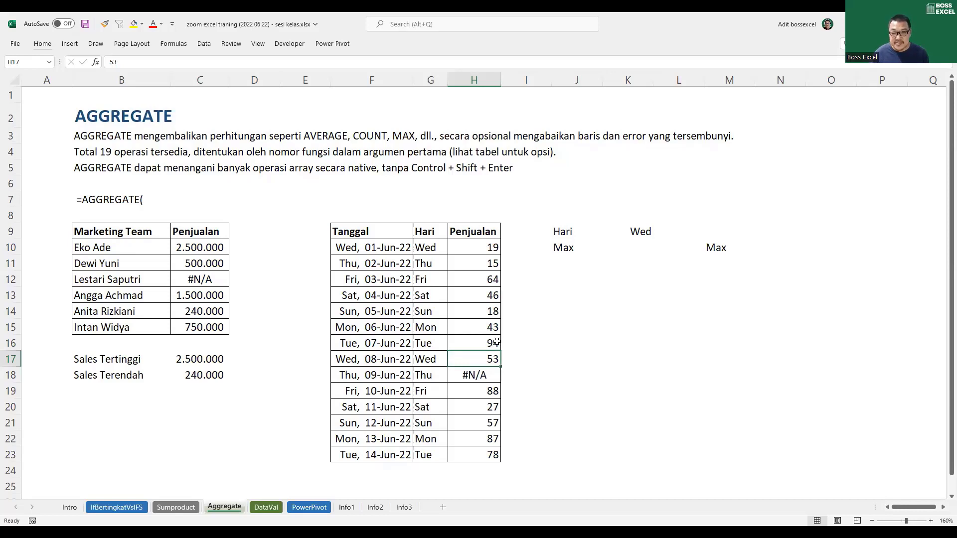
left_click(823, 154)
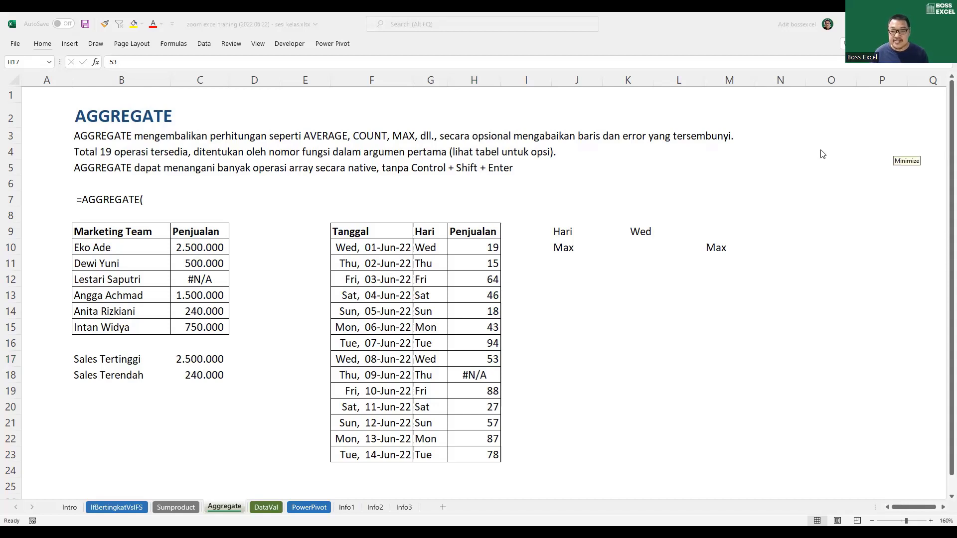
left_click(644, 247)
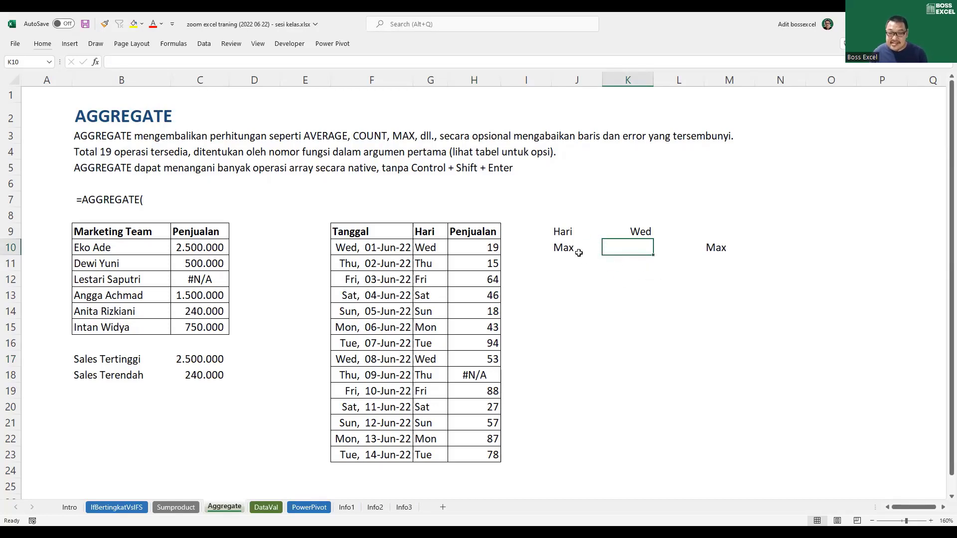
type("=")
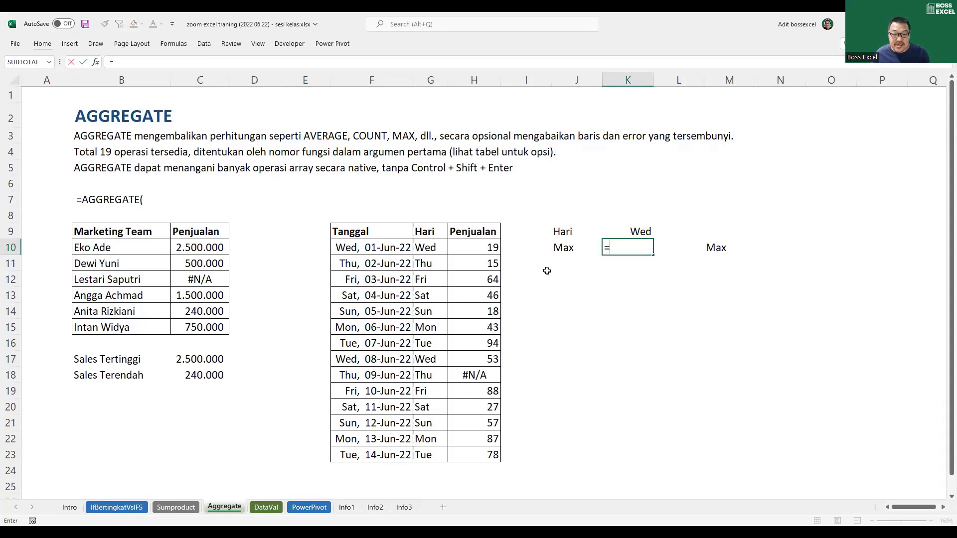
left_click(436, 247)
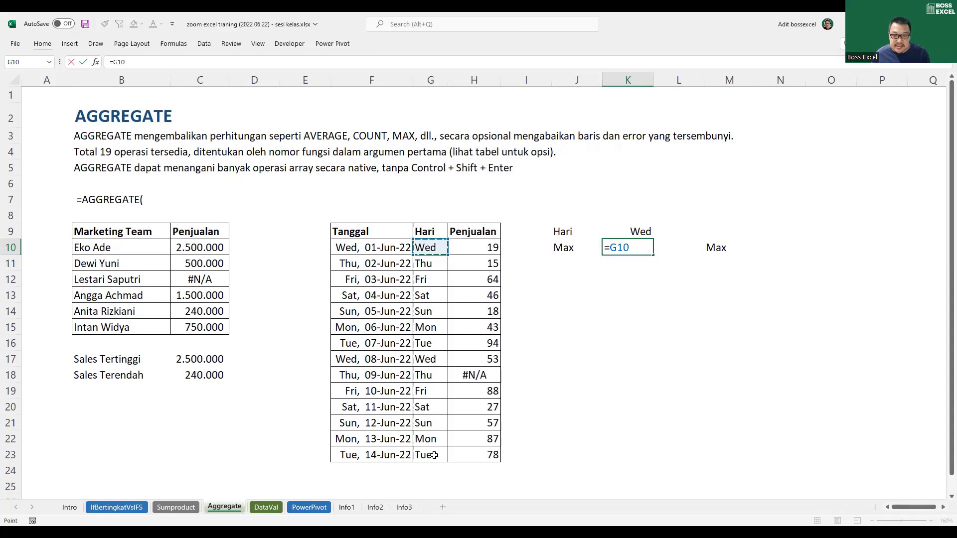
left_click(435, 455, "shift")
type("=")
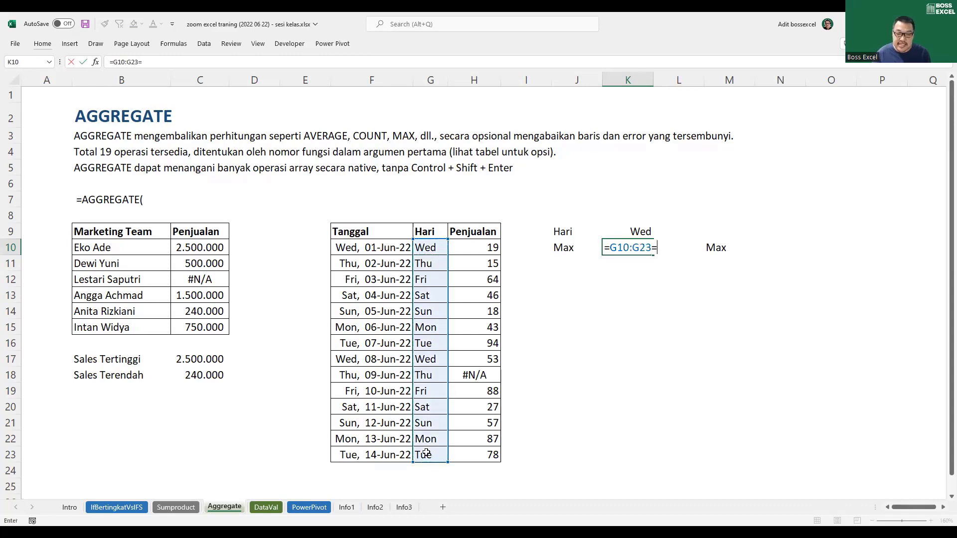
left_click(637, 234)
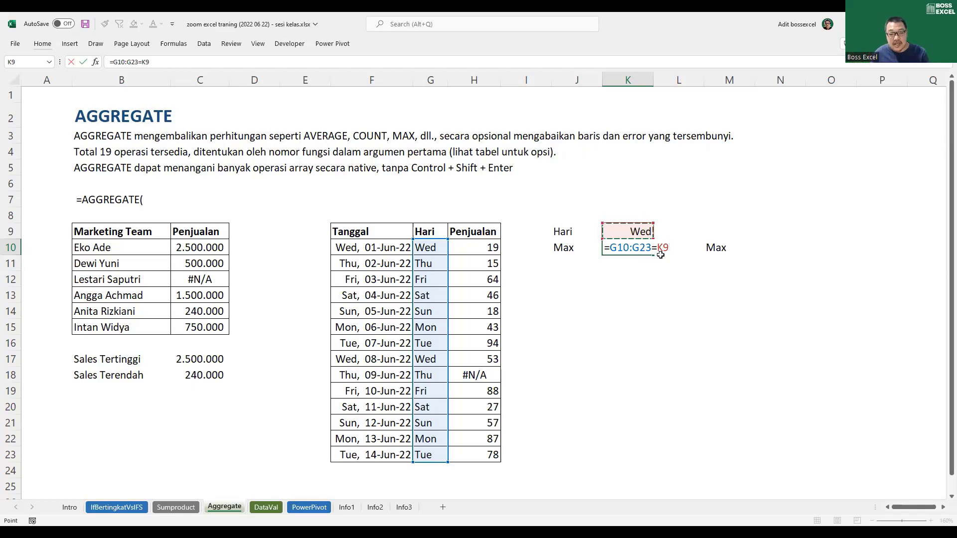
key("Escape")
- Review the logical test C11>=D$8 in D11's nested IF on the IfBertingkatVsIFS sheet, and return to the Aggregate sheet
left_click(141, 509)
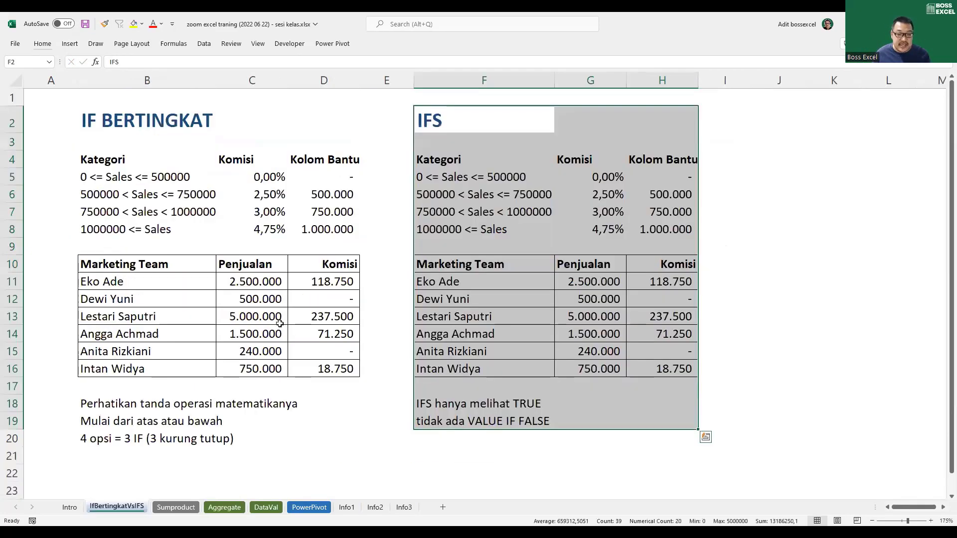
key("F2")
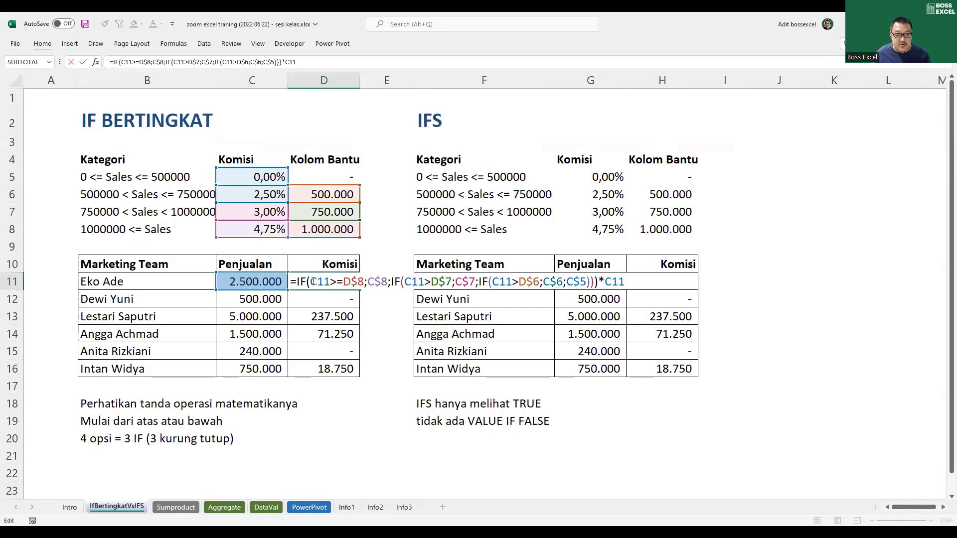
left_click_drag(333, 281, 364, 281)
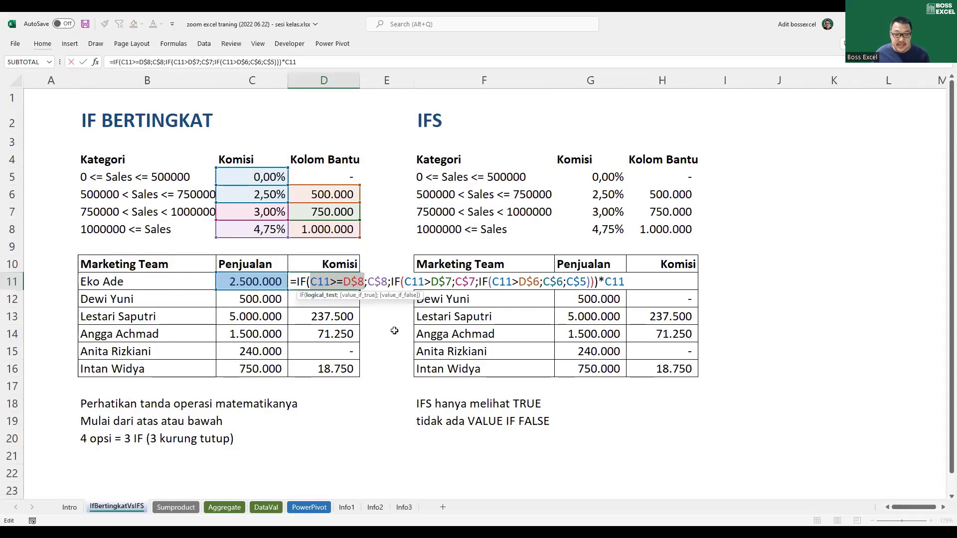
key("Escape")
left_click(224, 507)
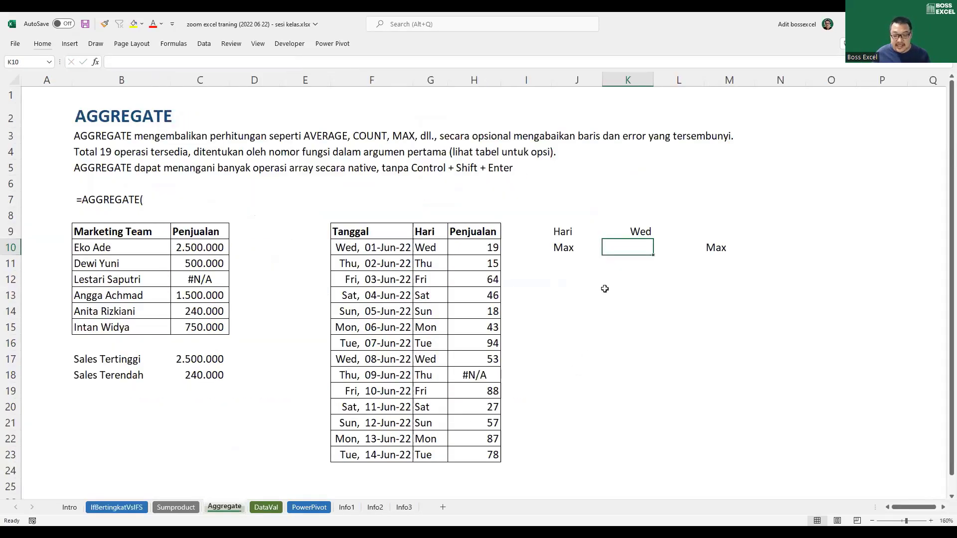
- Start a formula in K10 comparing the Hari range with the chosen day, =G10:G23=K9
type("=")
left_click(428, 252)
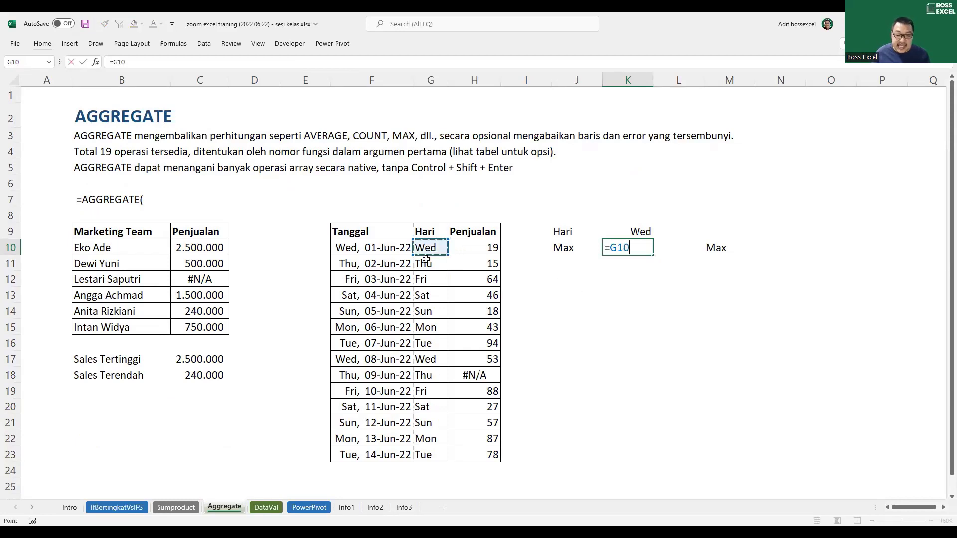
left_click(435, 452, "shift")
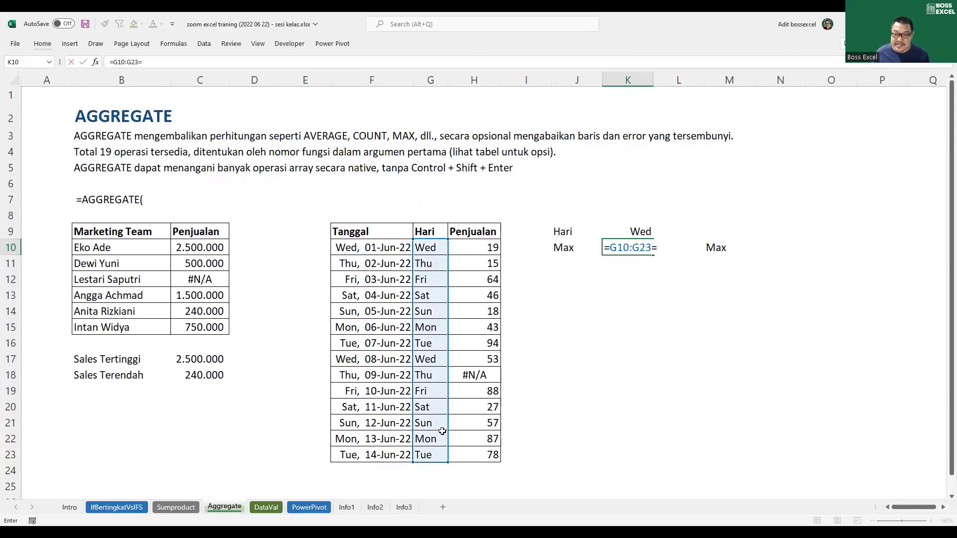
type("=")
left_click(640, 232)
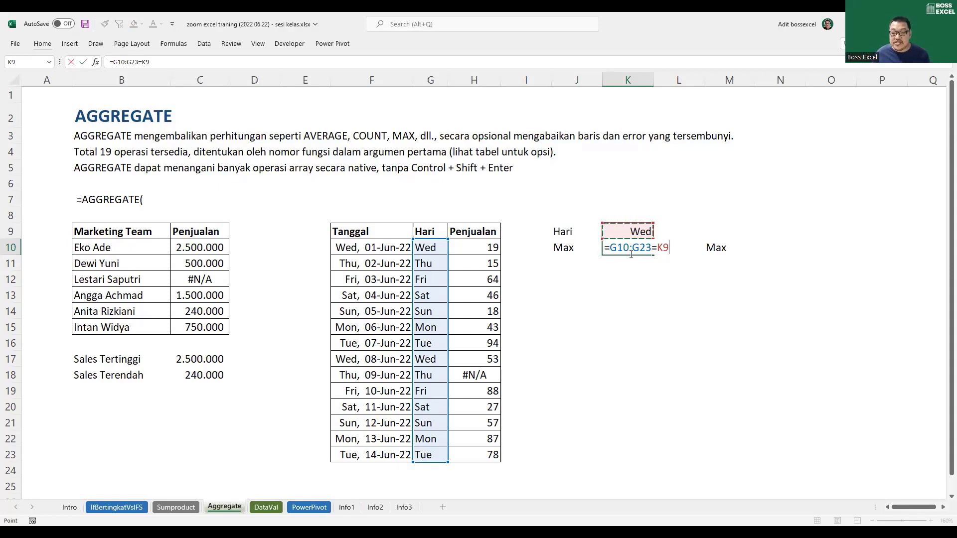
- Preview the evaluated array of the comparison G10:G23=K9 inside K10's formula, and restore the cell references
left_click_drag(610, 247, 676, 247)
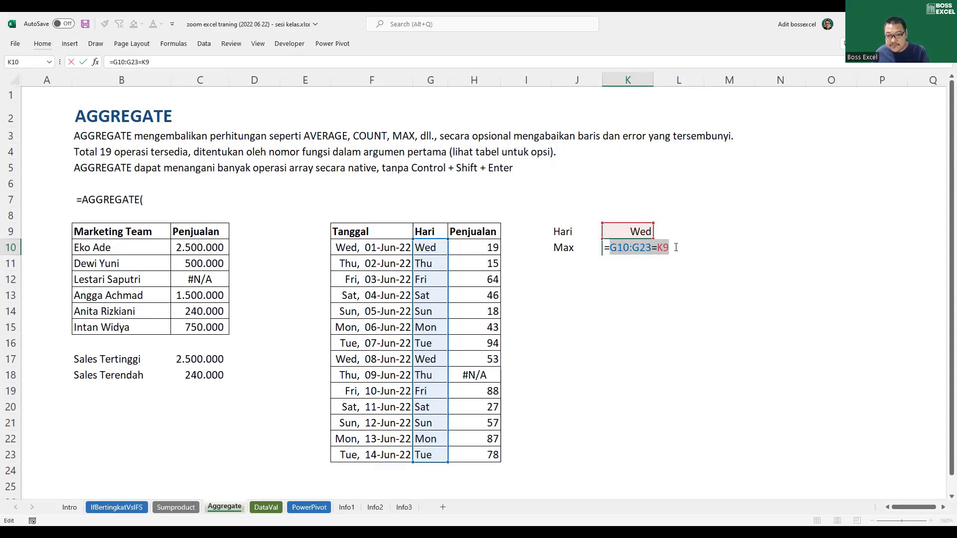
key("F9")
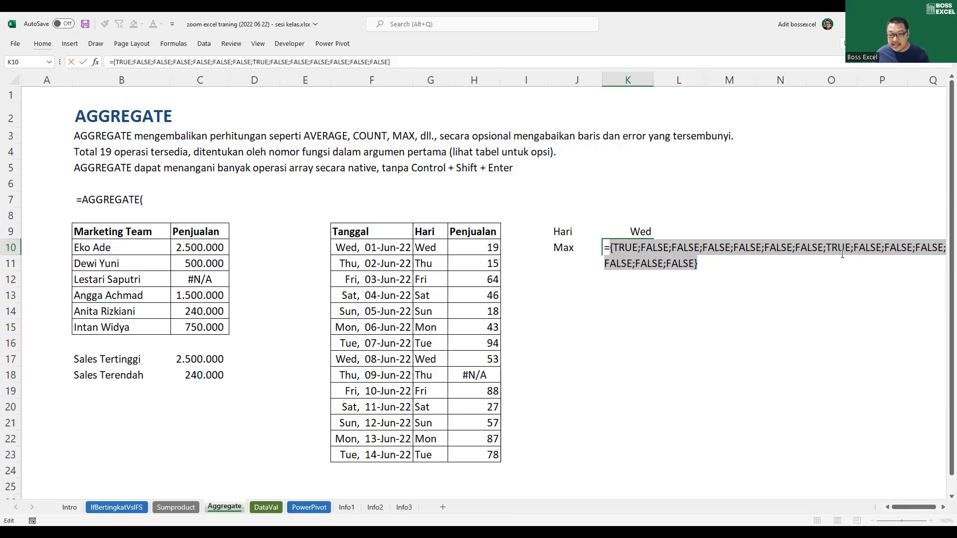
key("ctrl+z")
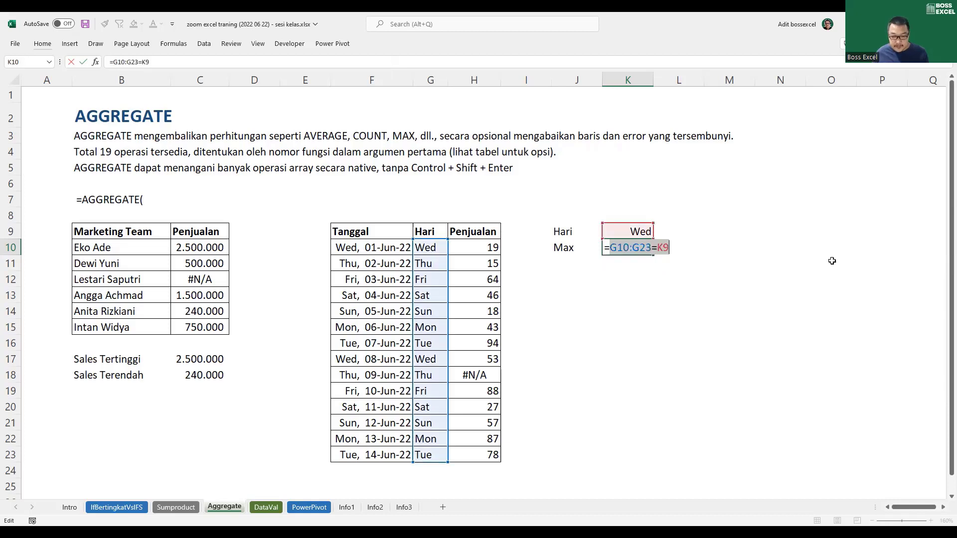
- Wrap K10's comparison in an IF that returns the Penjualan values or zero, =IF(G10:G23=K9;H10:H23;0)
left_click(613, 247)
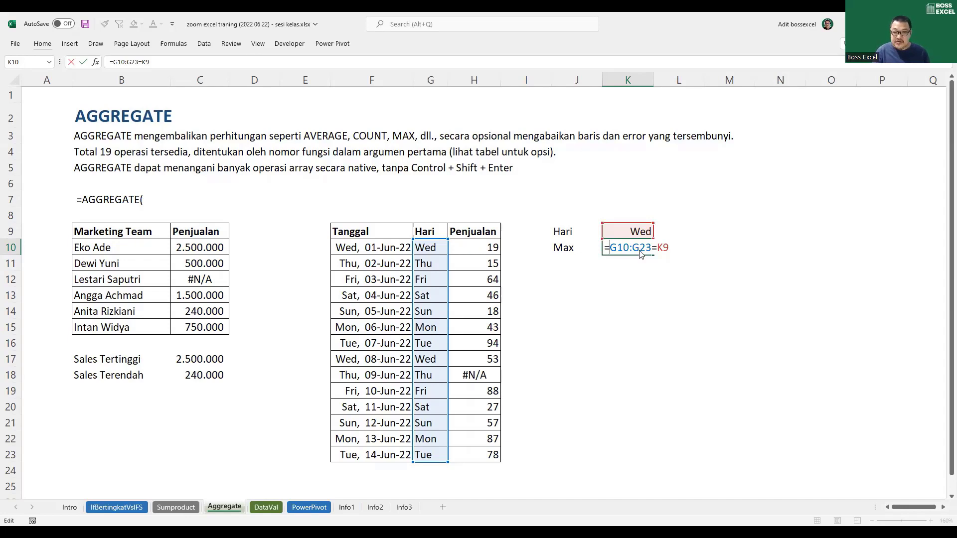
type("IF(")
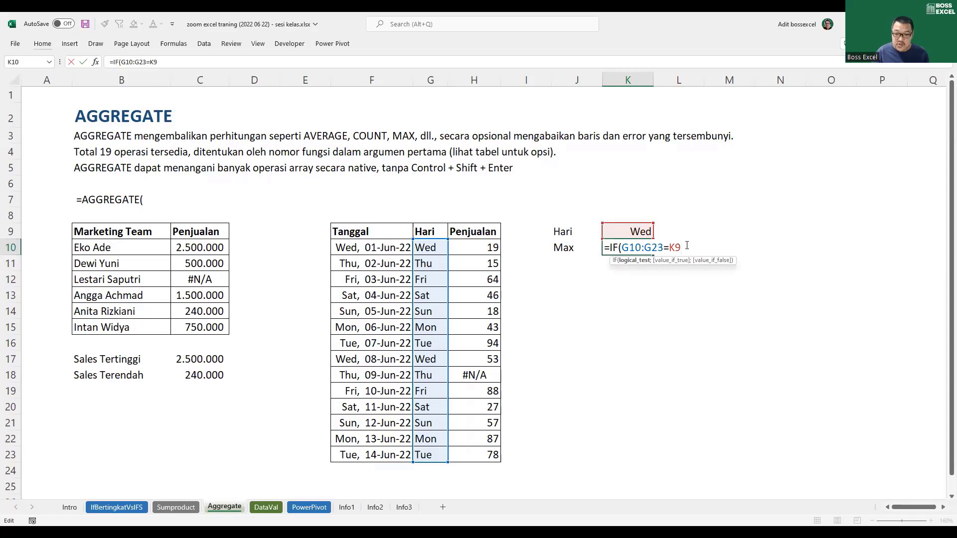
type(";")
left_click(468, 249)
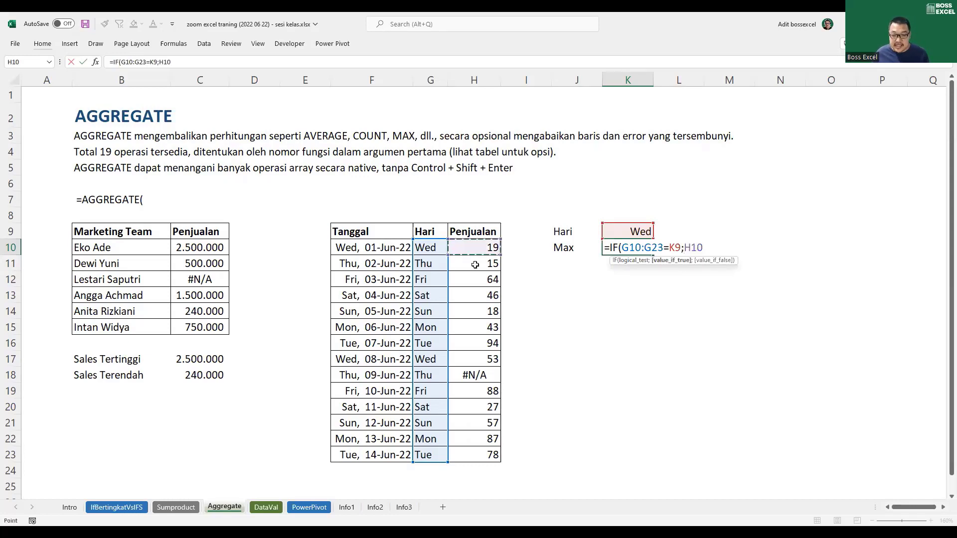
left_click(472, 461, "shift")
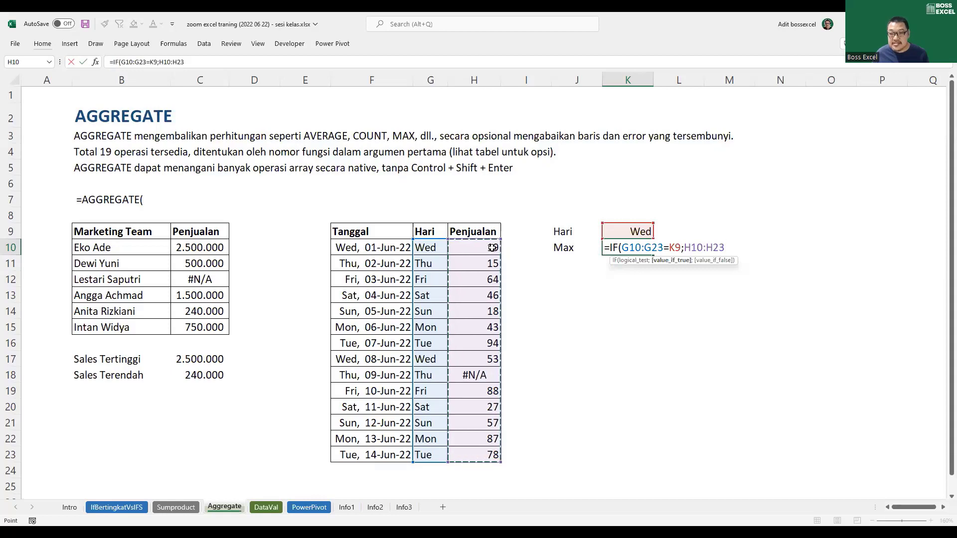
type(";0)")
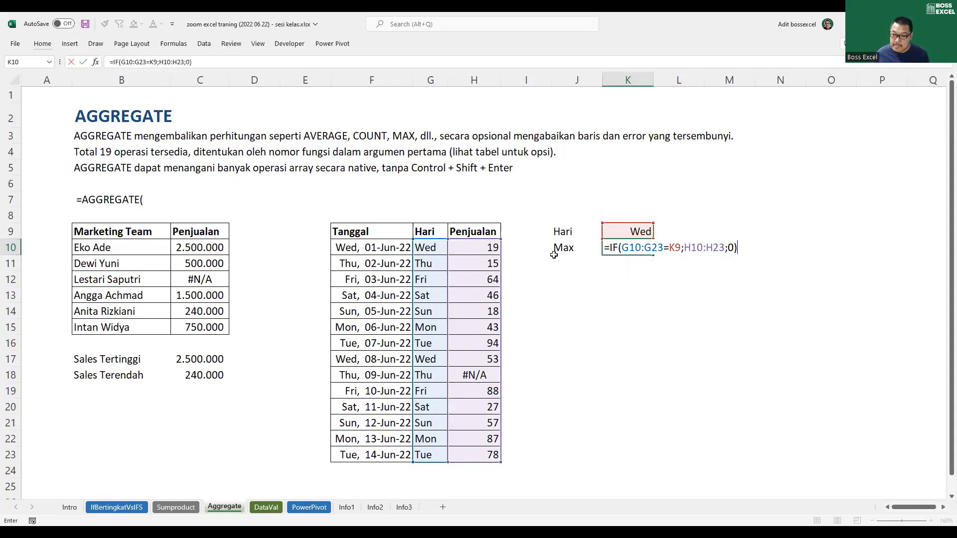
- Preview the array returned by the whole IF expression in K10, and restore the formula text
left_click_drag(611, 248, 738, 251)
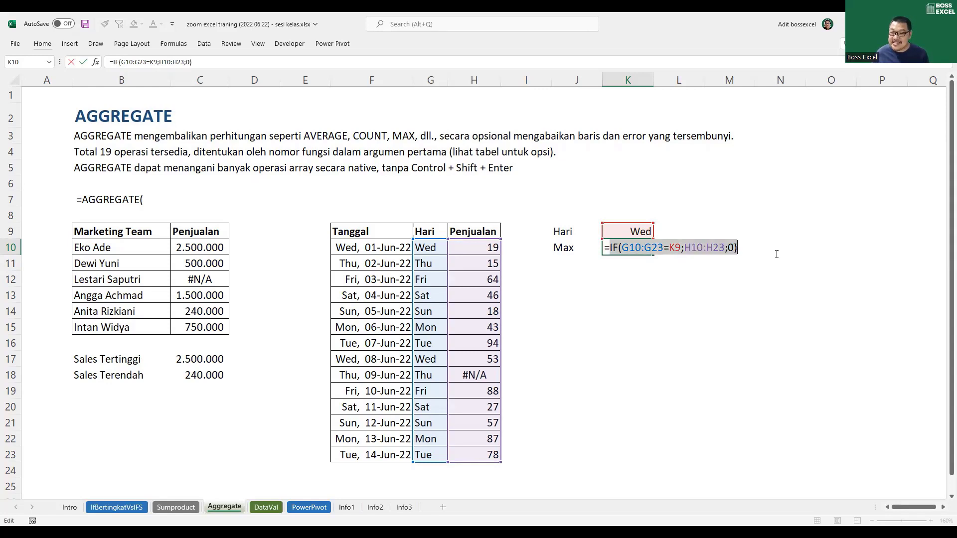
key("F9")
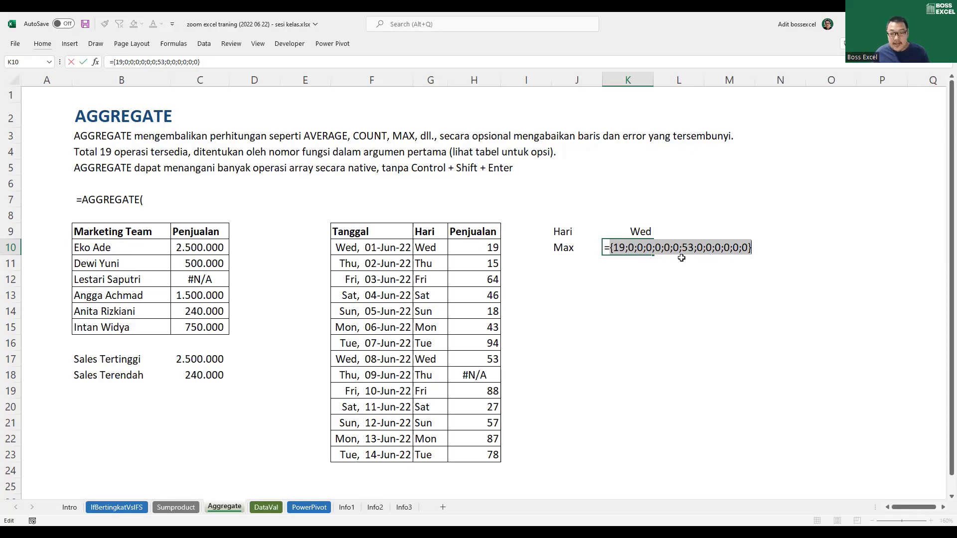
key("ctrl+z")
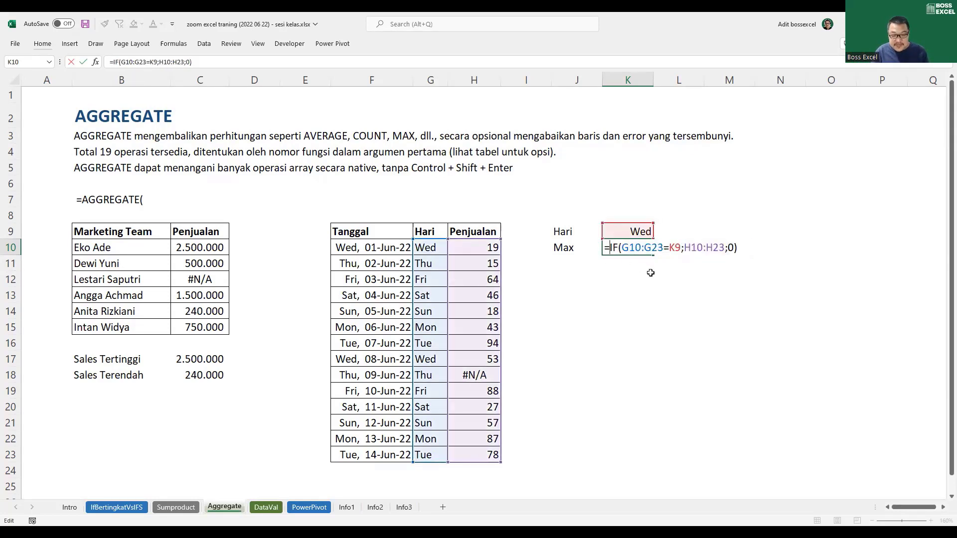
- Nest K10's IF inside MAX, preview the array it receives, and enter =MAX(IF(G10:G23=K9;H10:H23;0))
type("MAX(")
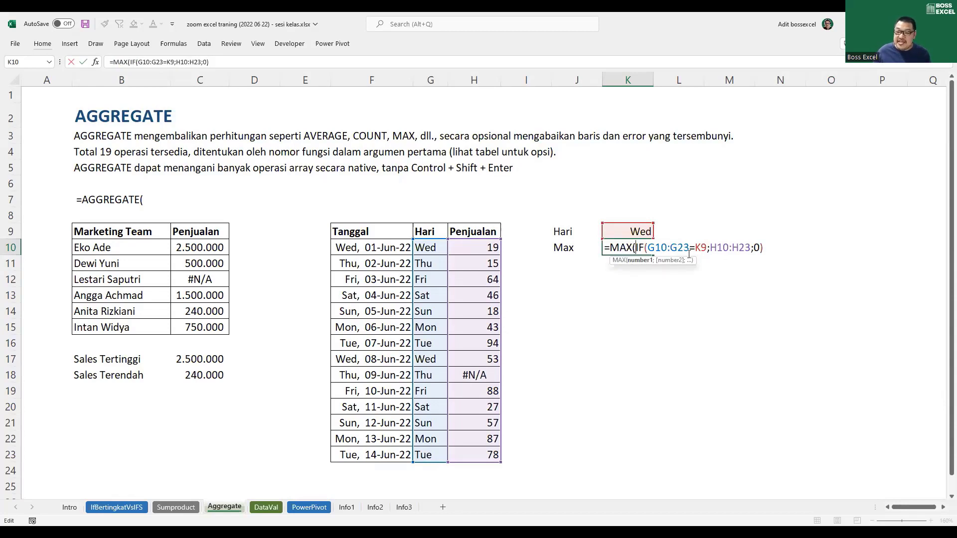
left_click(765, 247, "shift")
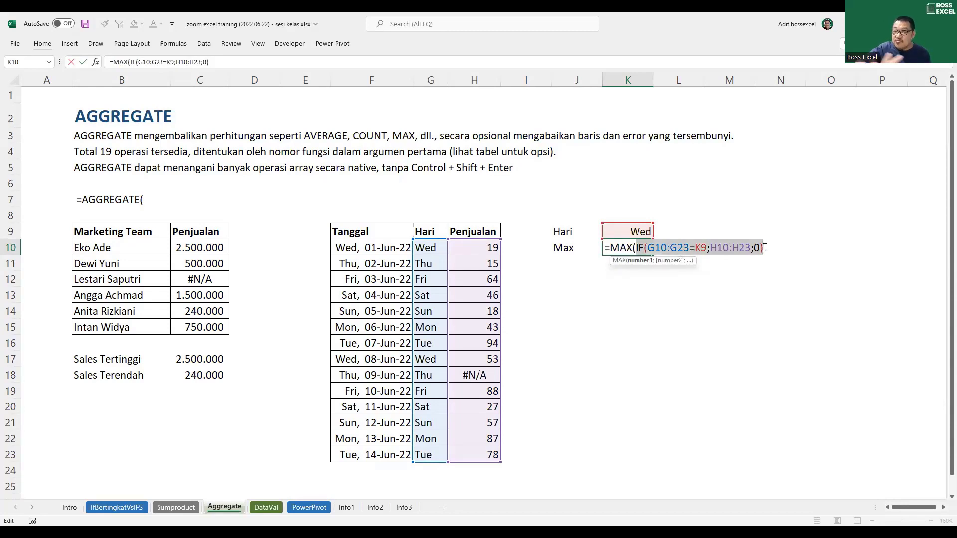
key("F9")
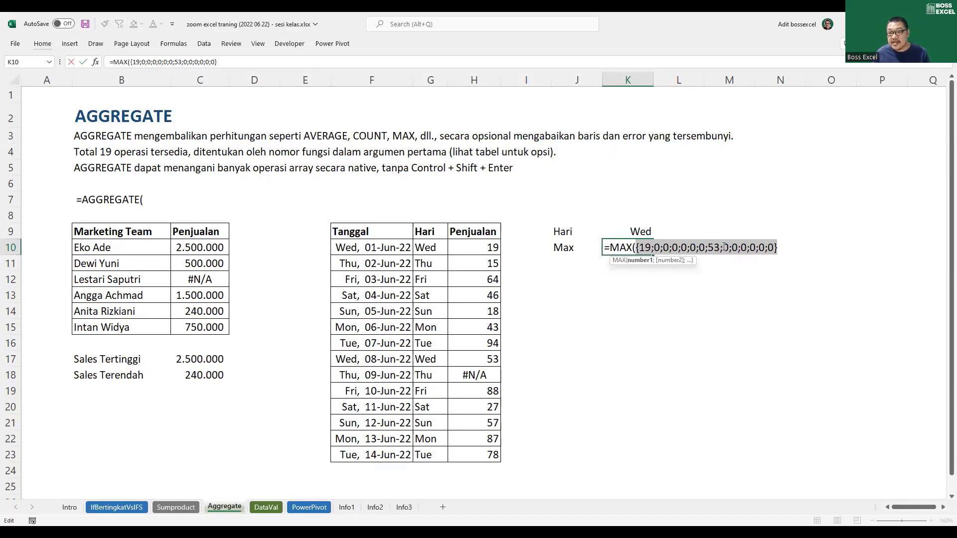
key("ctrl+z")
left_click(778, 251)
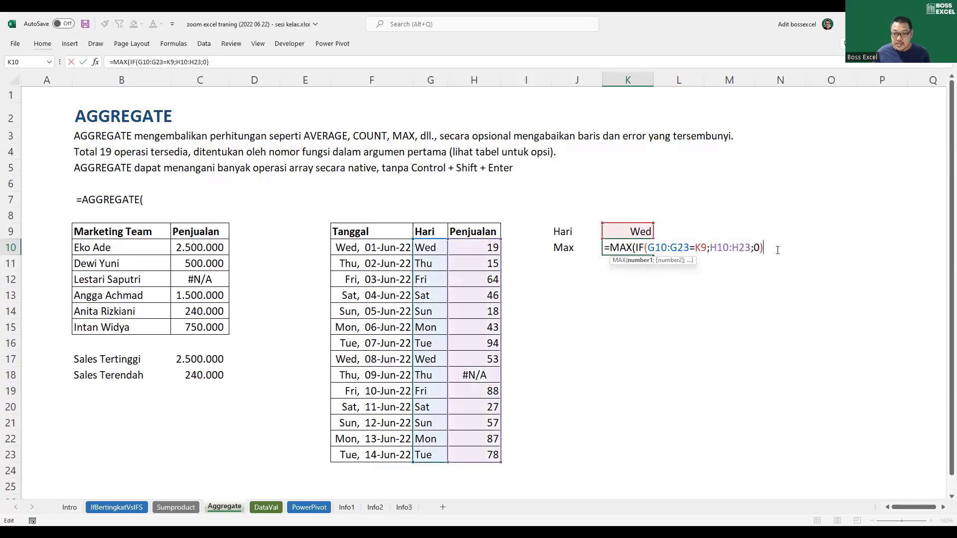
type(")")
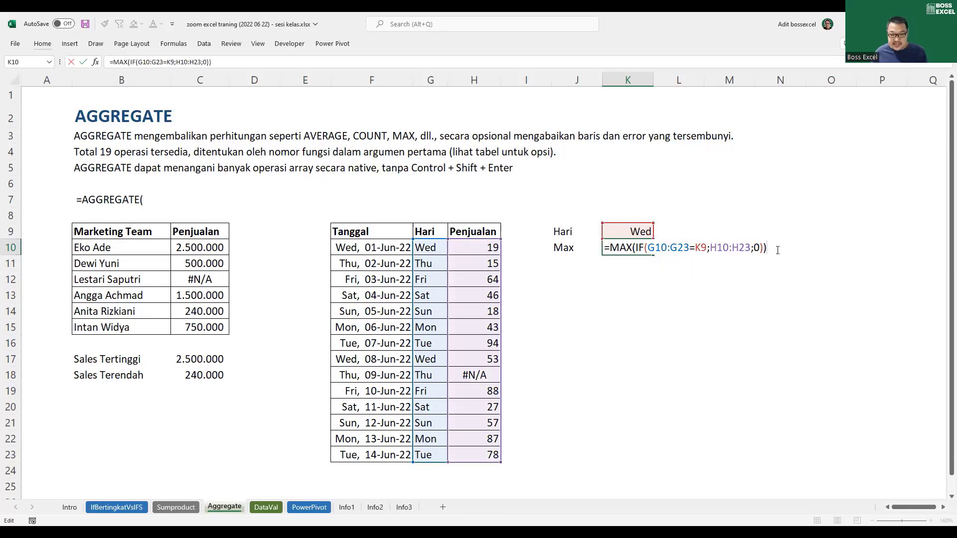
key("ctrl+a")
left_click(772, 247)
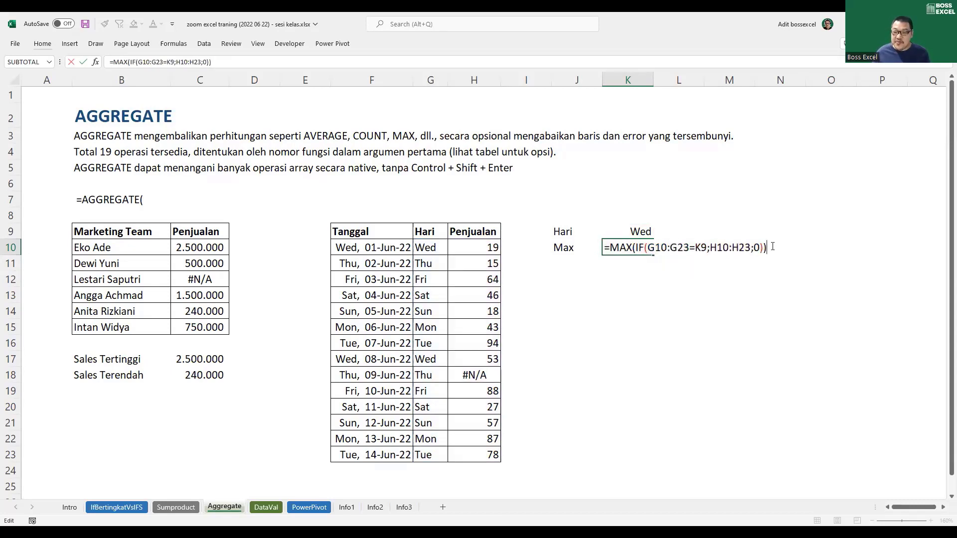
key("Return")
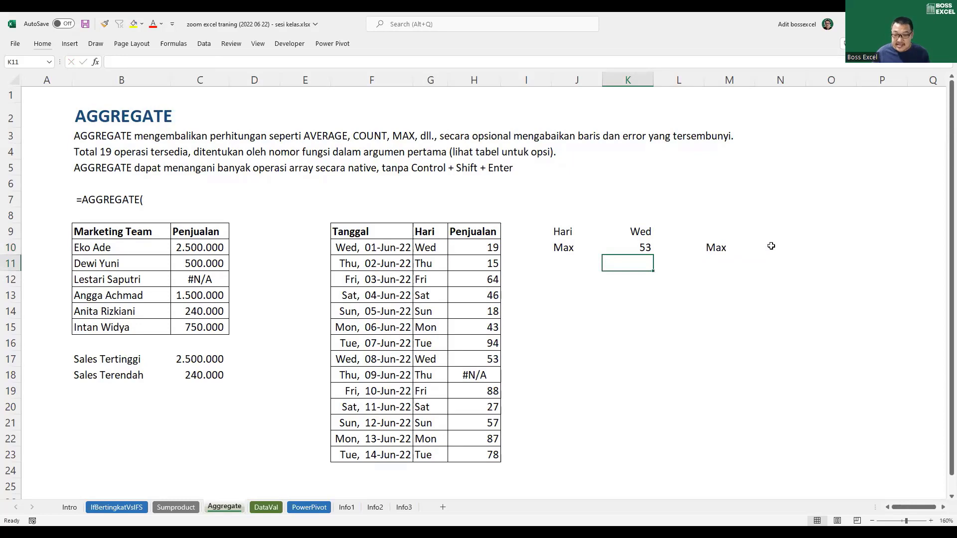
- Re-enter K10's MAX and IF formula as an array formula, {=MAX(IF(G10:G23=K9;H10:H23;0))}
key("Up")
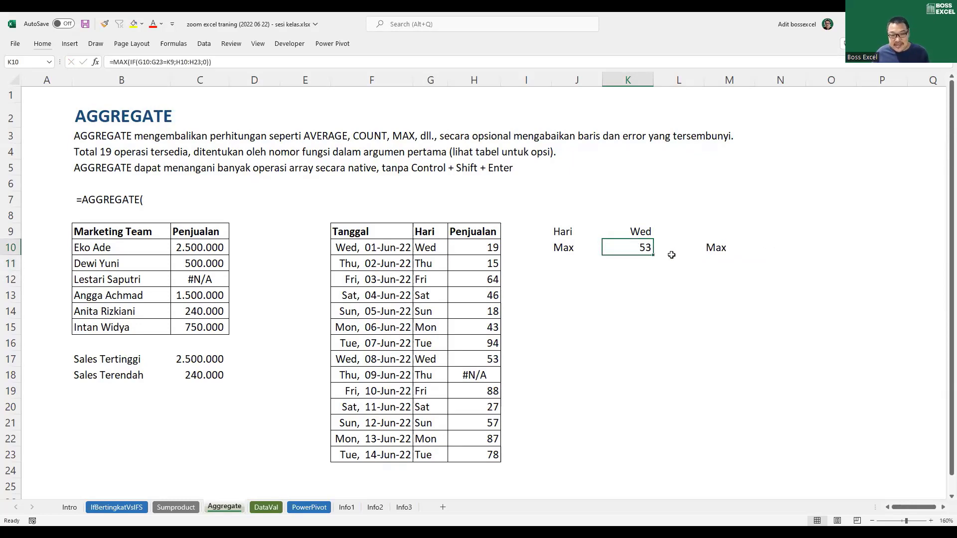
double_click(630, 245)
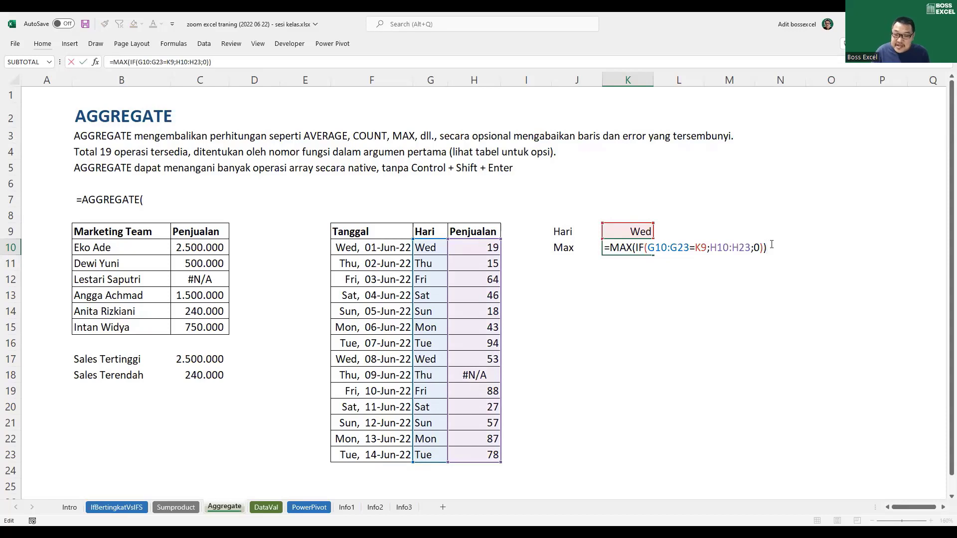
key("ctrl+shift+Return")
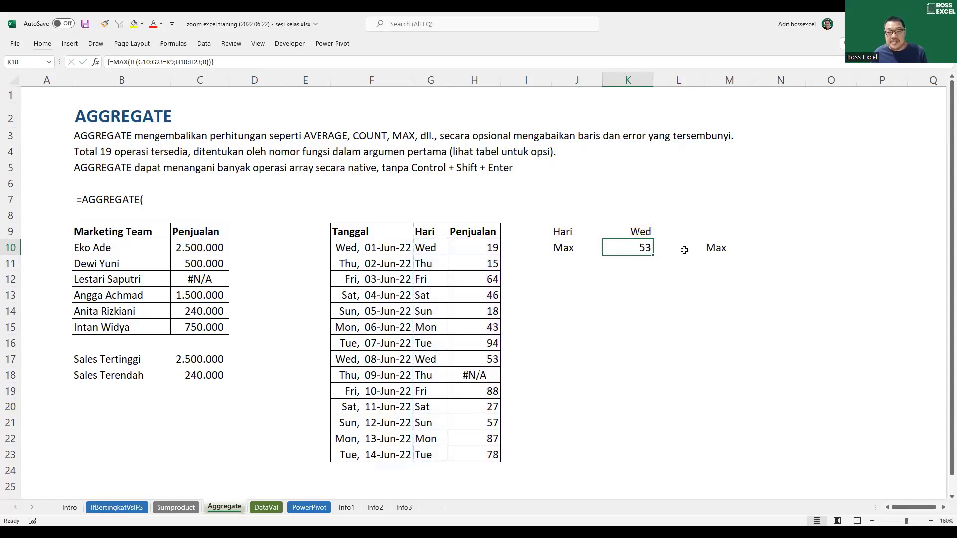
key("F2")
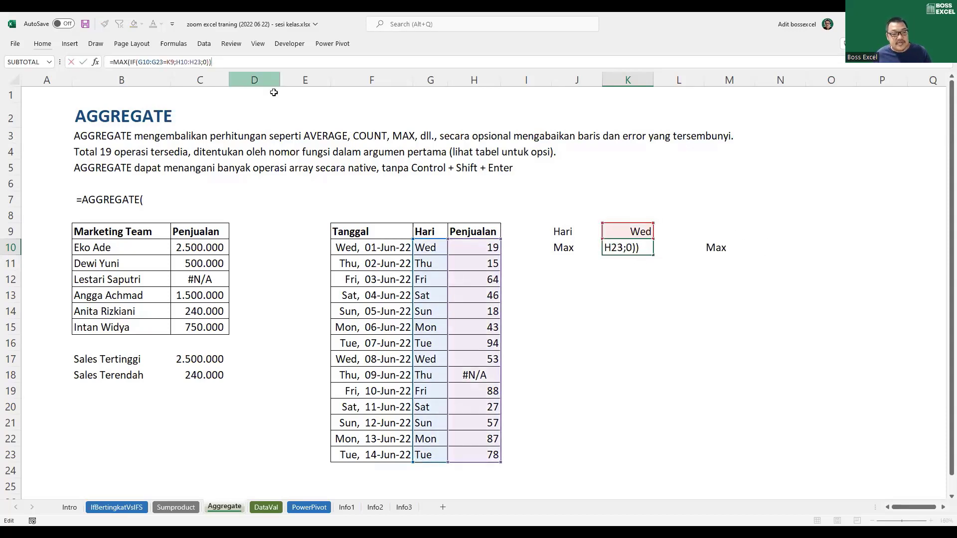
key("ctrl+shift+Return")
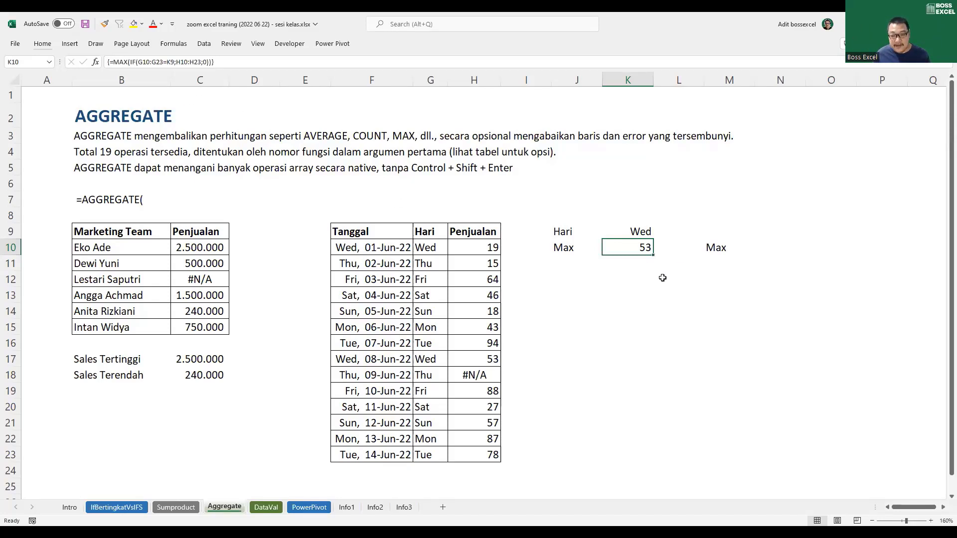
- Start a new formula in N10 beside the second Max label
left_click(661, 277)
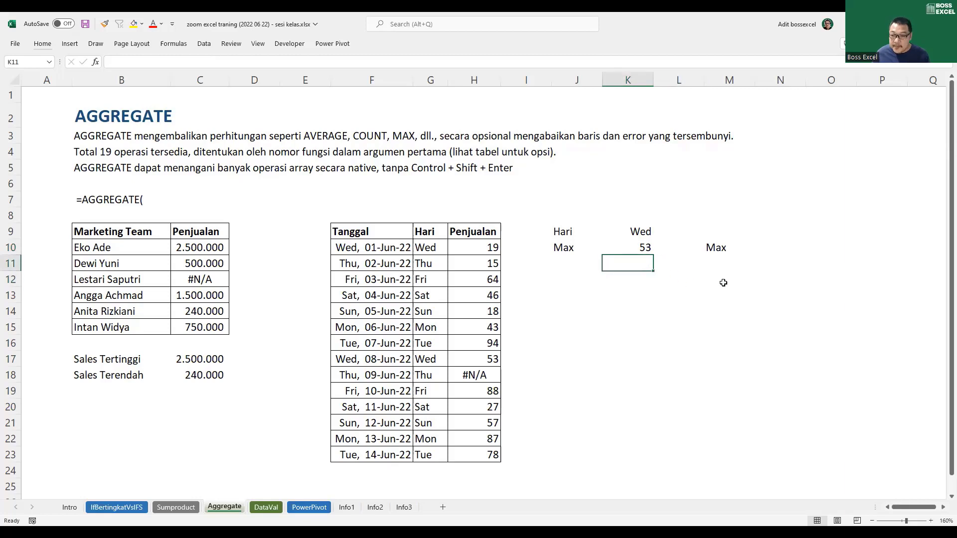
left_click(746, 249)
left_click(774, 247)
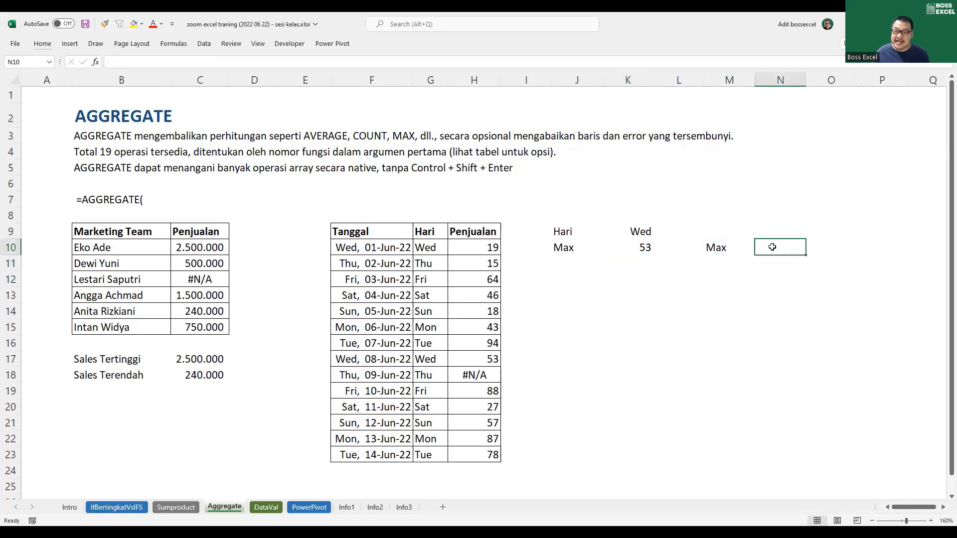
type("=")
type("aggr")
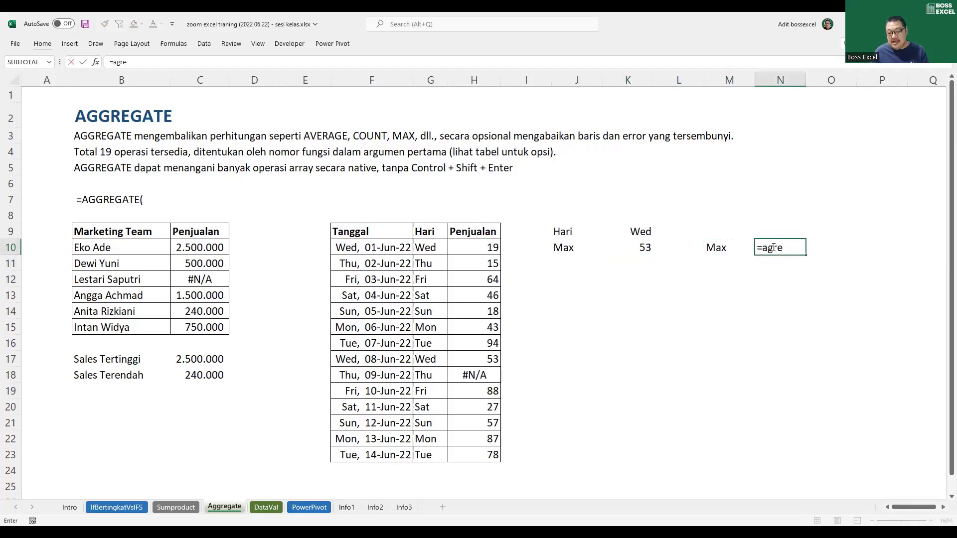
key("Tab")
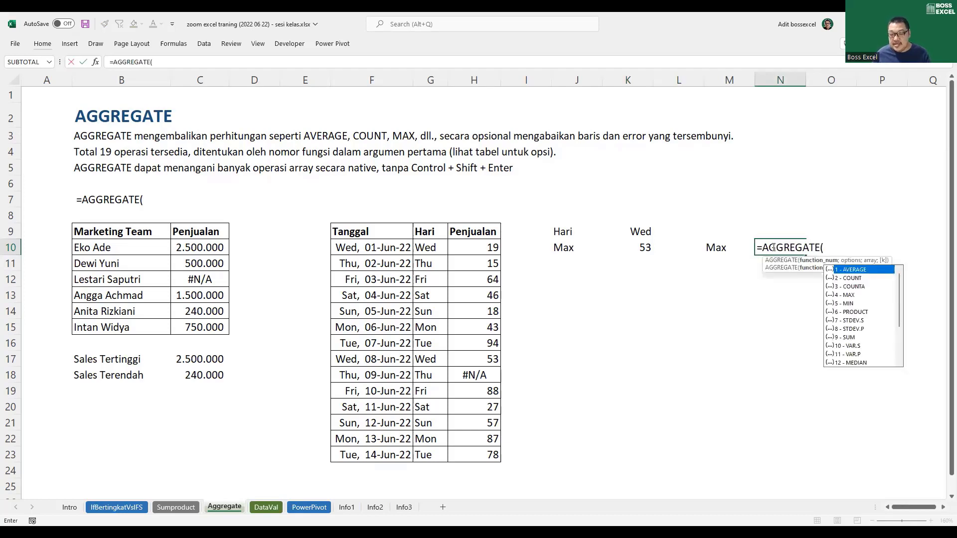
key("Escape")
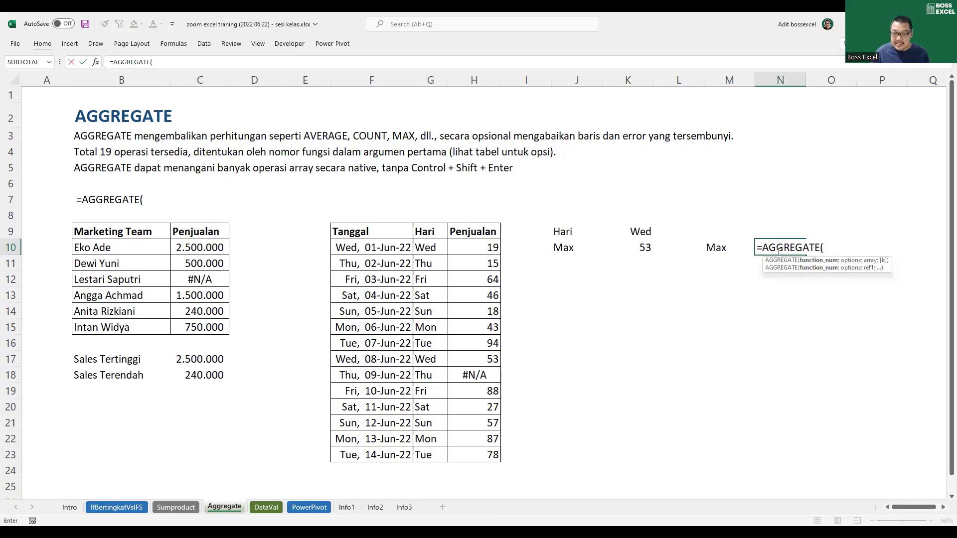
key("BackSpace")
key("BackSpace")
key("BackSpace")
key("BackSpace")
key("BackSpace")
key("BackSpace")
key("BackSpace")
key("BackSpace")
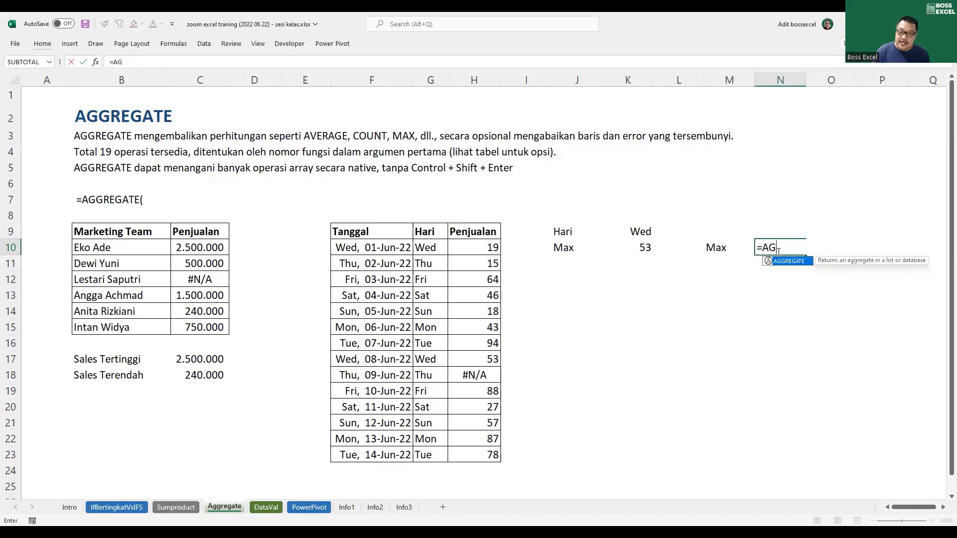
key("BackSpace")
key("BackSpace")
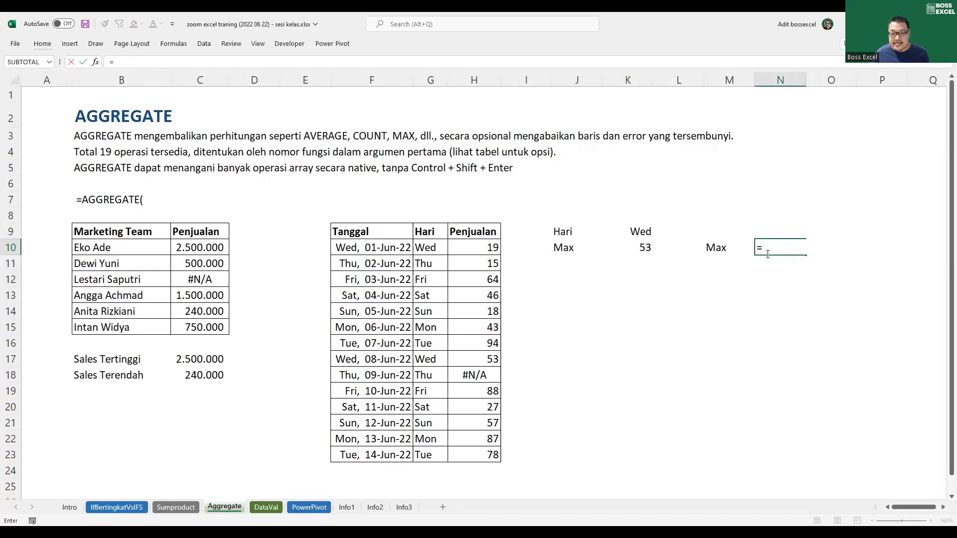
- Build the expression =1/(G10:G23=K9) in N10 to divide 1 by the test of the Hari column against the chosen day
left_click_drag(435, 250, 423, 451)
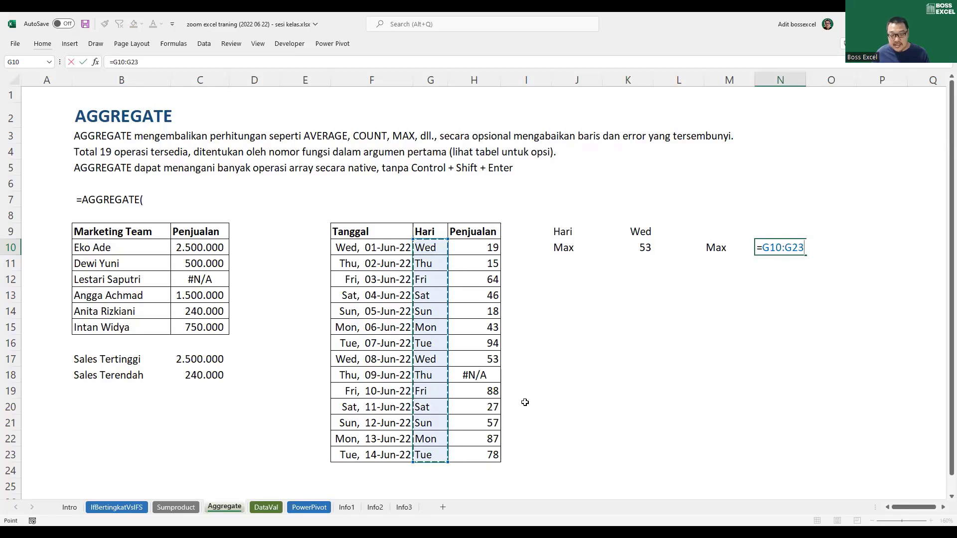
type("=")
left_click(641, 231)
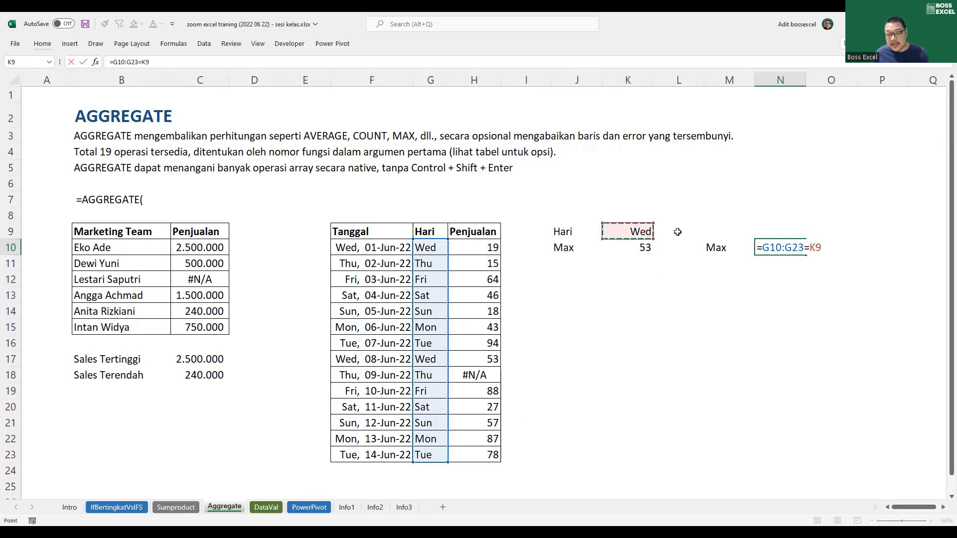
left_click(763, 246)
type("(")
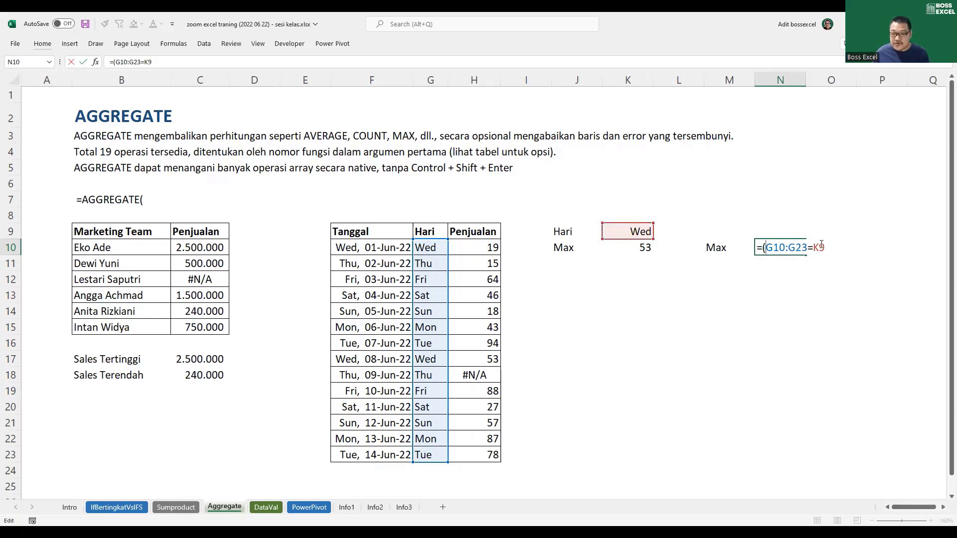
type(")")
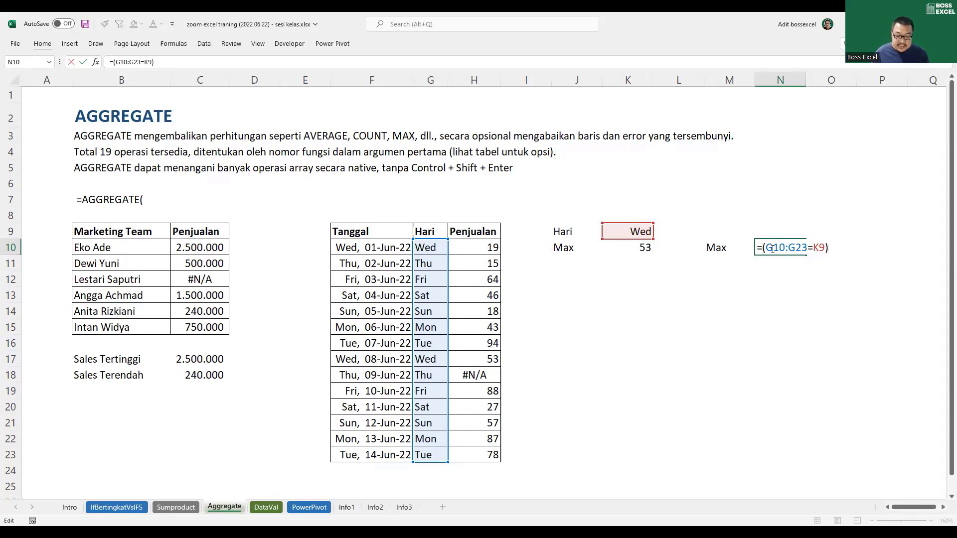
type("1/")
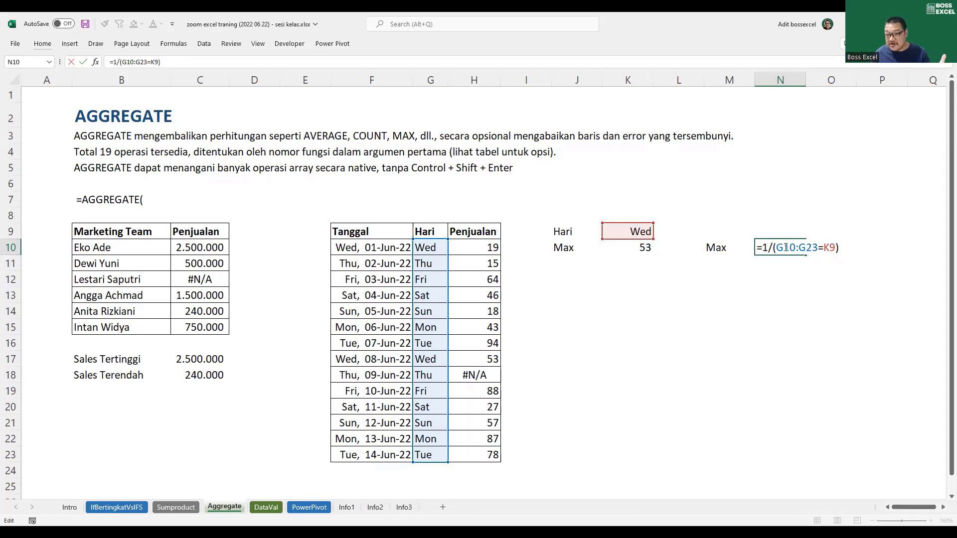
- Preview the array returned by 1/(G10:G23=K9) in N10, and restore the formula text
left_click_drag(761, 248, 869, 245)
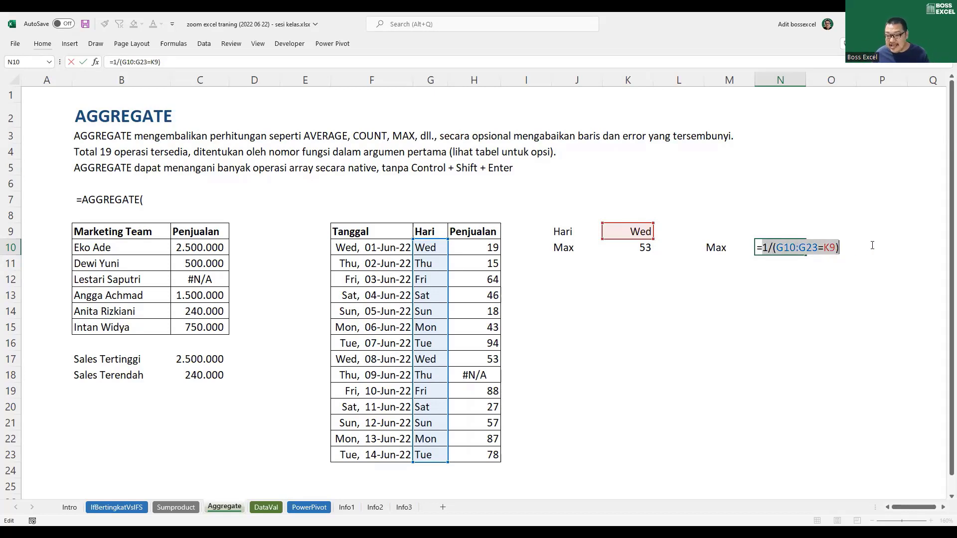
key("F9")
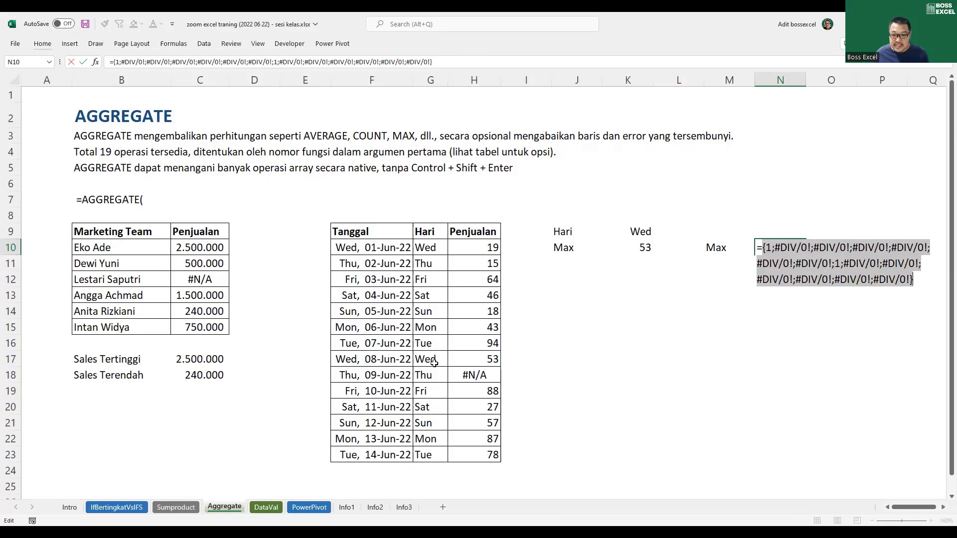
key("ctrl+z")
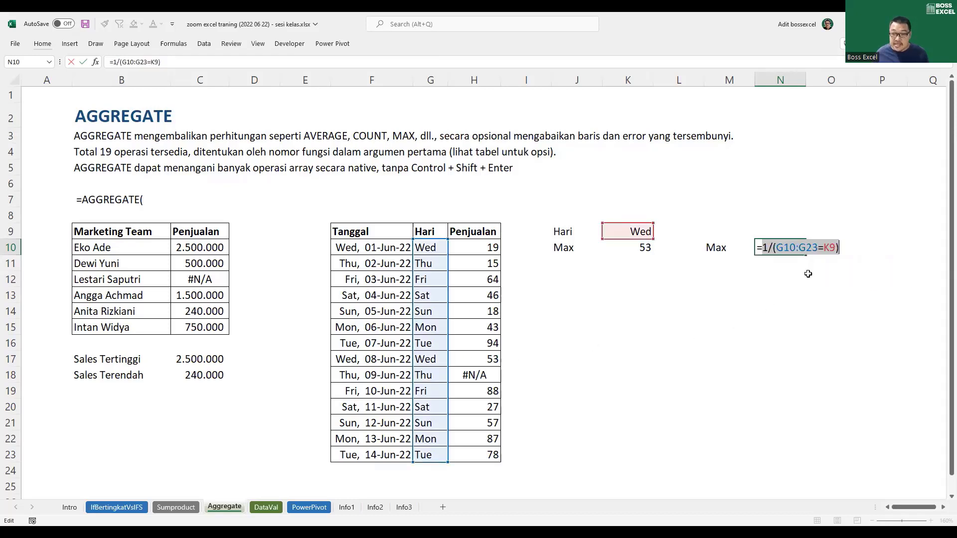
- Replace the numerator 1 in N10 with the parenthesised sales range, making =(H10:H23)/(G10:G23=K9)
double_click(768, 250)
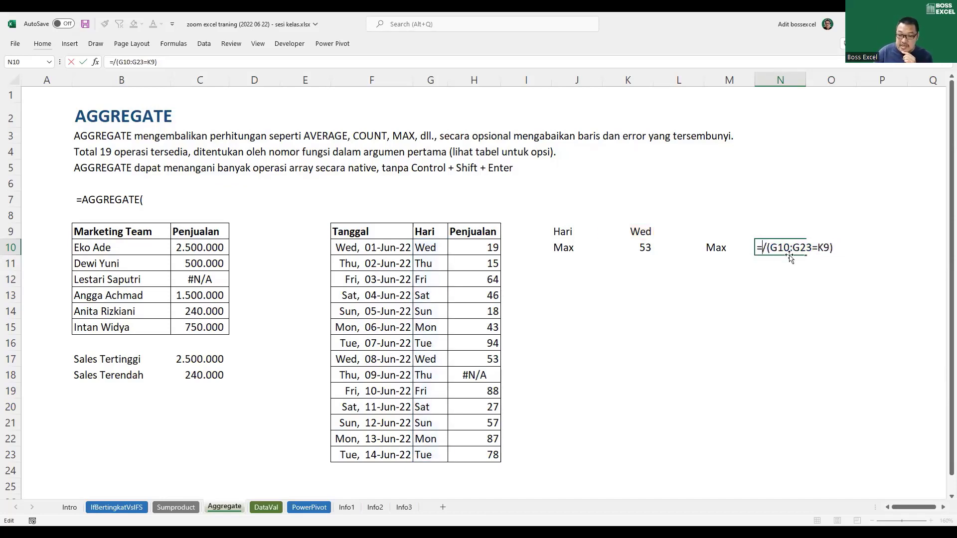
left_click(486, 248)
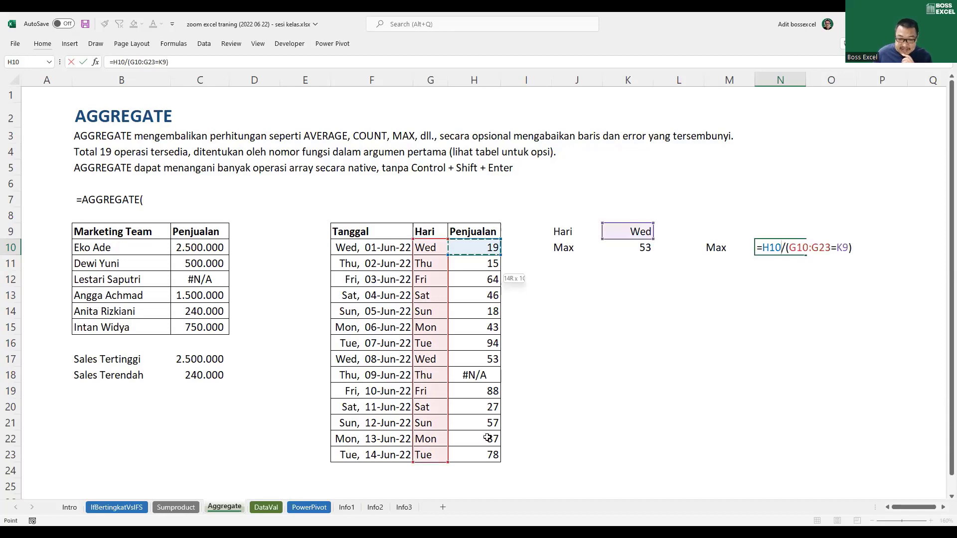
left_click(493, 454, "shift")
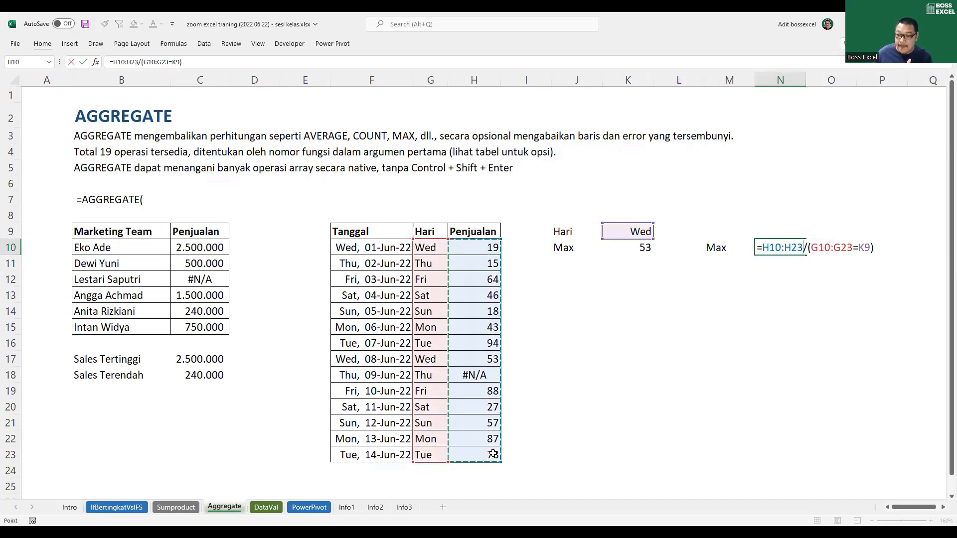
type(")")
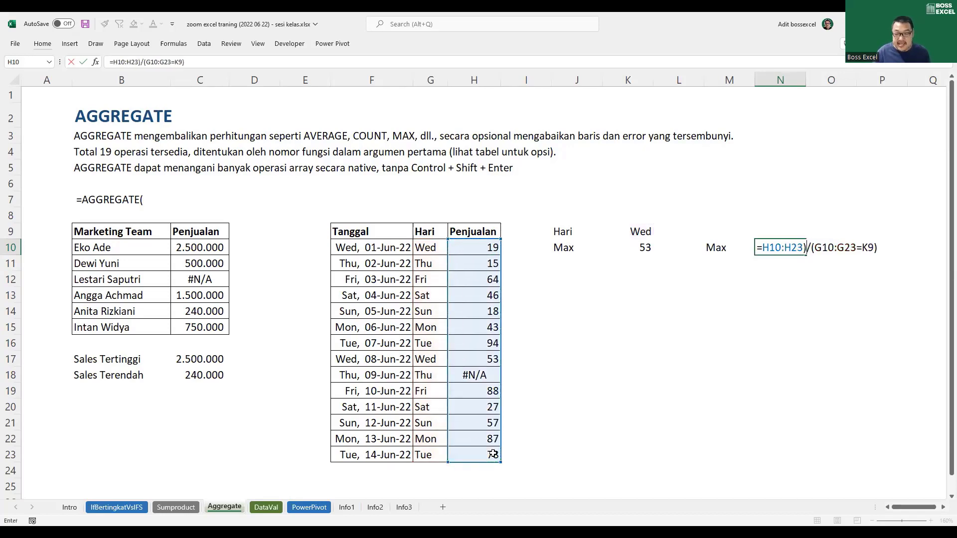
left_click(762, 245)
type("(")
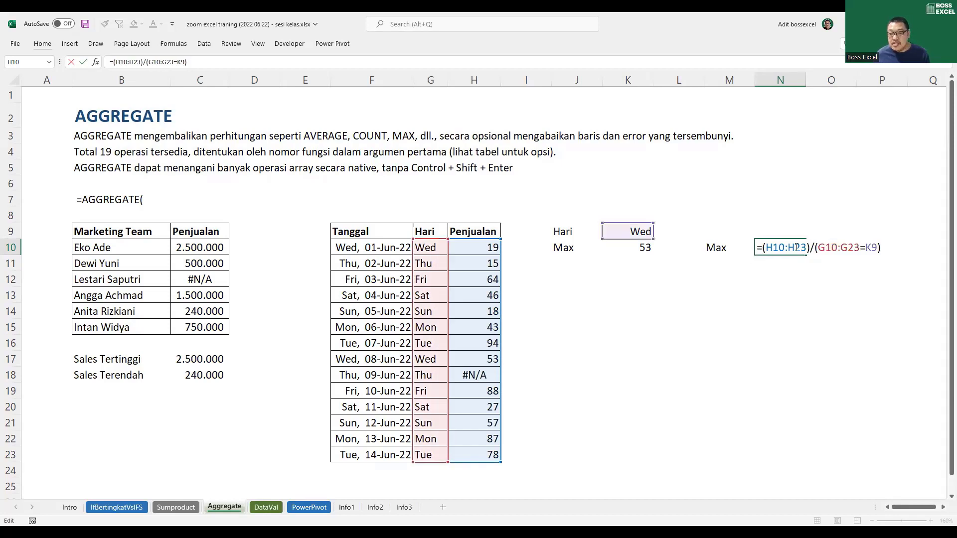
- Preview the array of the H10:H23 numerator and of the whole division in N10, restoring the formula text each time
left_click_drag(785, 246, 763, 247)
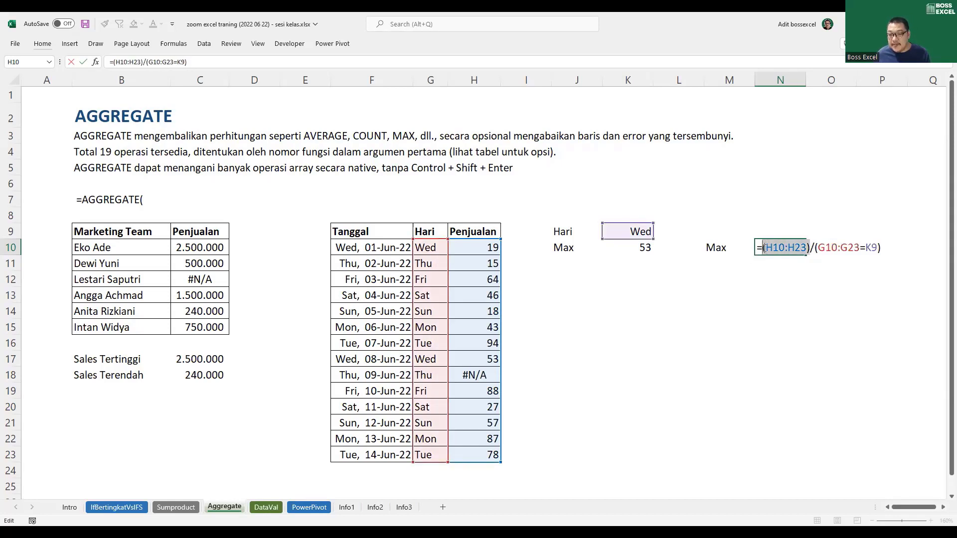
key("F9")
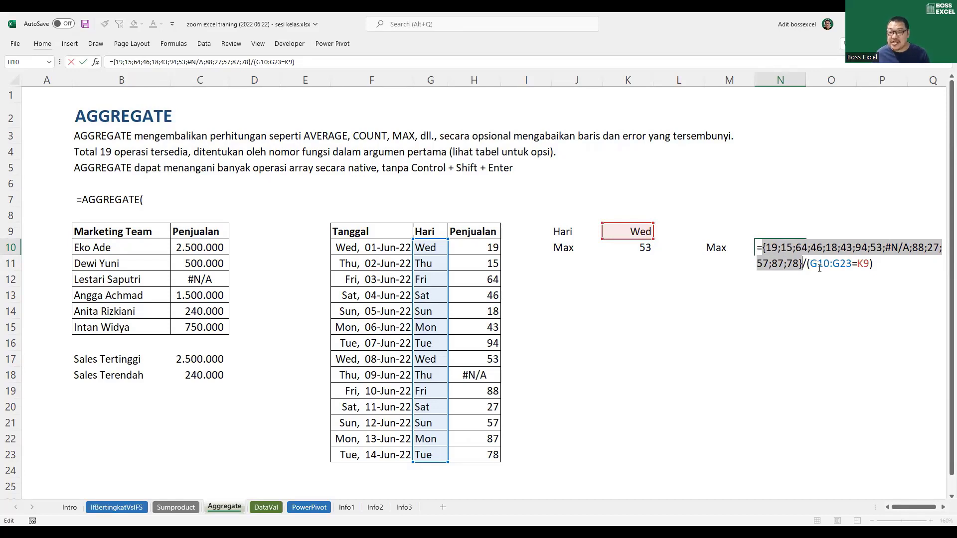
key("ctrl+z")
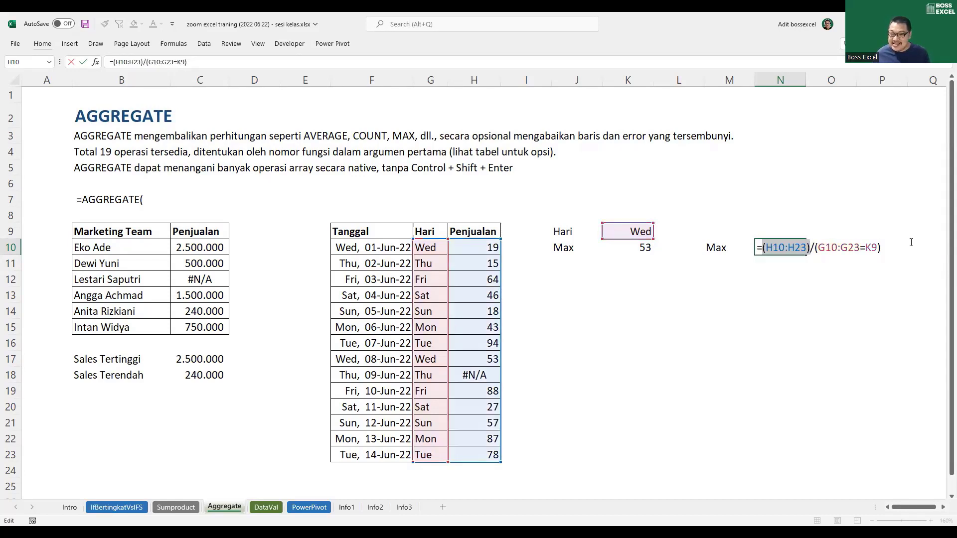
left_click_drag(892, 245, 762, 248)
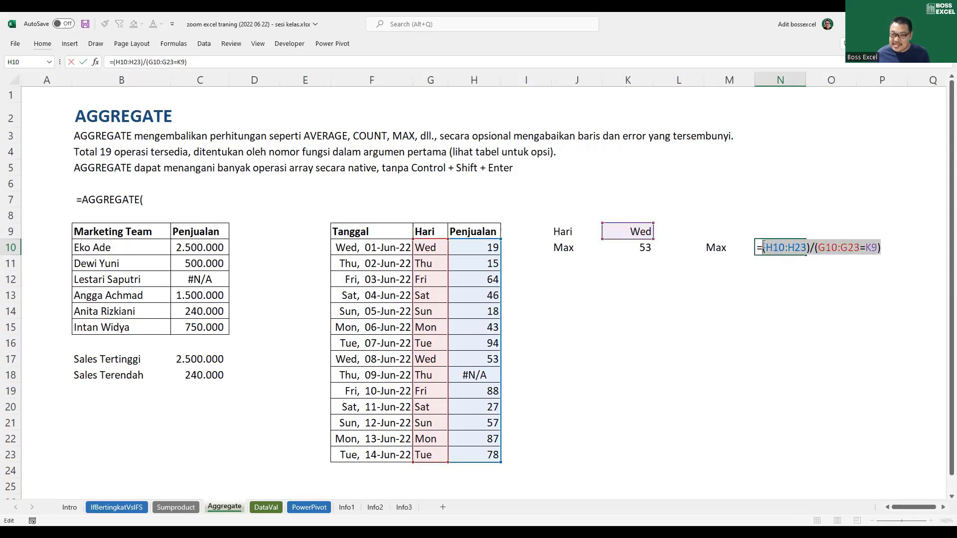
key("F9")
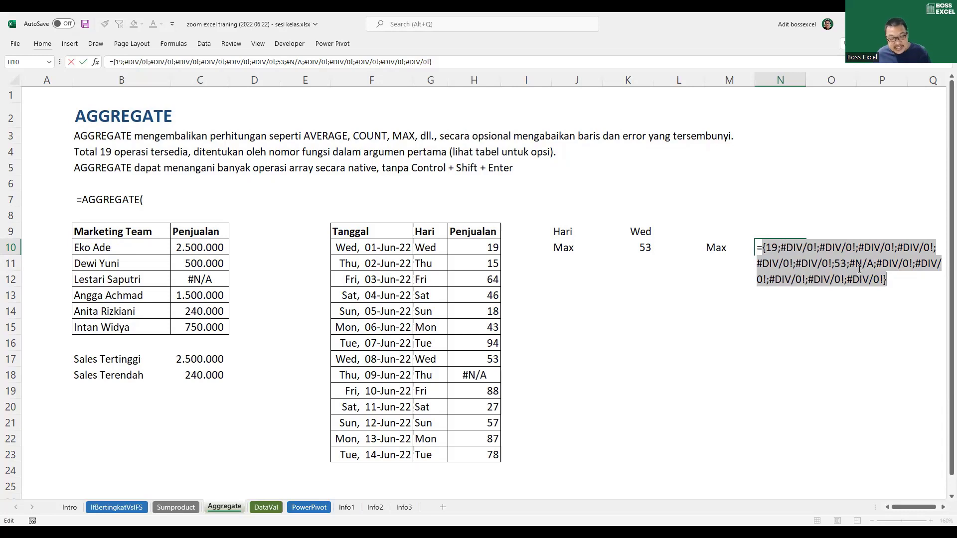
key("ctrl+z")
- Insert AGGREGATE before the division in N10, with function 14 - LARGE and option 6 - Ignore error values as its first arguments
left_click(764, 248)
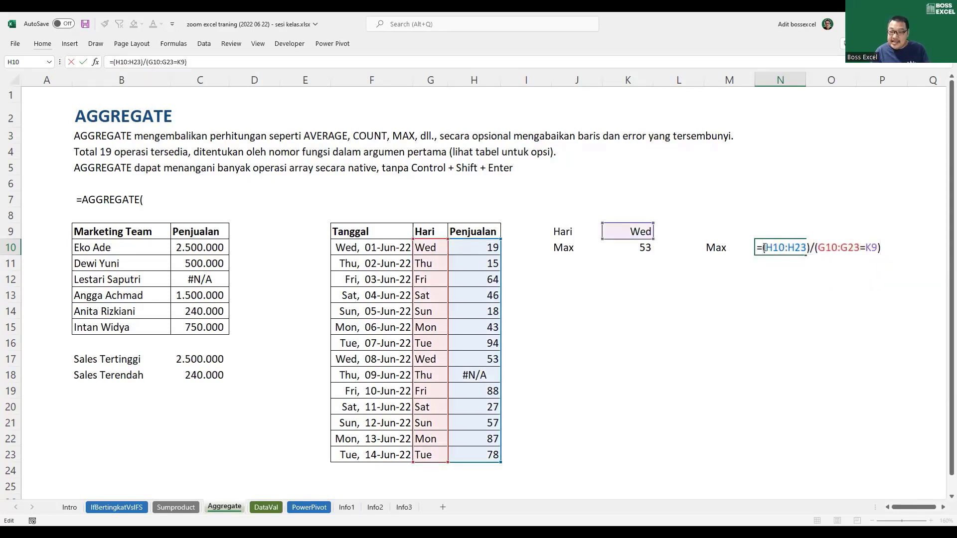
type("AGGREGATE")
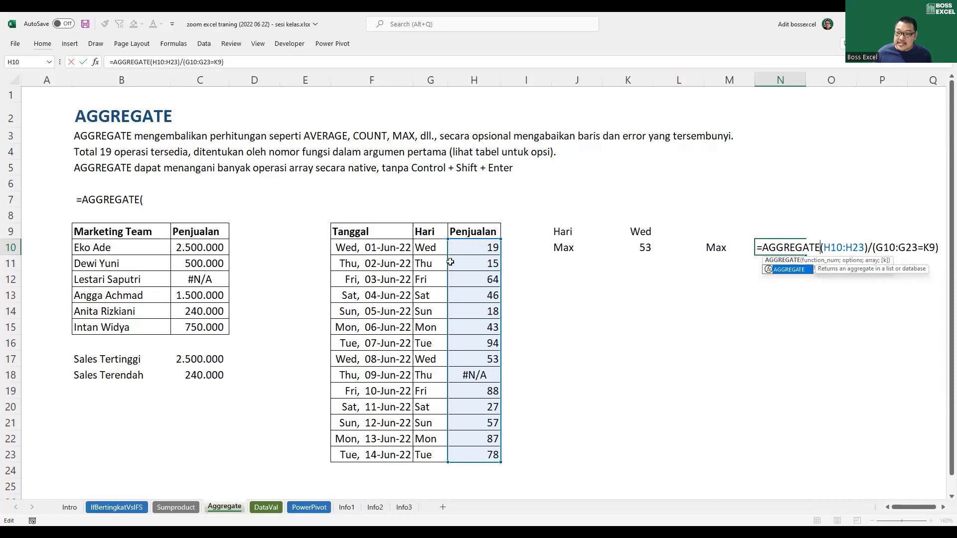
type("(")
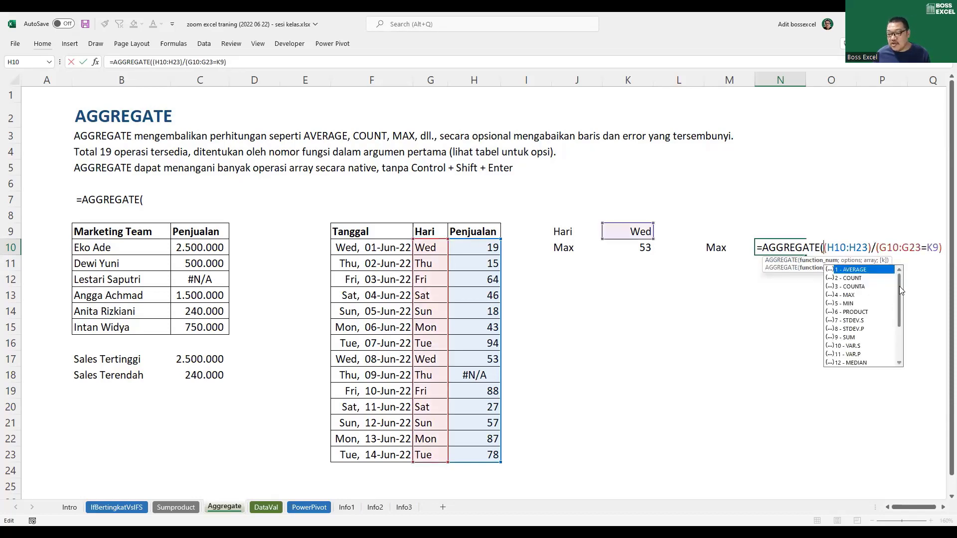
left_click_drag(900, 289, 897, 315)
left_click(860, 329)
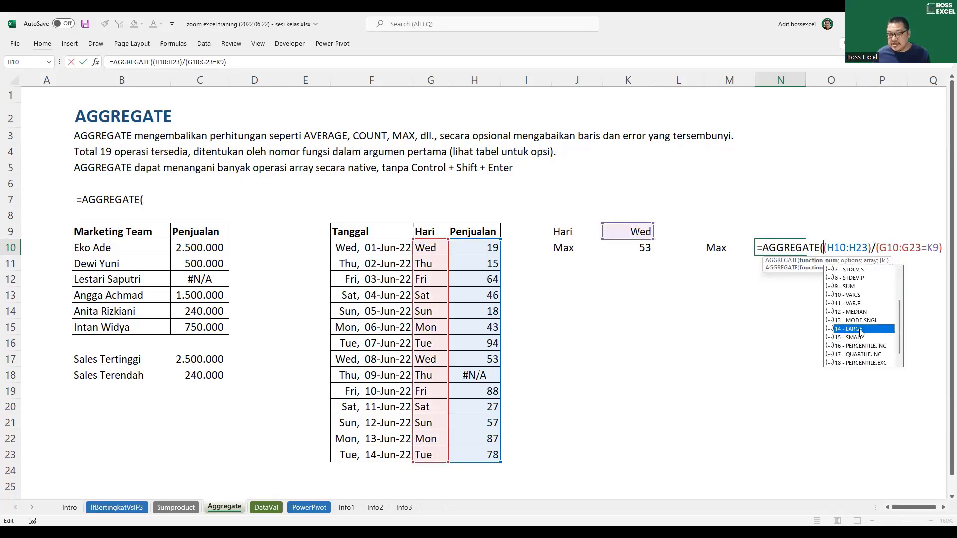
key("Tab")
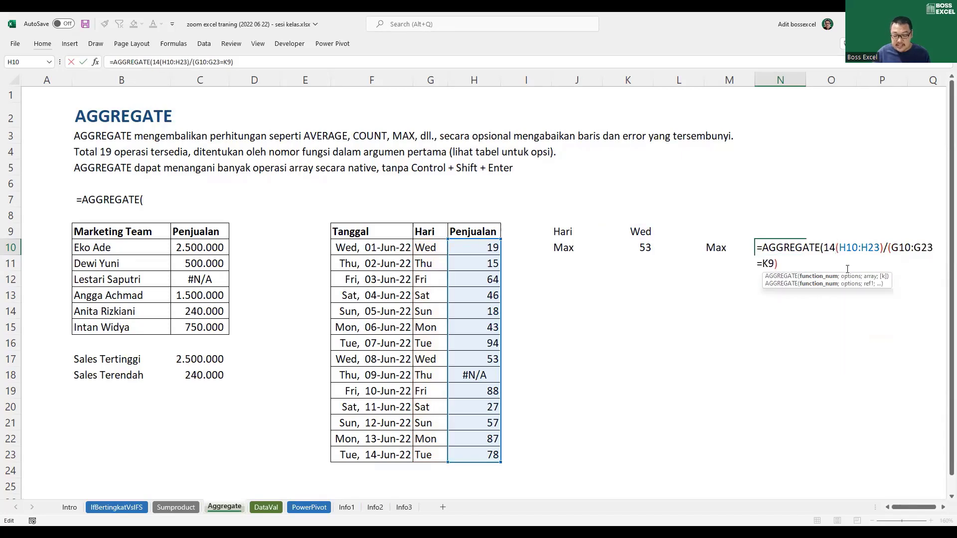
type(";")
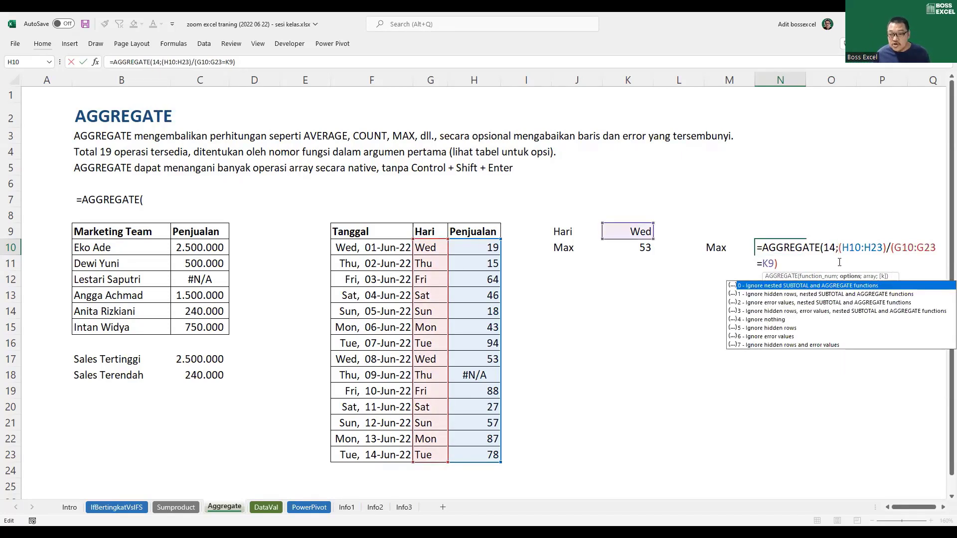
left_click(774, 337)
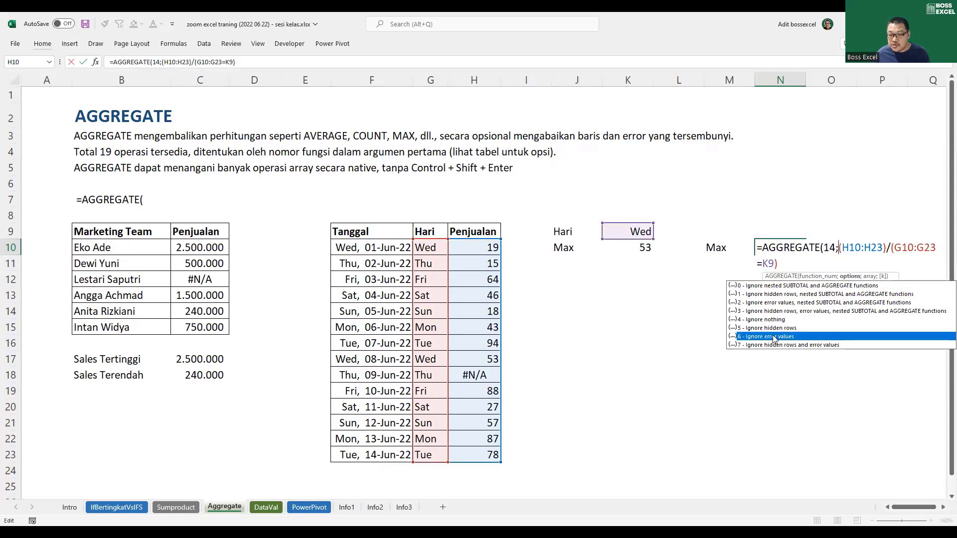
key("Tab")
type(";")
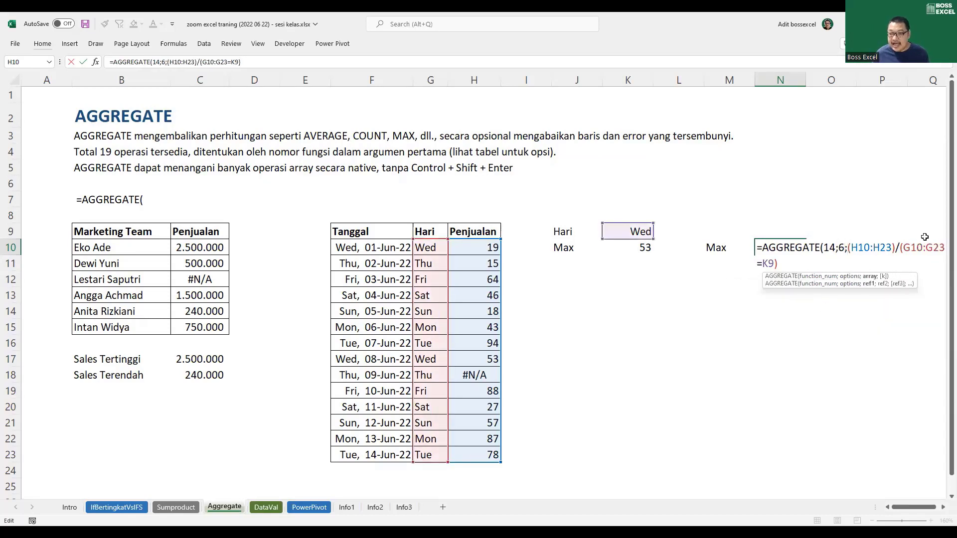
- Set the k argument to 1 after the array and enter =AGGREGATE(14;6;(H10:H23)/(G10:G23=K9);1) in N10
left_click_drag(849, 248, 777, 263)
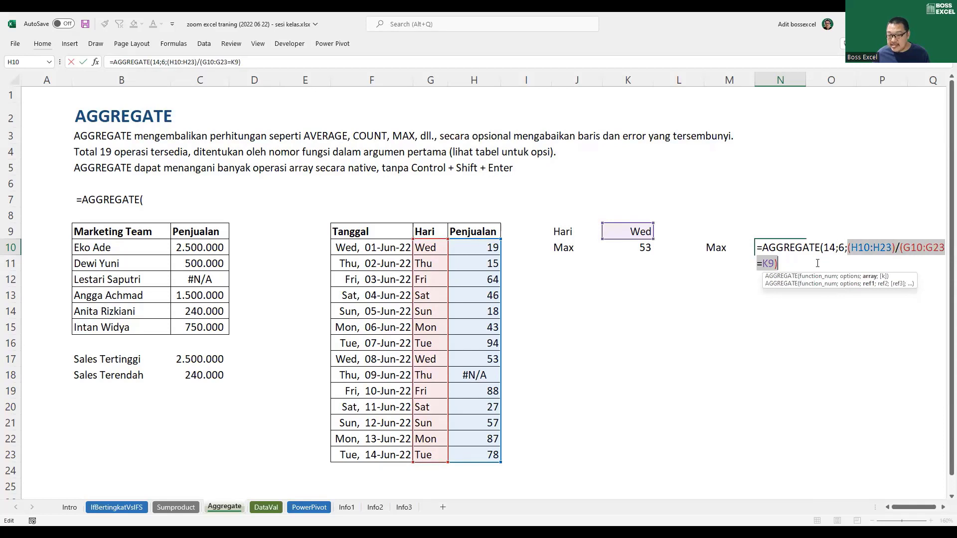
left_click(777, 264)
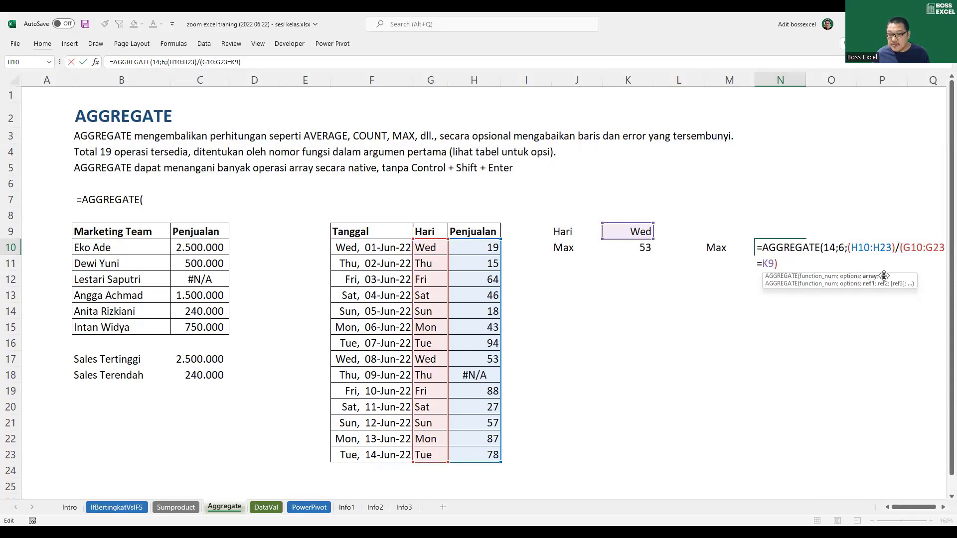
type(";")
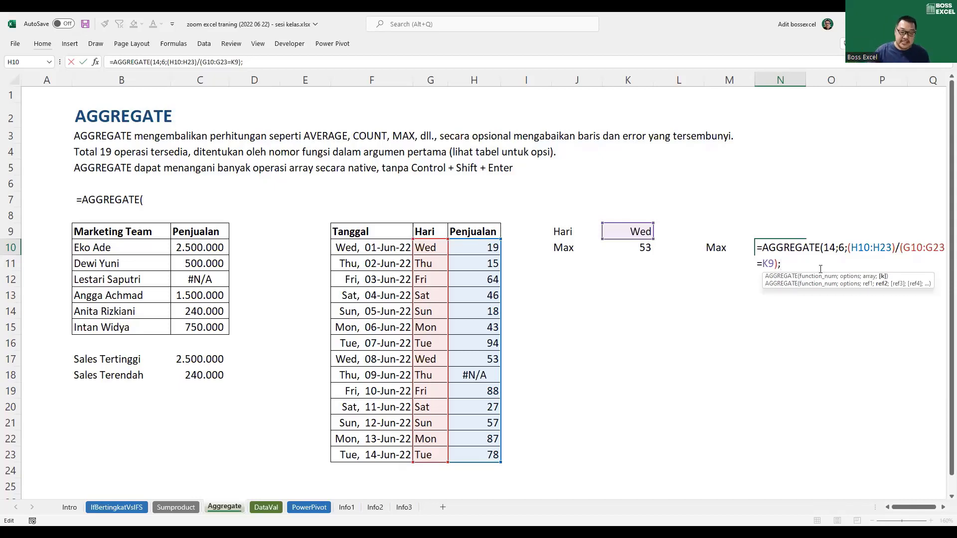
type("1")
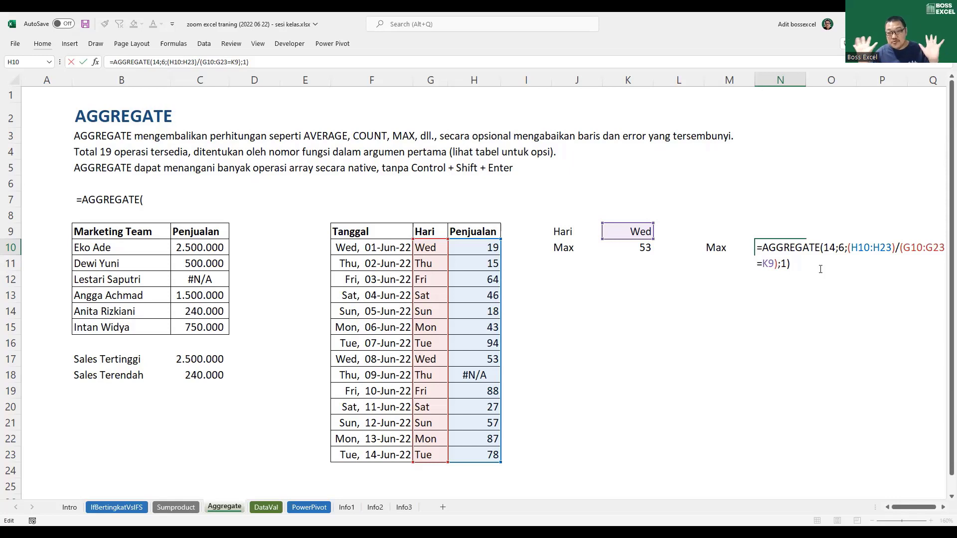
key("Return")
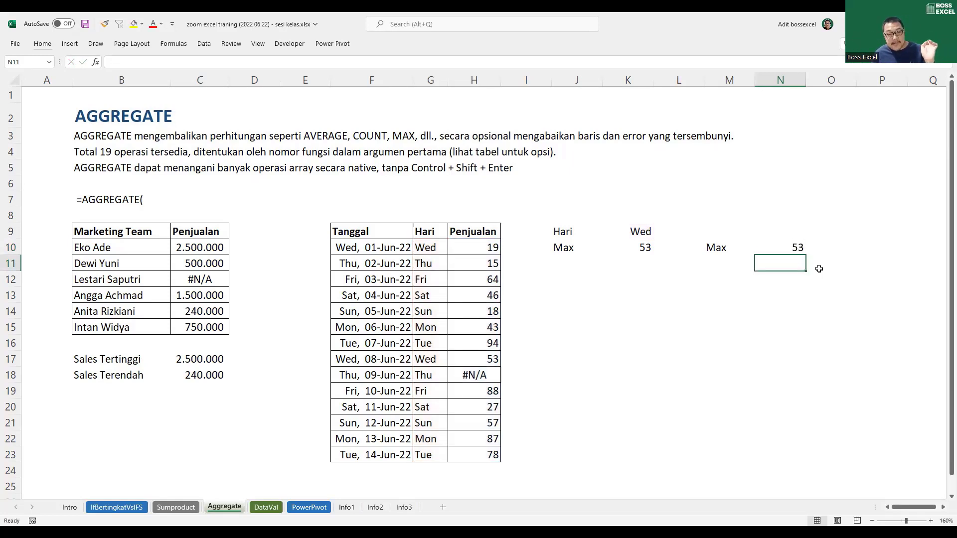
- Review the arguments and referenced ranges of the AGGREGATE formula in N10, and reselect the cell
left_click(792, 248)
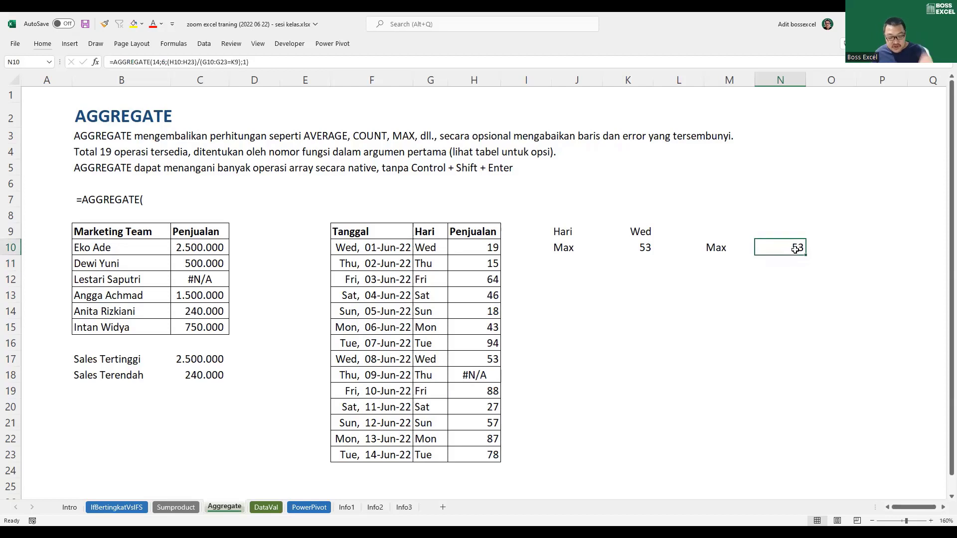
key("F2")
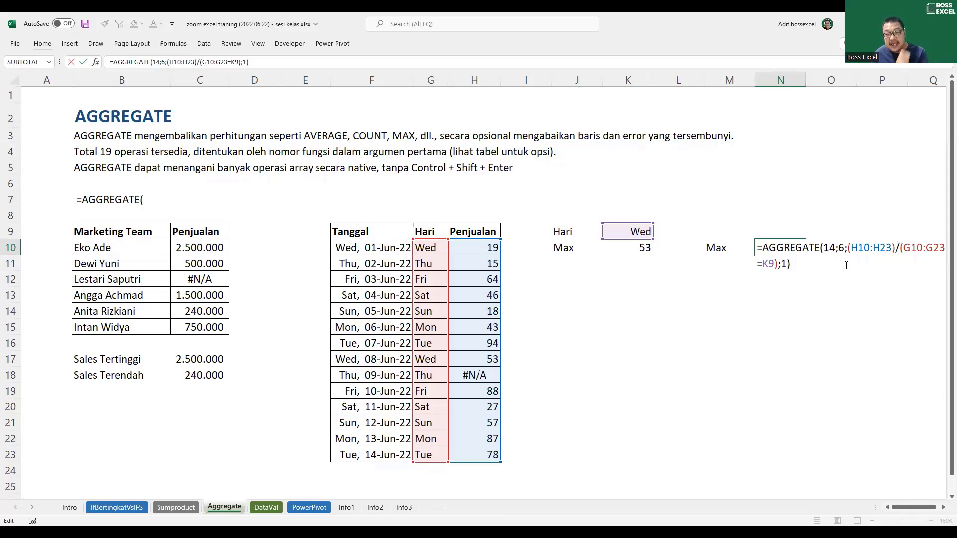
left_click(640, 142)
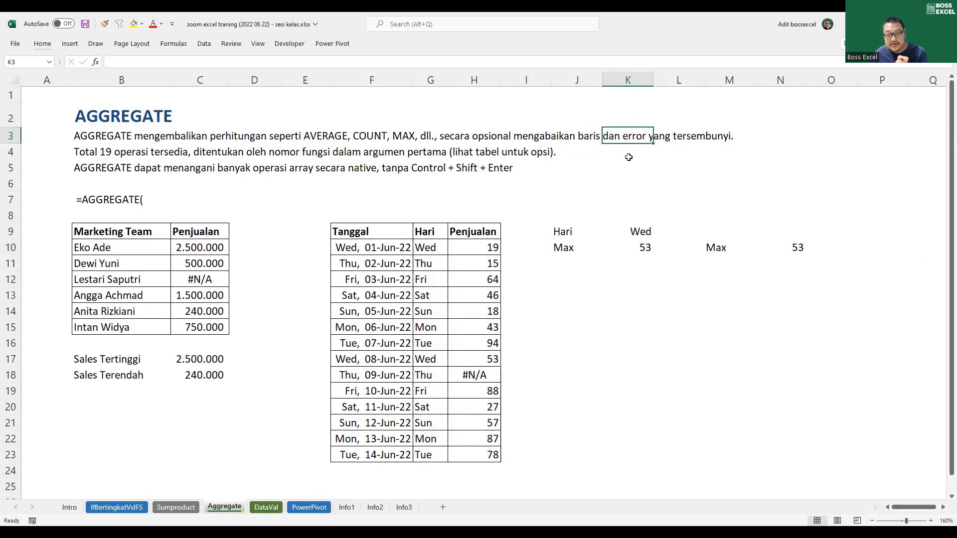
left_click(797, 248)
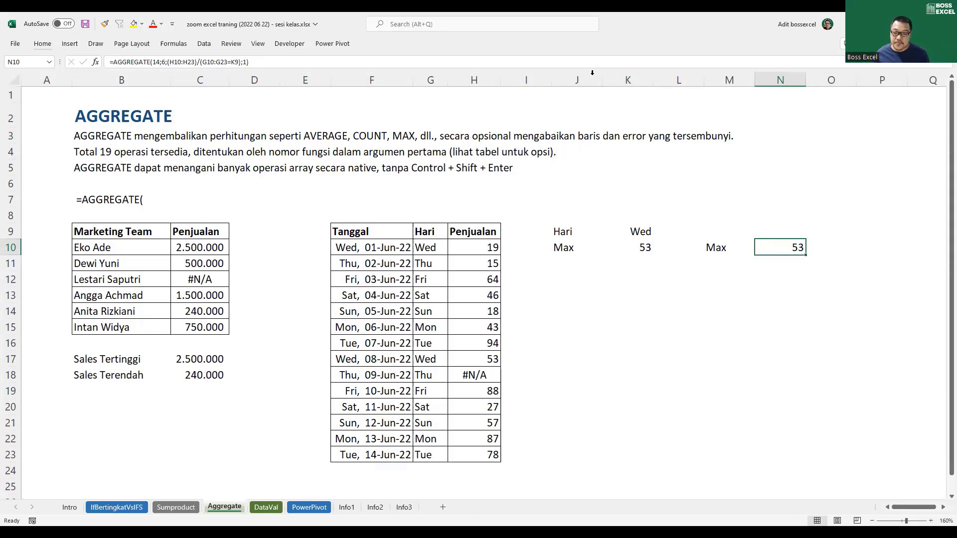
key("alt+Tab")
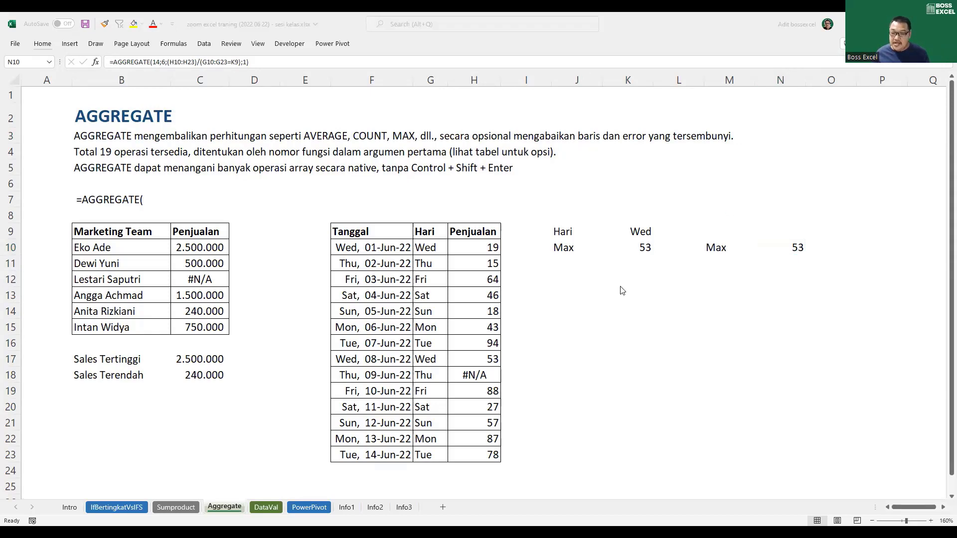
left_click(647, 330)
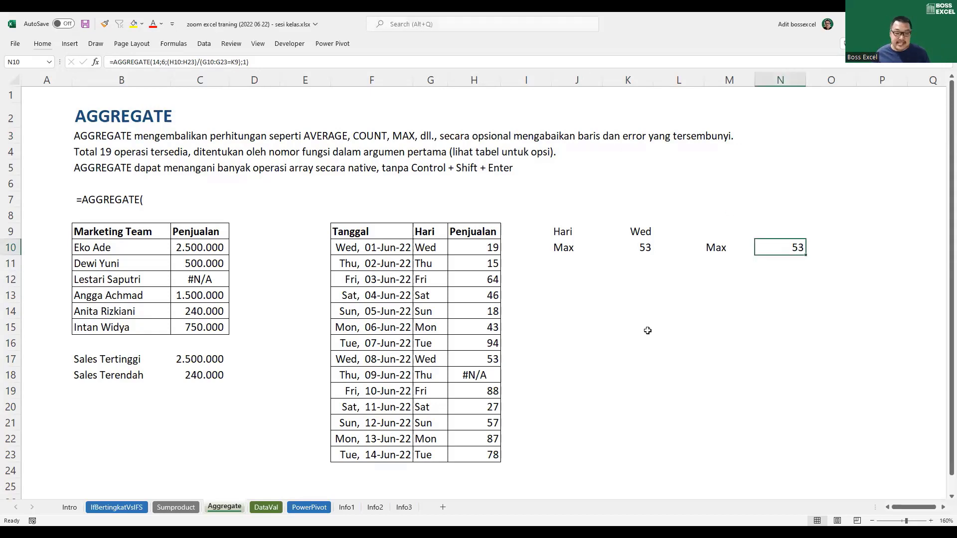
key("alt+Tab")
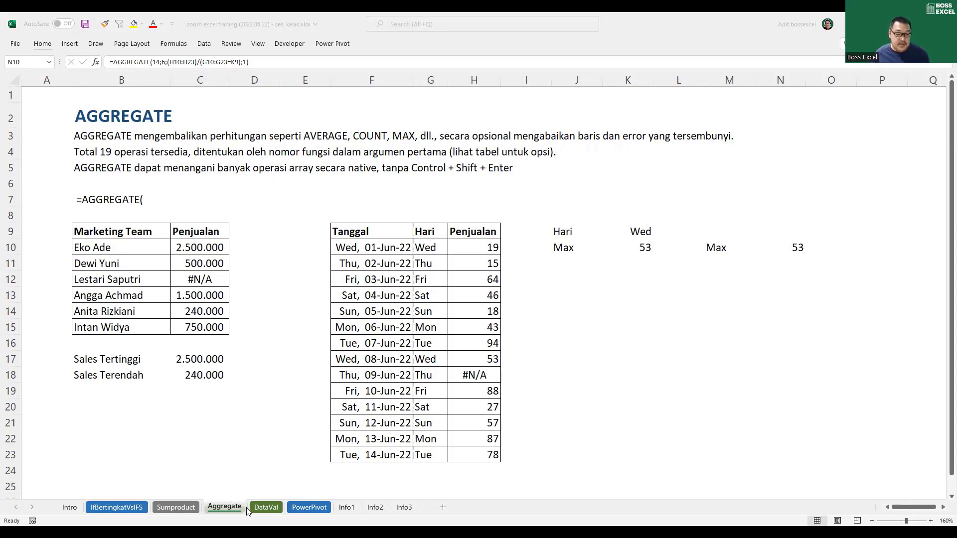
- Go to the DataVal sheet and select cell B2 under the Jam Masuk header
left_click(264, 507)
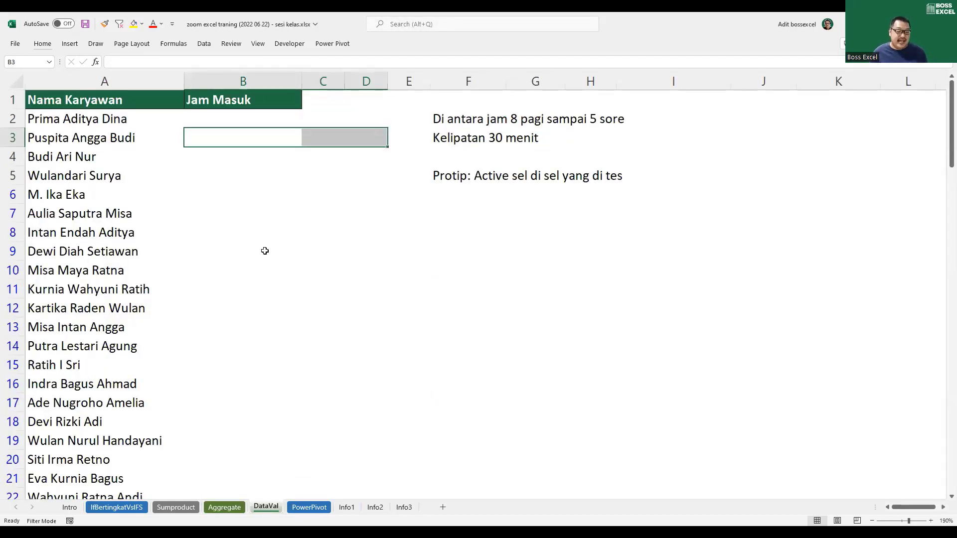
left_click(220, 197)
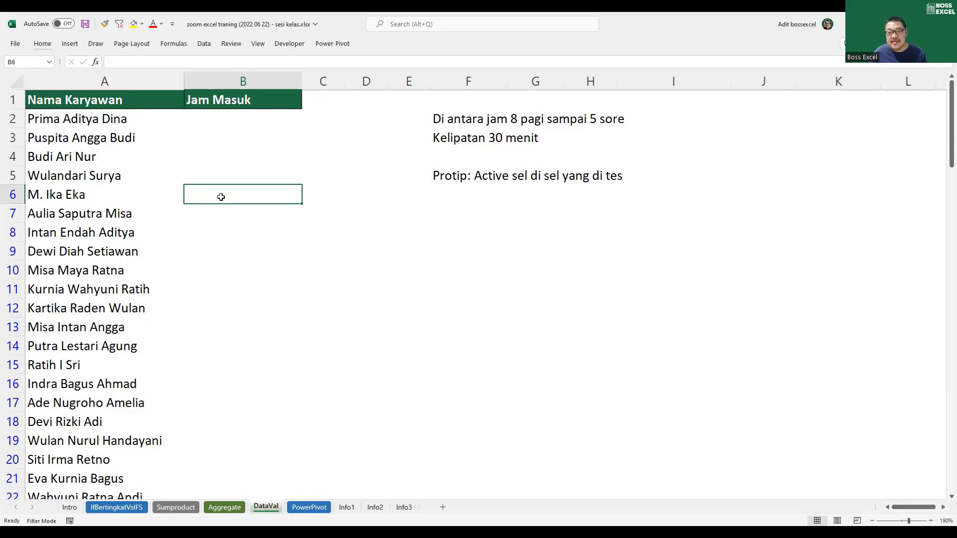
left_click(231, 122)
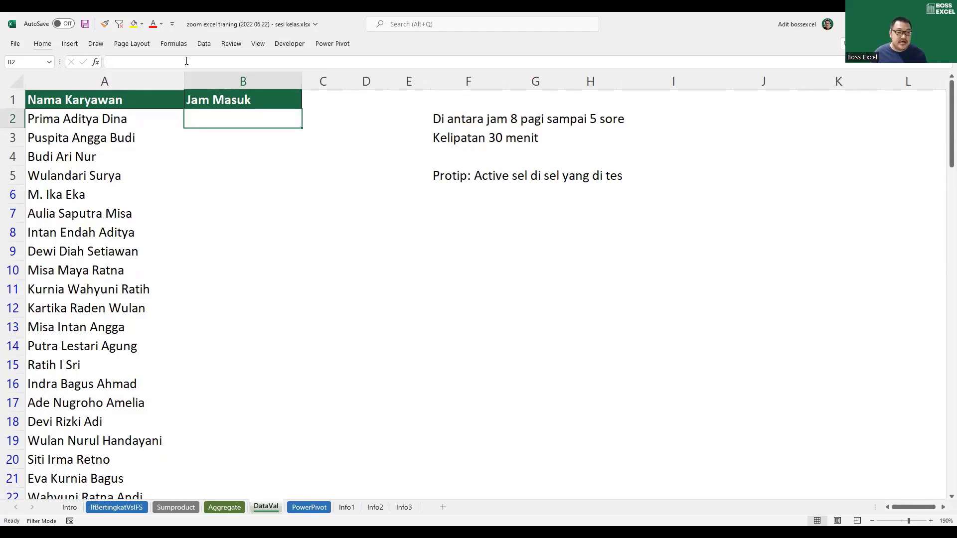
- Look through the data validation types that can be allowed for cell B2, and close the settings without choosing one
left_click(202, 49)
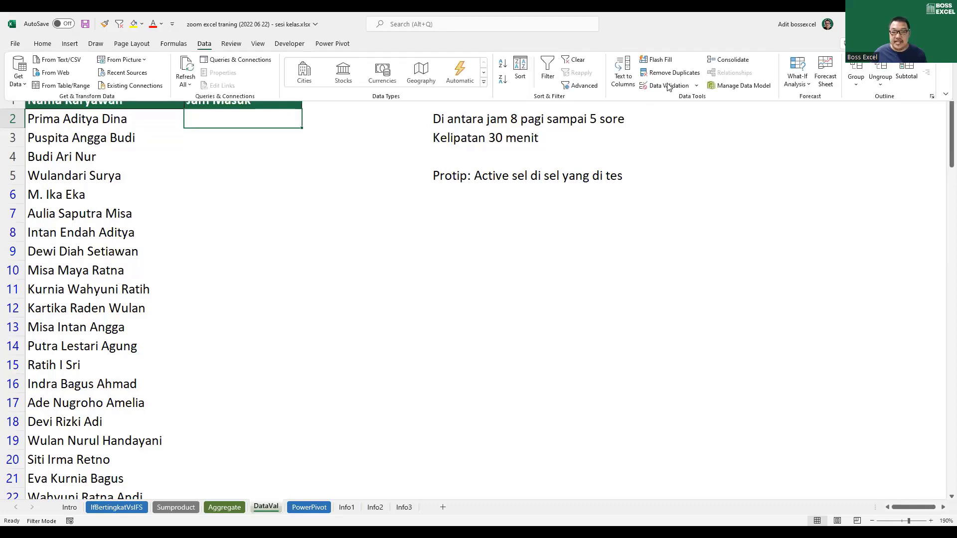
left_click(361, 240)
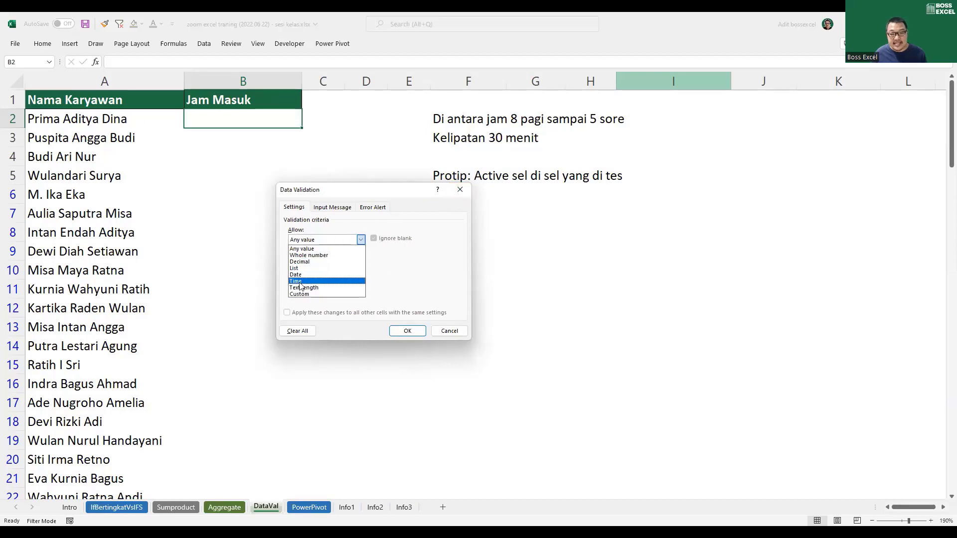
left_click(464, 194)
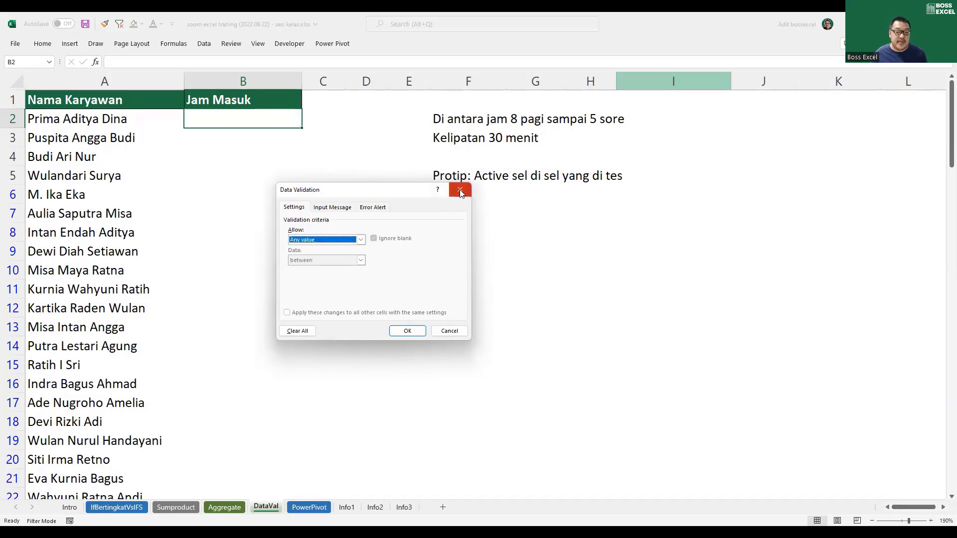
left_click(460, 190)
- Review the Nama Karyawan column, the Jam Masuk input cells and the entry-time requirements noted in F2:F3, and reselect B2
left_click(104, 80)
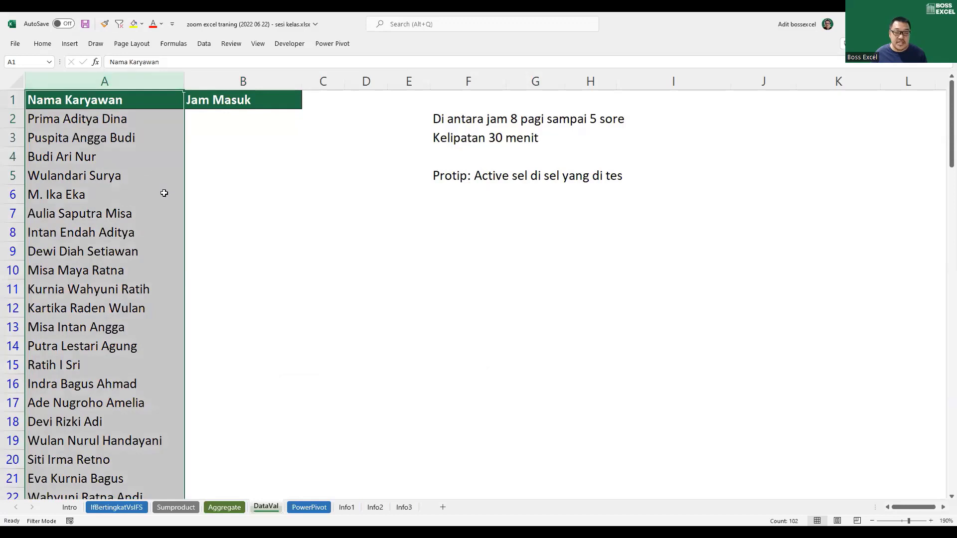
left_click_drag(238, 116, 243, 367)
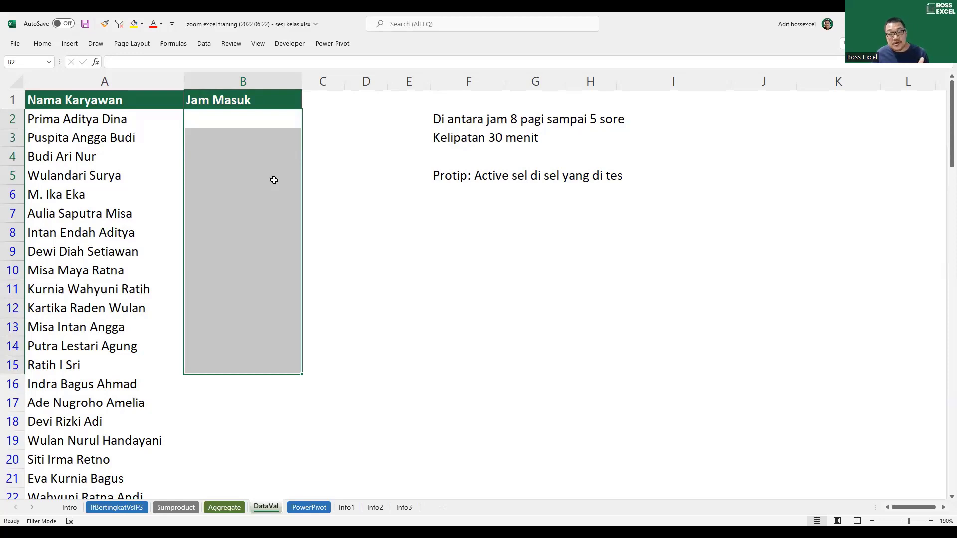
left_click(280, 125)
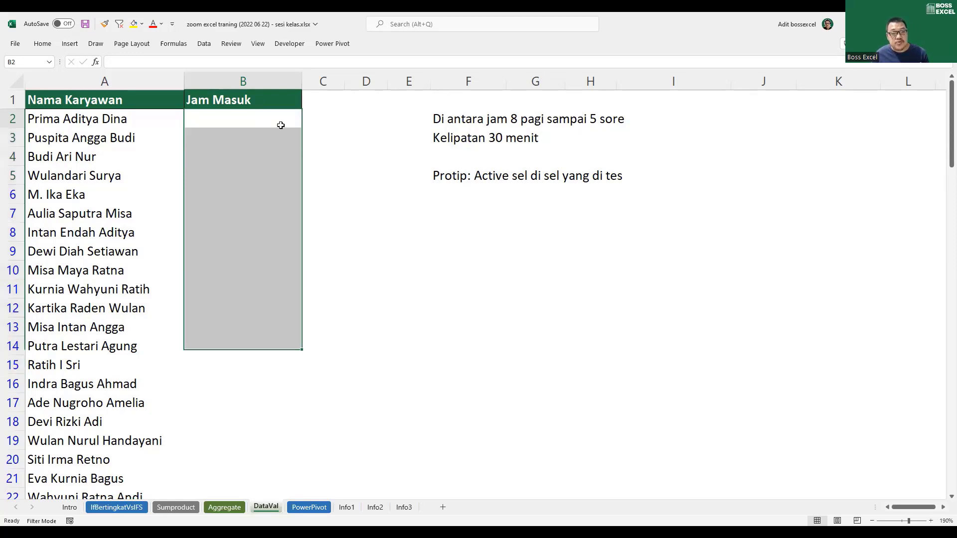
left_click(515, 124)
left_click(609, 126)
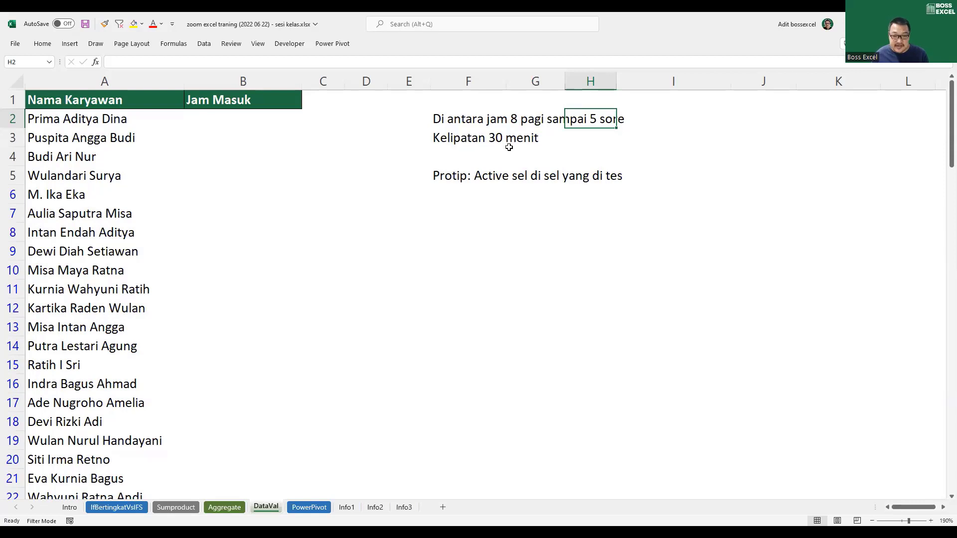
left_click(256, 124)
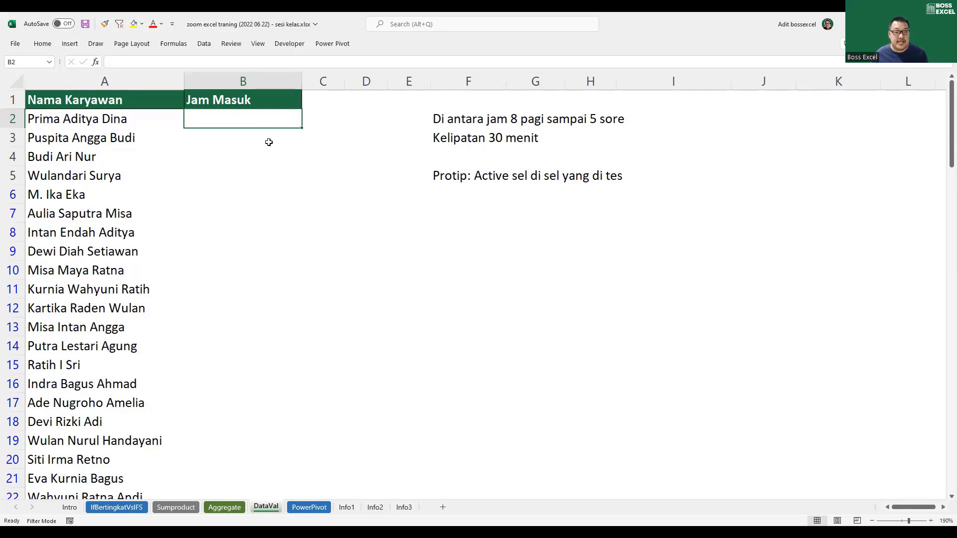
- Start a data validation rule on the whole Jam Masuk column B that allows Time values with the between condition
left_click(253, 81)
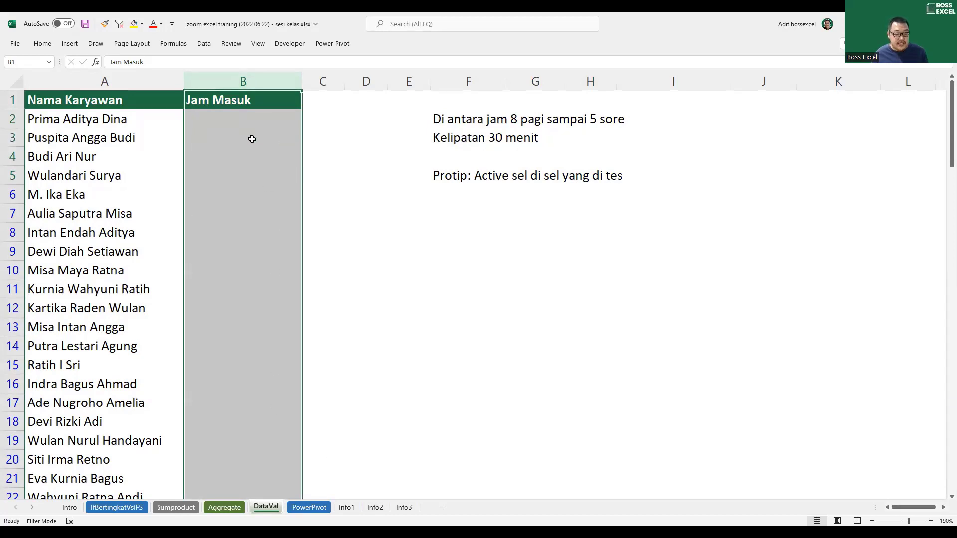
left_click(204, 43)
left_click(653, 86)
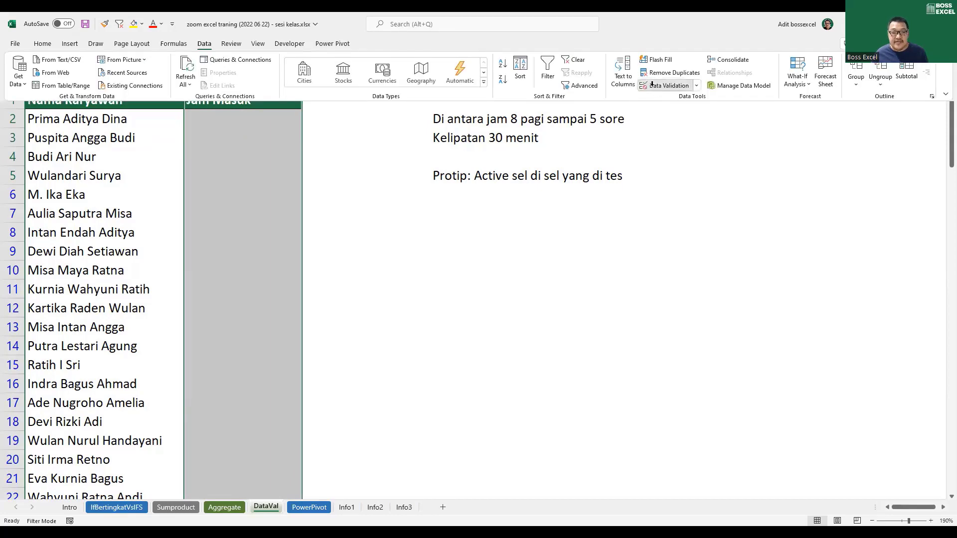
left_click(352, 240)
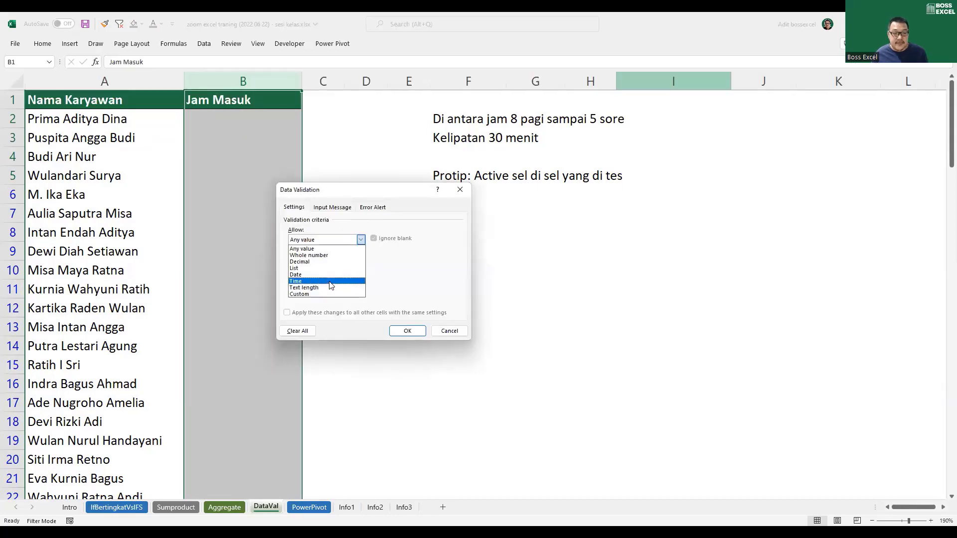
left_click_drag(361, 192, 391, 105)
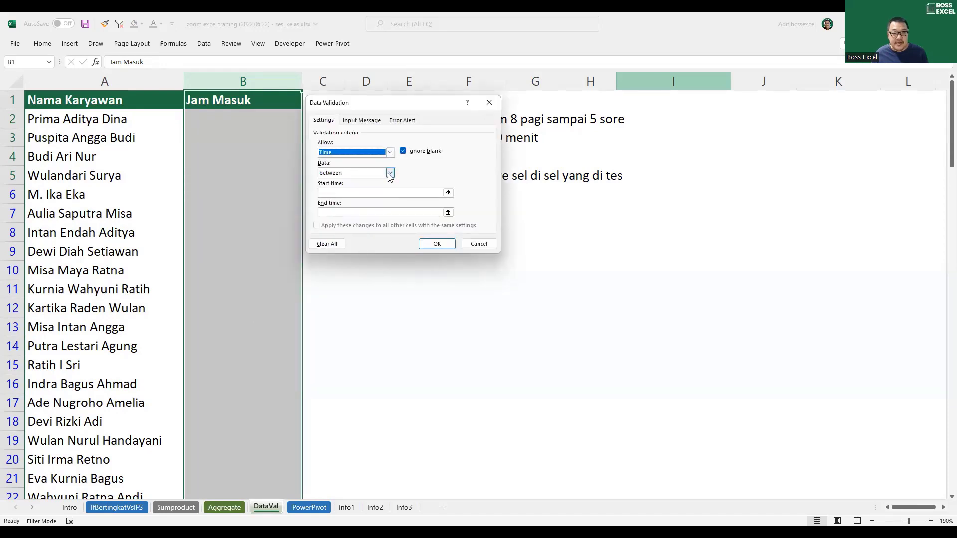
left_click(390, 172)
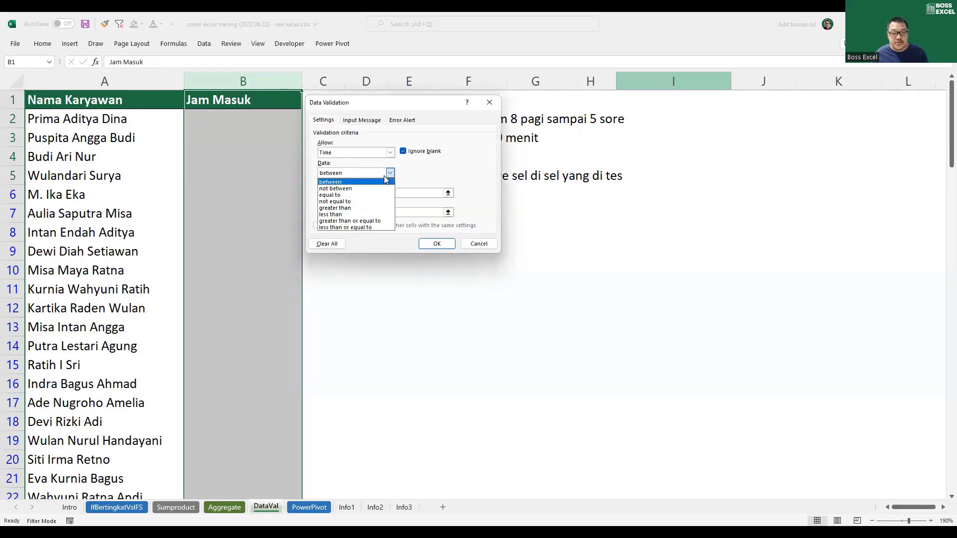
left_click(369, 182)
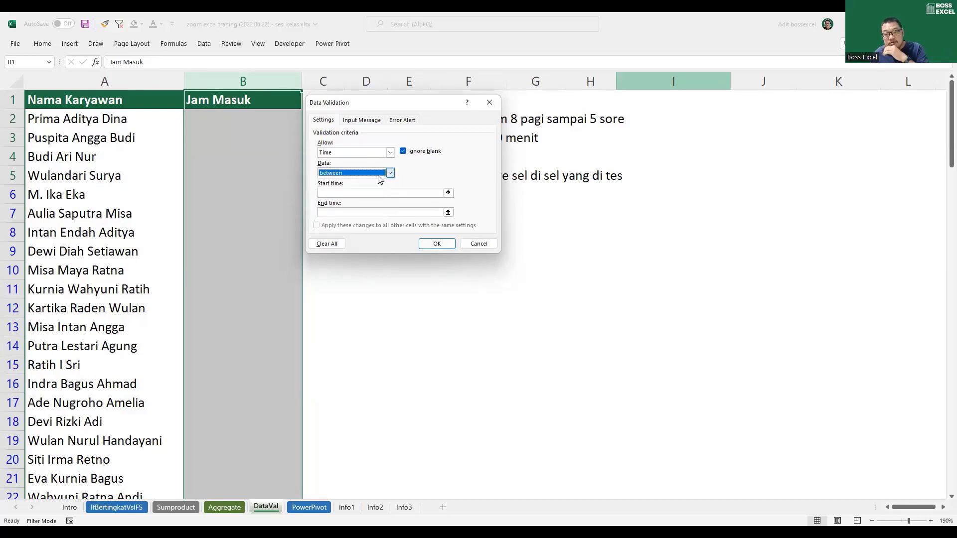
- Set the rule's start time to 8:00 and end time to 17:00, and apply it to column B
left_click(396, 193)
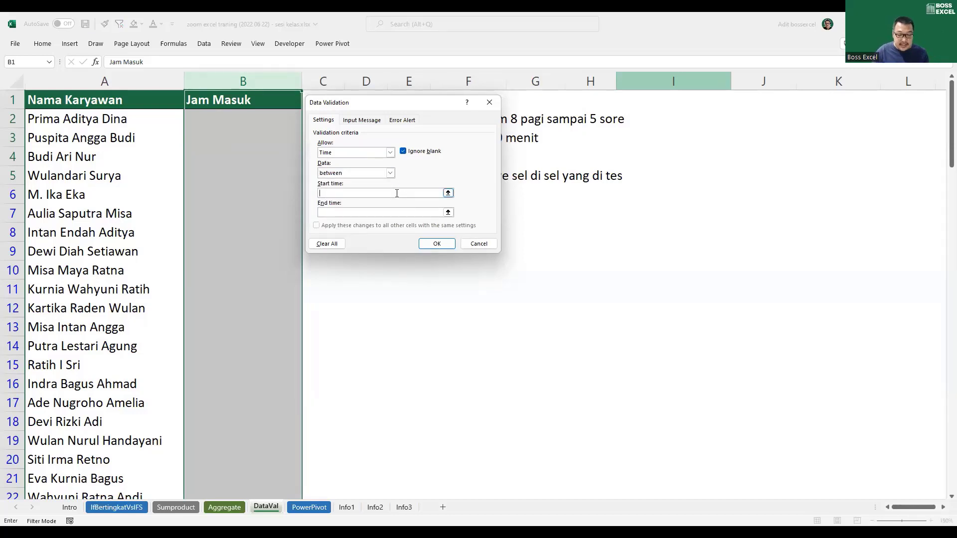
type("8:00")
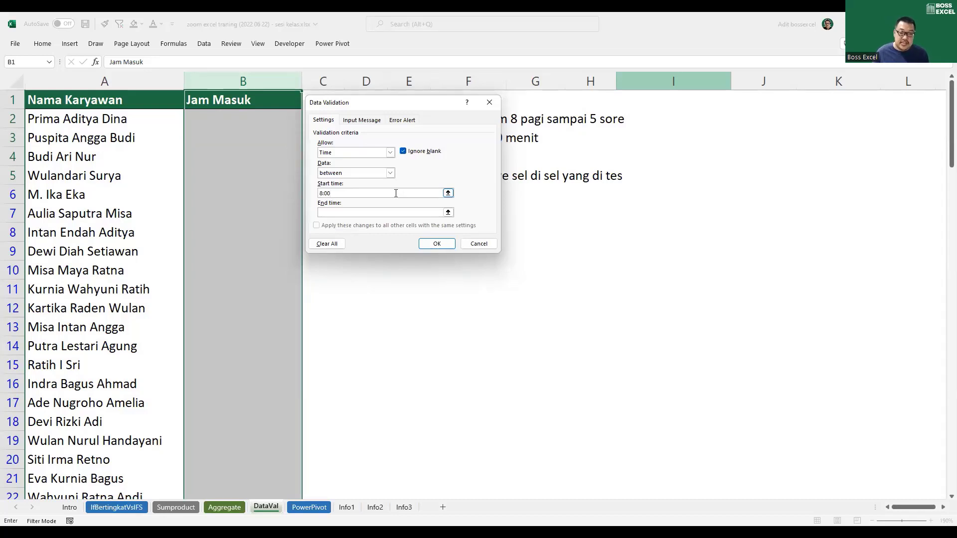
left_click(388, 213)
type("17:")
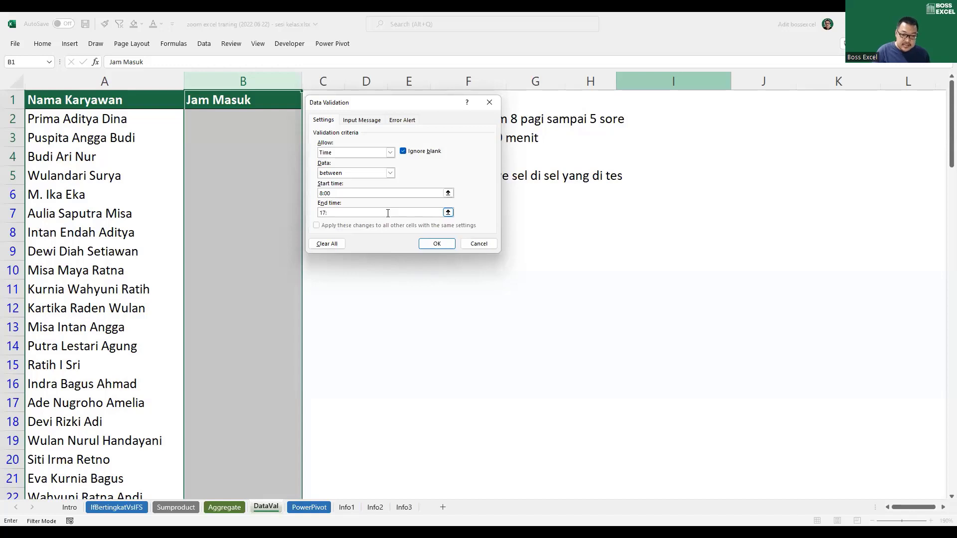
type("00")
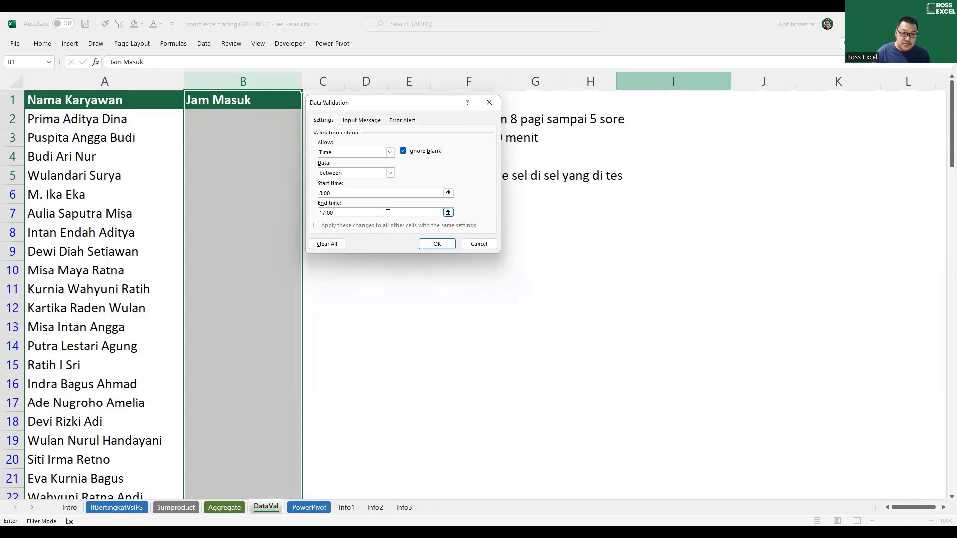
left_click(436, 244)
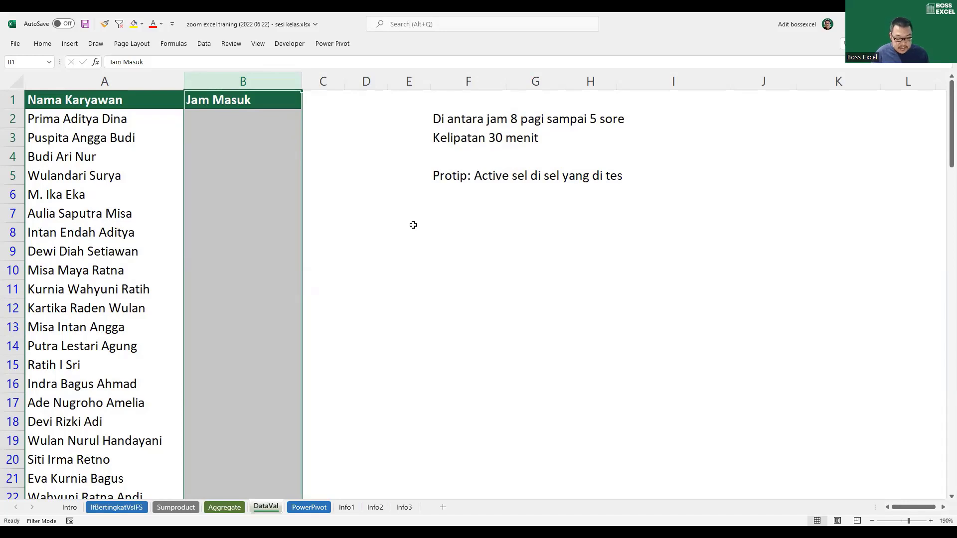
- Reopen column B's data validation and give it an input message titled "Cara Isi:" with the text "Input jam 8-17"
key("alt")
key("a")
key("v")
key("v")
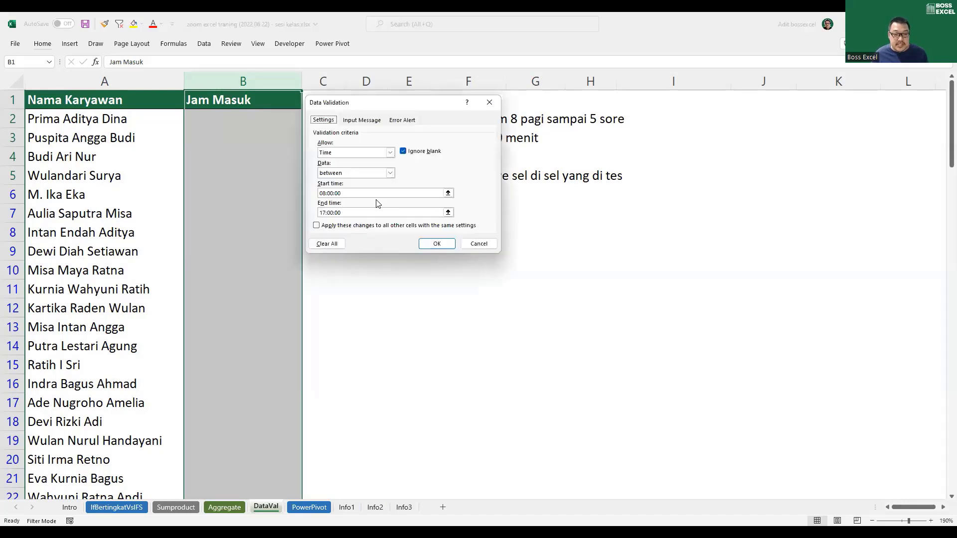
left_click(361, 121)
left_click(367, 166)
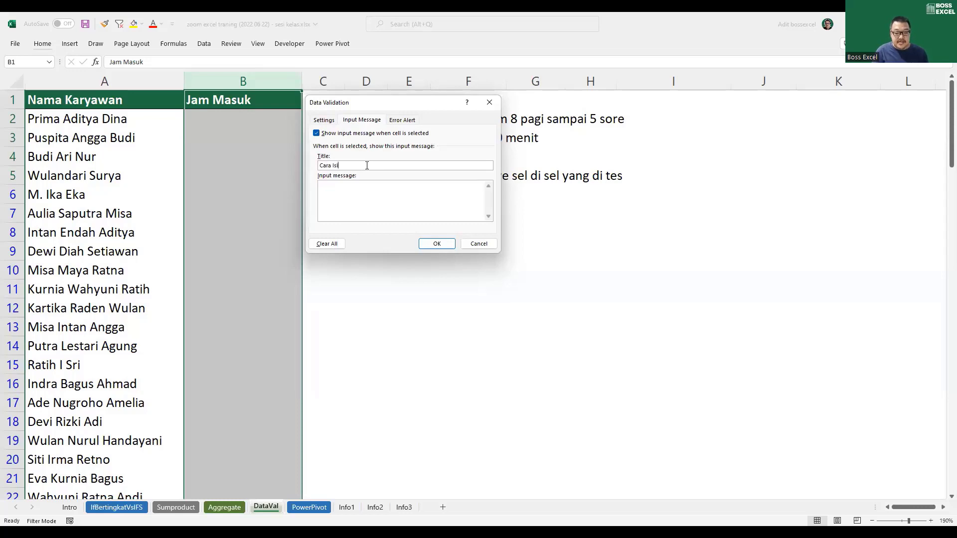
type("Cara Isi:")
left_click(386, 198)
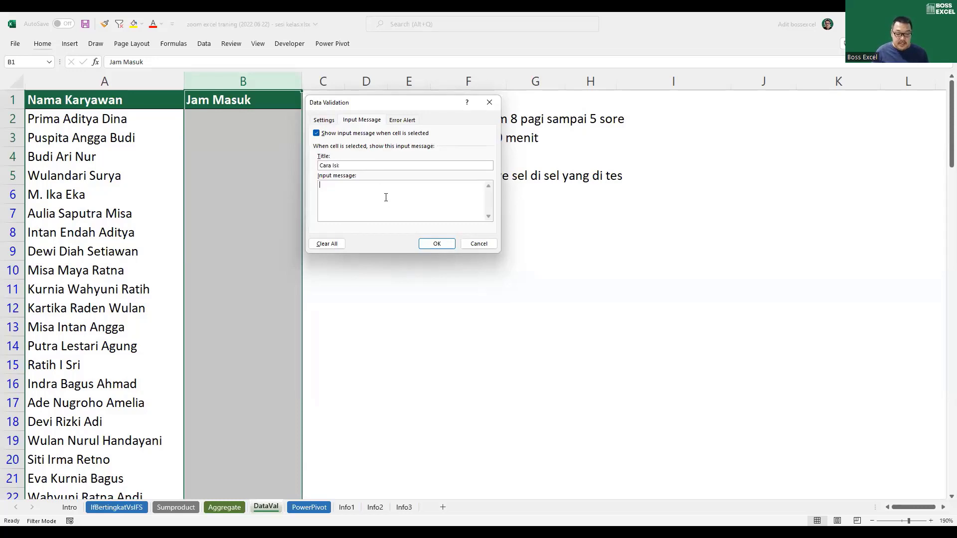
type("Inou")
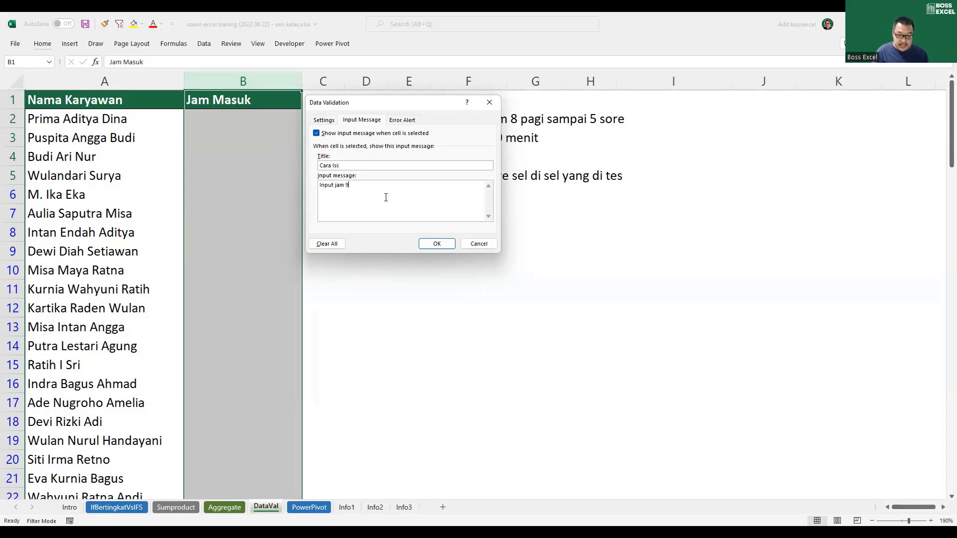
type("8-17")
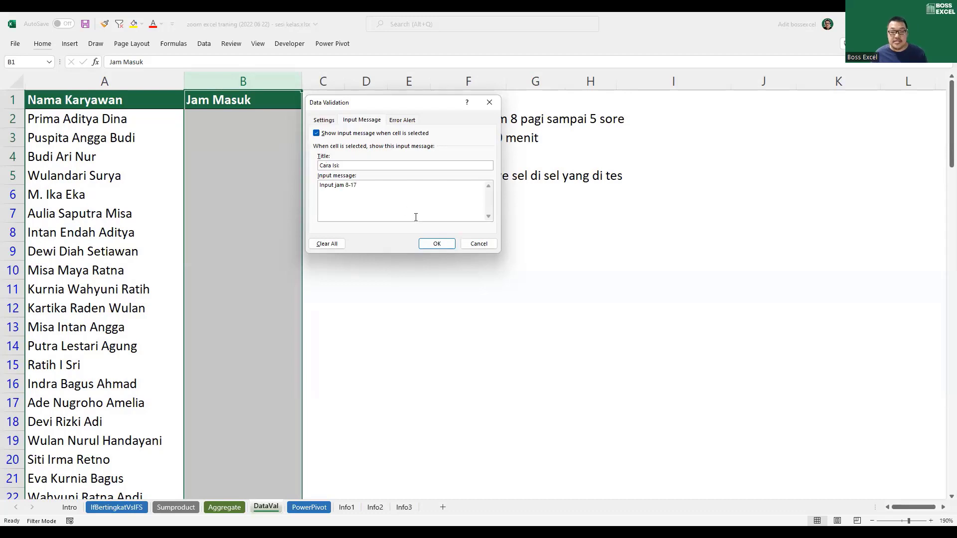
- Add an error alert titled "WARNING" with the message "salah isi!", apply the validation to column B and select B2
left_click(398, 121)
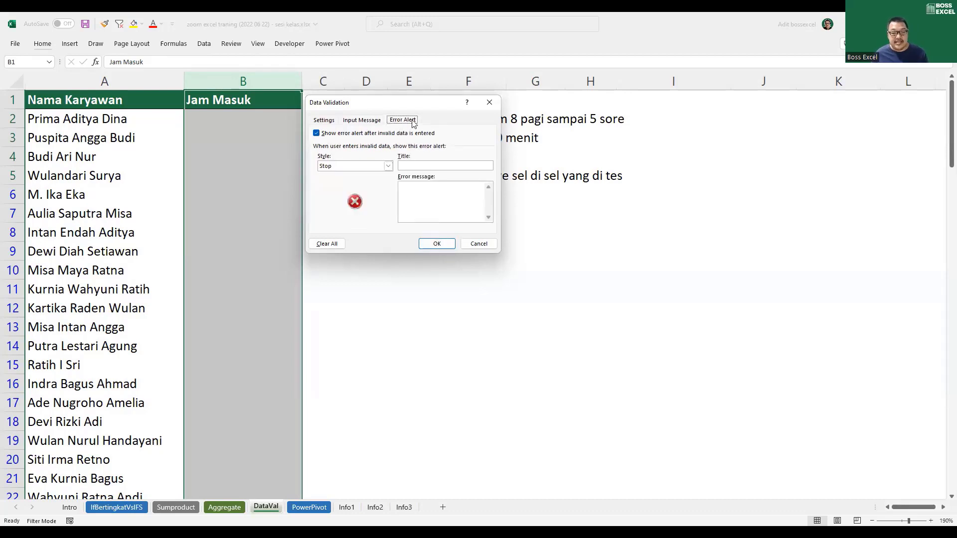
left_click(424, 165)
type("W")
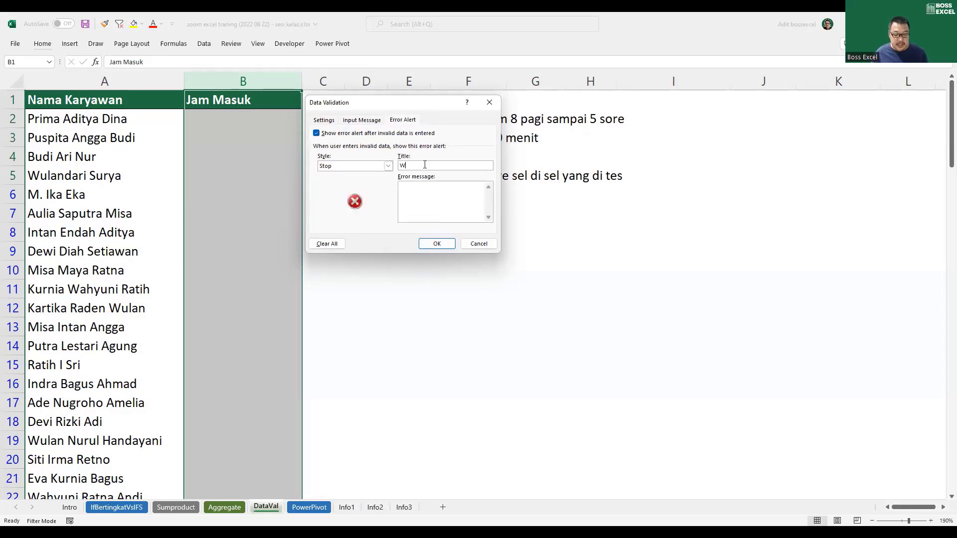
type("ARNING")
left_click(415, 185)
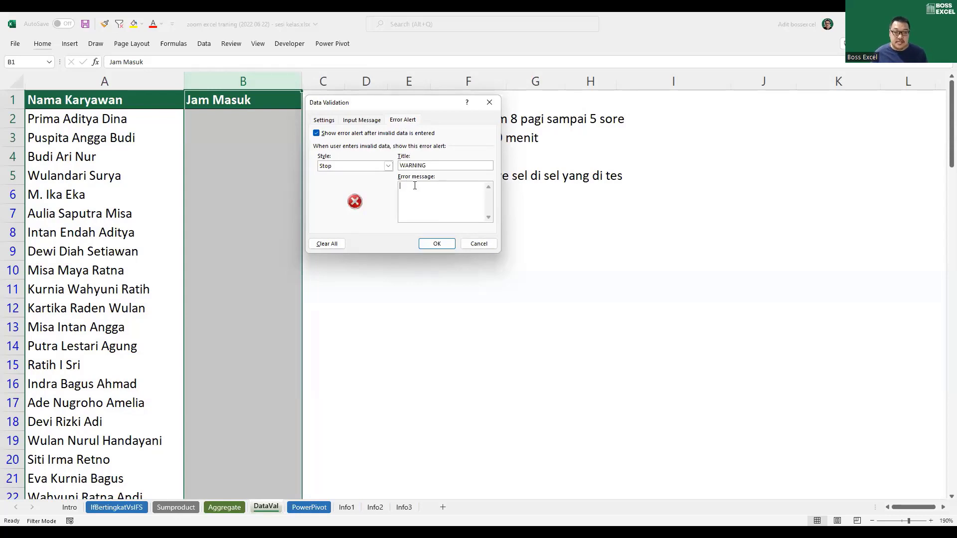
type("salah isi!")
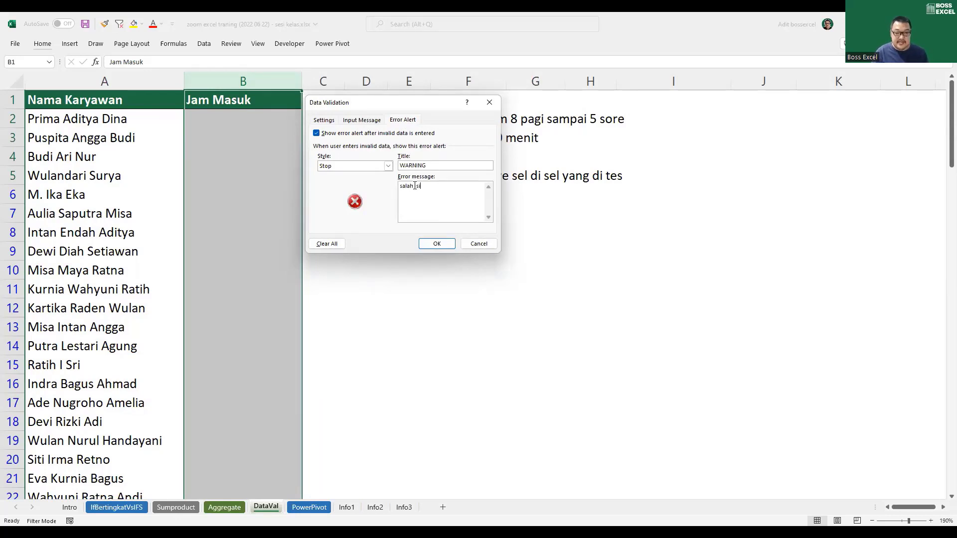
left_click(438, 243)
left_click(189, 123)
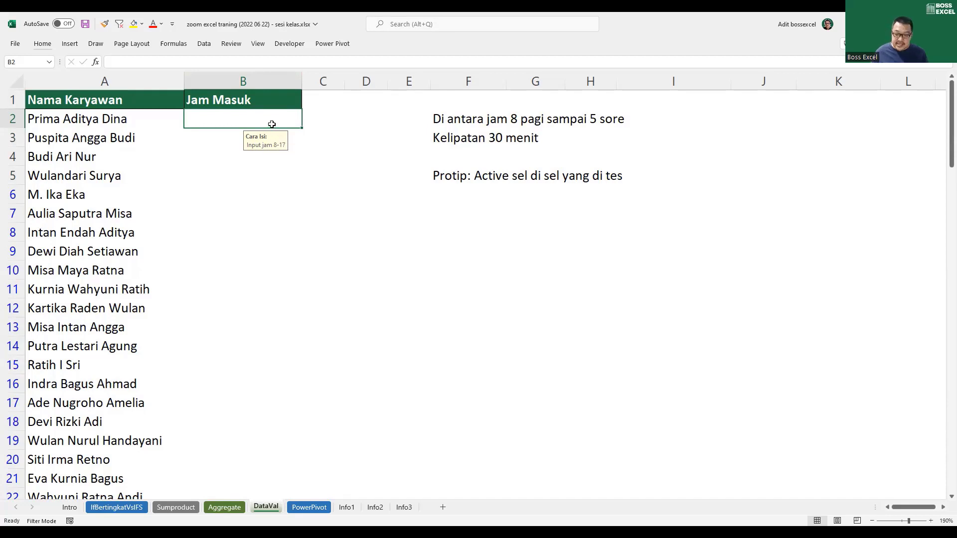
- Test column B's validation by entering 9:01 in B2 and 18:50 in B3, and clear the test times
type("9:01")
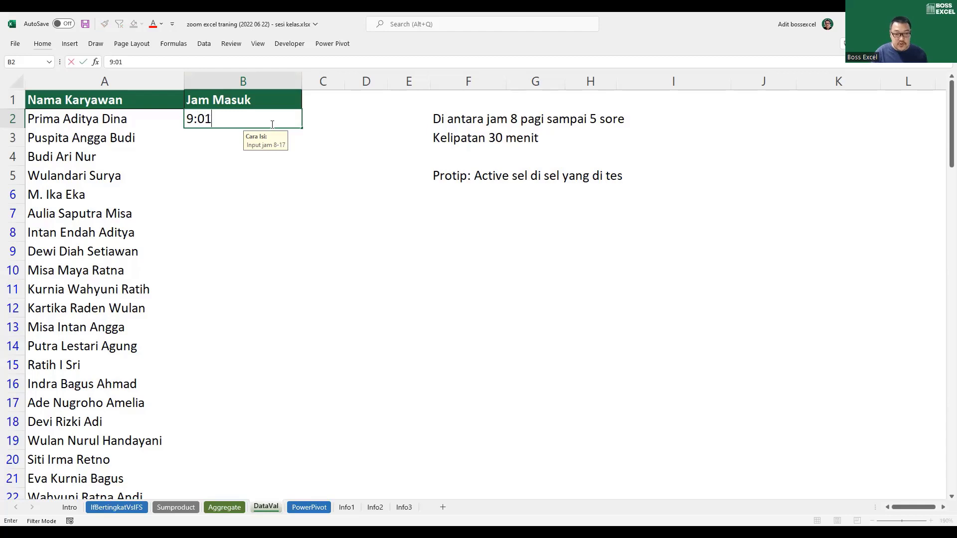
key("Return")
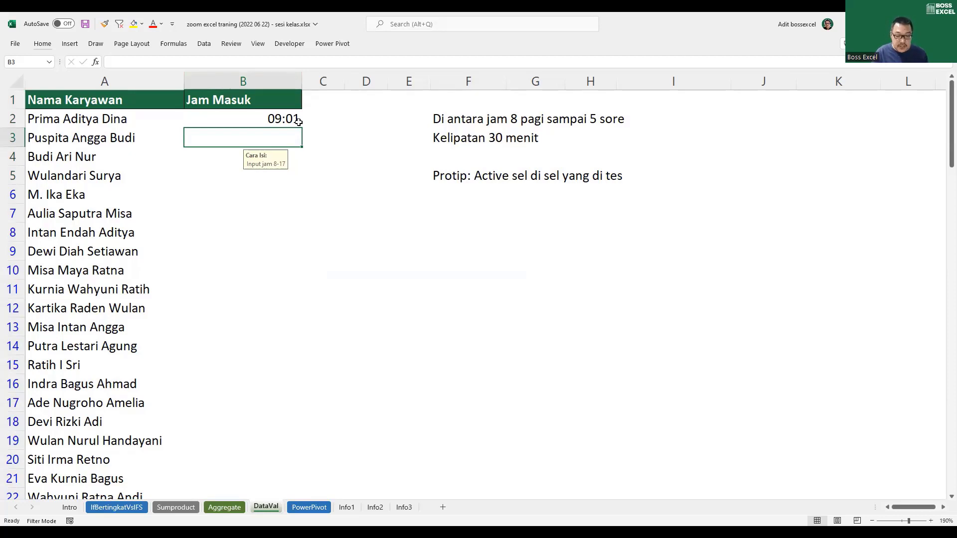
type("18")
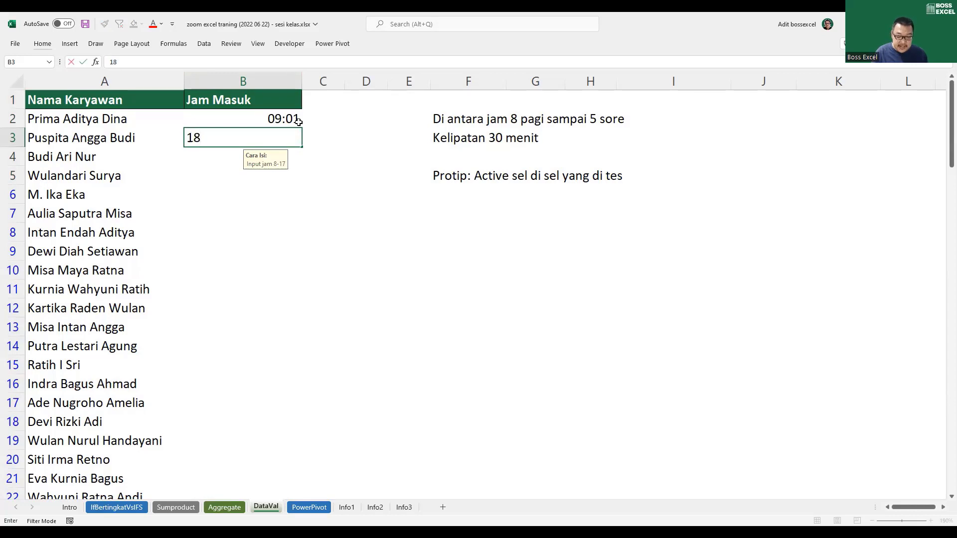
type(":50")
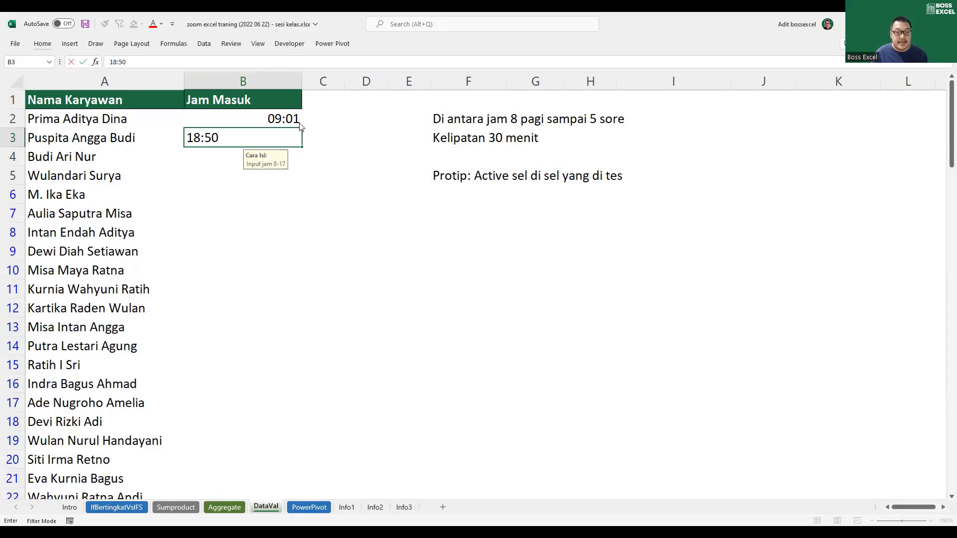
key("Return")
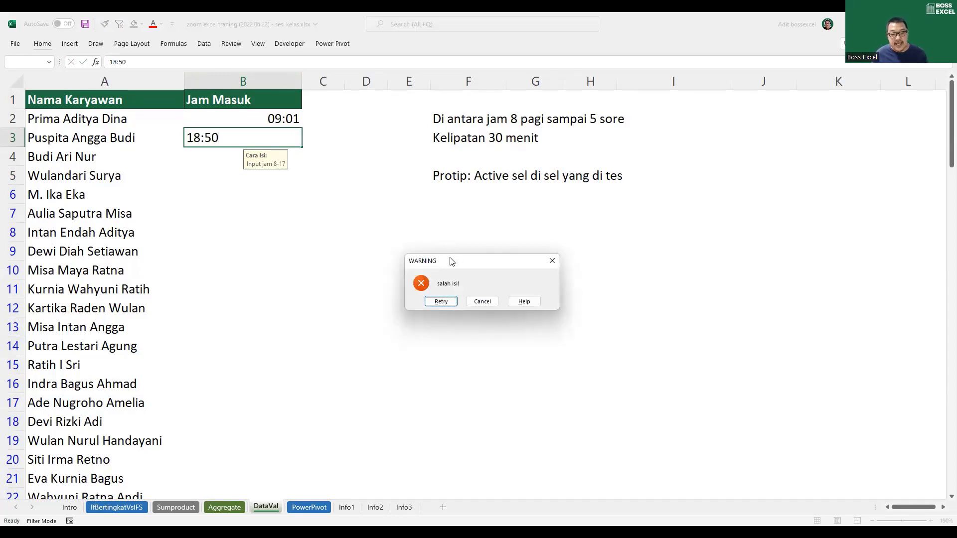
left_click_drag(451, 261, 239, 185)
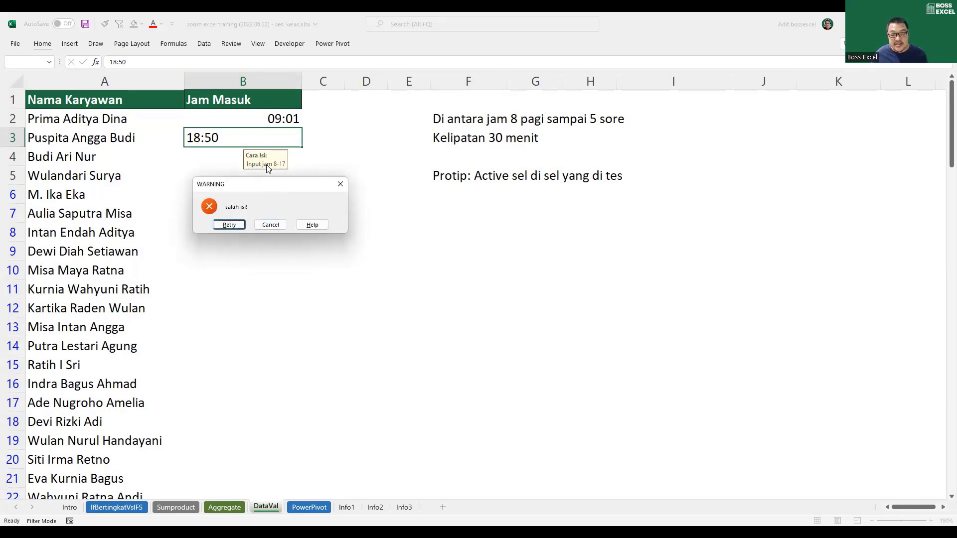
left_click(339, 185)
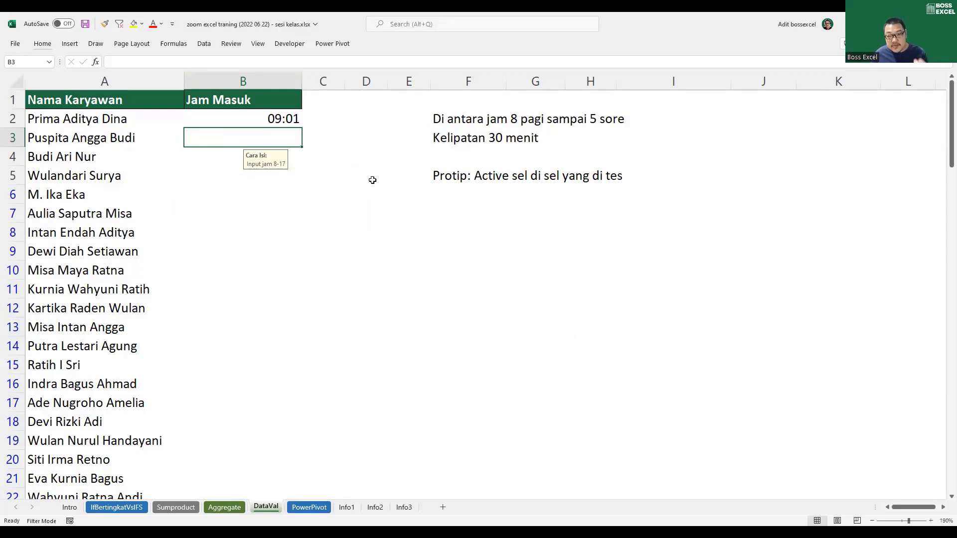
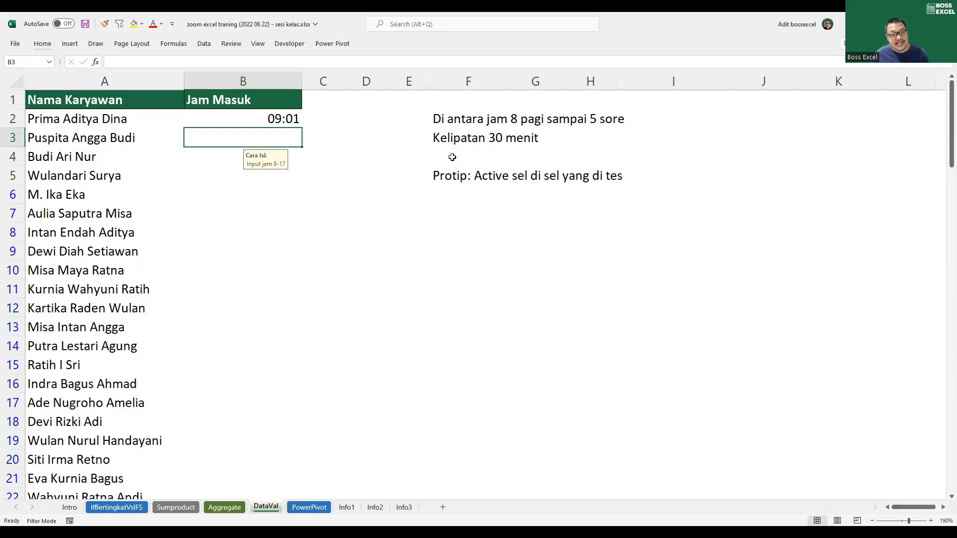
left_click(295, 123)
key("Delete")
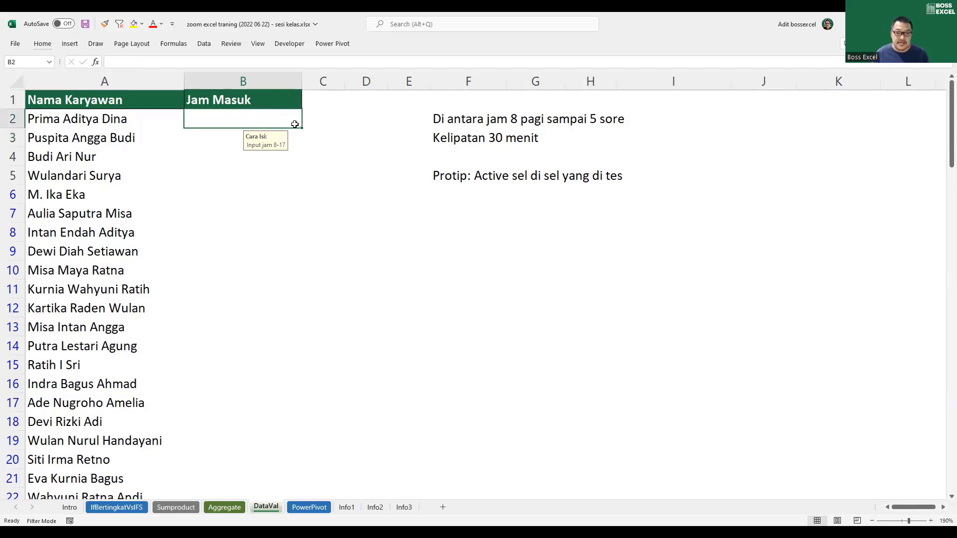
- Review the time-range and 30-minute-multiple requirements noted in F2 and F3
left_click(468, 119)
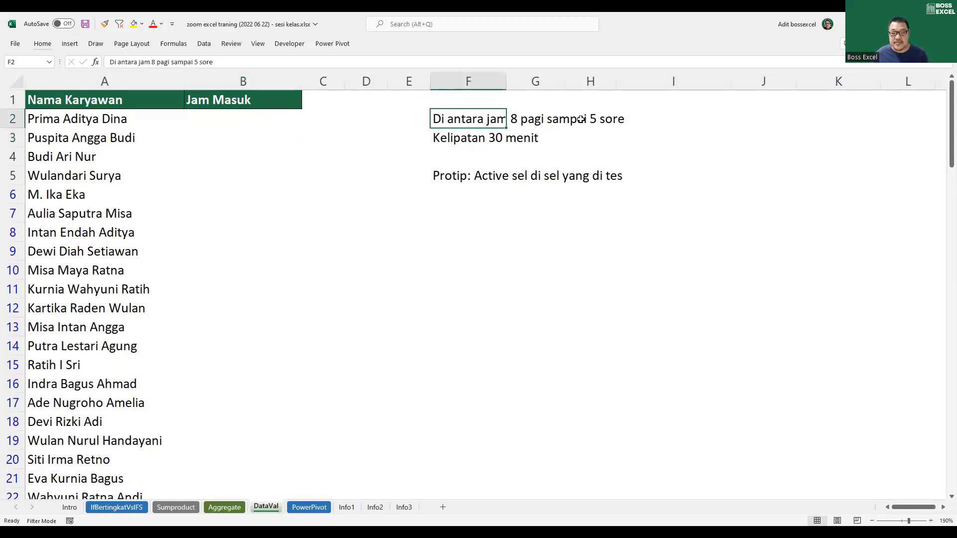
left_click(450, 138)
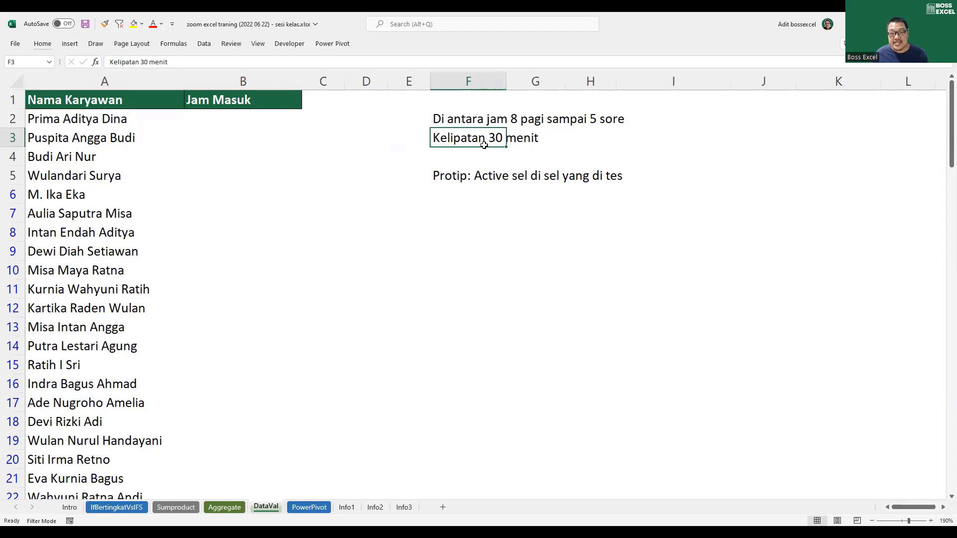
left_click(257, 119)
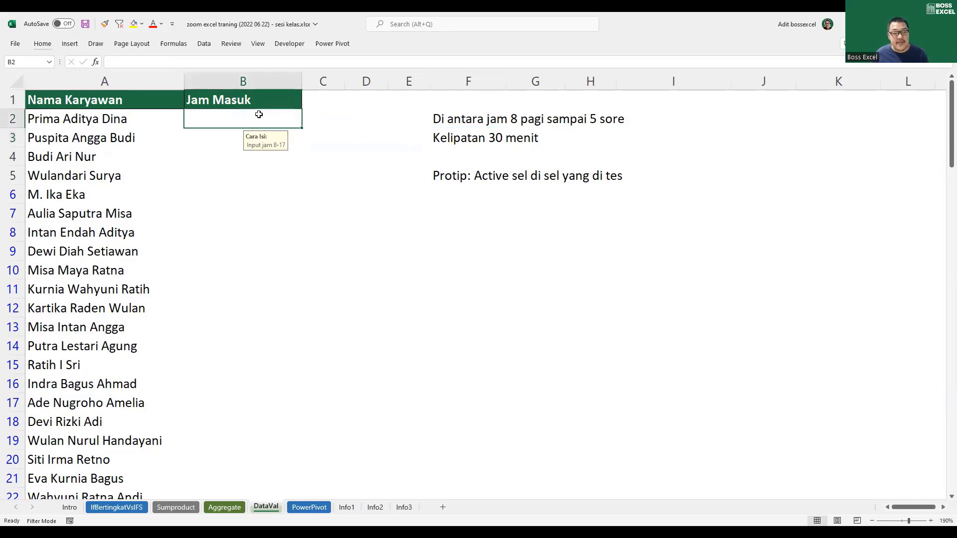
left_click(249, 79)
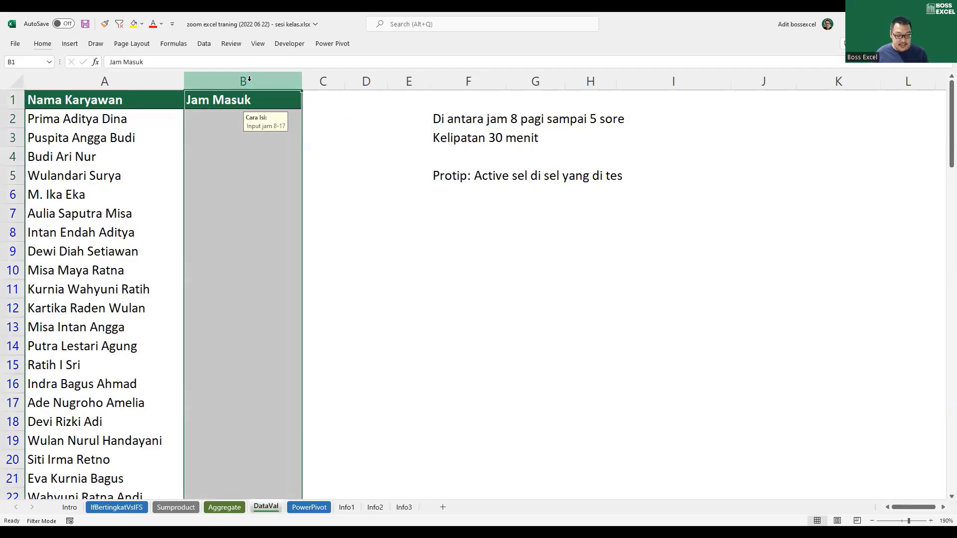
key("alt+d")
key("l")
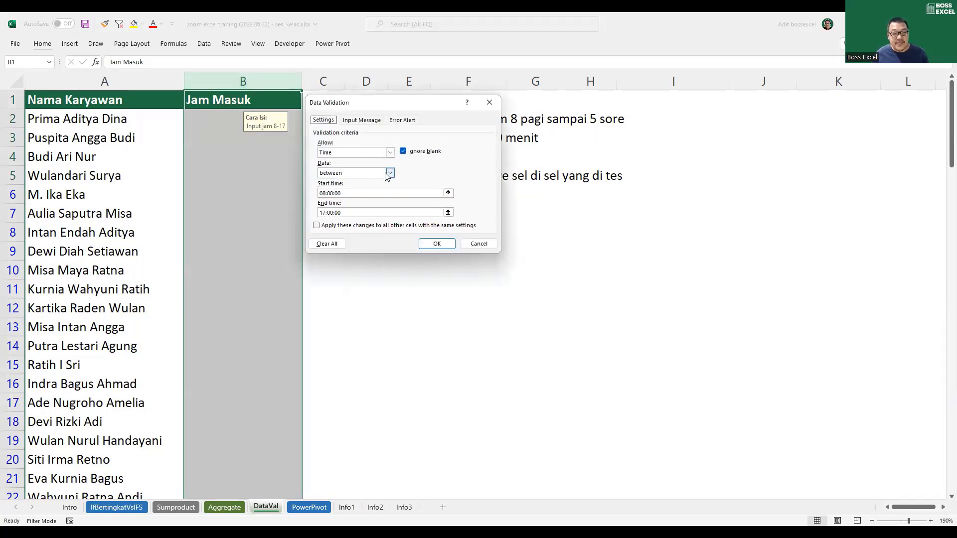
left_click(389, 172)
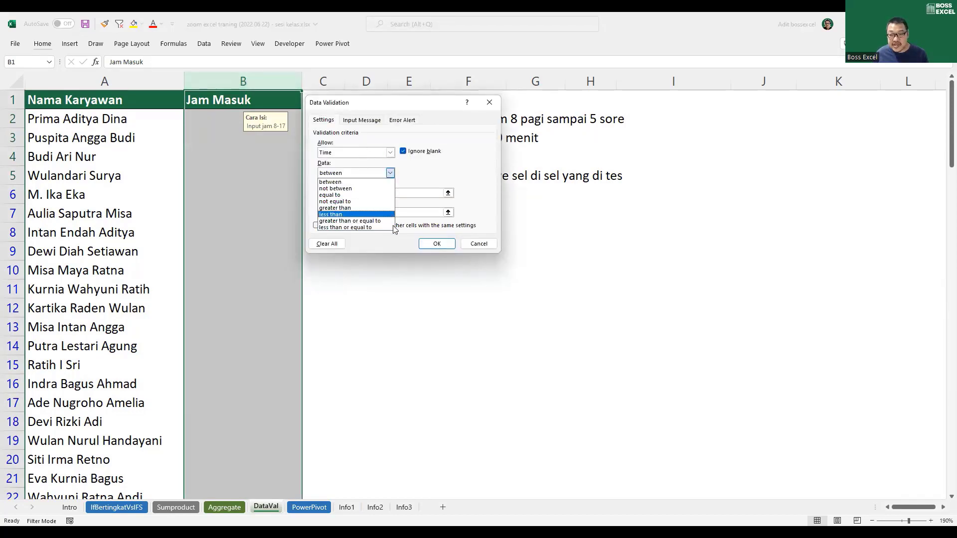
left_click(390, 153)
left_click(389, 153)
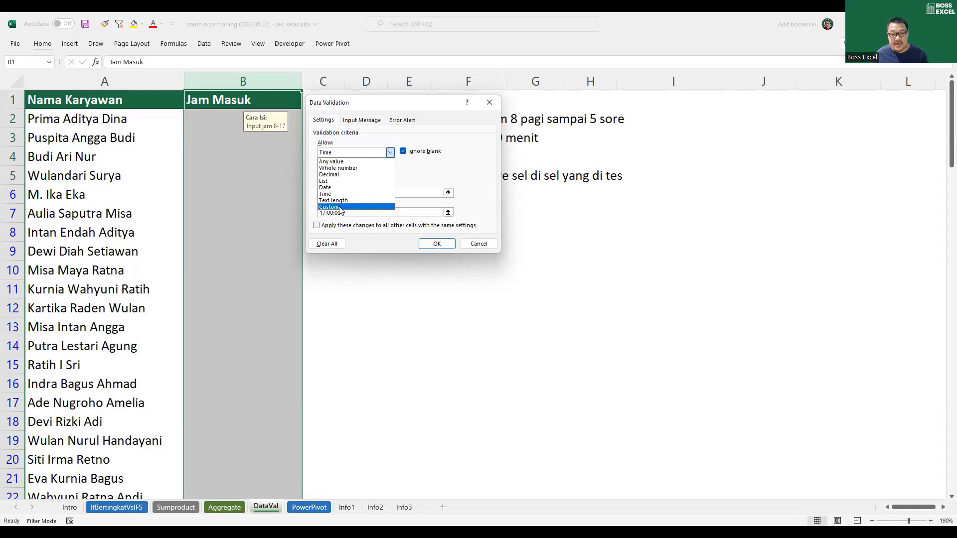
left_click(340, 207)
left_click_drag(351, 194, 313, 193)
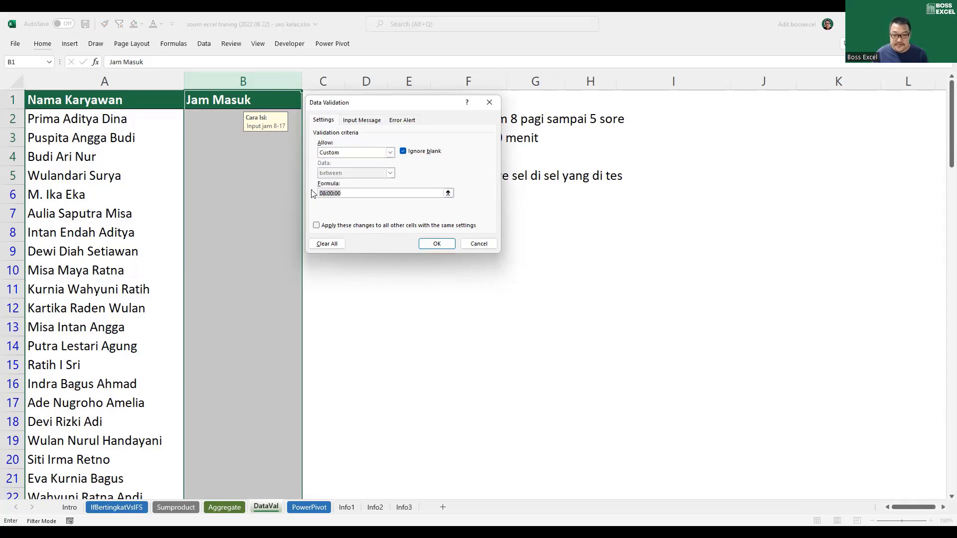
key("BackSpace")
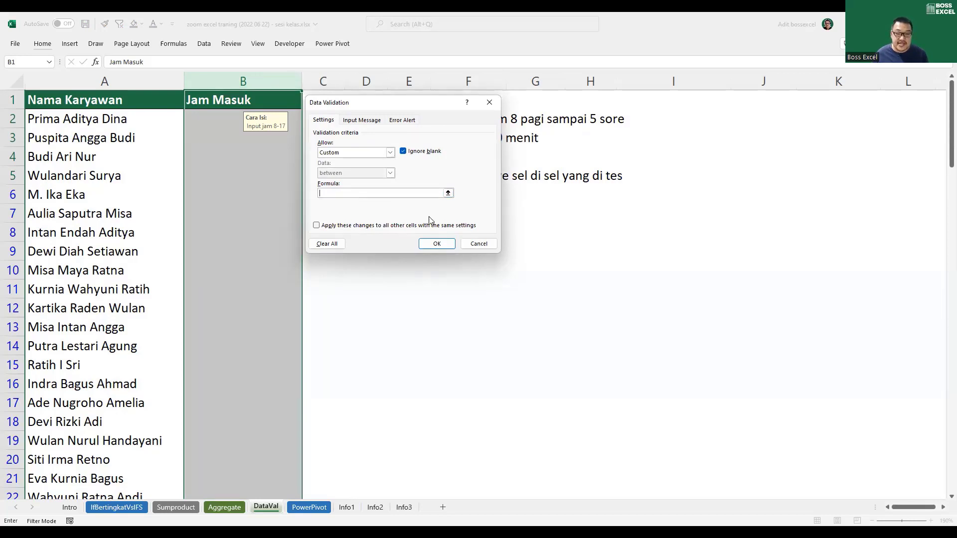
left_click(478, 243)
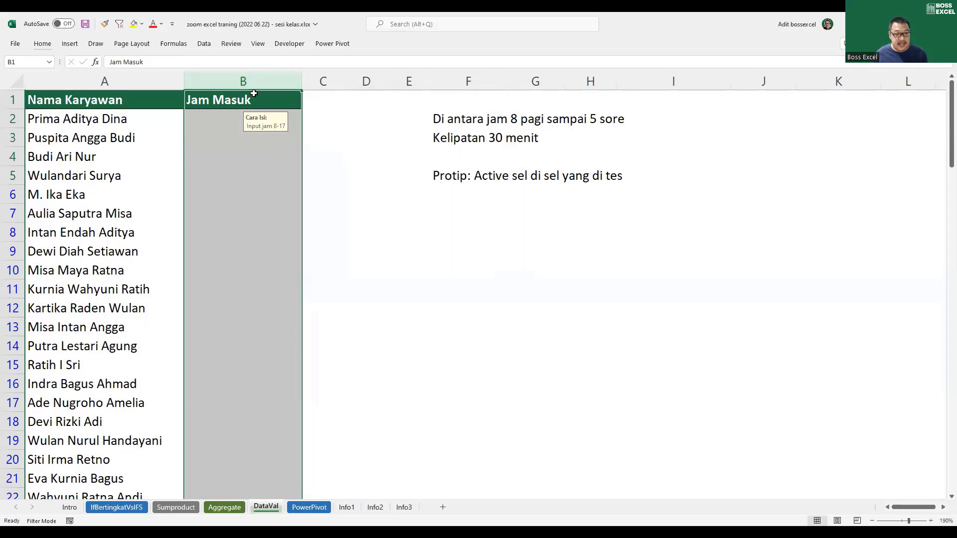
- Clear all data validation settings from the Jam Masuk column B
key("alt")
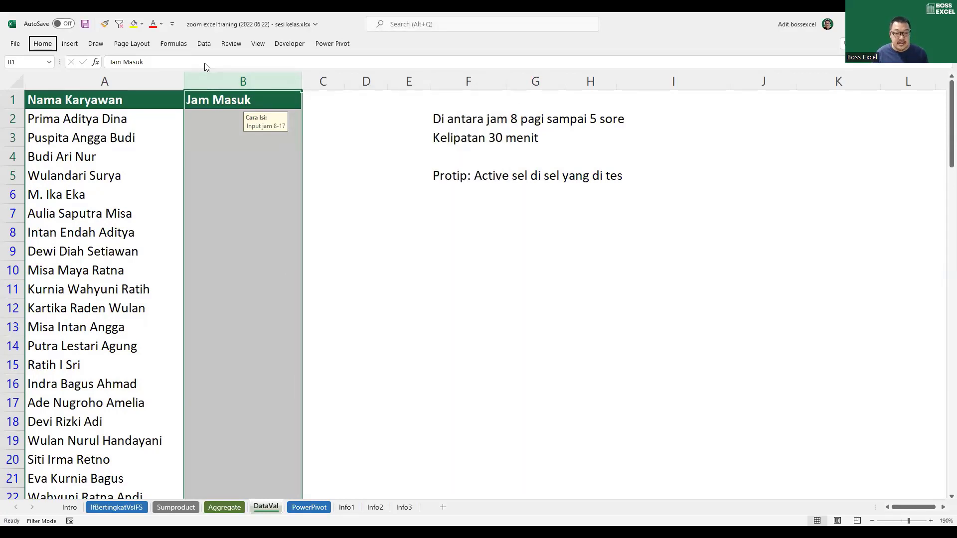
key("a")
key("v")
key("v")
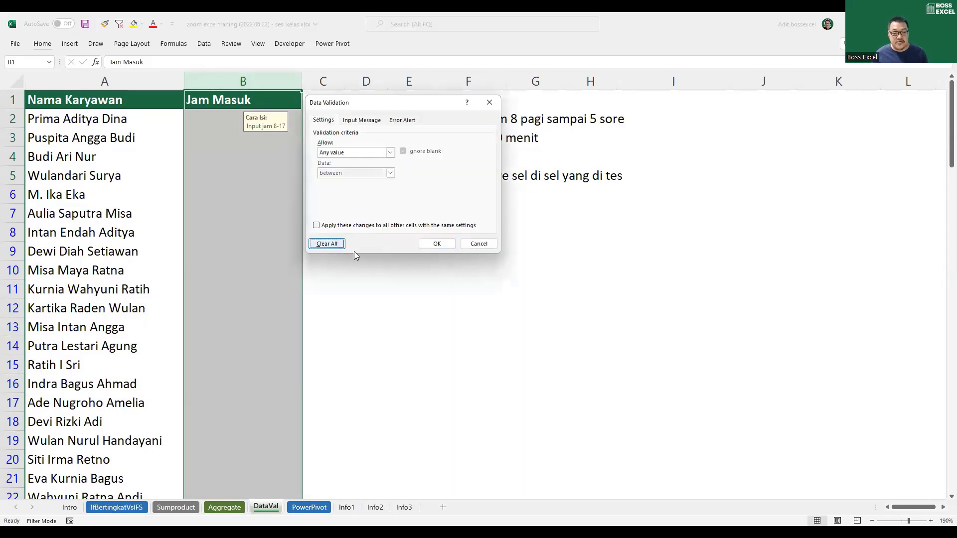
left_click(439, 243)
left_click(330, 124)
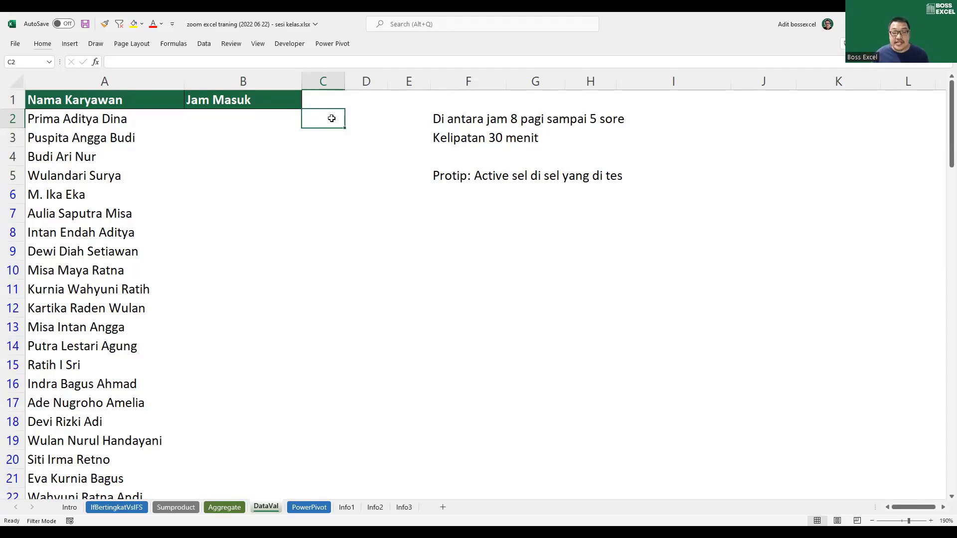
left_click(272, 116)
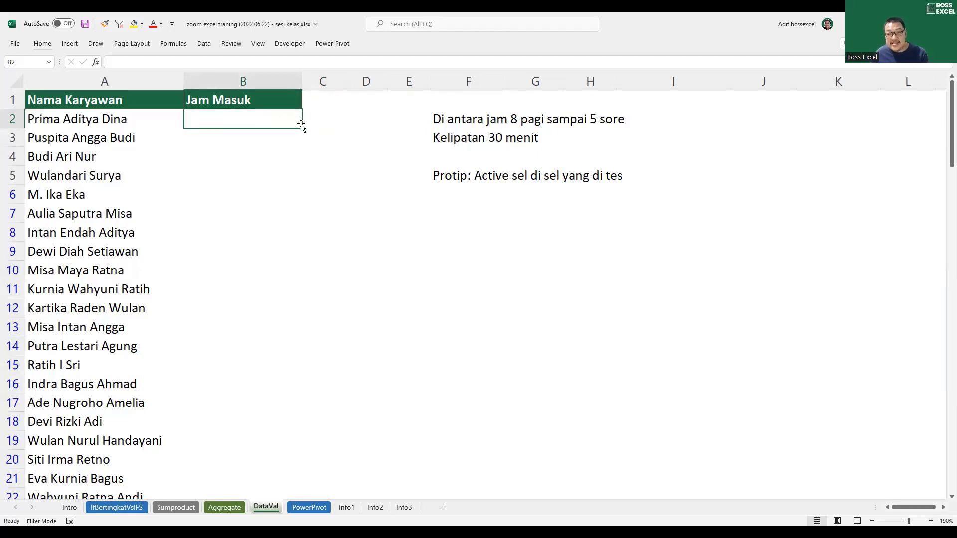
left_click(323, 118)
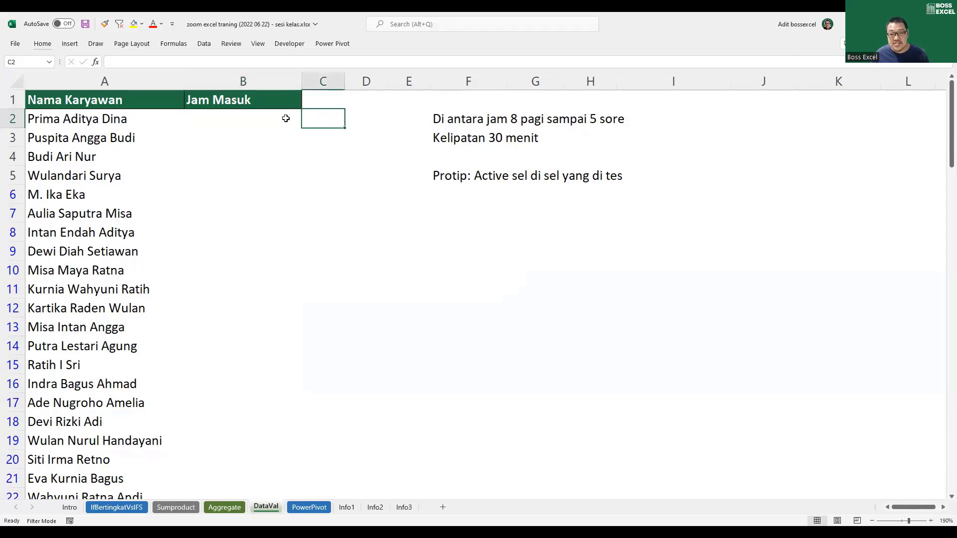
left_click(280, 118)
left_click(318, 120)
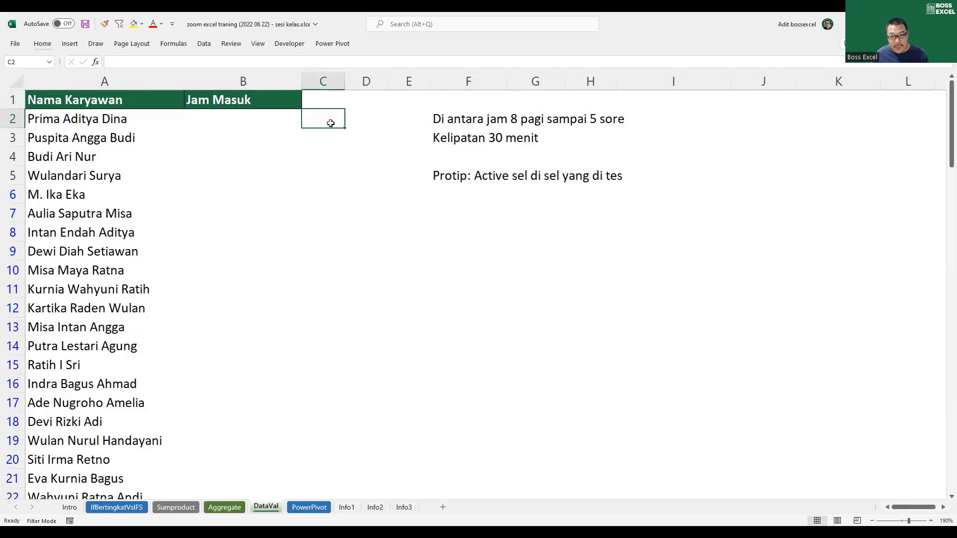
type("=")
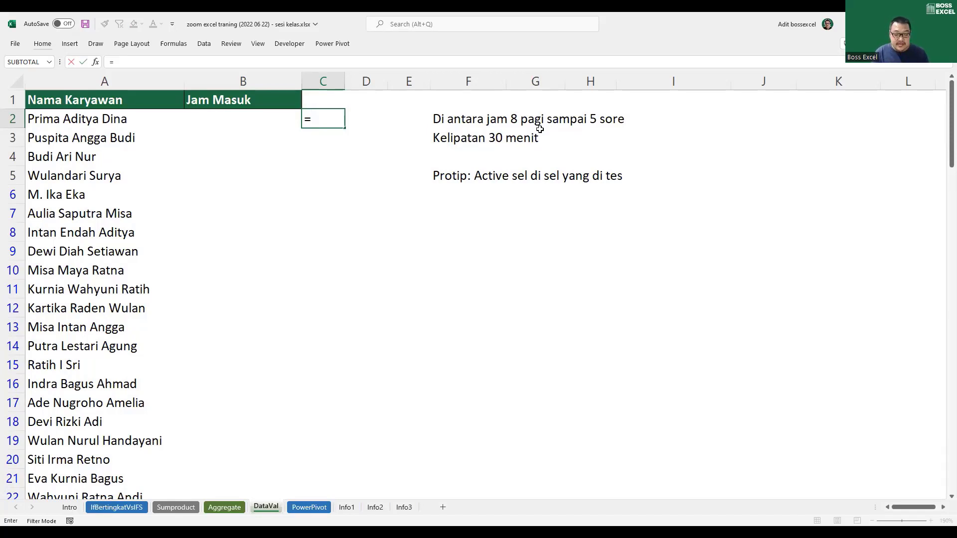
type("AND(")
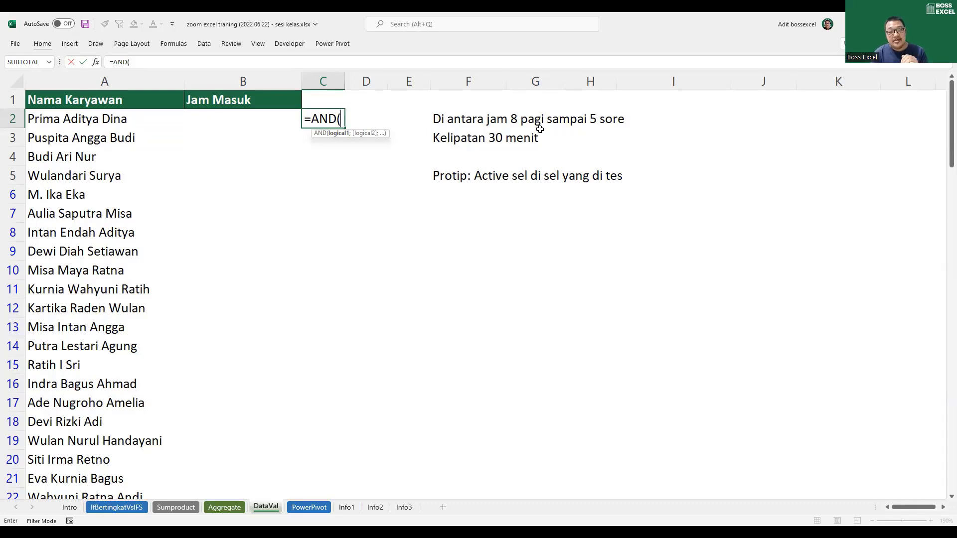
key("Escape")
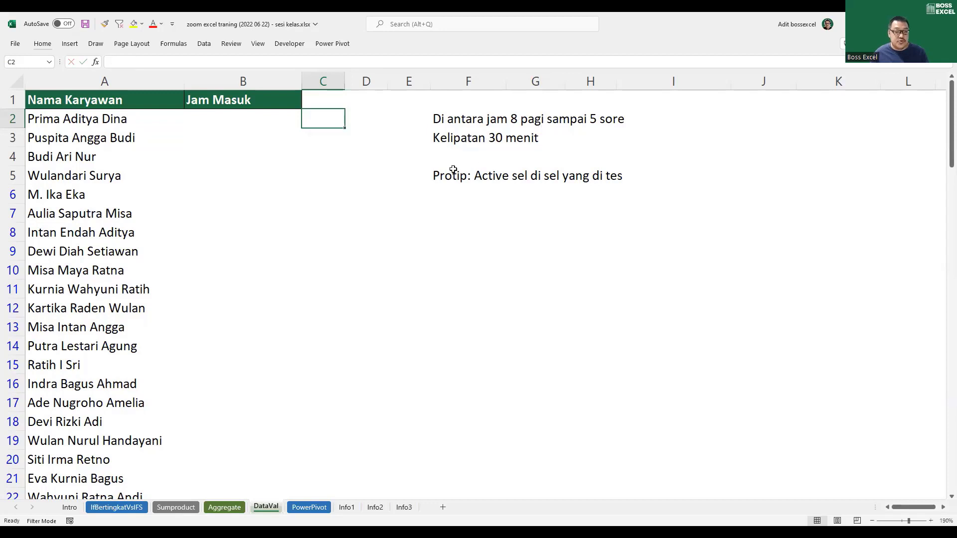
- Enter the sample time 9:00 in cell B2 of the Jam Masuk column
left_click(277, 127)
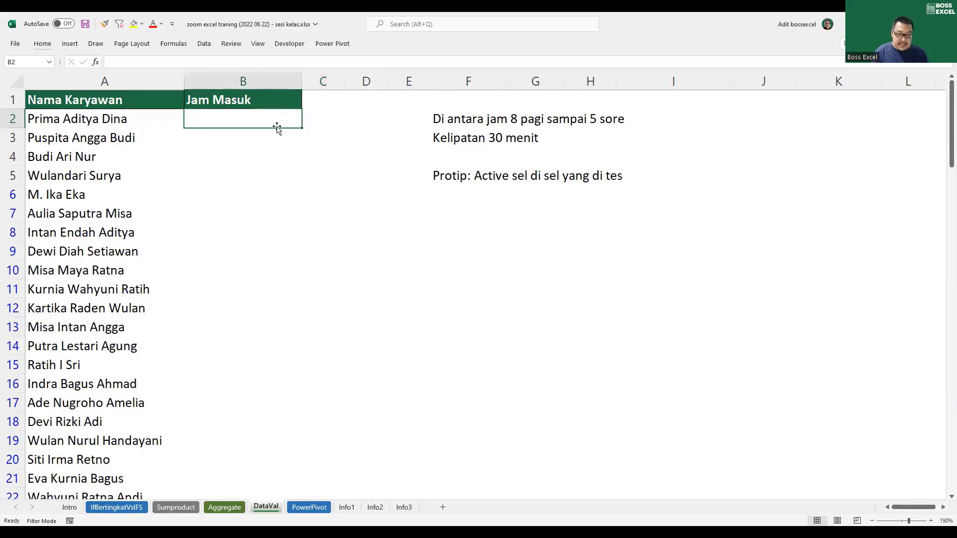
type("9:")
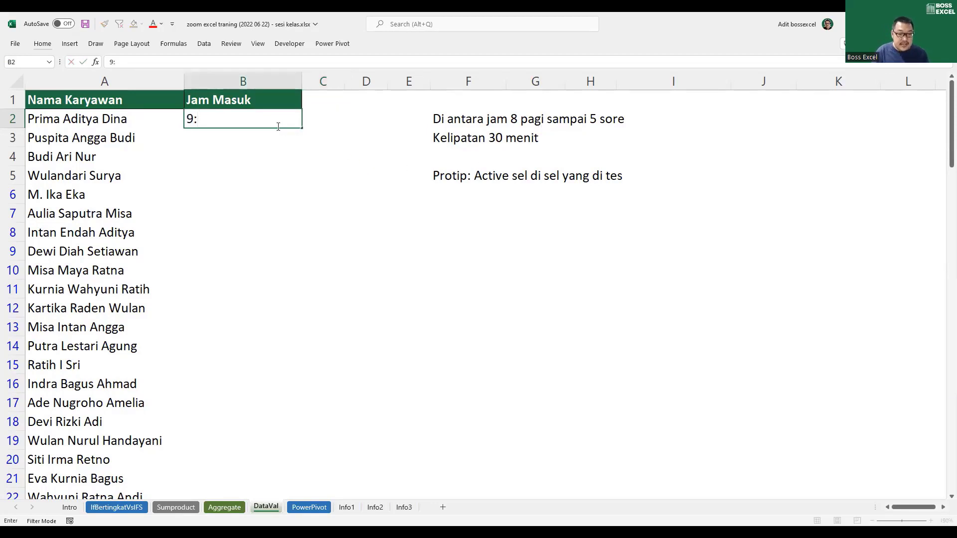
type("00")
key("Tab")
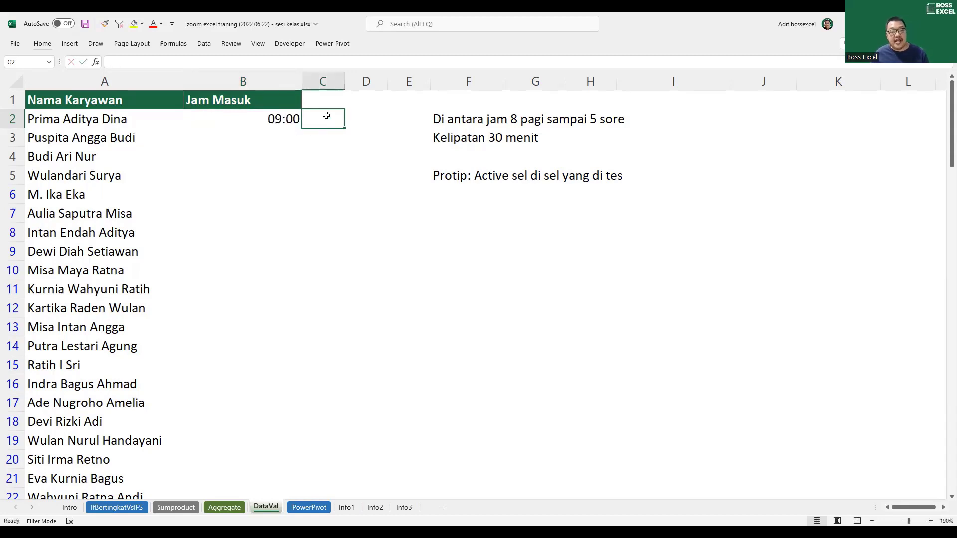
- Start an AND formula in cell C2 whose first condition takes HOUR(B2)
type("=")
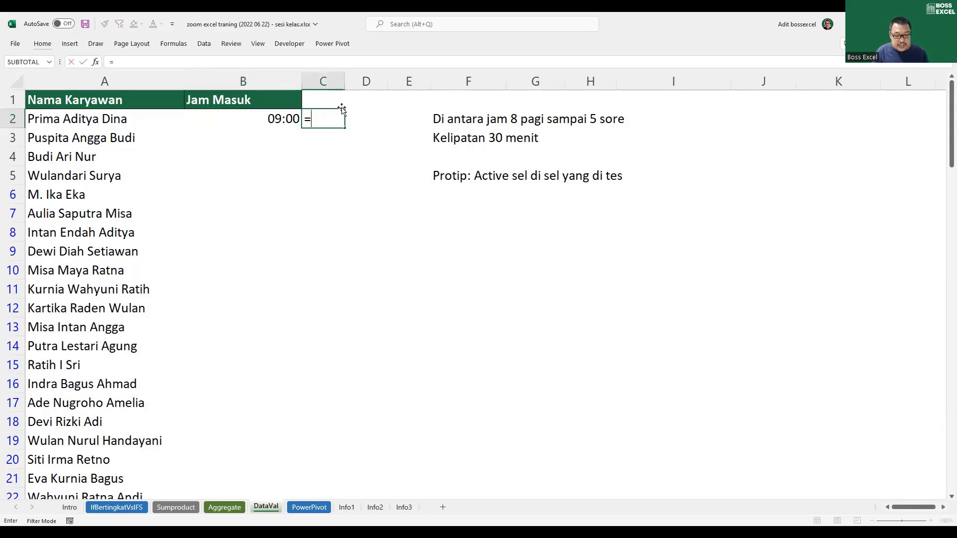
type("AND(")
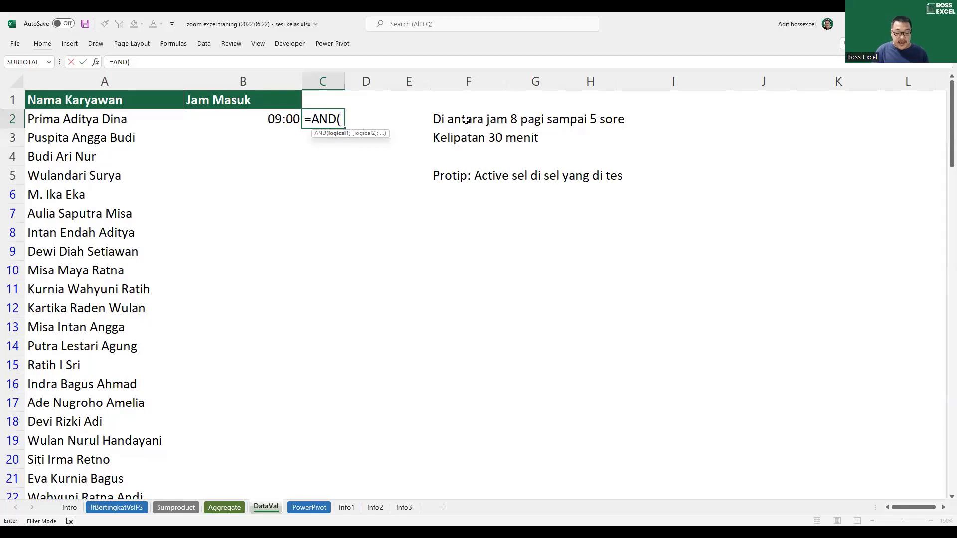
type("HOUR(")
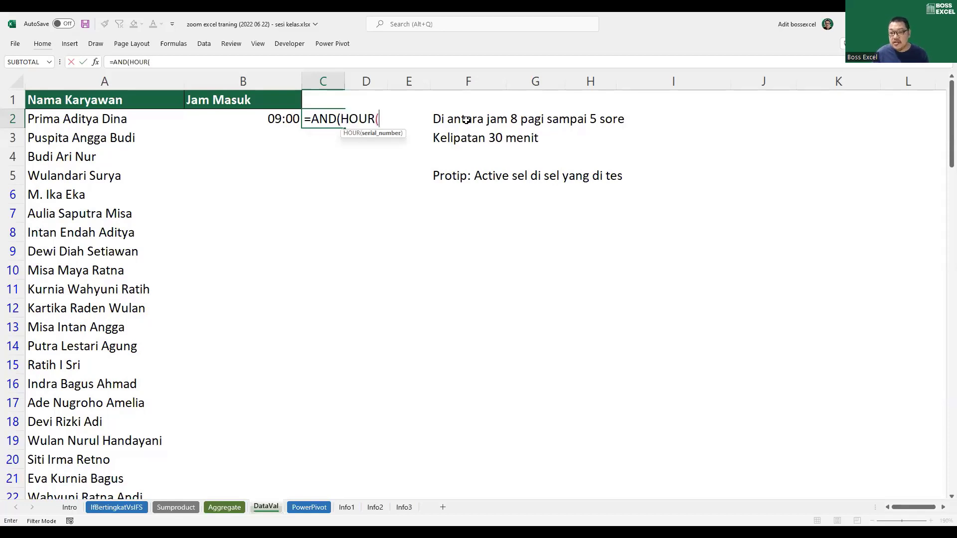
left_click(272, 120)
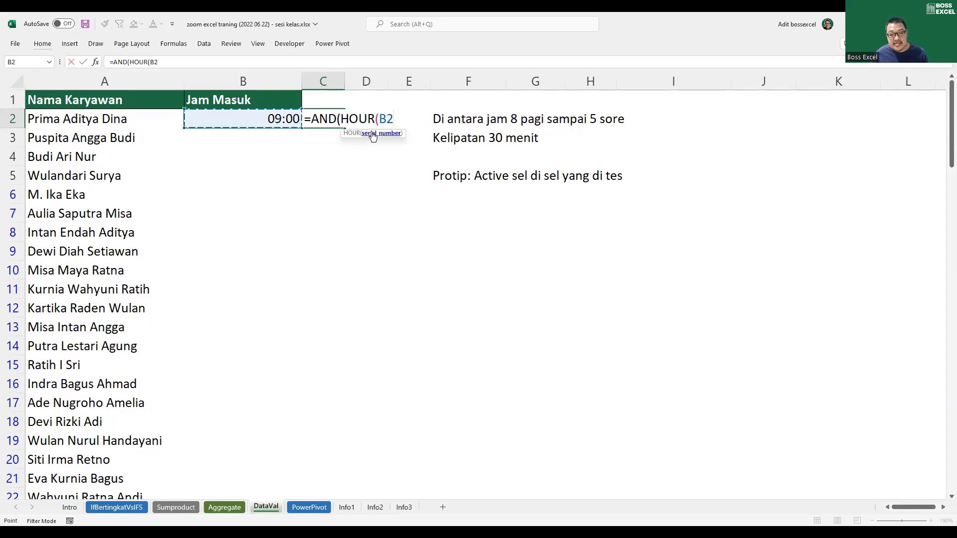
- Evaluate the HOUR(B2) part of the C2 formula in place, and restore the function
left_click(342, 119, "shift")
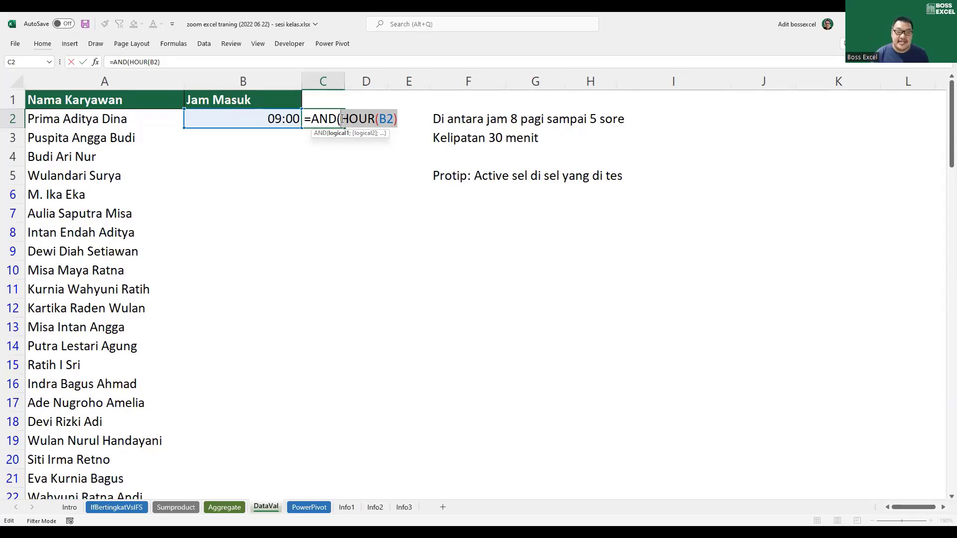
type("9")
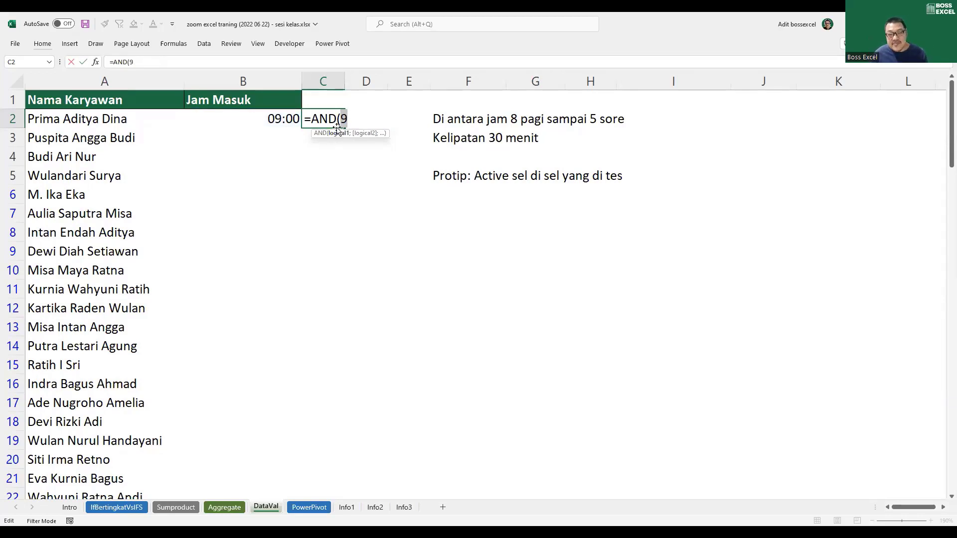
key("ctrl+z")
left_click(407, 118)
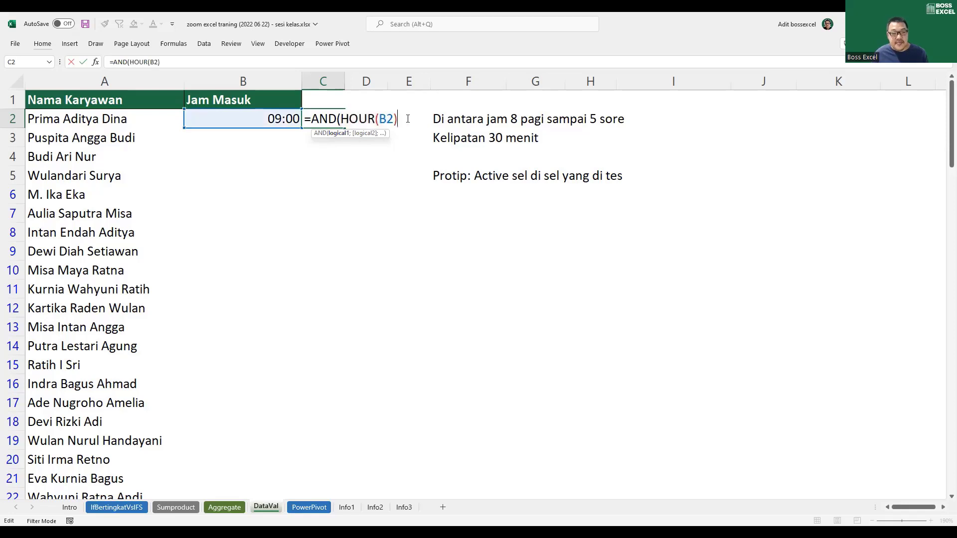
- Complete the first AND condition as HOUR(B2)>=8 and add HOUR(B2)<=17 as the second condition
type(">=")
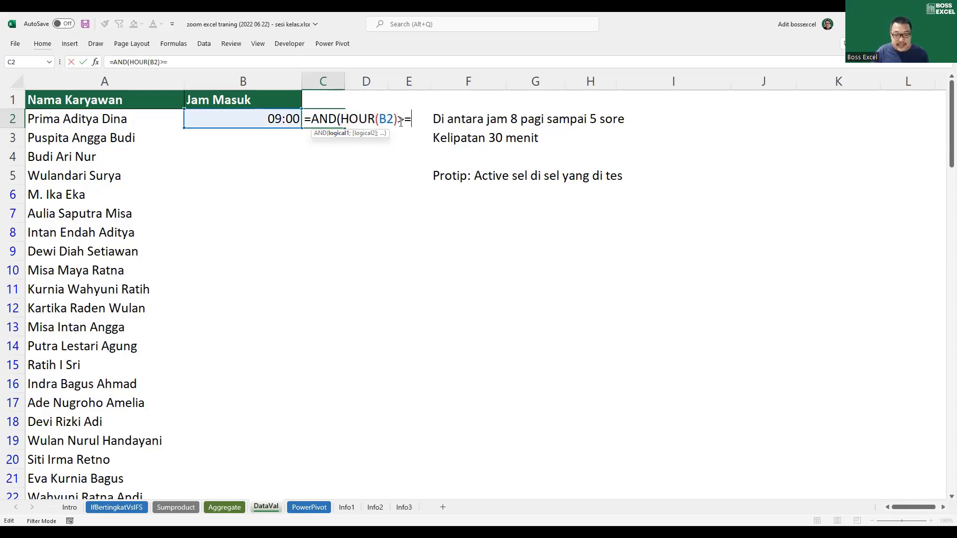
type("8")
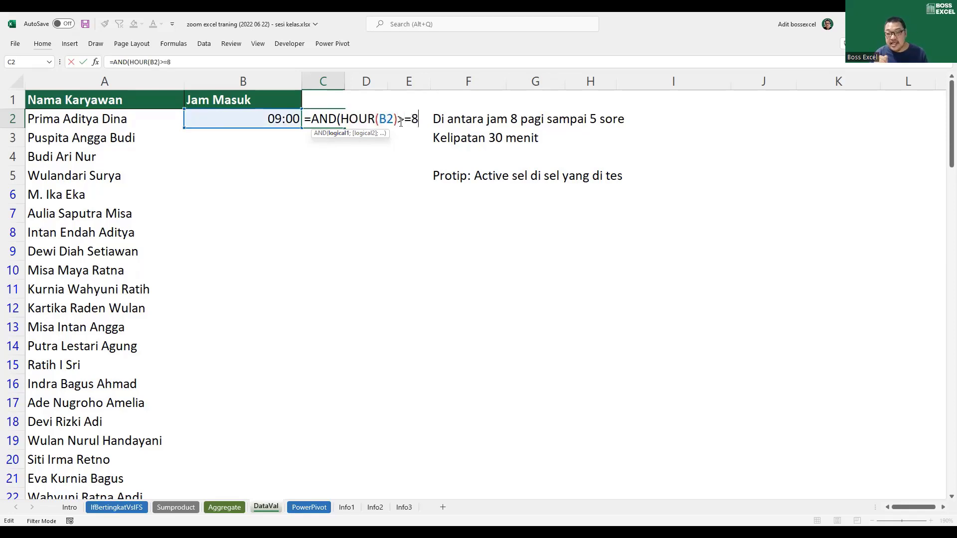
type(";")
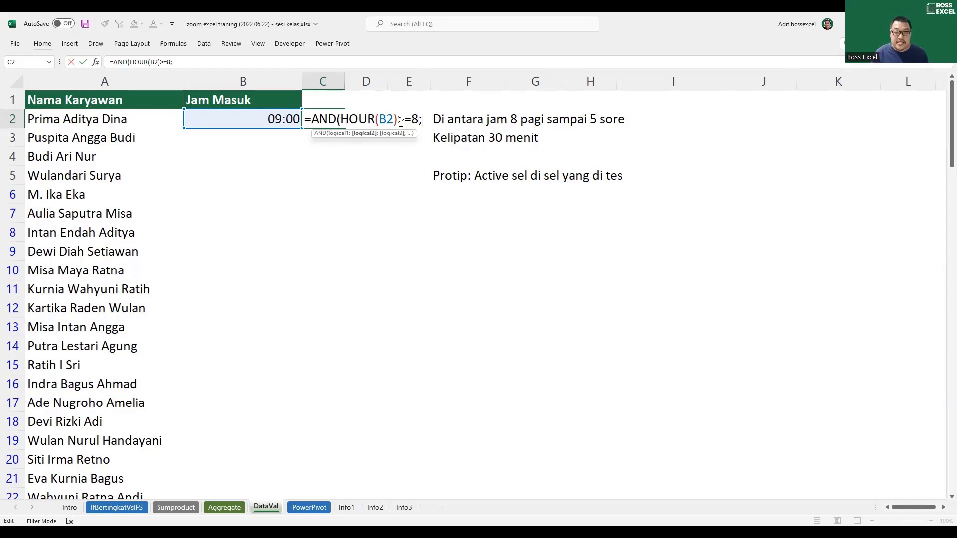
type("HOUR(")
left_click(265, 121)
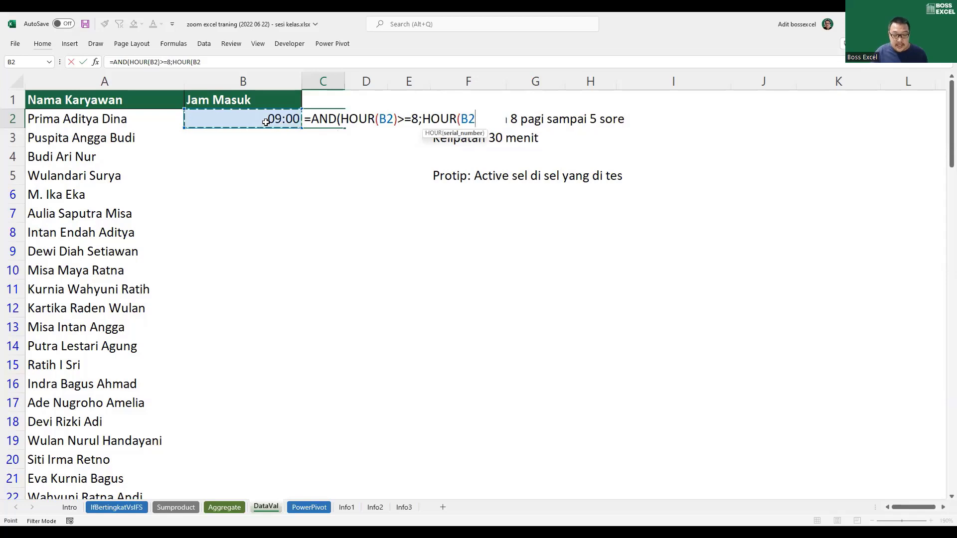
type(")")
type("<")
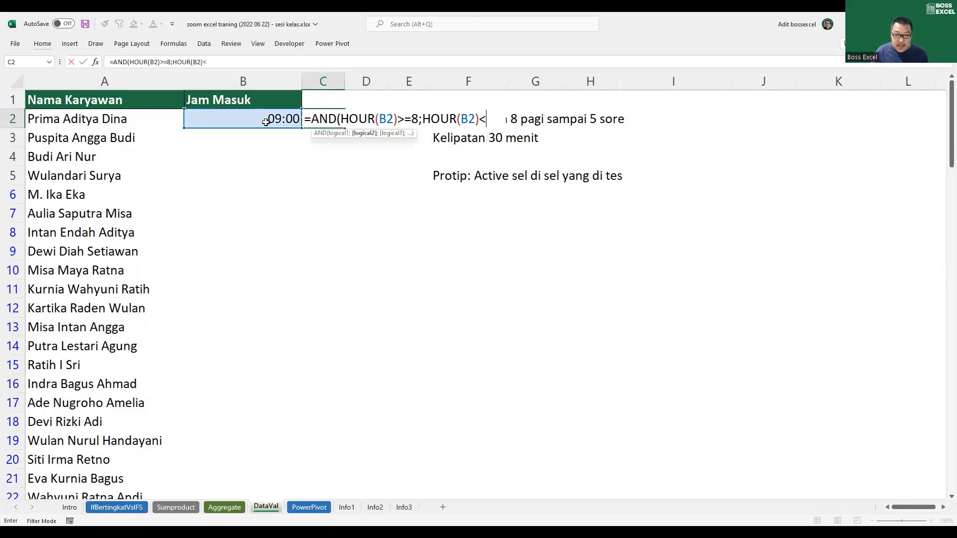
type("=17")
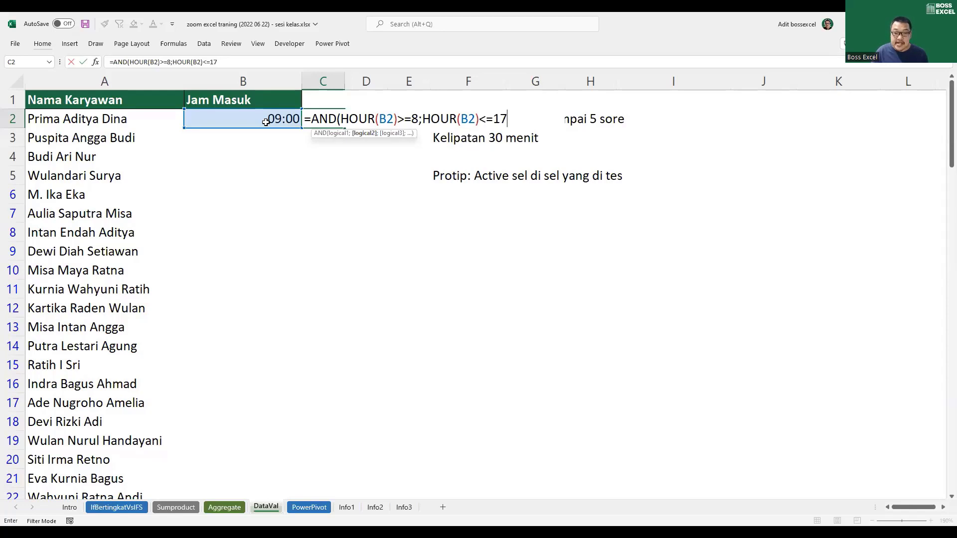
- Add MINUTE(B2) as the third argument of the AND formula in C2
type(";")
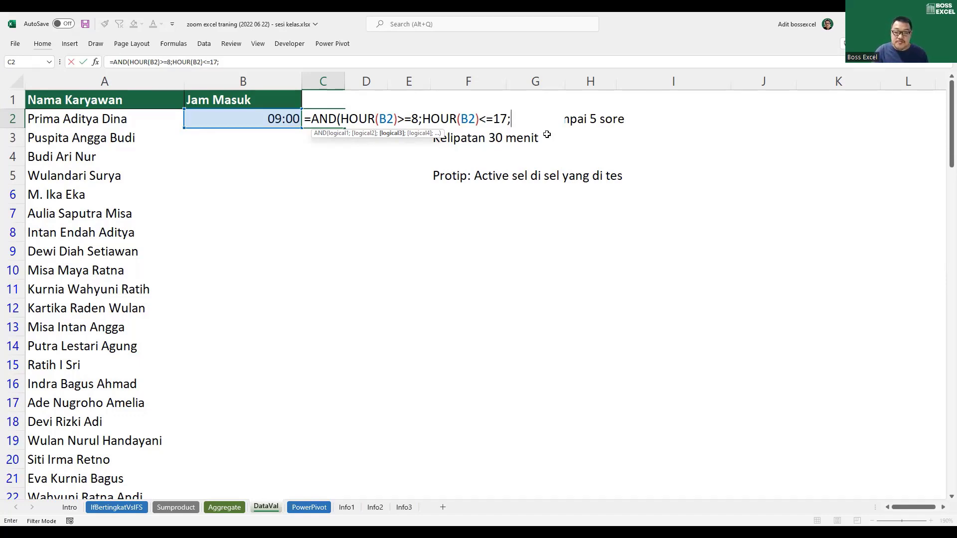
type("MINUTE(")
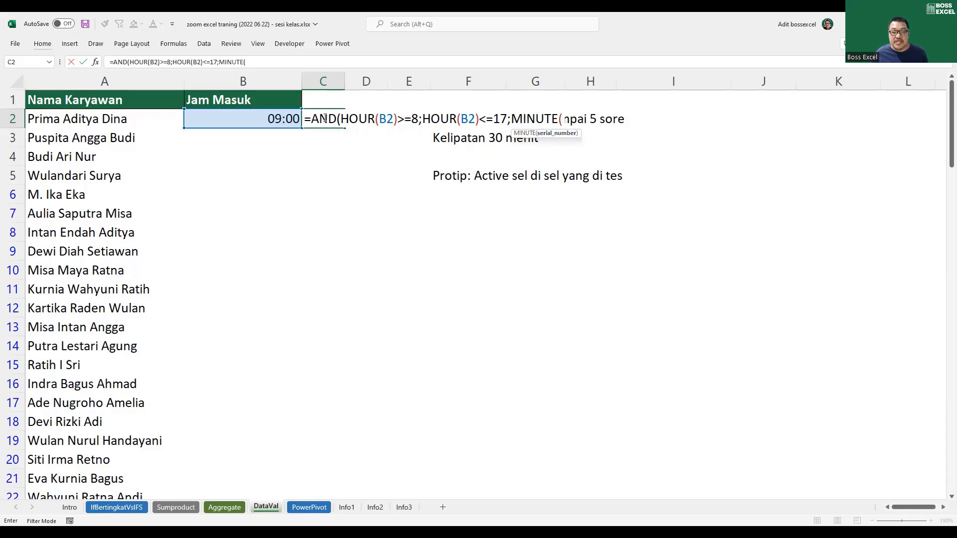
left_click(284, 127)
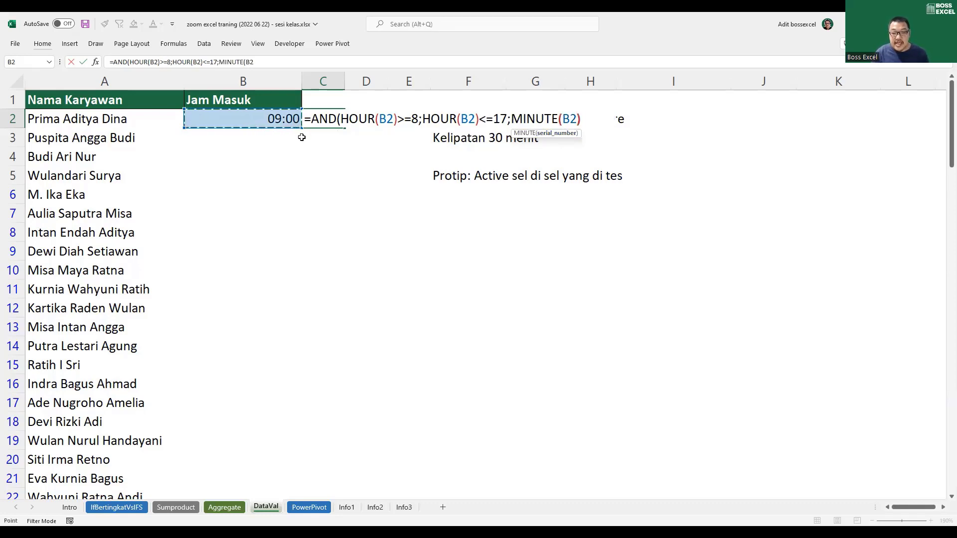
type(")")
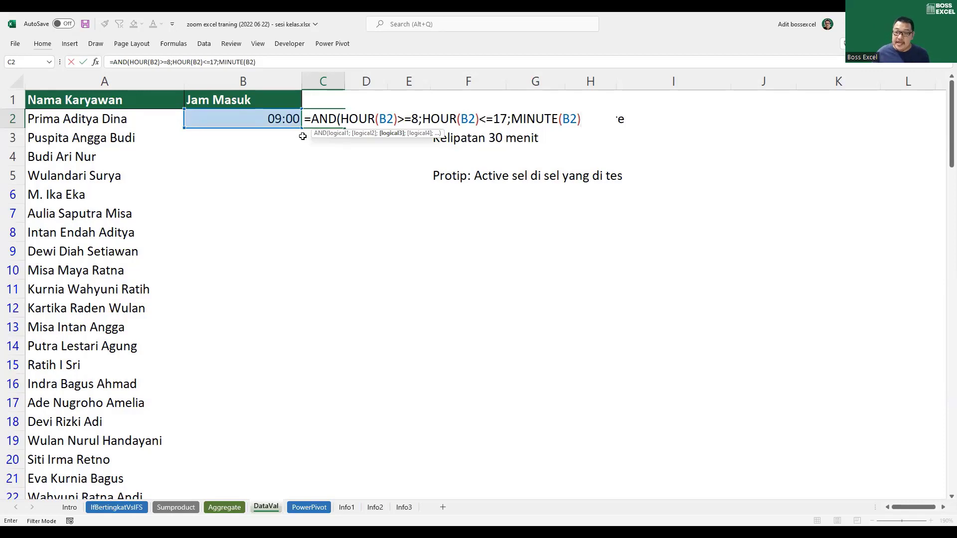
- Wrap MINUTE(B2) in MOD with divisor 30, require it to equal 0, and commit the C2 formula
left_click(511, 118)
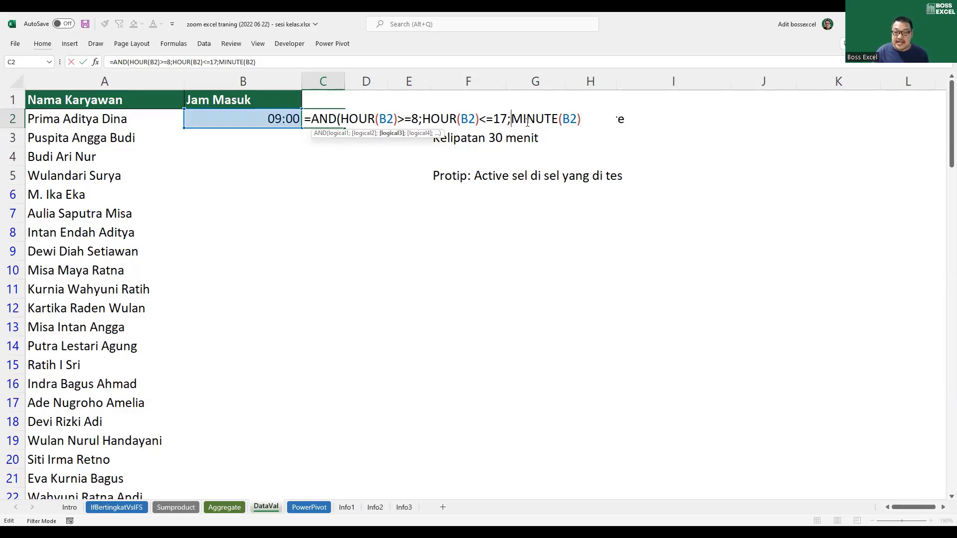
type("MOD(")
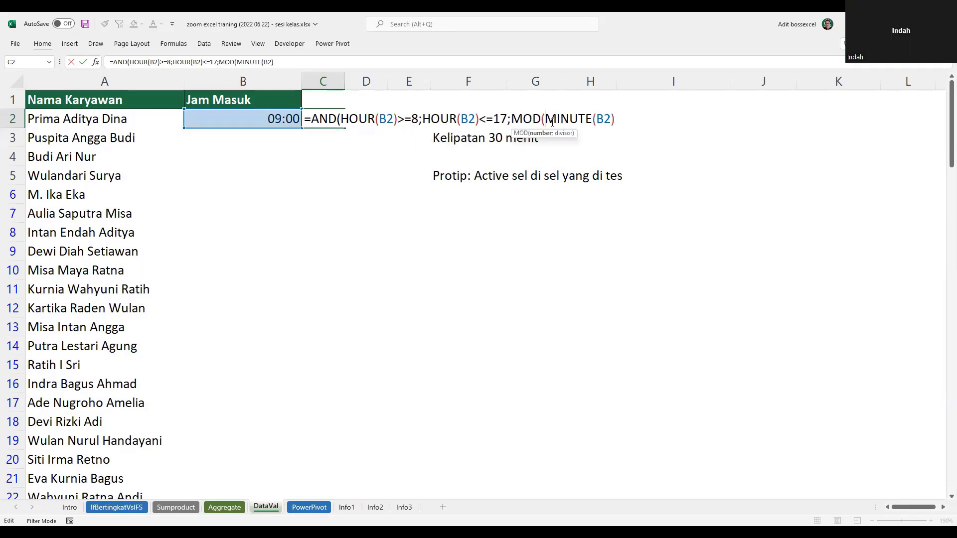
left_click(619, 119)
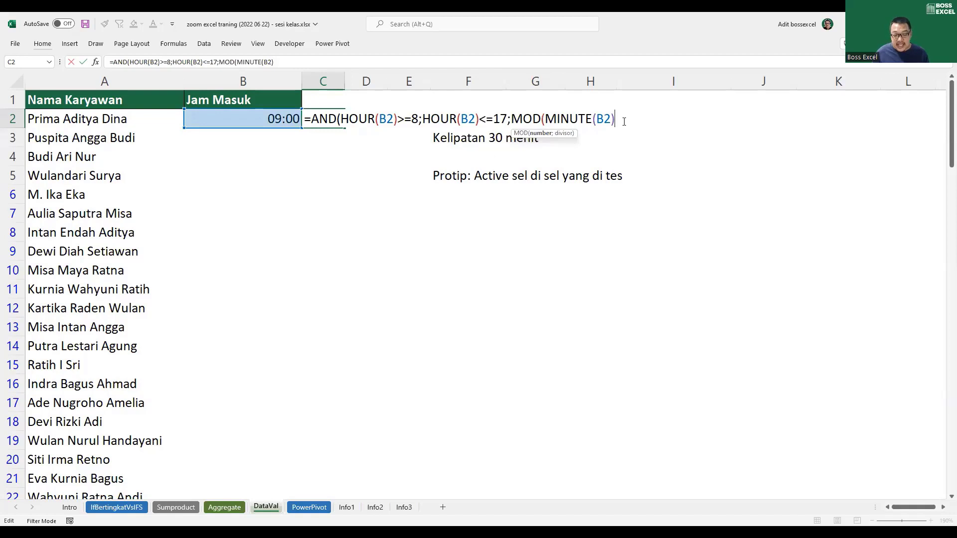
type("/")
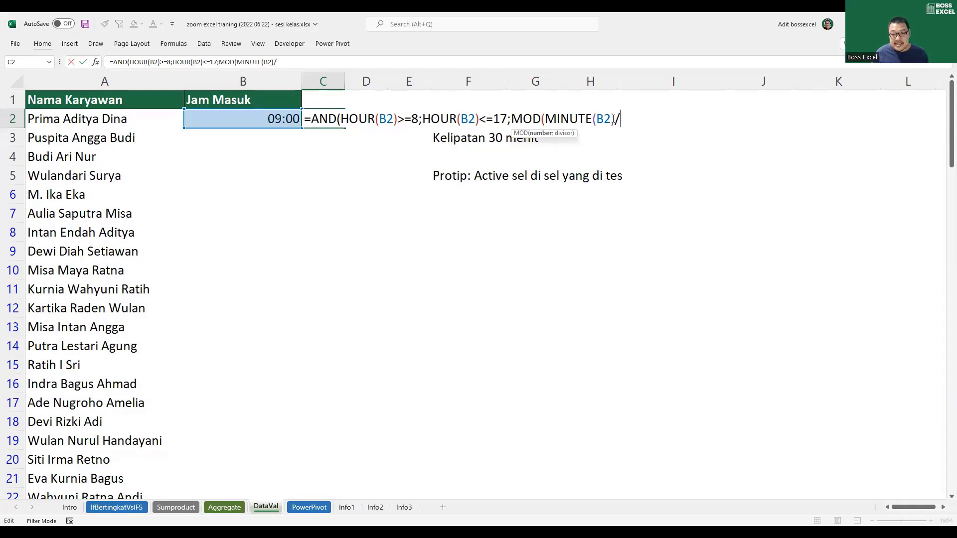
key("BackSpace")
type(";")
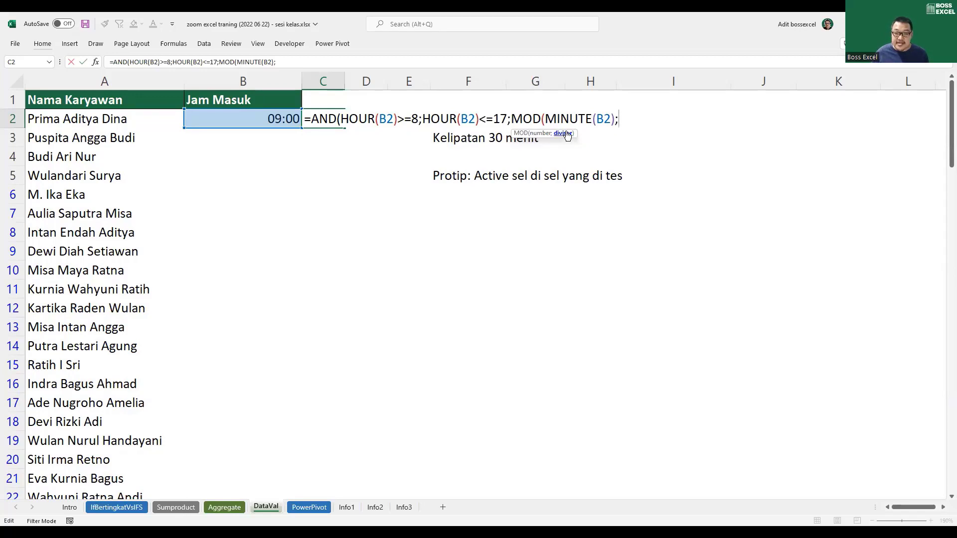
type("30")
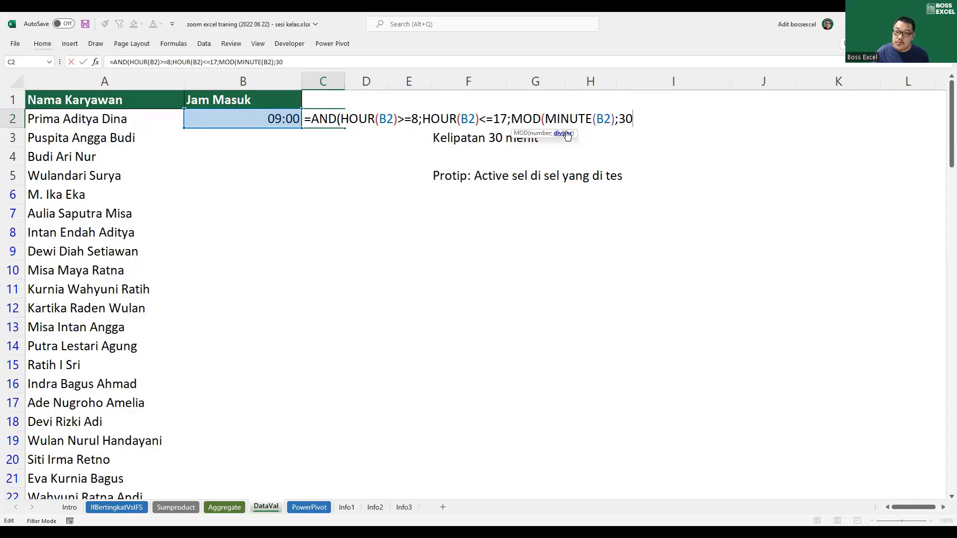
type(")")
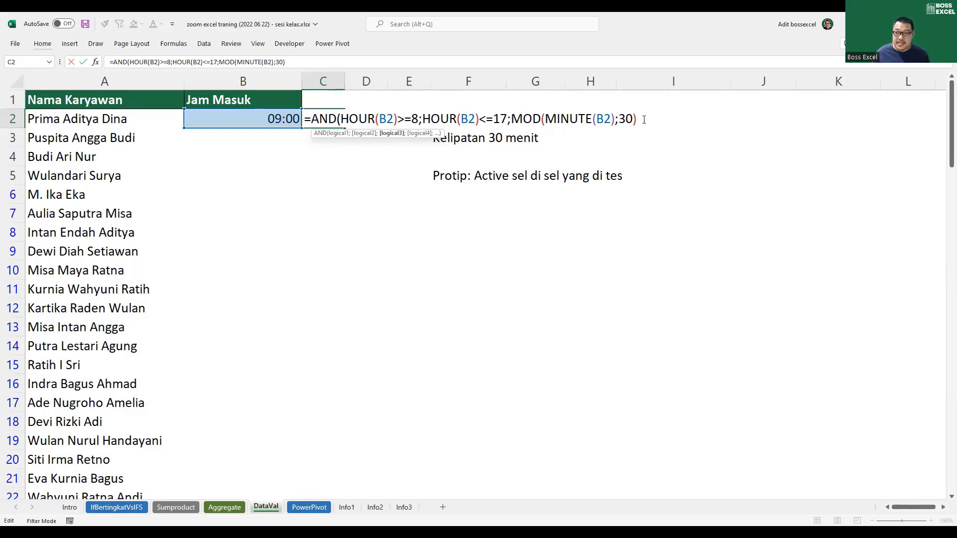
type("=0")
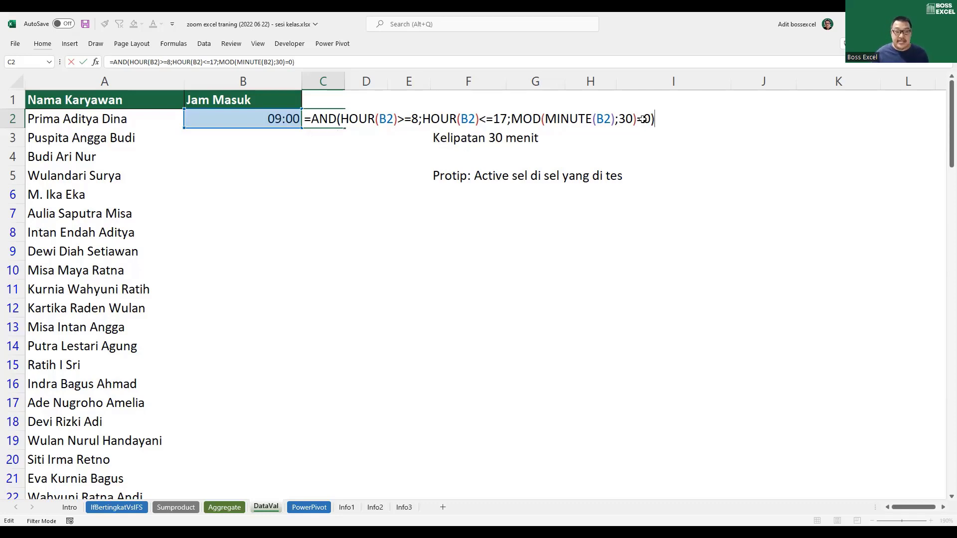
key("Return")
- Enter the test time 09:01 in cell B2 to check the C2 formula
left_click(283, 120)
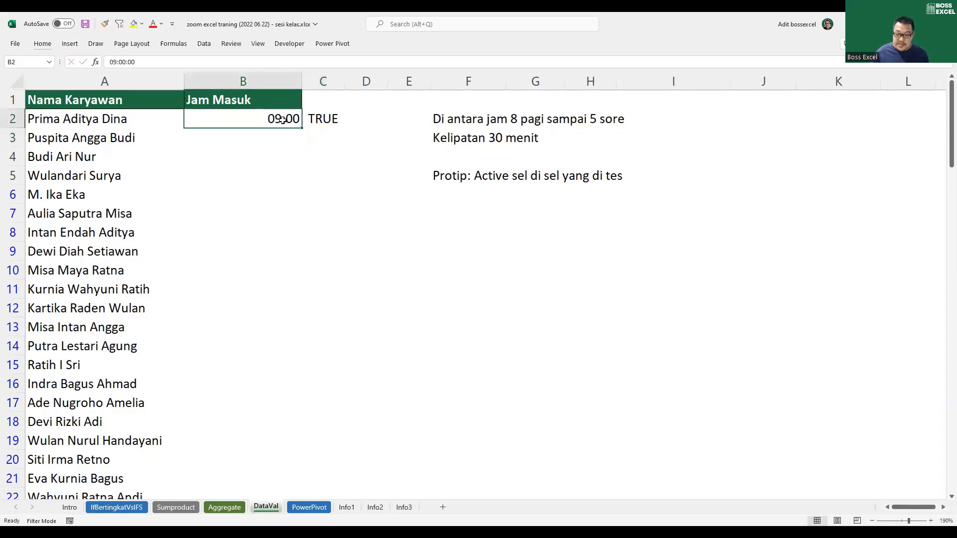
type("09:01")
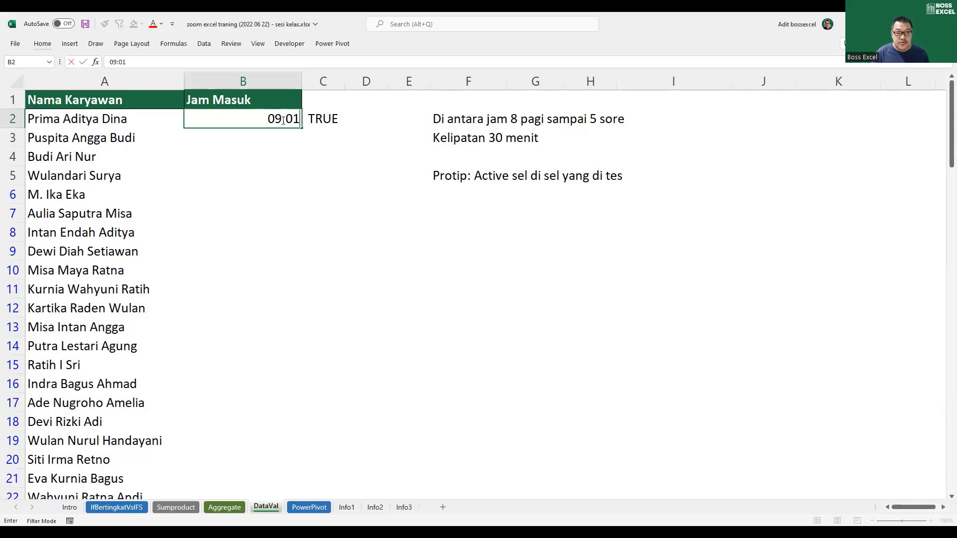
key("Return")
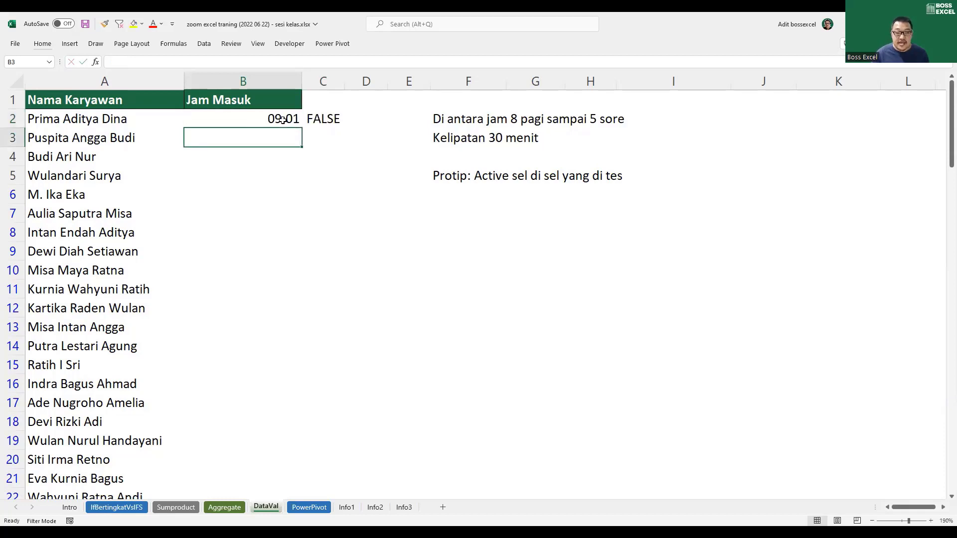
- Evaluate the HOUR(B2)>=8 and HOUR(B2)<=17 conditions in C2's formula one by one, restoring each
left_click(318, 115)
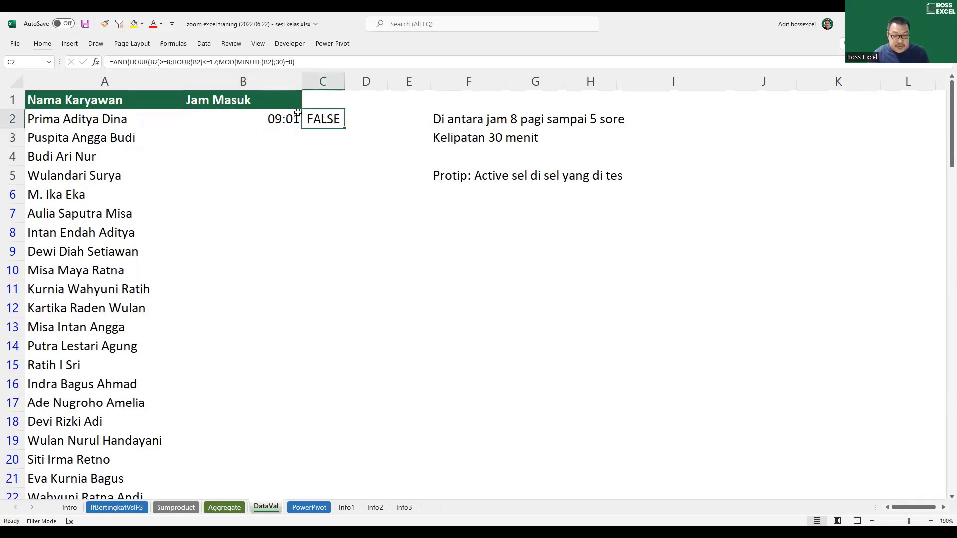
key("F2")
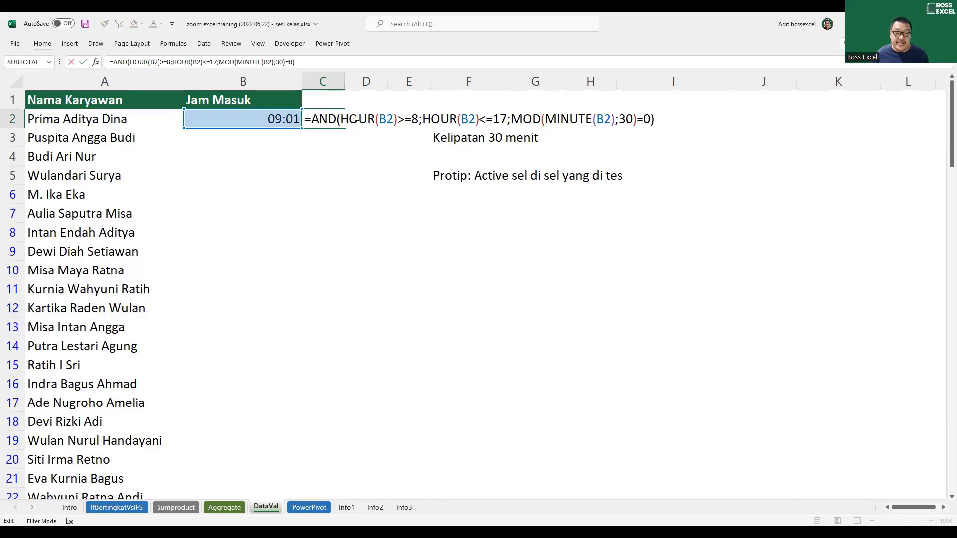
left_click_drag(343, 117, 415, 119)
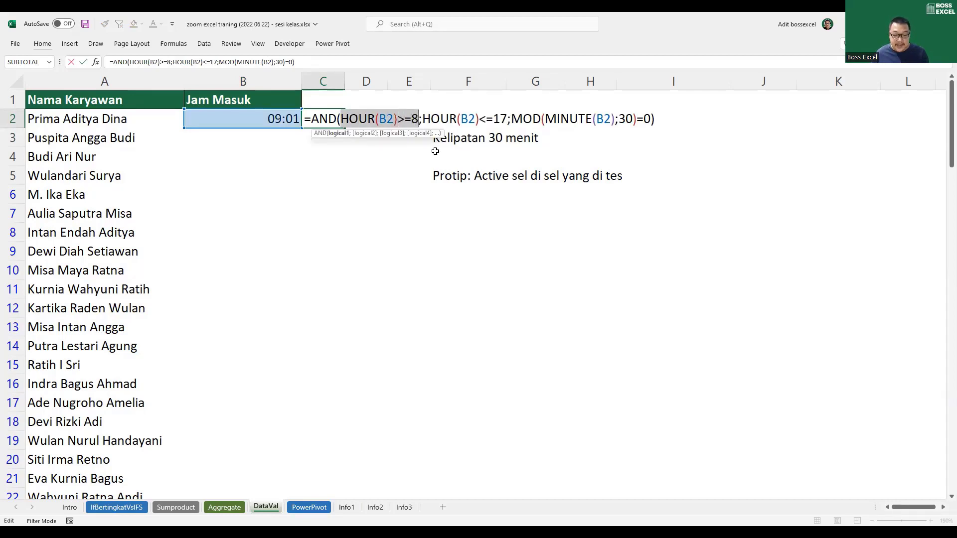
key("F9")
key("ctrl+z")
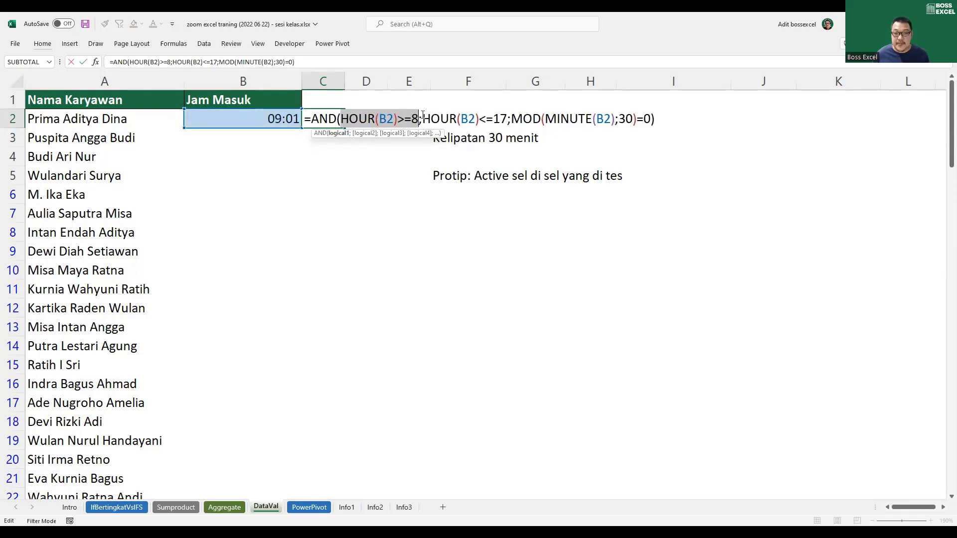
left_click_drag(423, 119, 507, 119)
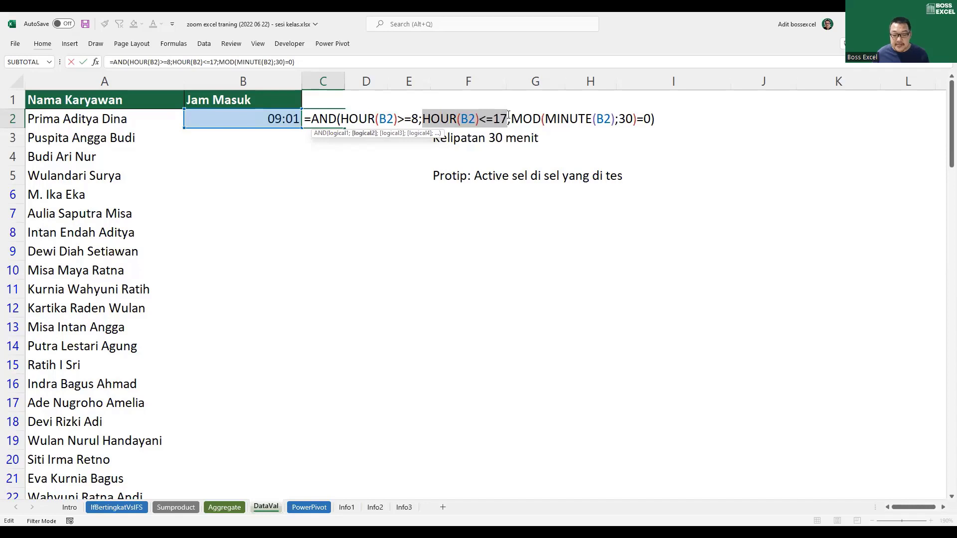
key("F9")
key("ctrl+z")
- Evaluate only the MOD(MINUTE(B2);30) part of C2's formula in place, and restore the original expression
left_click_drag(511, 118, 550, 118)
key("shift+Right")
key("shift+Right")
key("shift+Right")
key("shift+Right")
key("shift+Right")
key("shift+Right")
key("shift+Right")
key("shift+Right")
key("shift+Right")
key("shift+Right")
key("shift+Right")
key("shift+Right")
key("shift+Right")
key("shift+Right")
key("shift+Right")
key("shift+Right")
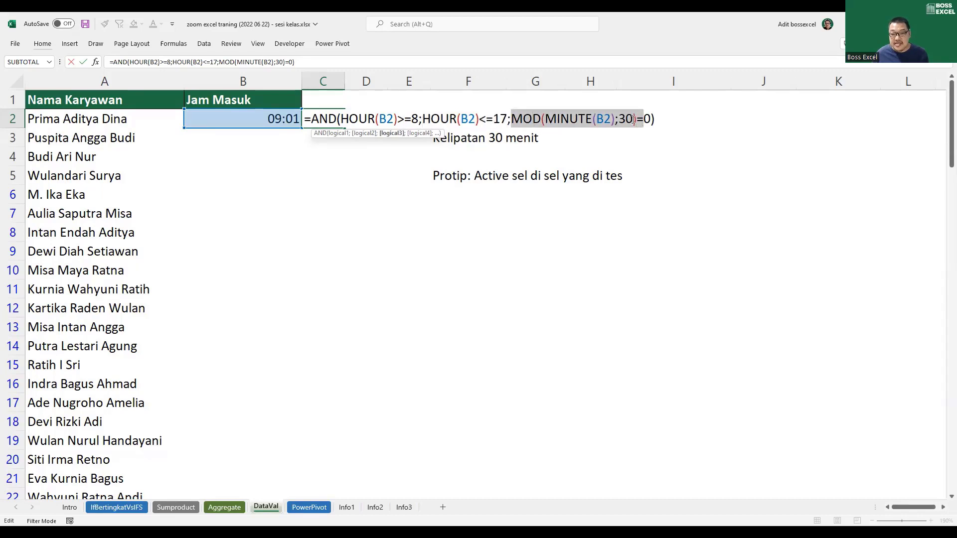
key("shift+Left")
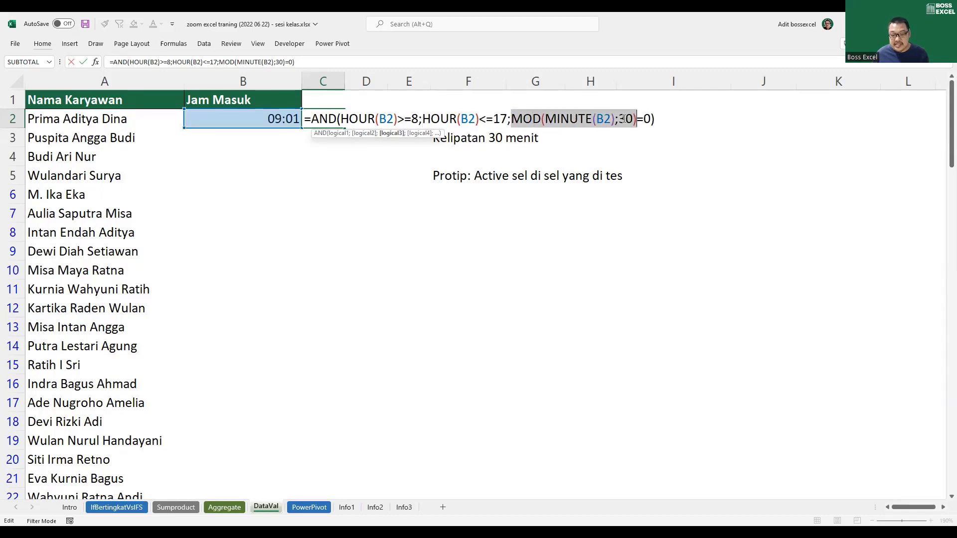
key("F9")
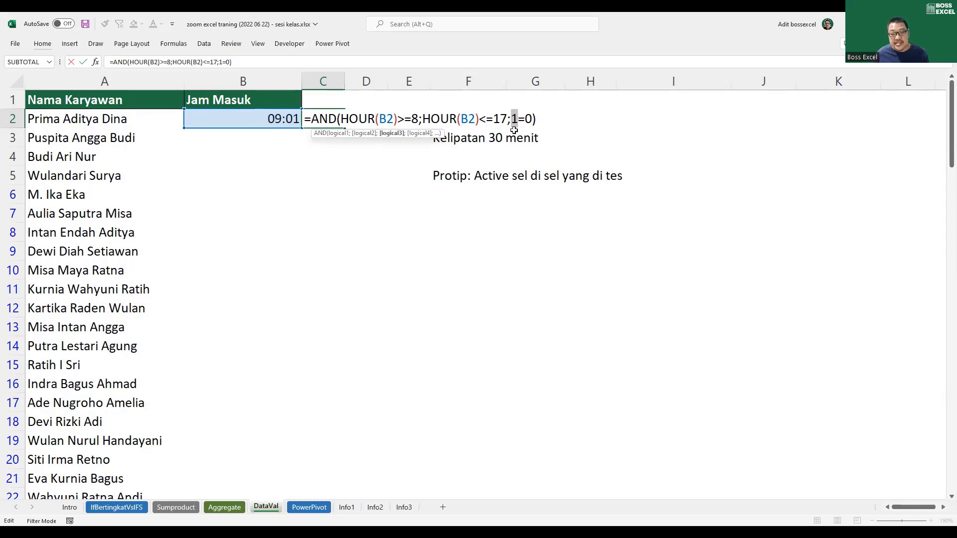
key("ctrl+z")
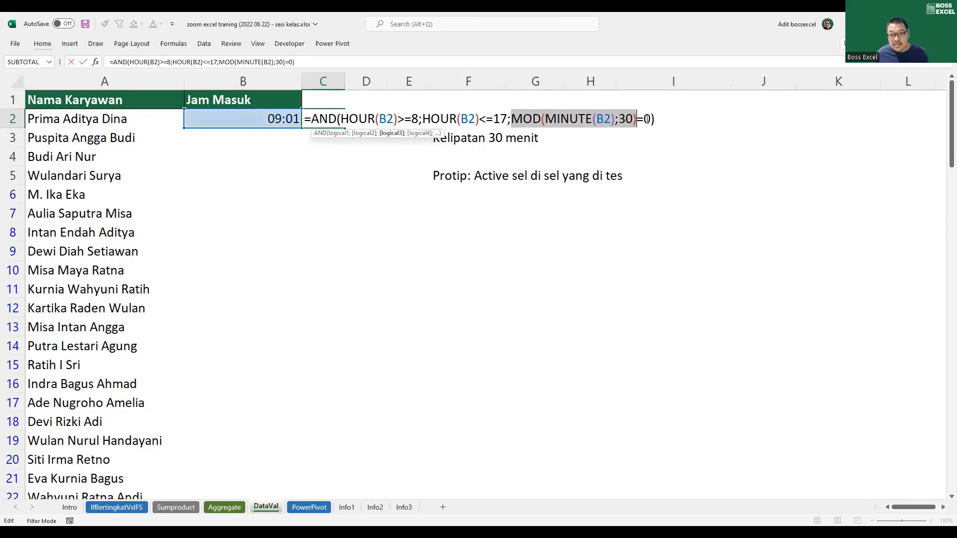
- Evaluate the full MOD(MINUTE(B2);30)=0 condition in C2, restore it, and commit the formula intact
left_click(651, 118, "shift")
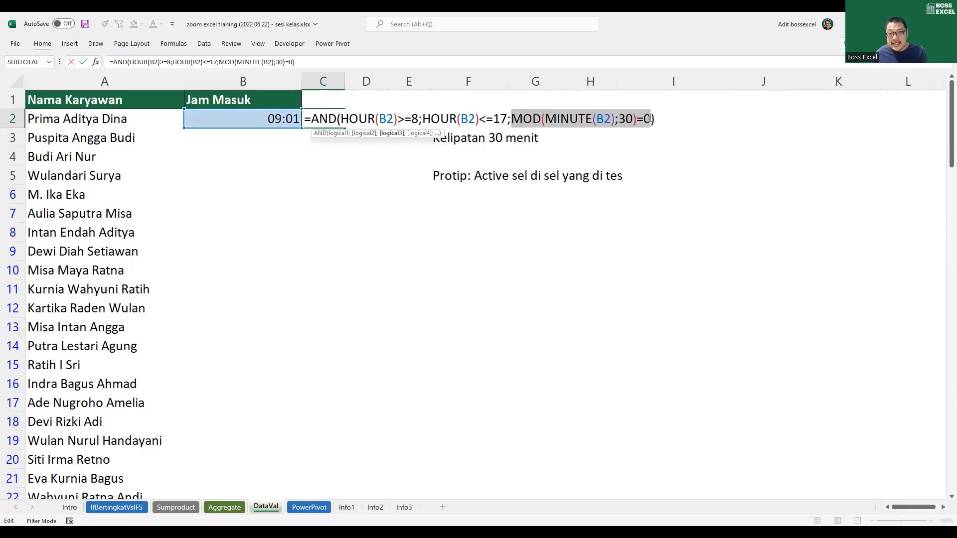
key("F9")
key("ctrl+z")
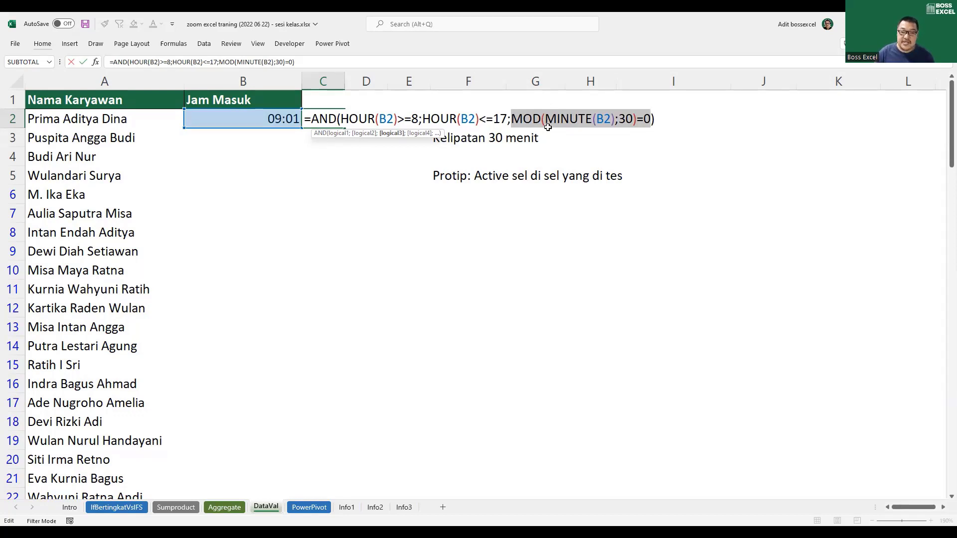
key("Return")
- Copy the complete AND formula text from C2 without changing it, and clear the test time from B2
left_click(309, 118)
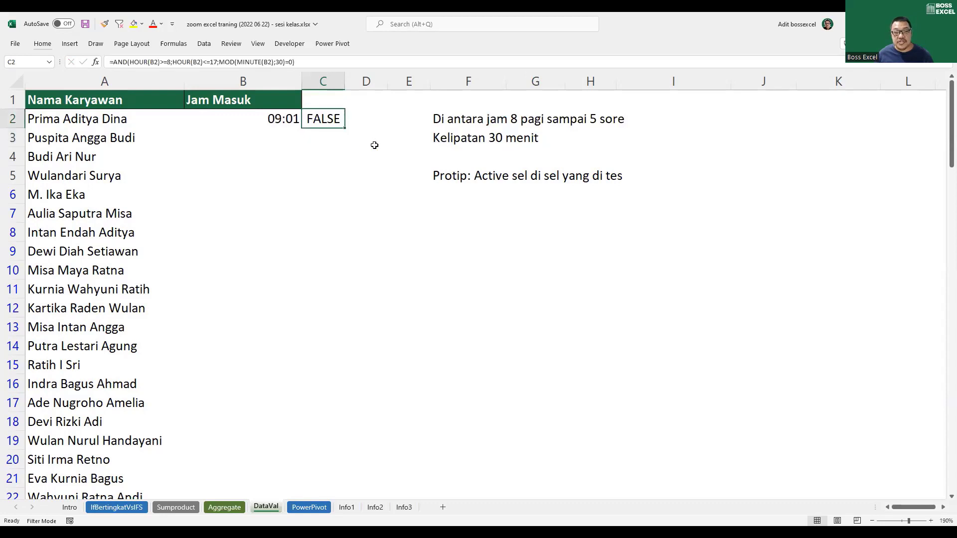
key("F2")
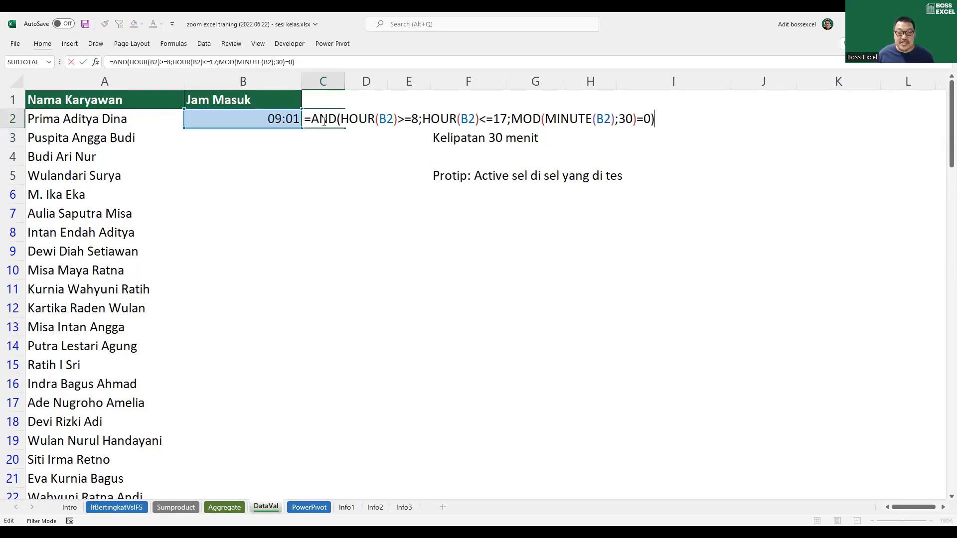
left_click_drag(306, 119, 665, 120)
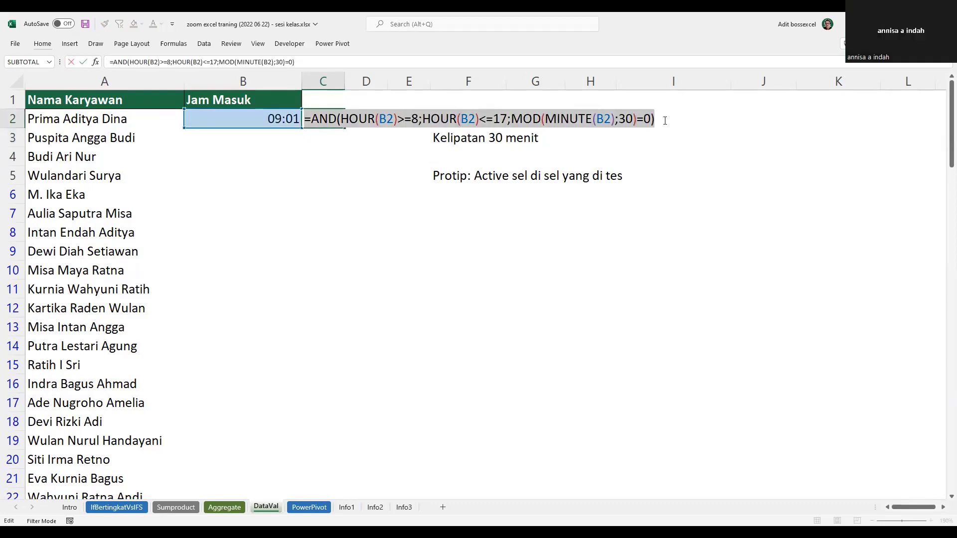
key("Escape")
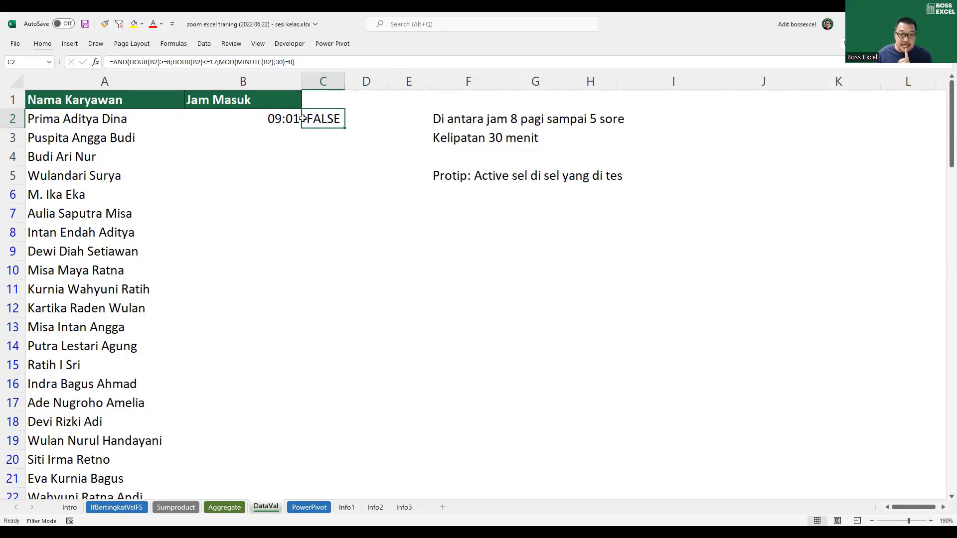
left_click(274, 119)
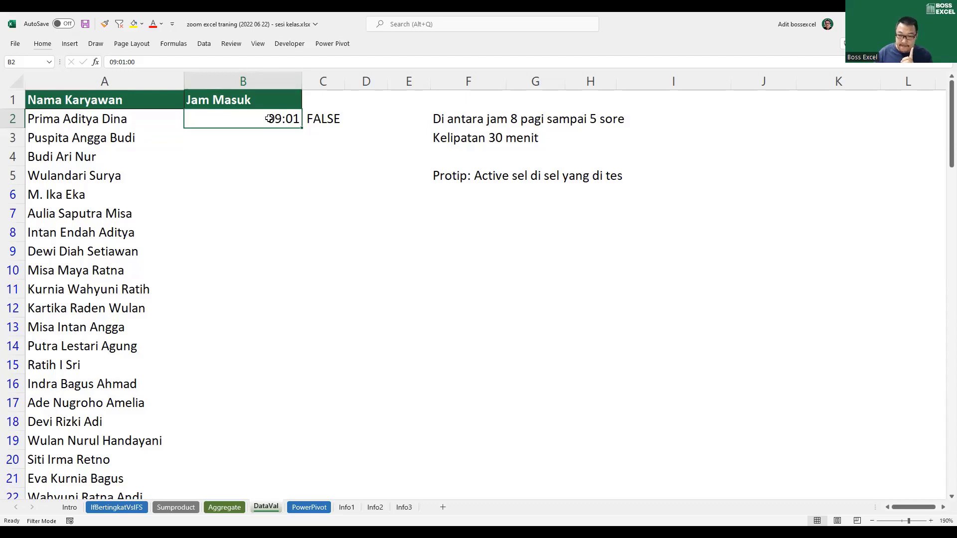
key("Delete")
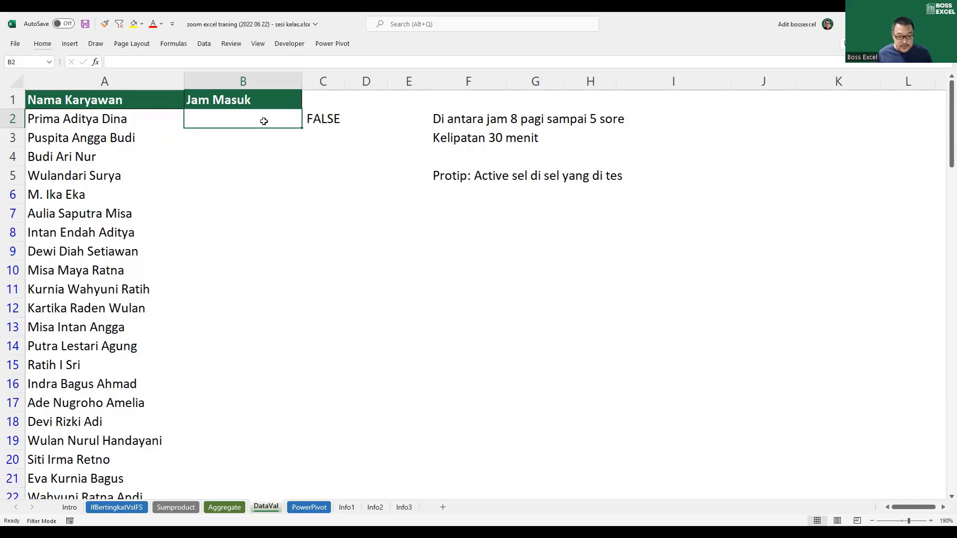
key("ctrl+space")
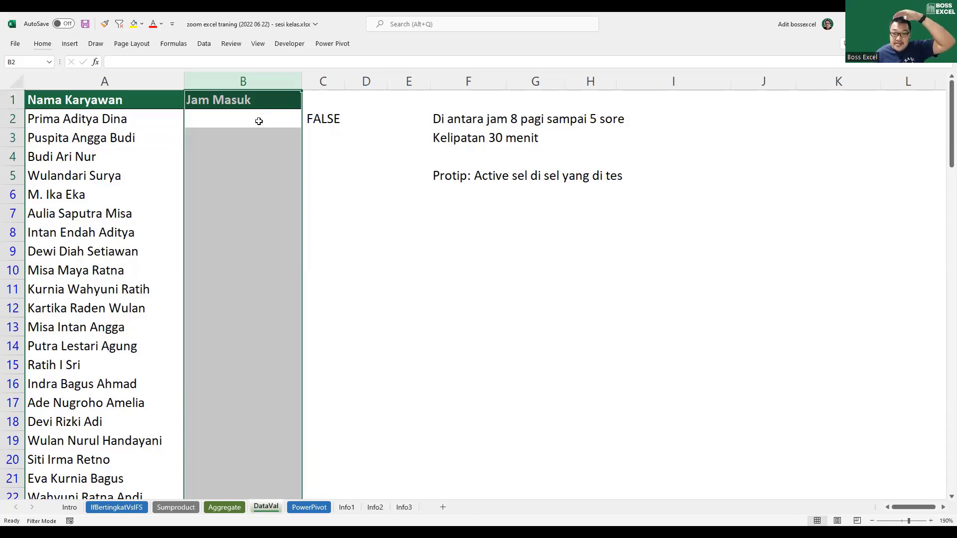
left_click(338, 188)
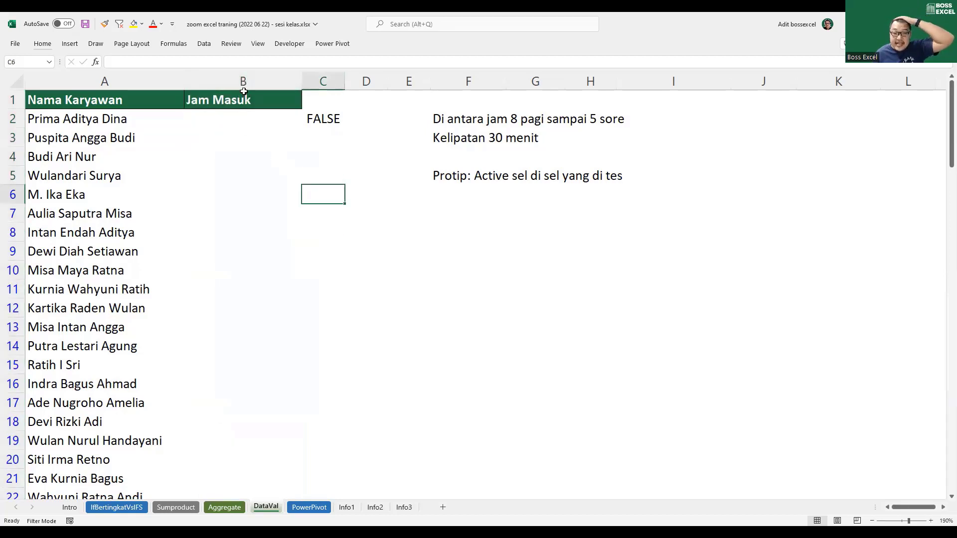
left_click(245, 80)
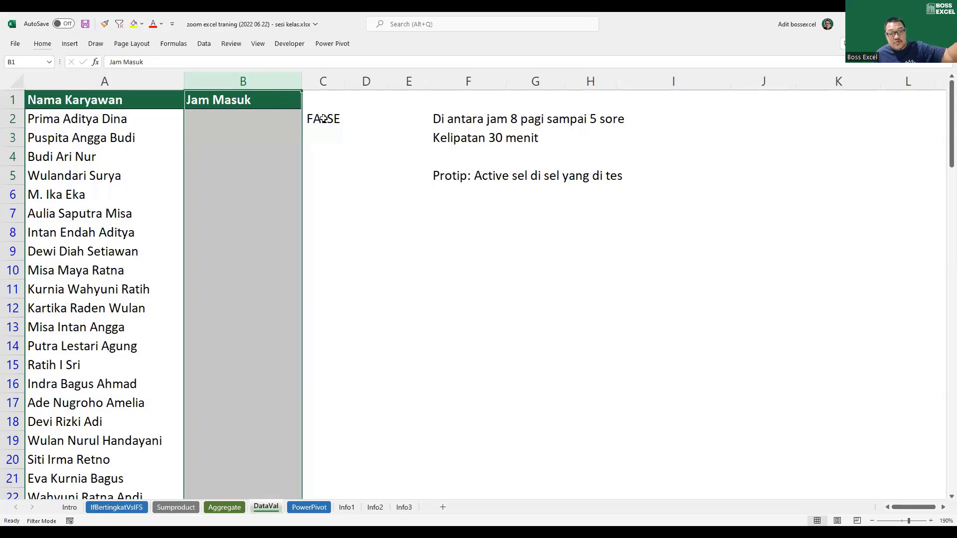
- Apply Custom data validation to column B, with B2 as the active cell, using the AND formula copied from C2
left_click(264, 124)
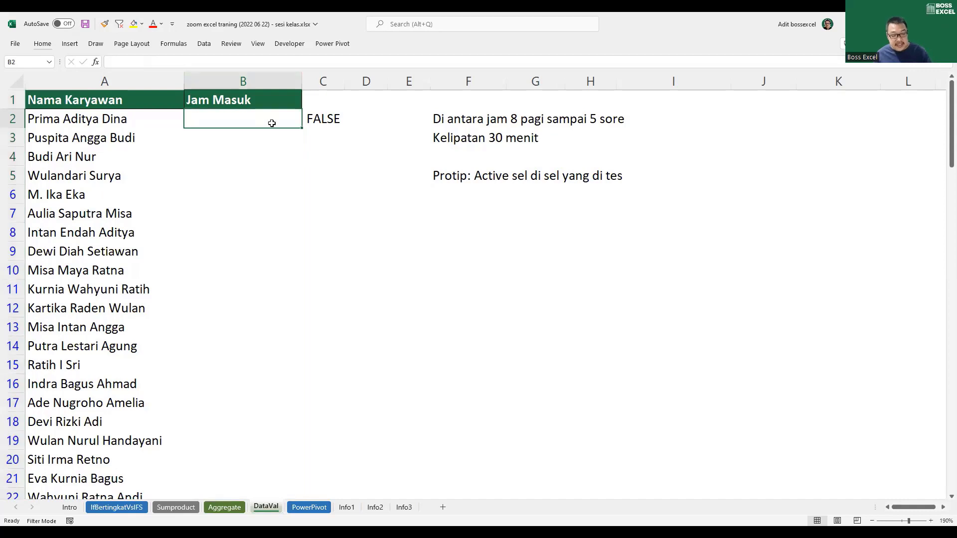
key("ctrl+shift+Down")
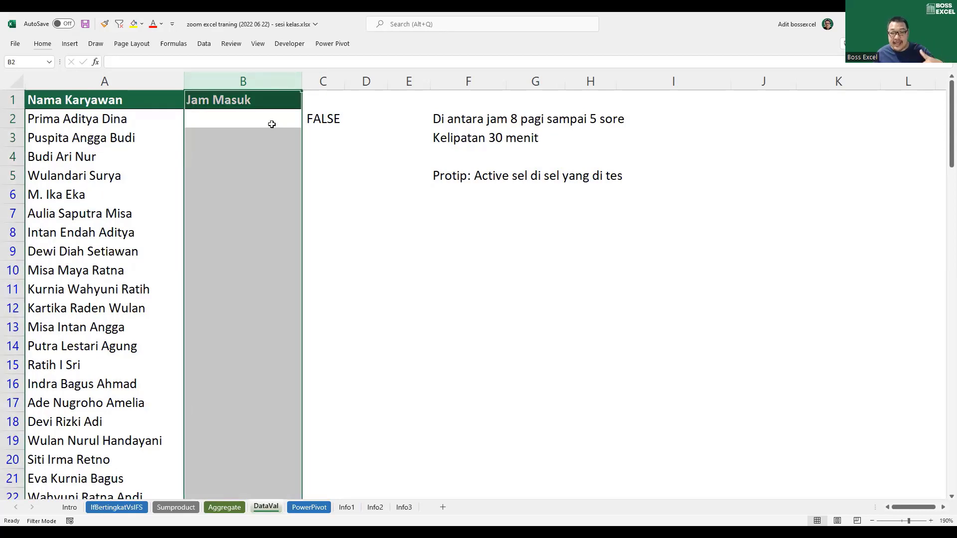
key("alt")
key("d")
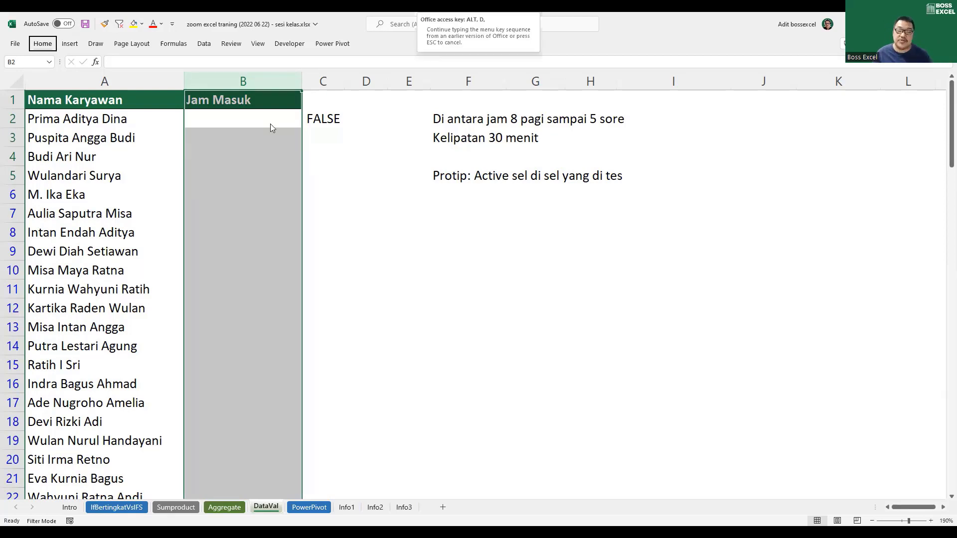
key("l")
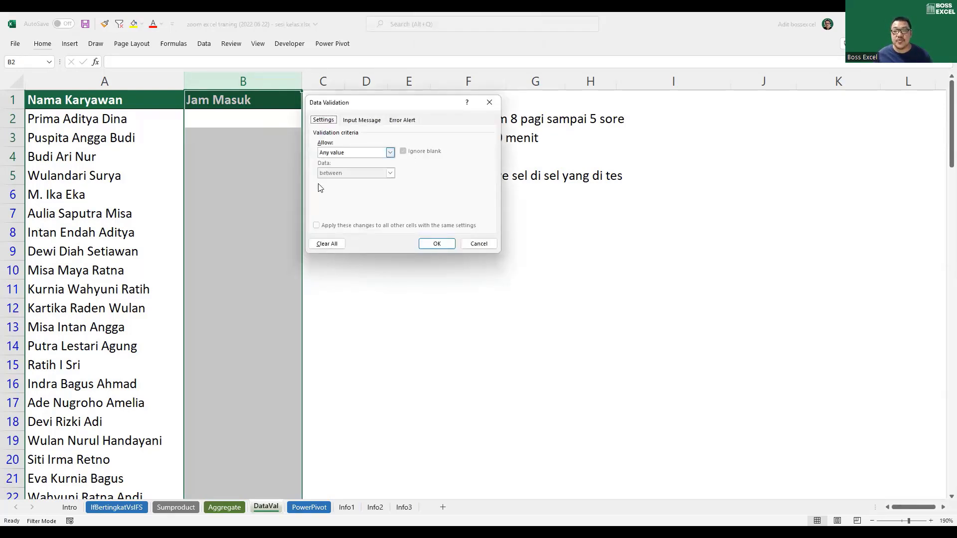
left_click(390, 153)
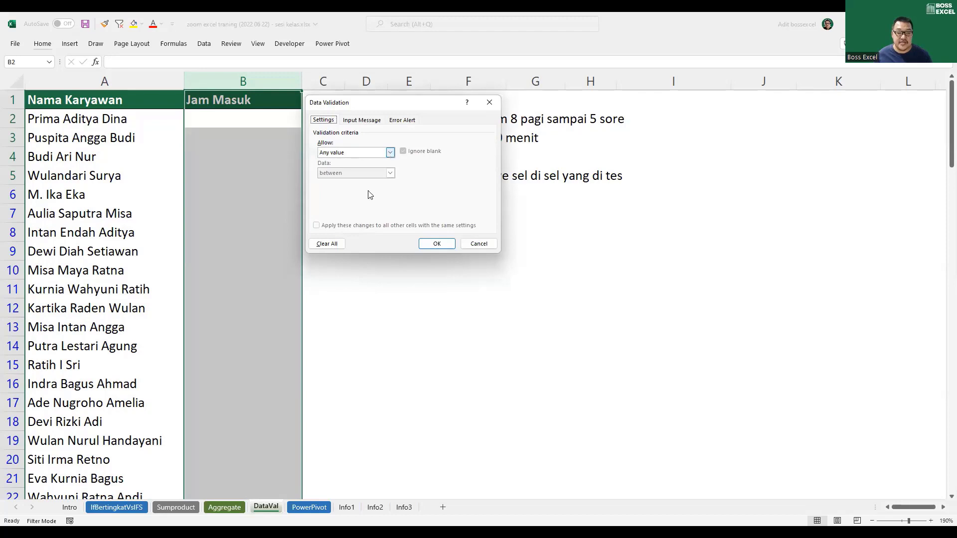
left_click(368, 207)
left_click(363, 193)
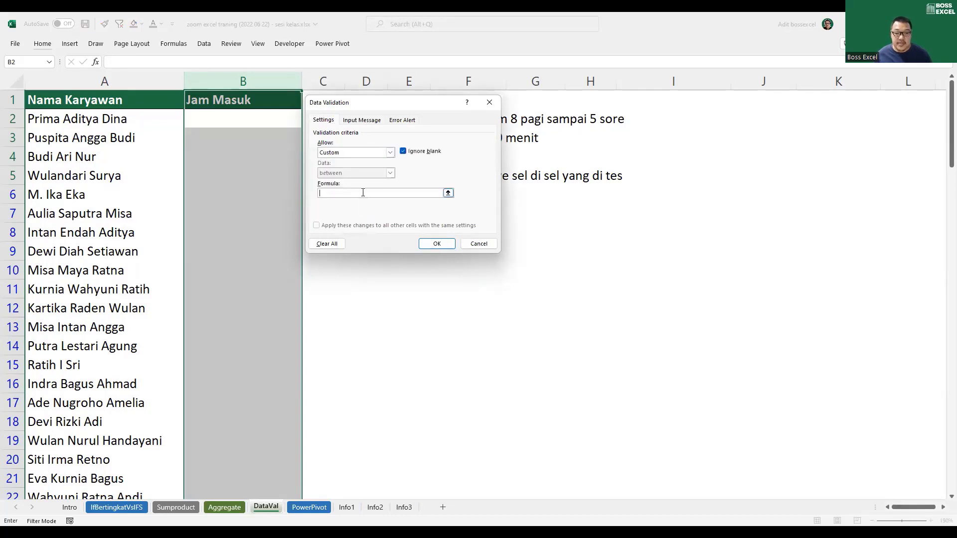
key("ctrl+v")
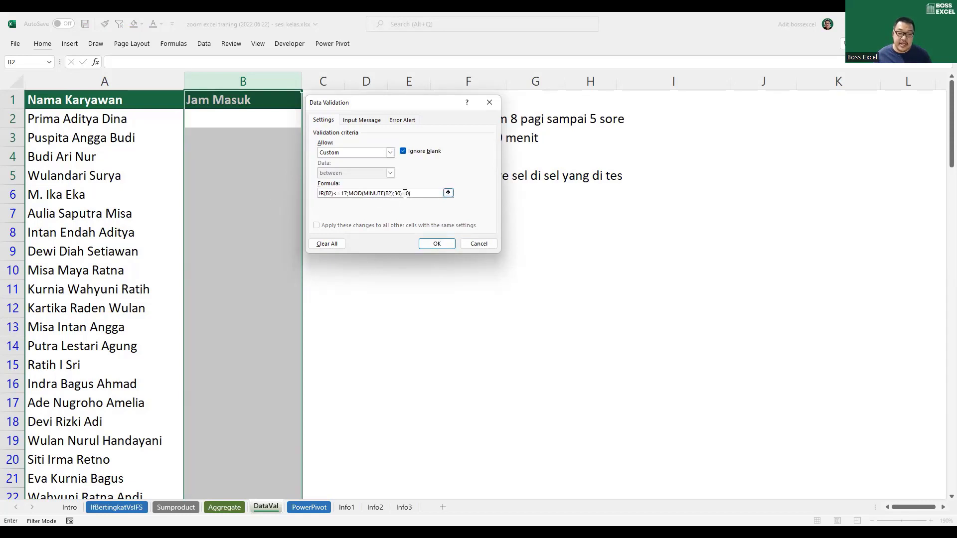
left_click_drag(405, 193, 298, 190)
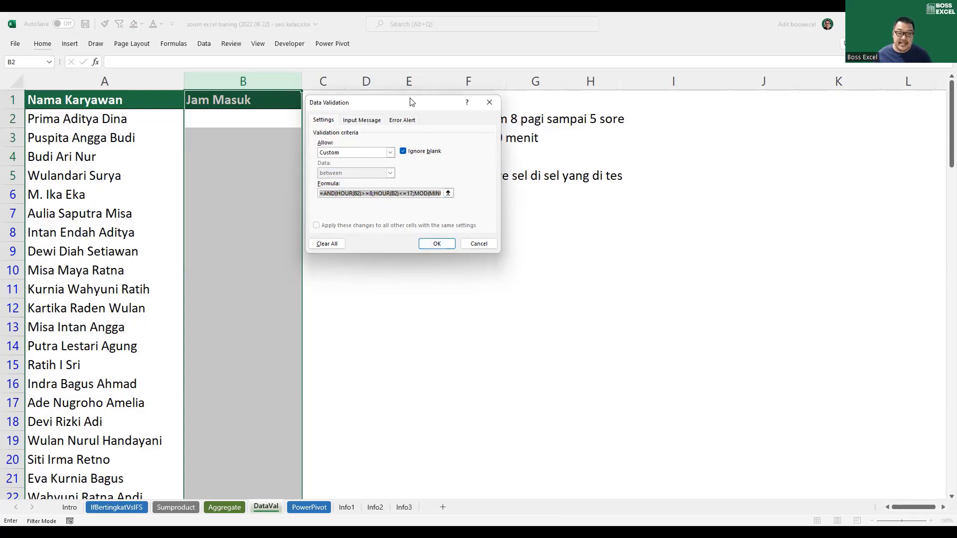
left_click_drag(412, 103, 501, 106)
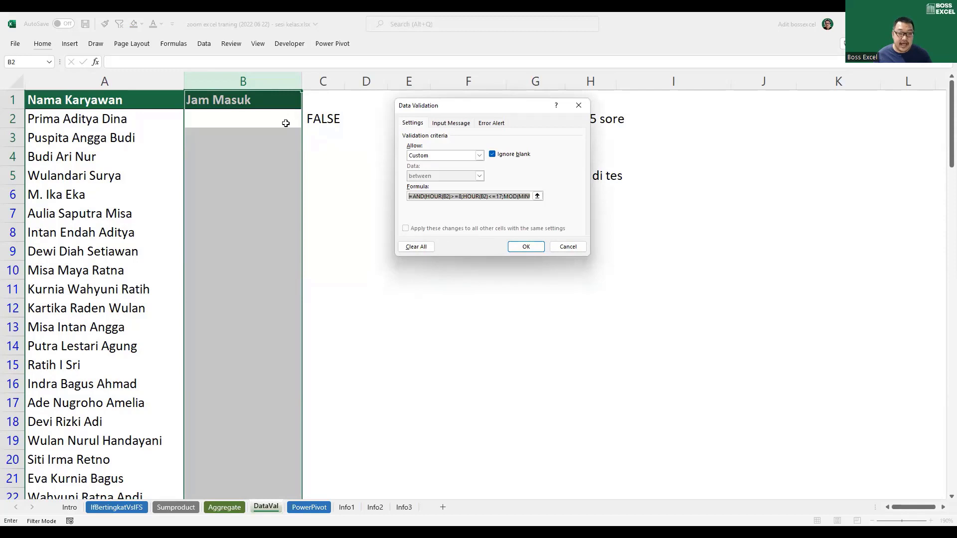
left_click(529, 249)
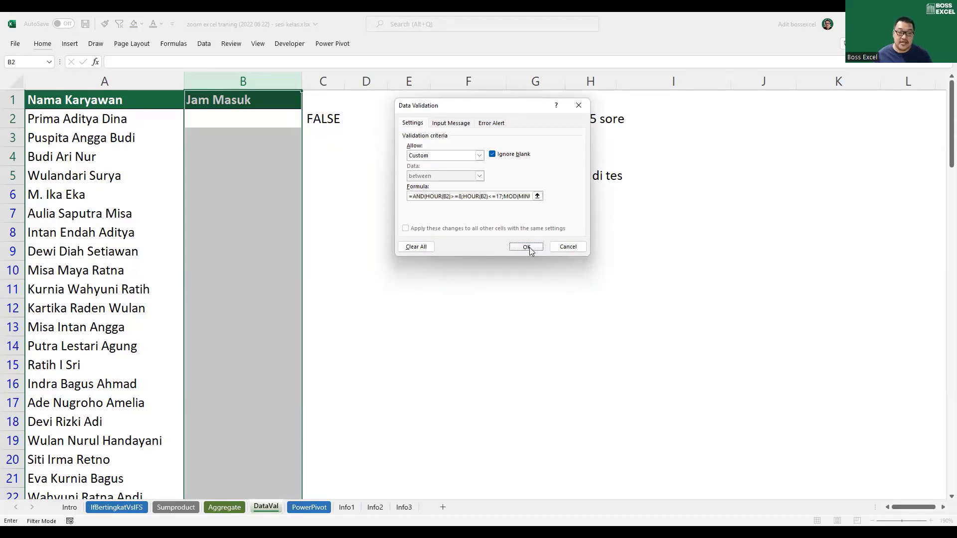
- Delete the helper formula from cell C2
left_click(317, 122)
key("Delete")
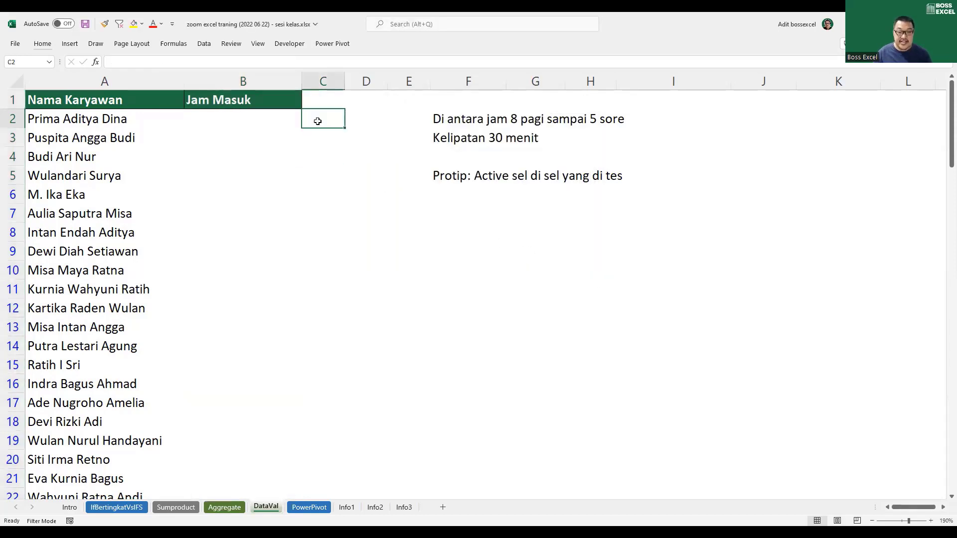
- Enter 08:00 in B2 and 09:00 in B3 to test the Jam Masuk validation with valid times
left_click_drag(277, 115, 277, 380)
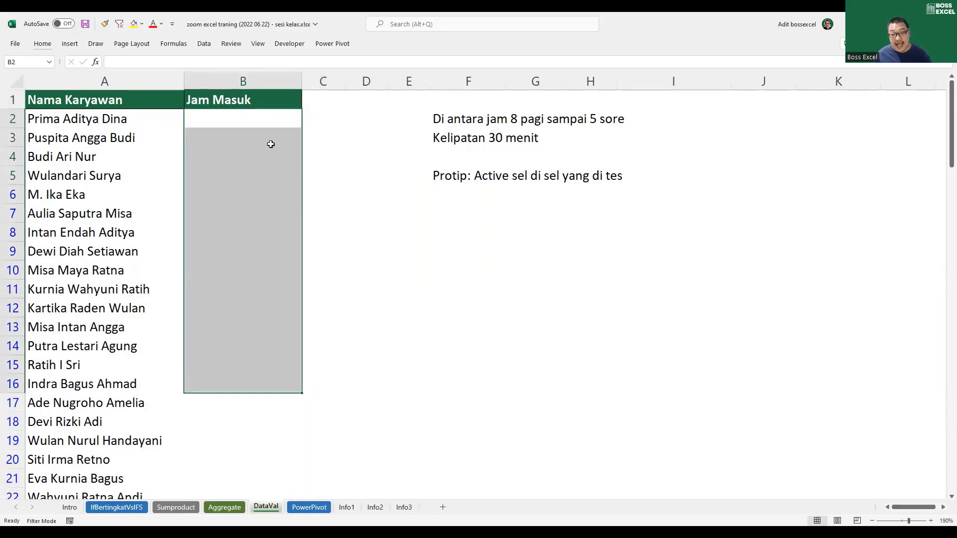
left_click(269, 119)
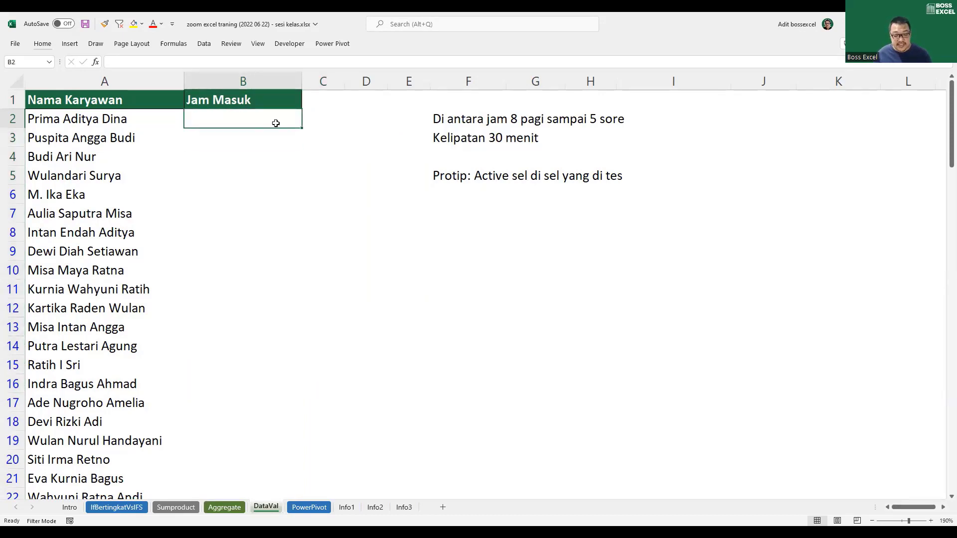
type("08")
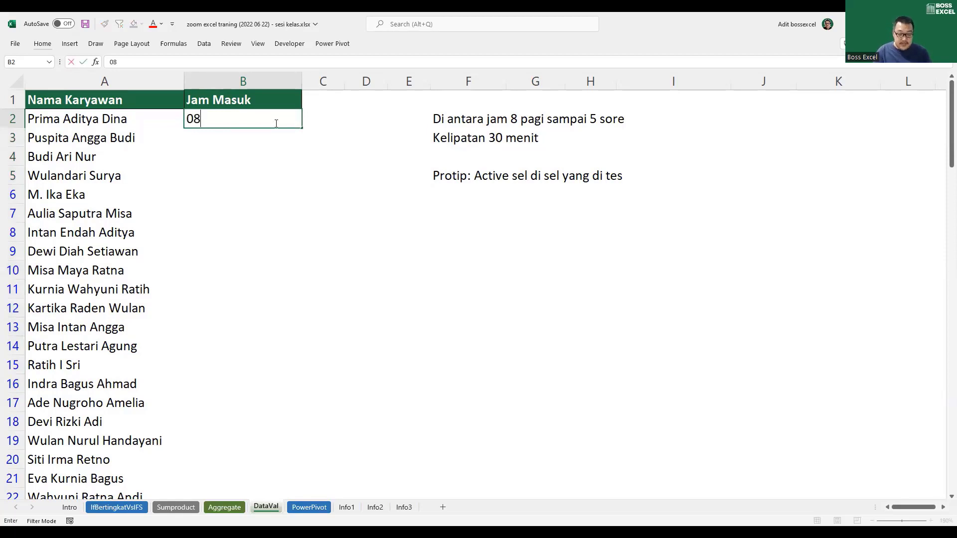
type(":00")
key("Return")
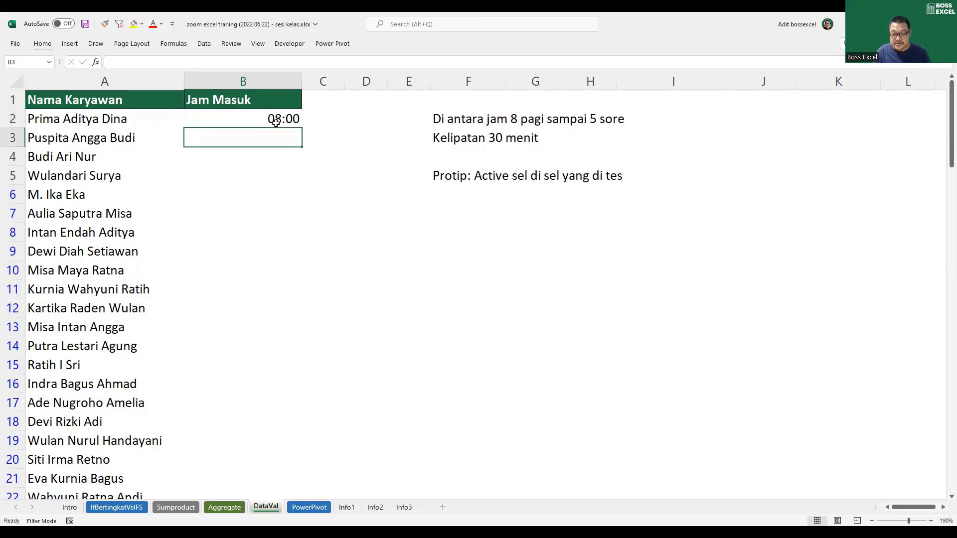
type("09:00")
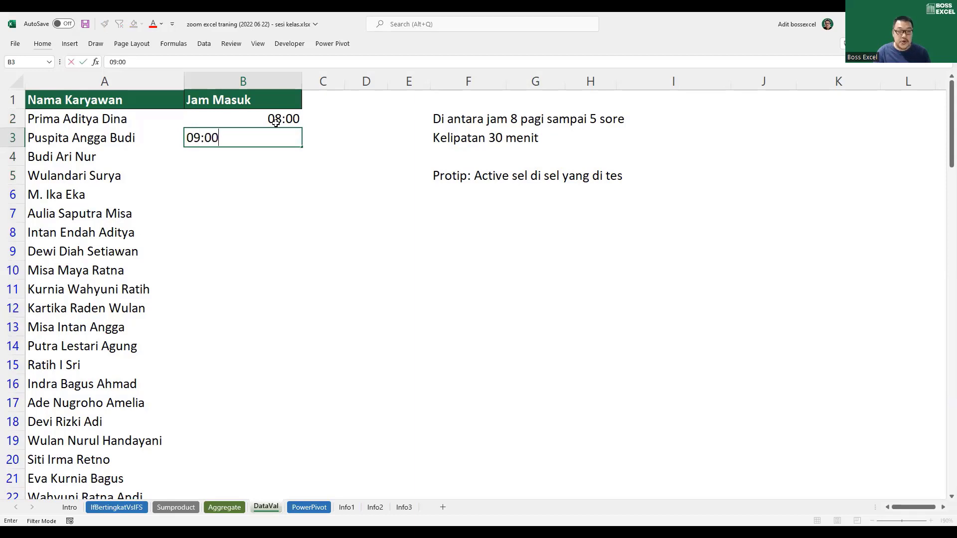
key("Return")
- Test the Jam Masuk validation in B4 with the time 10:02, and retry the entry with 10:30
type("10")
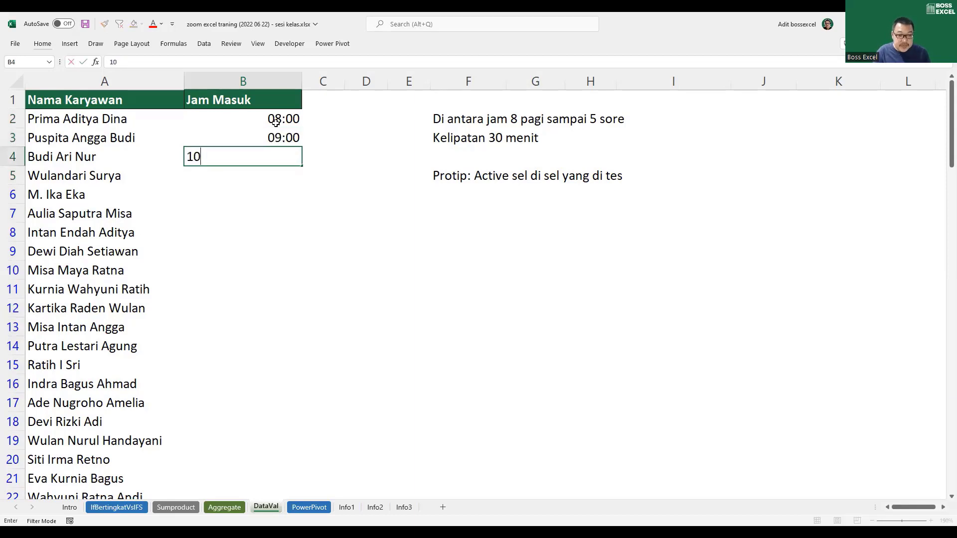
type(":02")
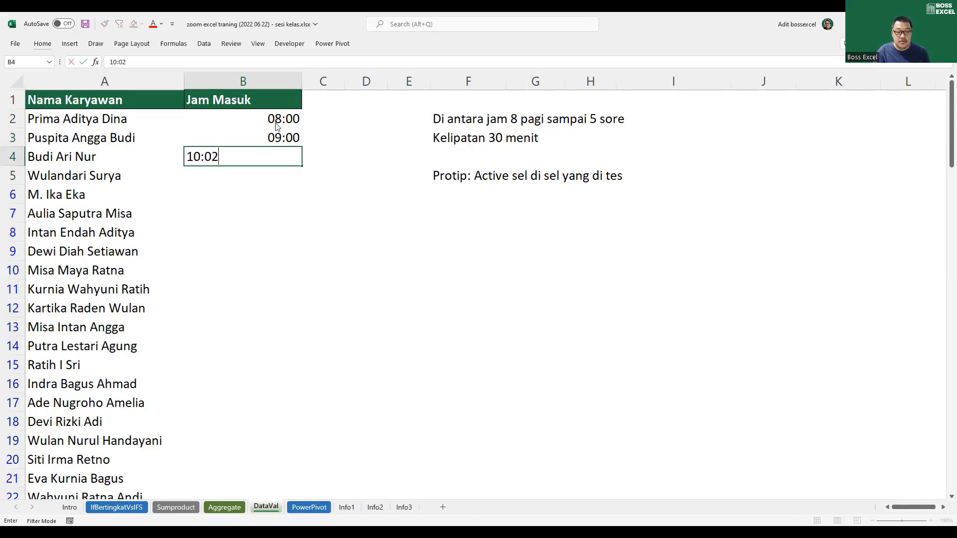
key("Return")
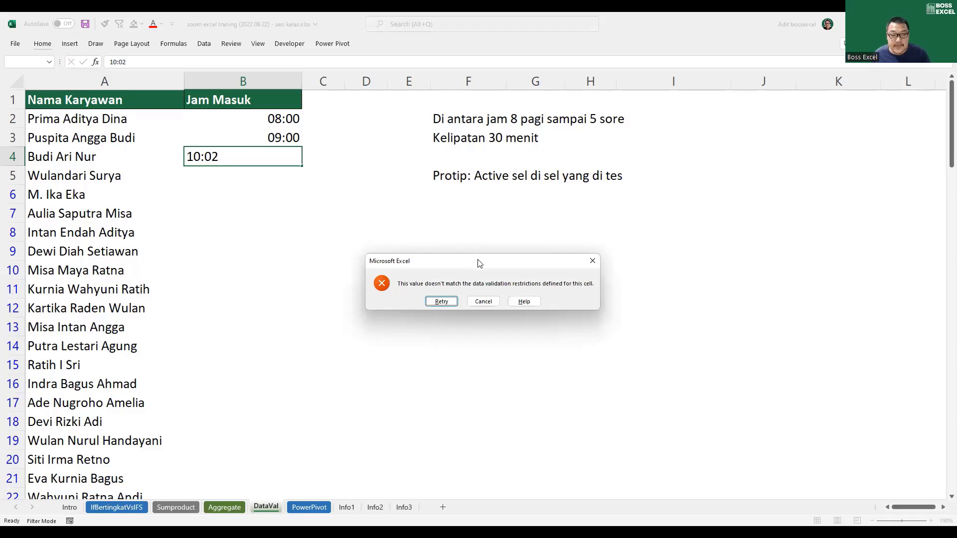
left_click_drag(479, 262, 331, 205)
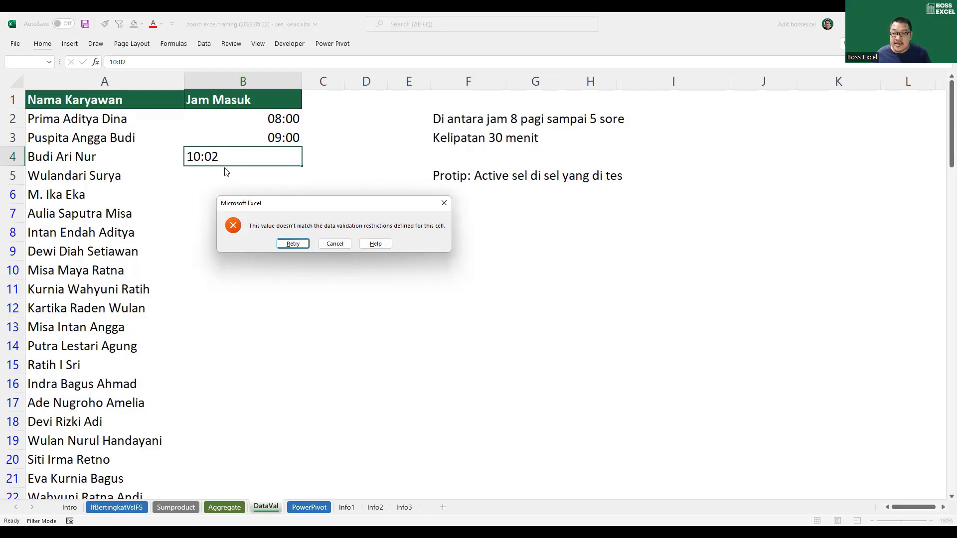
left_click(298, 244)
type("10:")
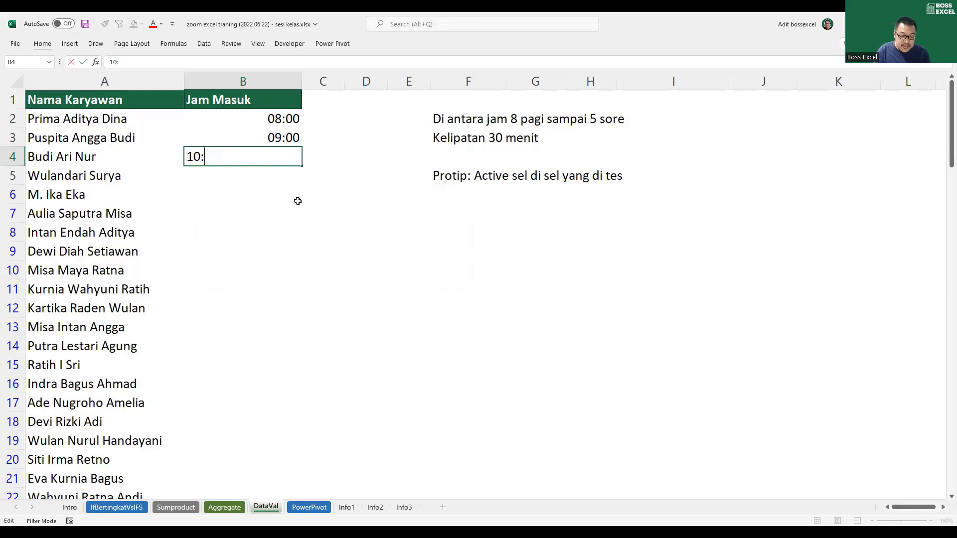
type("30")
key("Return")
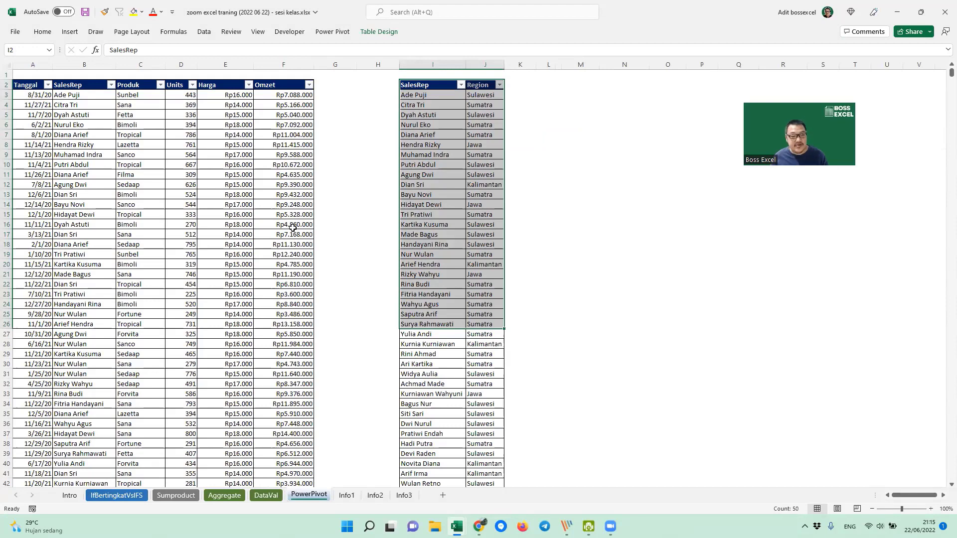
- Permanently delete the PowerPivot worksheet and return to the DataVal sheet
right_click(314, 494)
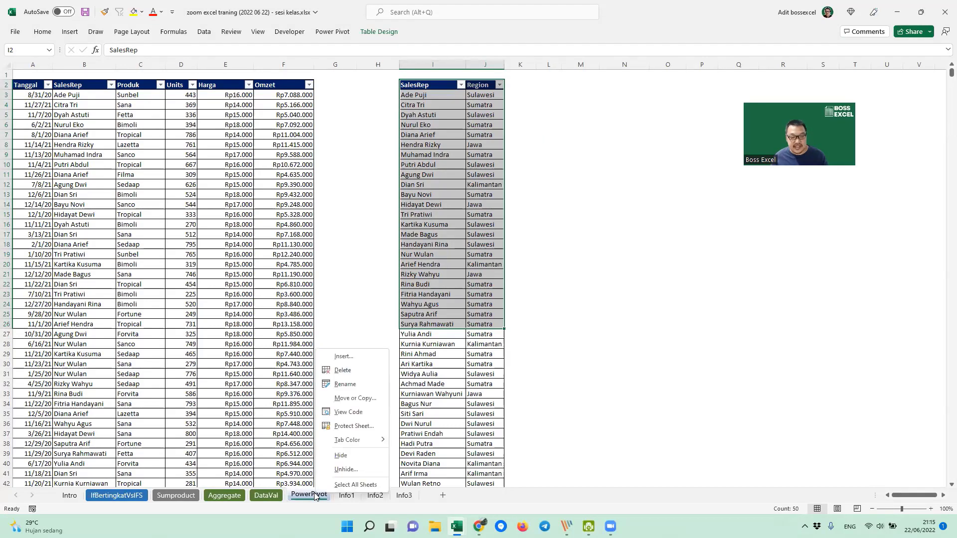
left_click(355, 373)
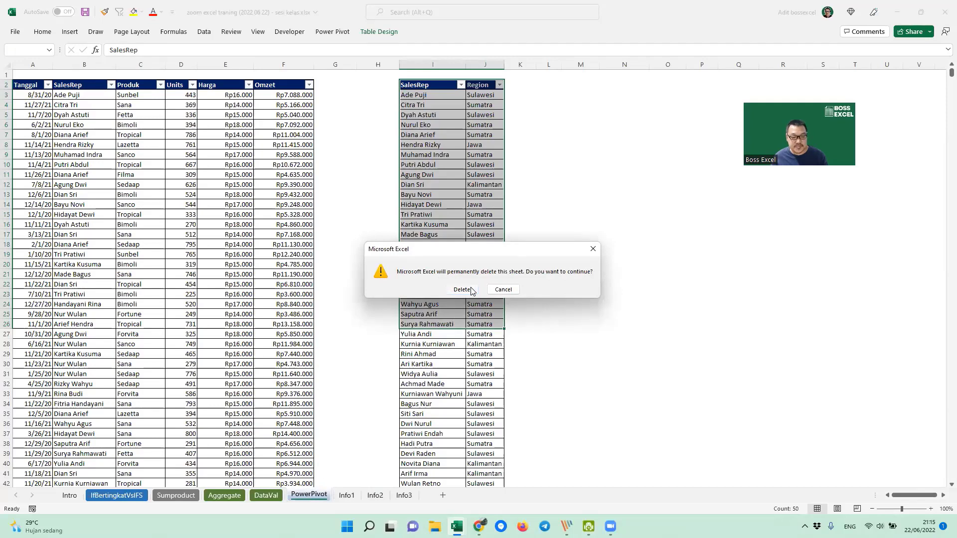
left_click(470, 289)
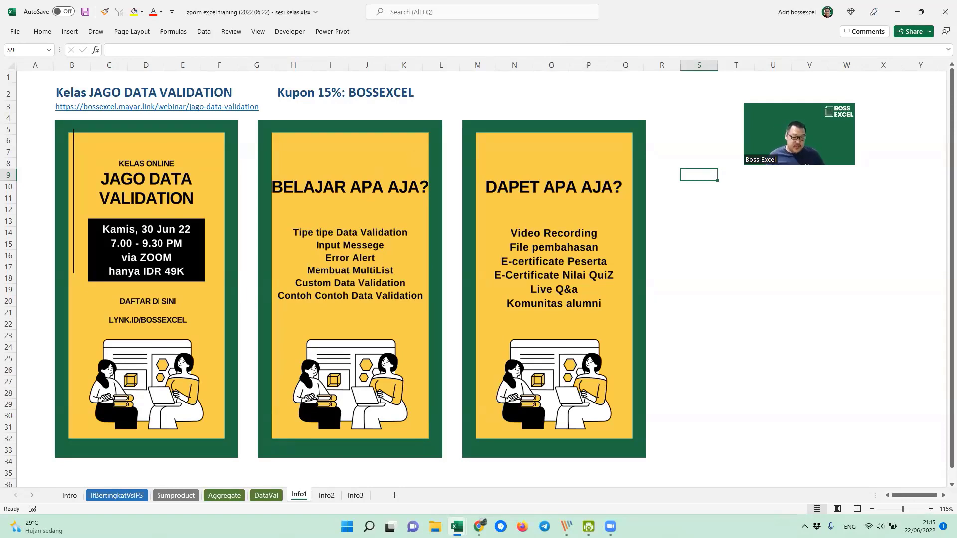
left_click(277, 496)
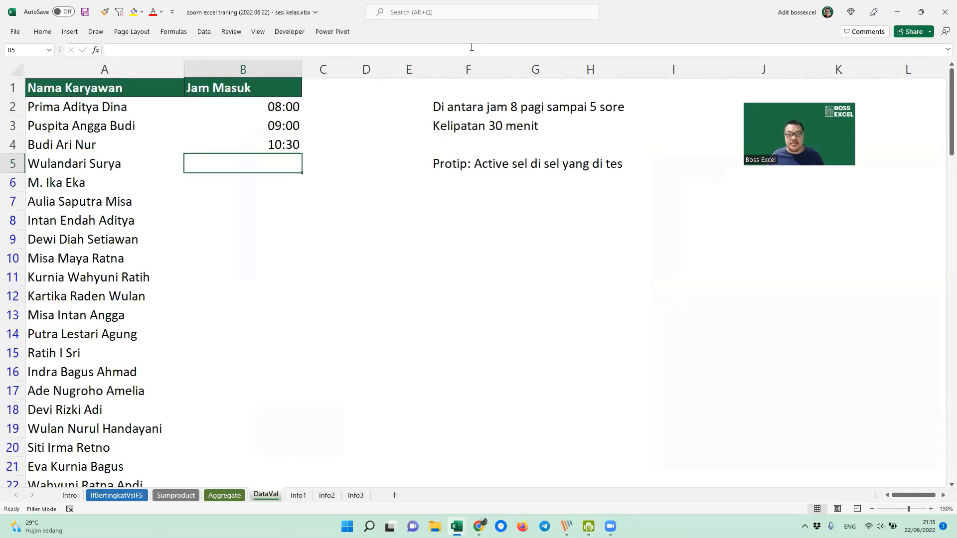
left_click(606, 79)
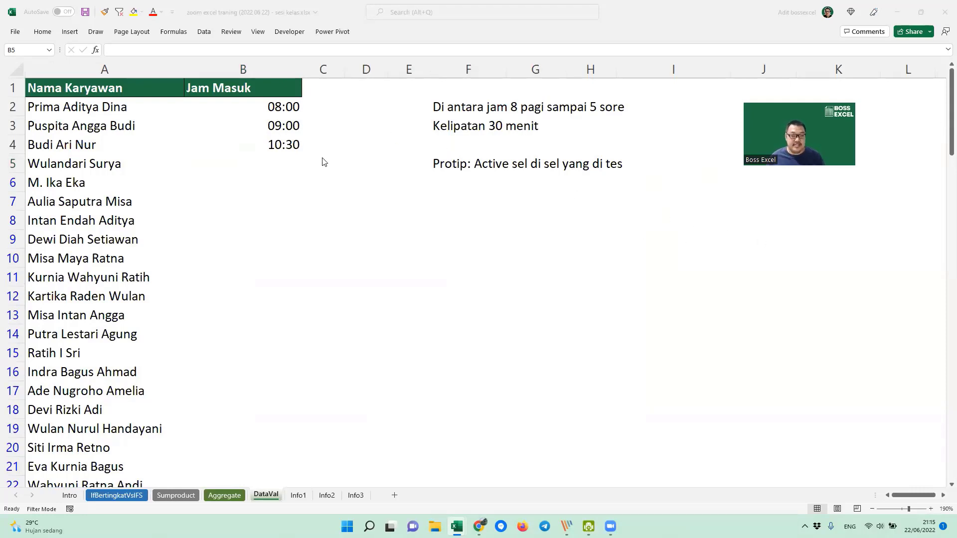
- On the Aggregate sheet, evaluate the AGGREGATE formula in Sales Terendah cell C18 to its result, and undo the conversion to restore the formula
left_click(239, 496)
left_click(239, 496)
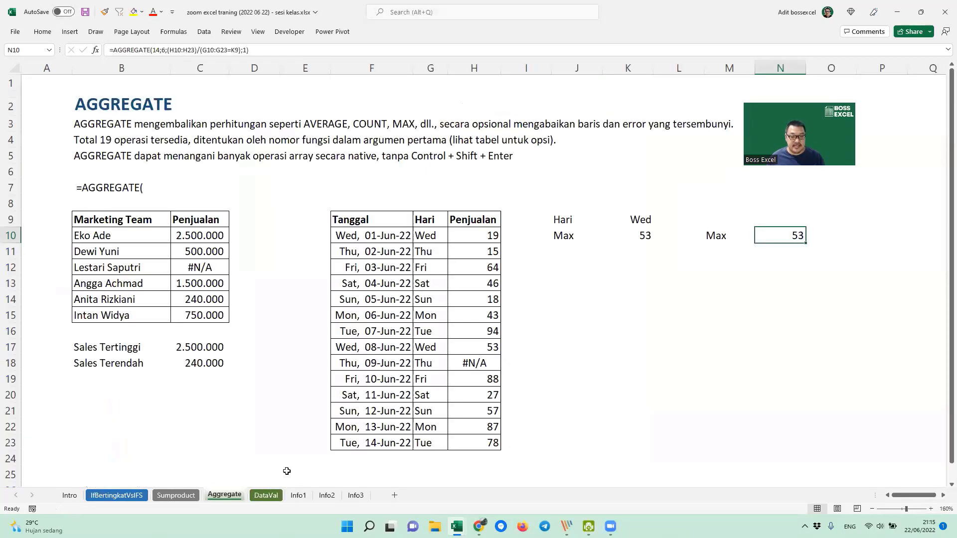
left_click(195, 364)
key("F2")
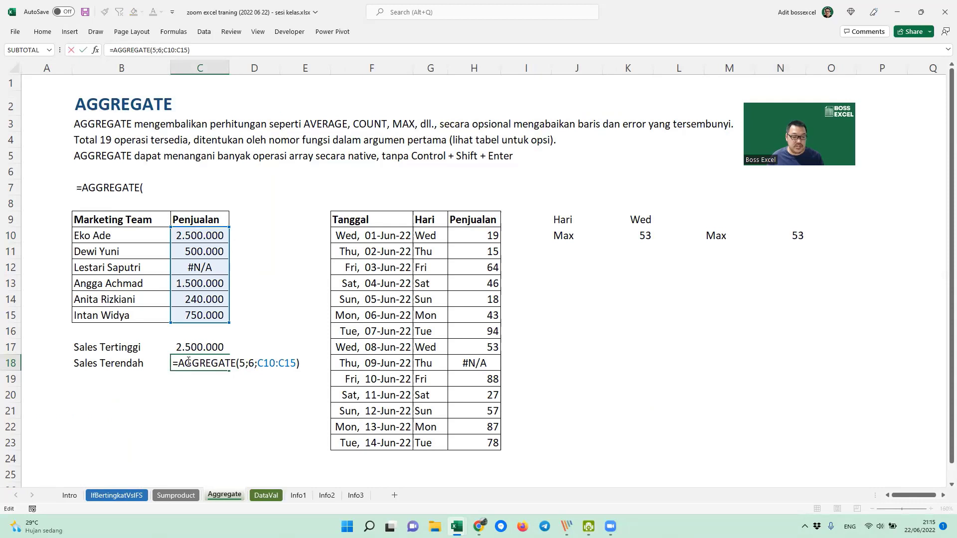
left_click_drag(180, 363, 312, 363)
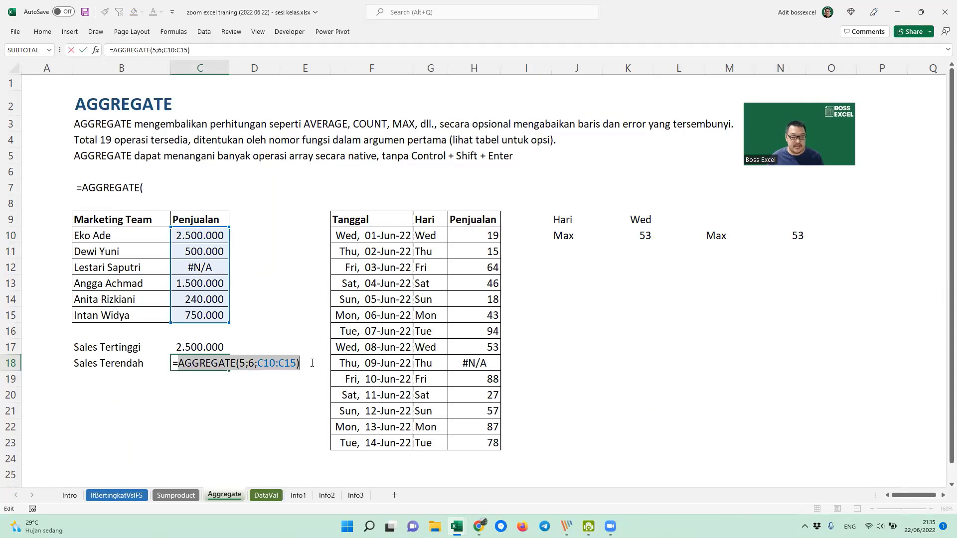
key("F9")
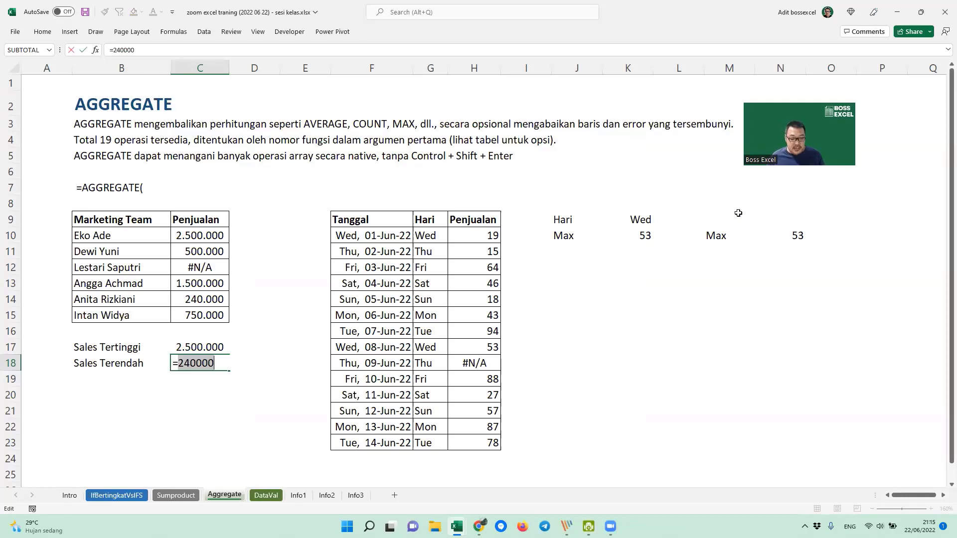
key("ctrl+z")
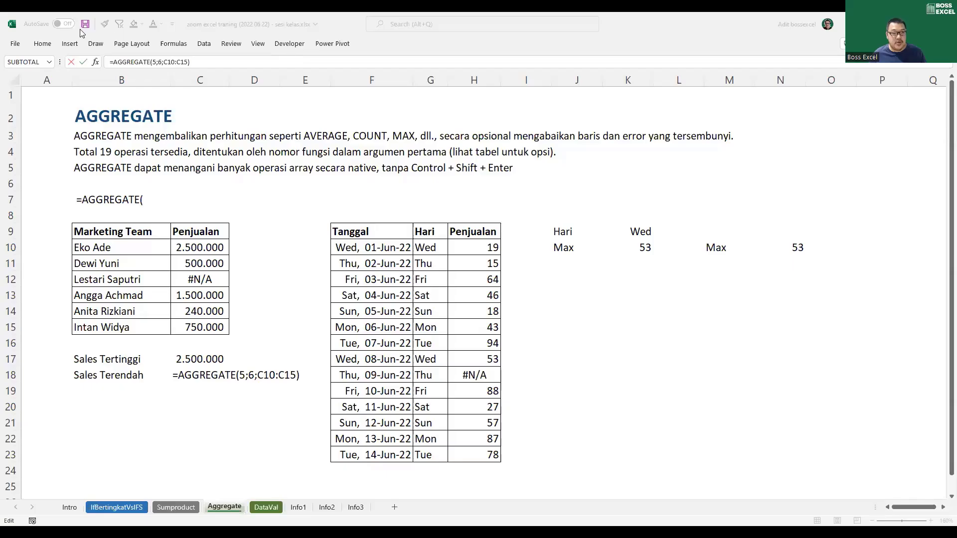
- Try to save the workbook, declining the file repair and dismissing the error dialog
left_click(85, 25)
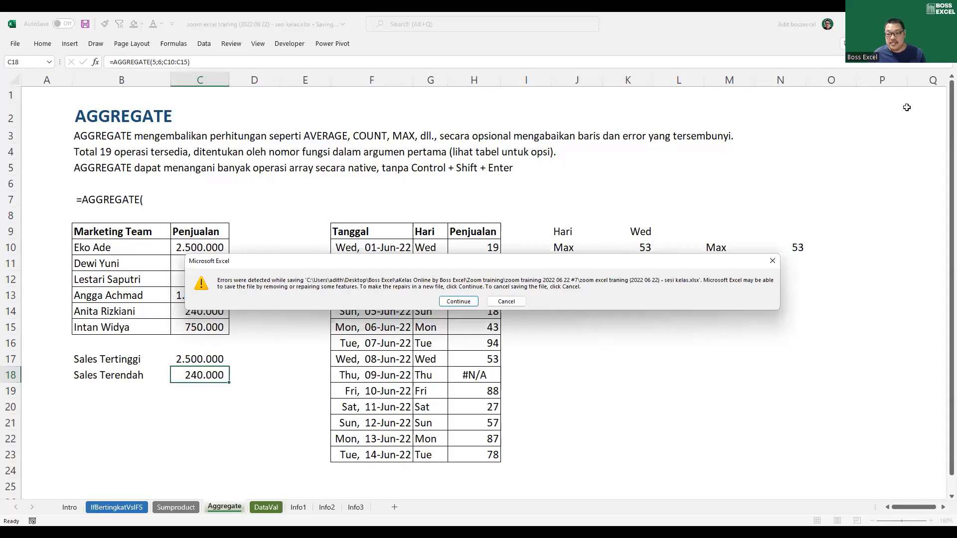
key("Escape")
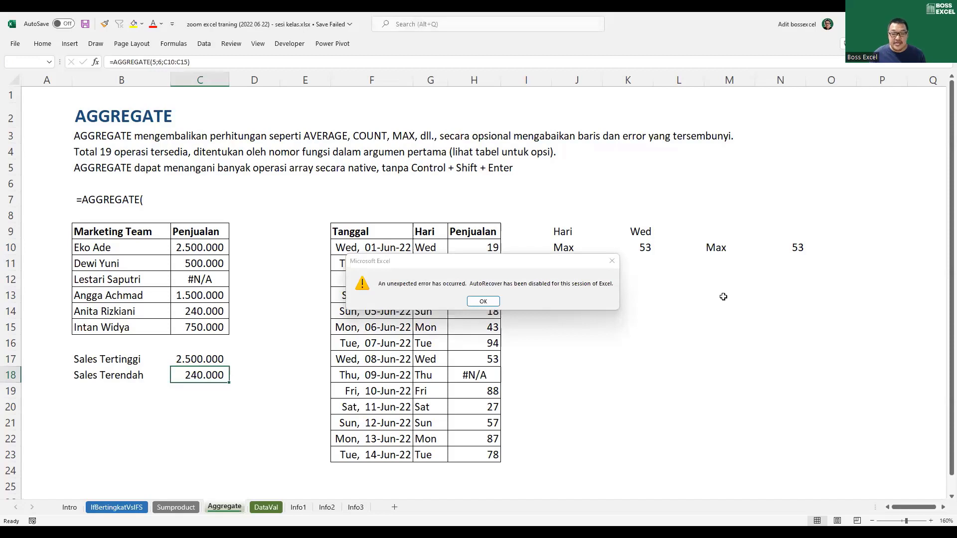
left_click(483, 302)
left_click(277, 120)
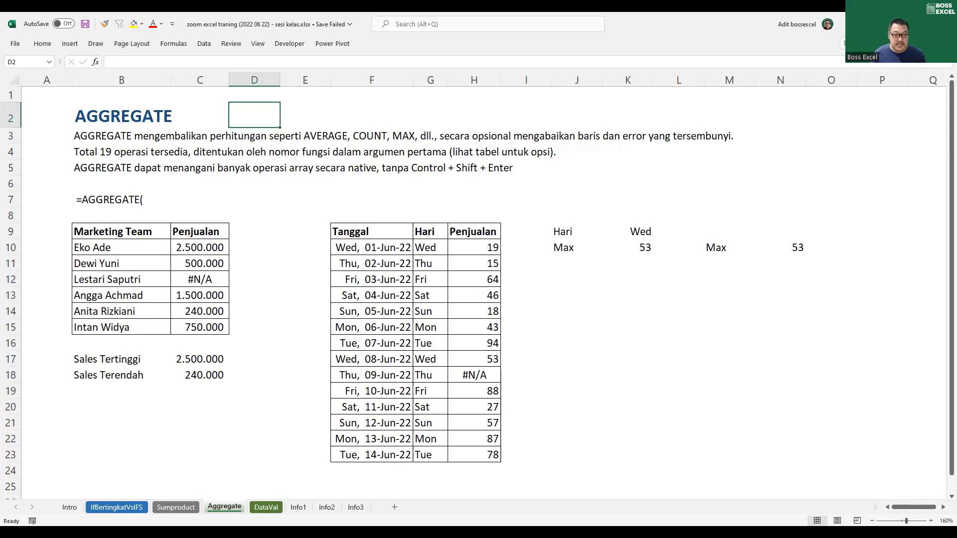
- Examine the full list of function numbers offered for the AGGREGATE function in B7, and leave the cell without editing it
left_click(113, 198)
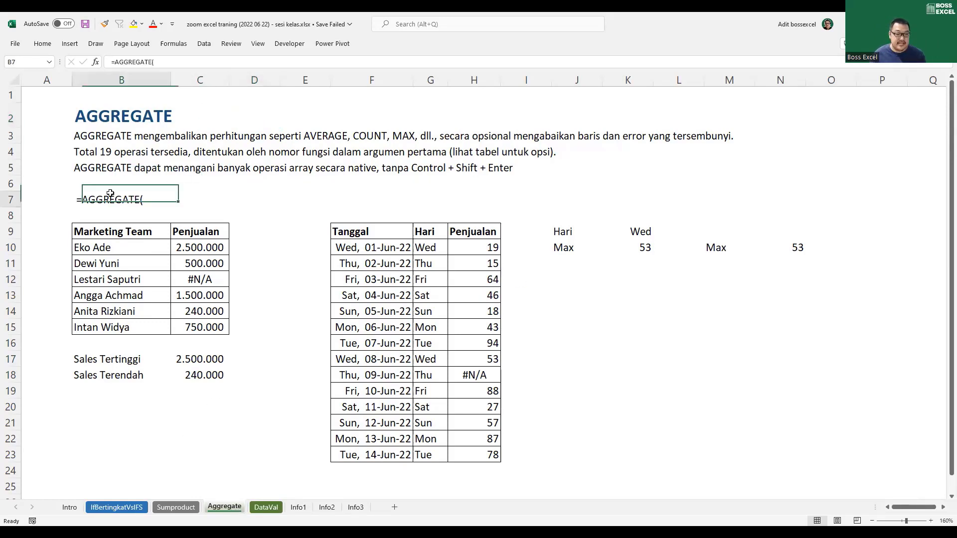
double_click(78, 199)
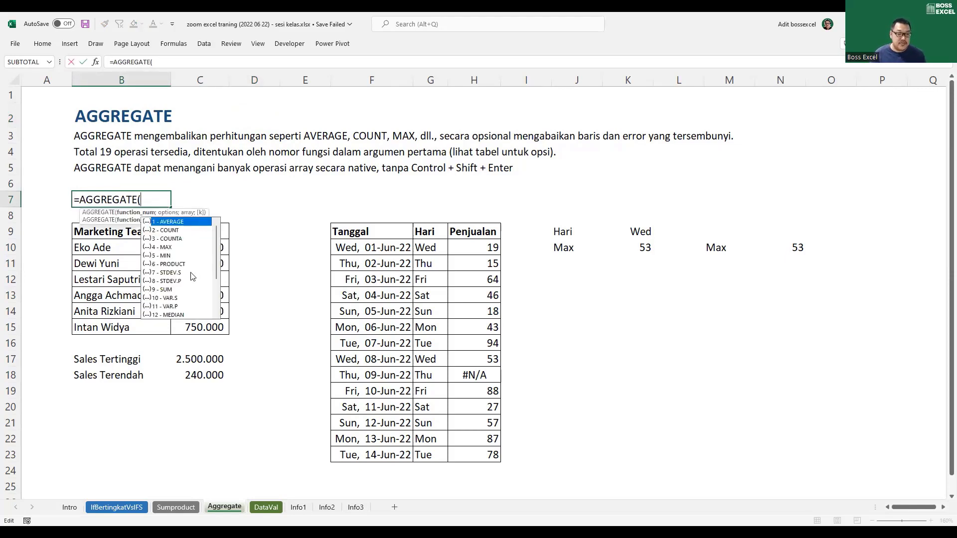
scroll(190, 282, "down", 3)
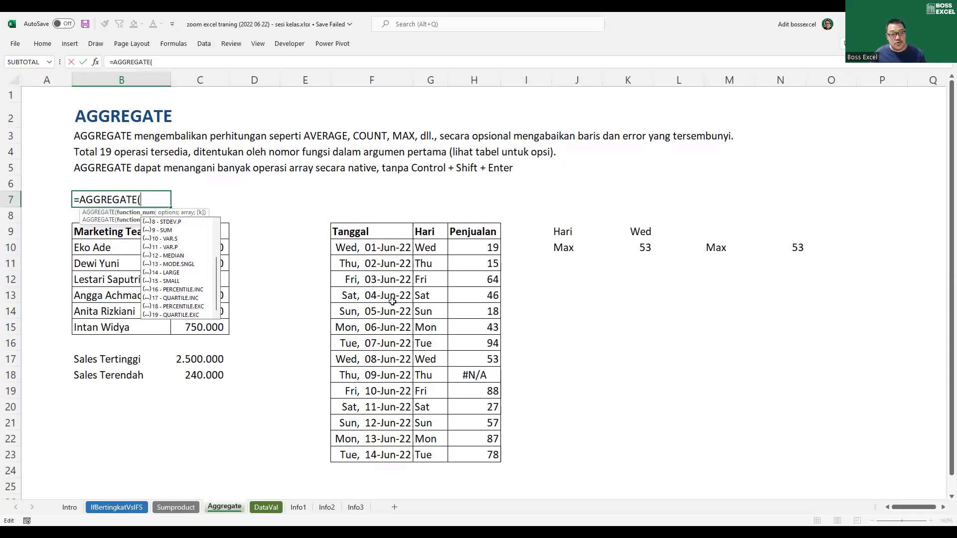
key("Escape")
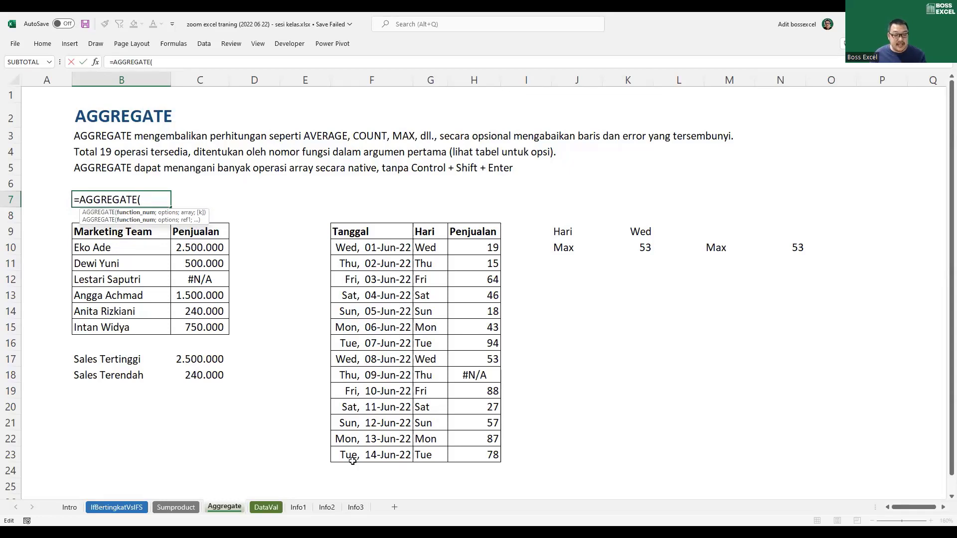
key("Escape")
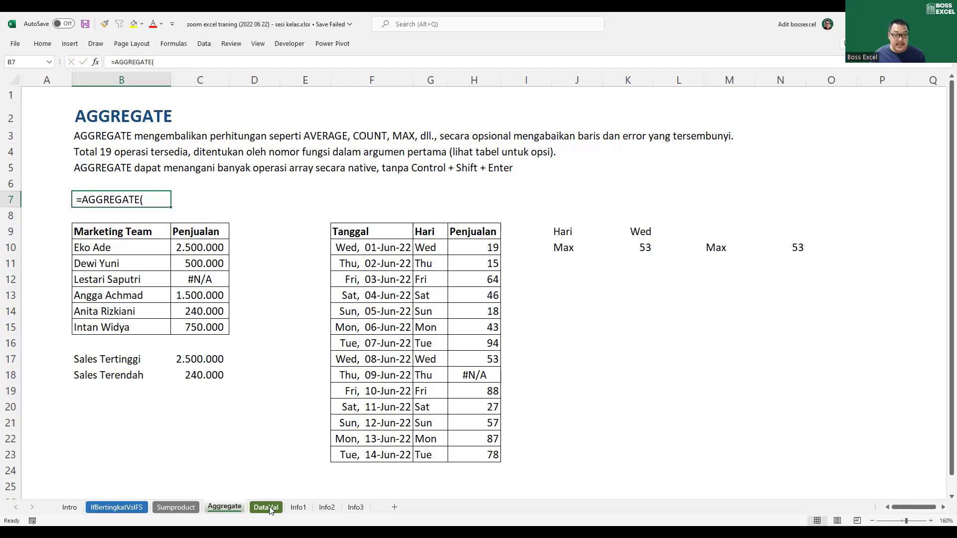
- Add a new blank worksheet directly after the DataVal sheet
left_click(270, 509)
key("ctrl+Page_Up")
key("ctrl+Page_Up")
key("ctrl+Page_Up")
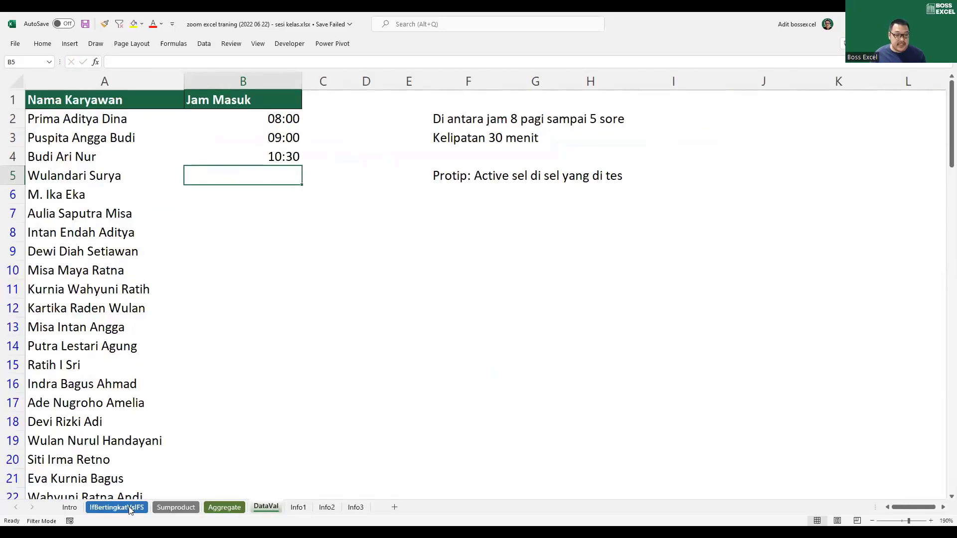
left_click(271, 509)
left_click(394, 507)
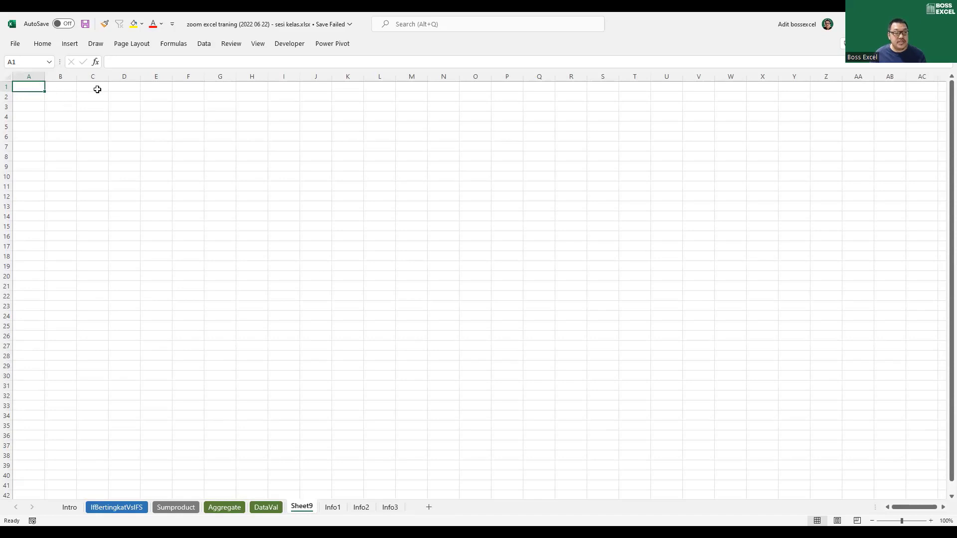
- Enter the column headers Nama, Alamat, Kota and Gaji in cells A1 to D1 of the new worksheet
left_click_drag(37, 86, 468, 84)
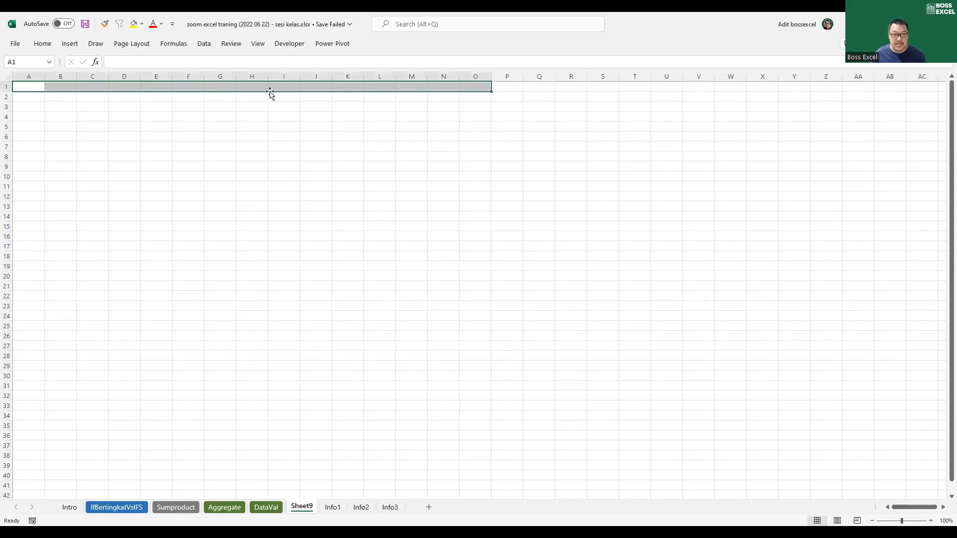
left_click(30, 86)
type("Nama")
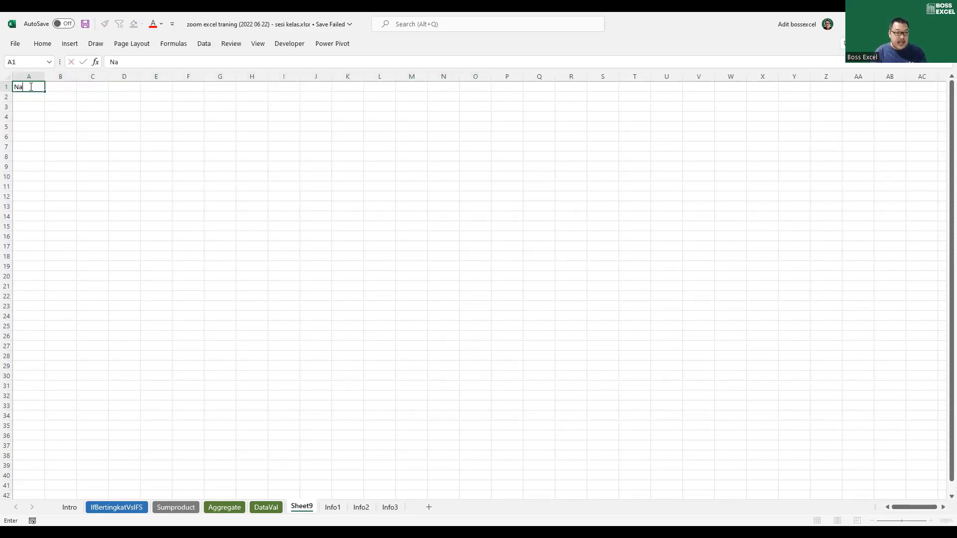
key("Tab")
type("Alama")
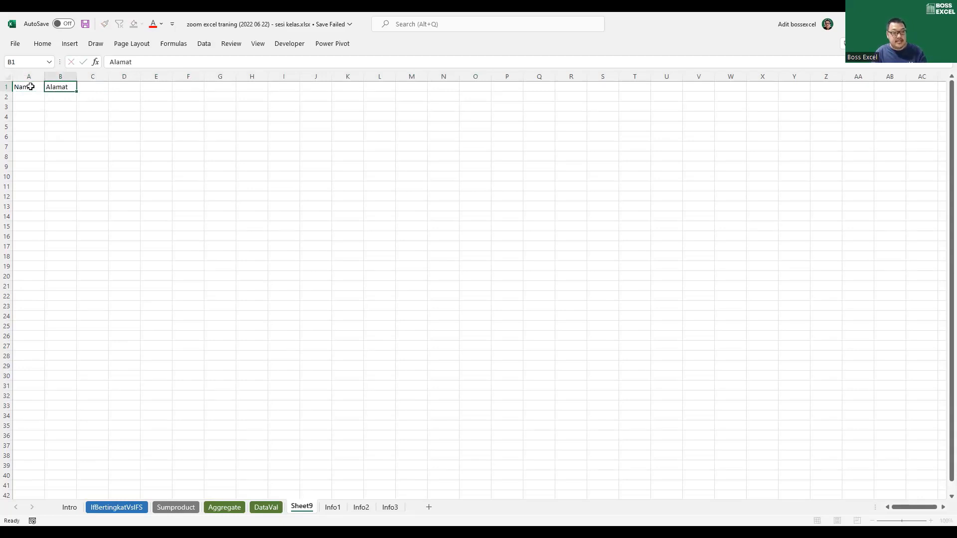
key("Tab")
type("Kota")
key("Tab")
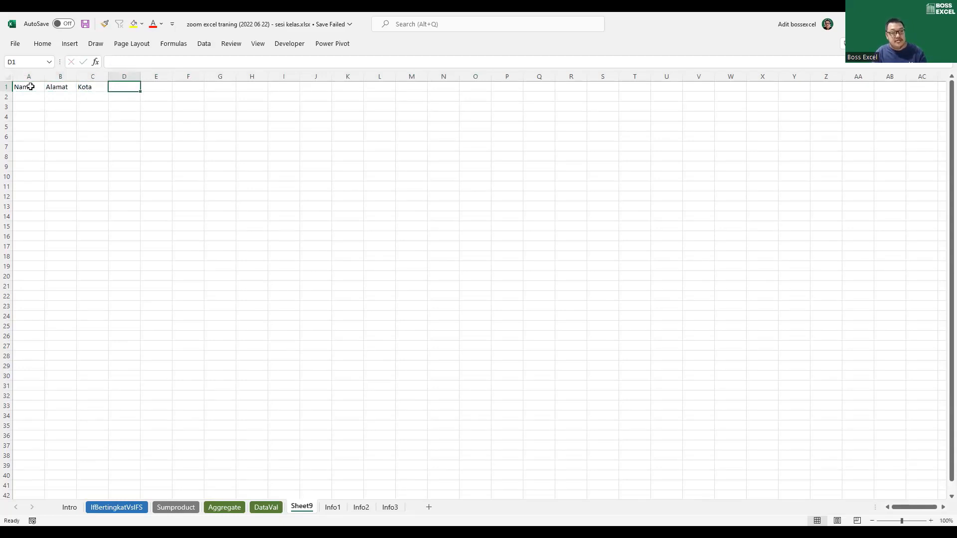
type("Gaji")
left_click(30, 87)
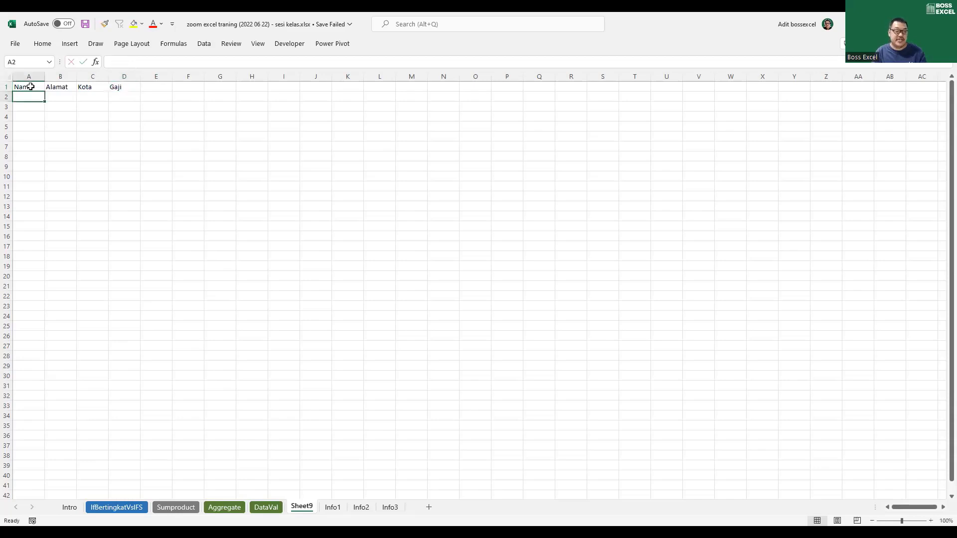
left_click(35, 97)
left_click_drag(36, 97, 113, 110)
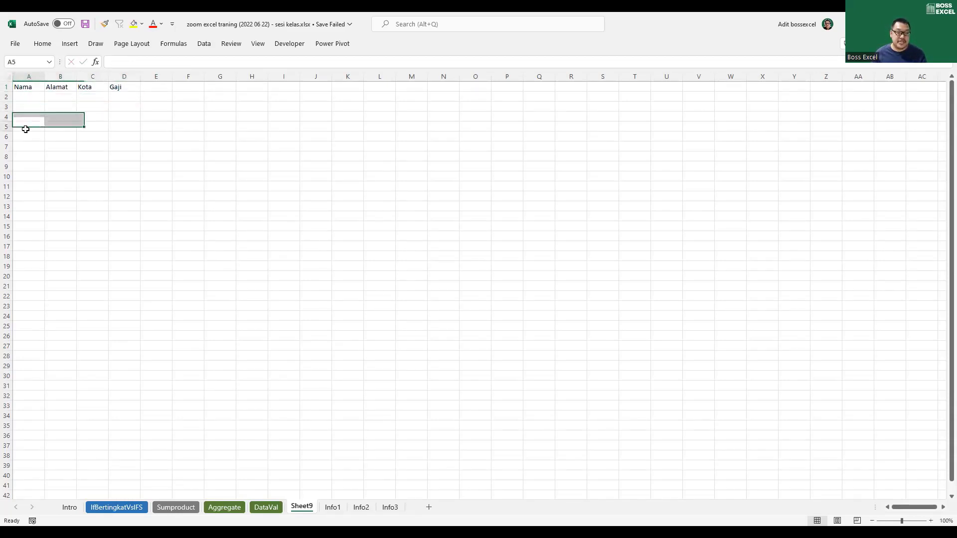
left_click_drag(24, 128, 132, 132)
left_click_drag(30, 146, 134, 144)
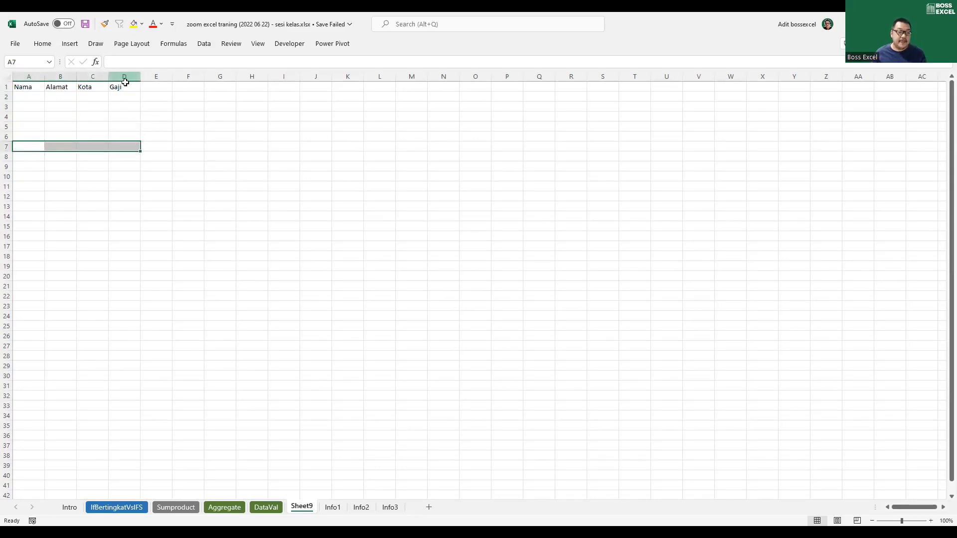
- Replace the Kota and Gaji headers in C1 and D1 with Tangerang and Jakarta, and enter Yes in C2
left_click(92, 87)
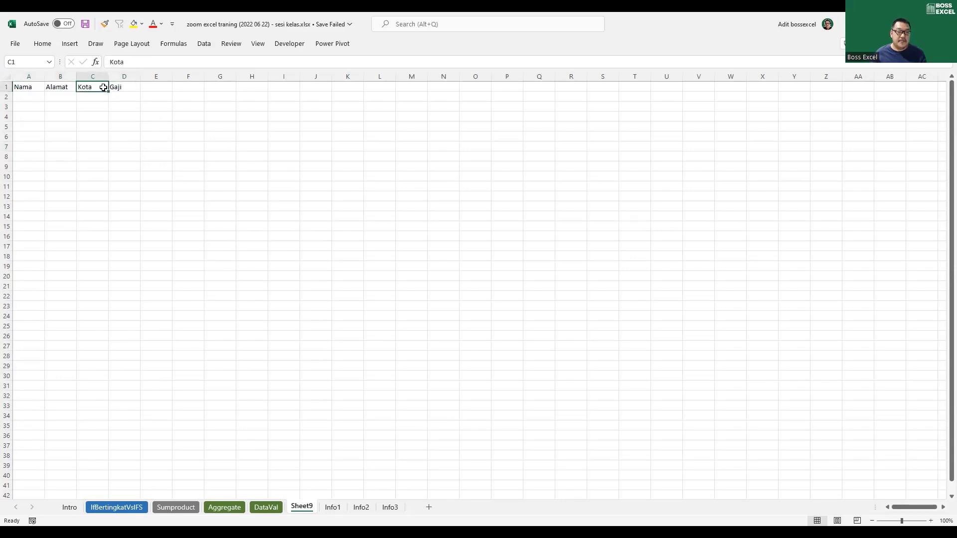
type("Tang")
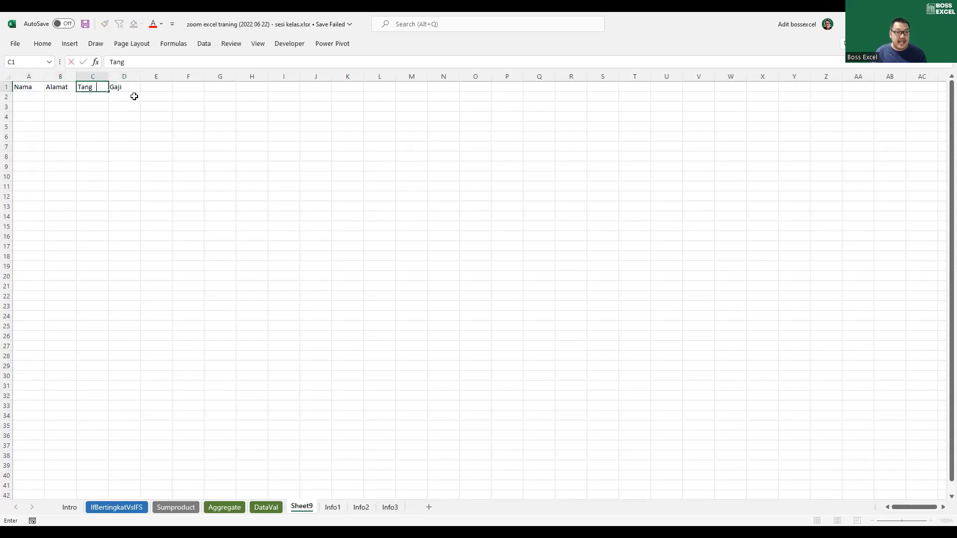
type("erang")
key("Tab")
type("Jakar")
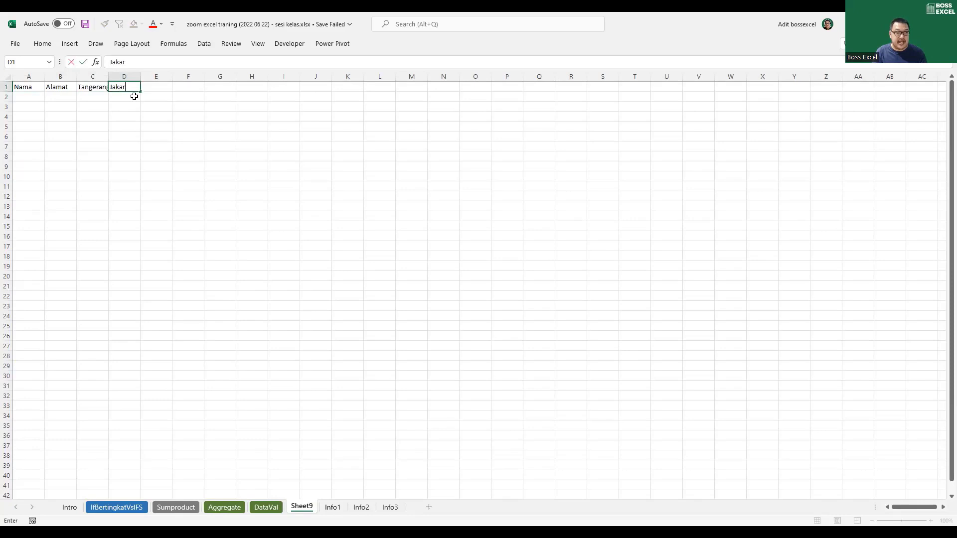
key("Return")
type("Yes")
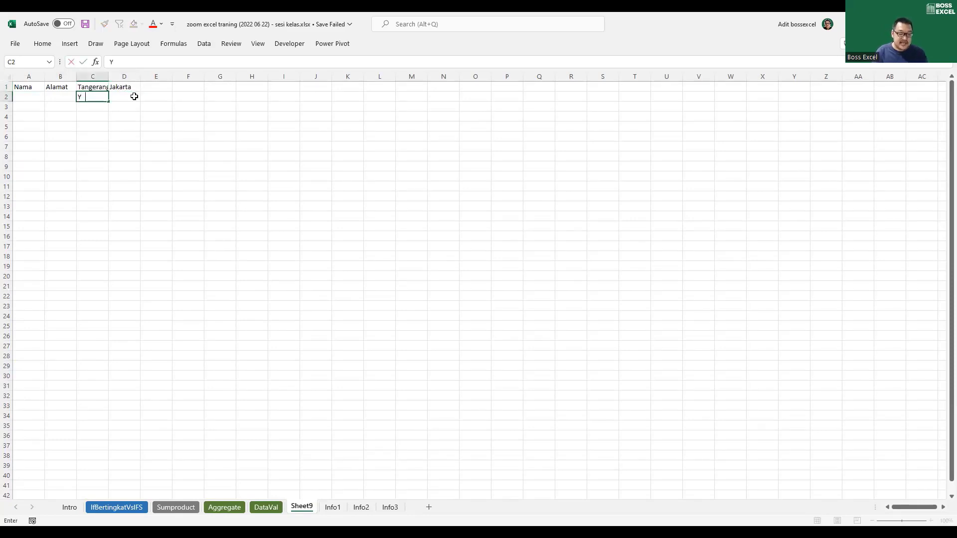
key("Tab")
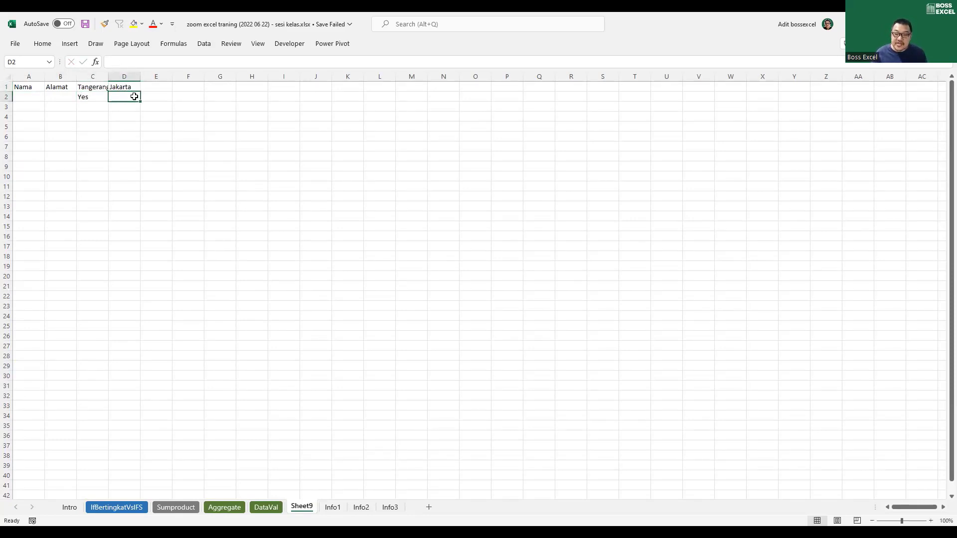
scroll(169, 147, "up", 6)
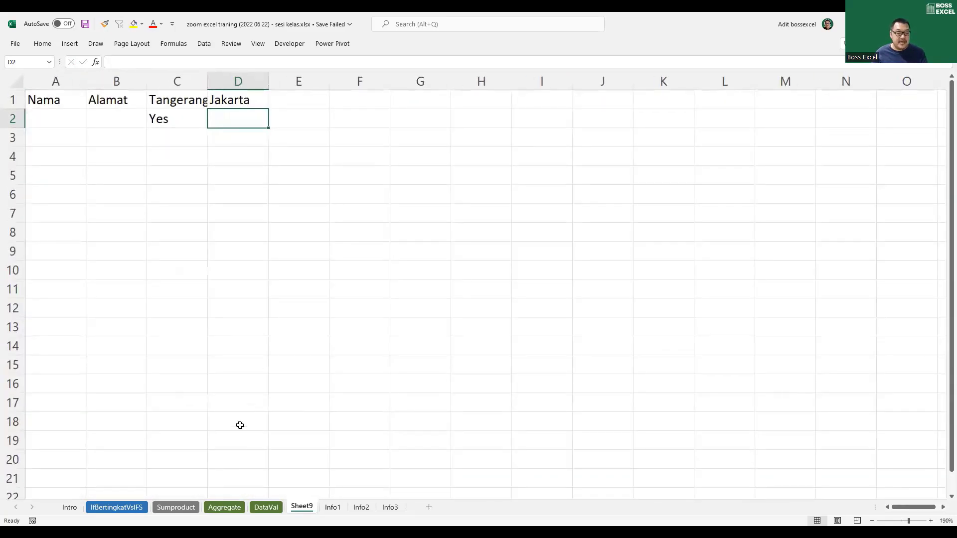
- On the Sumproduct sheet, enter the headers Tanggal, Team, Type and Amount in cells B17 to E17 below the sales table
left_click(222, 509)
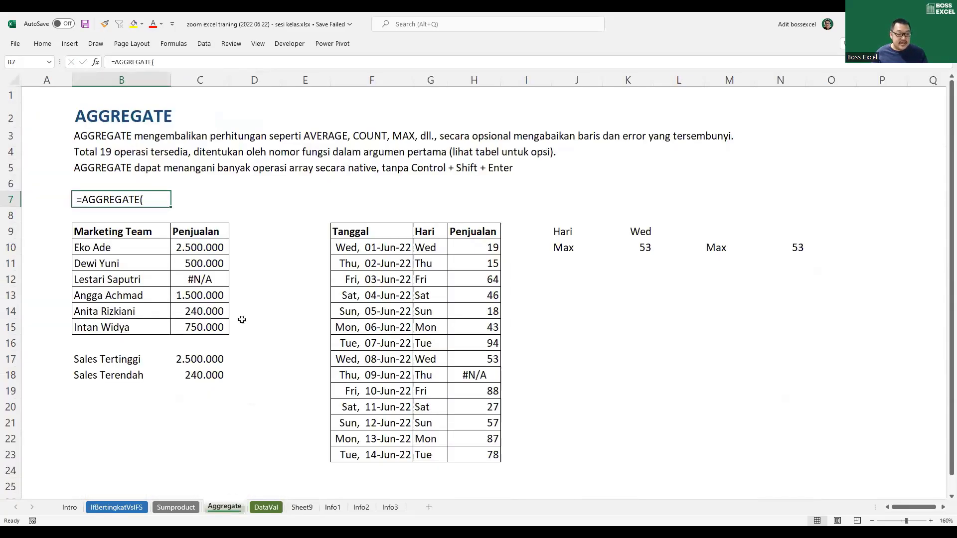
left_click(176, 507)
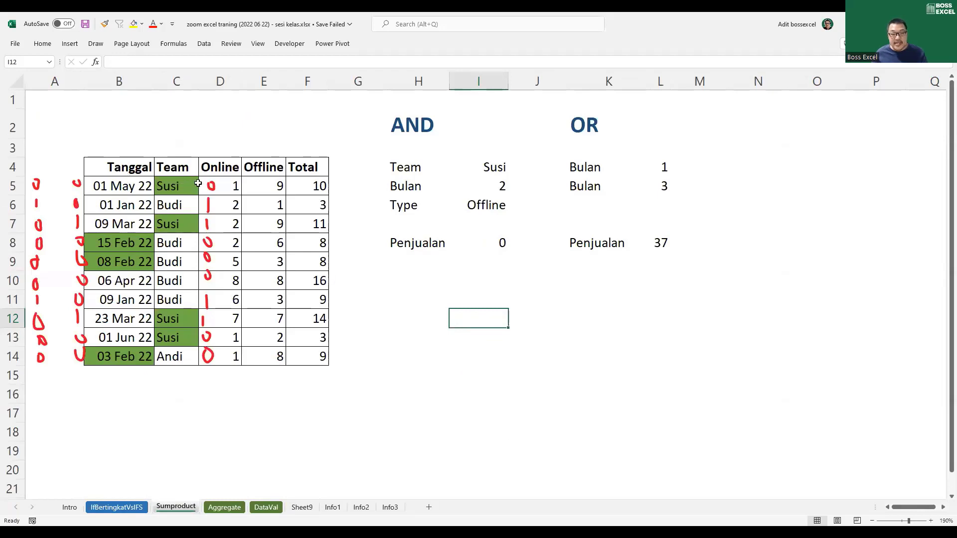
scroll(125, 263, "down", 1)
left_click(130, 348)
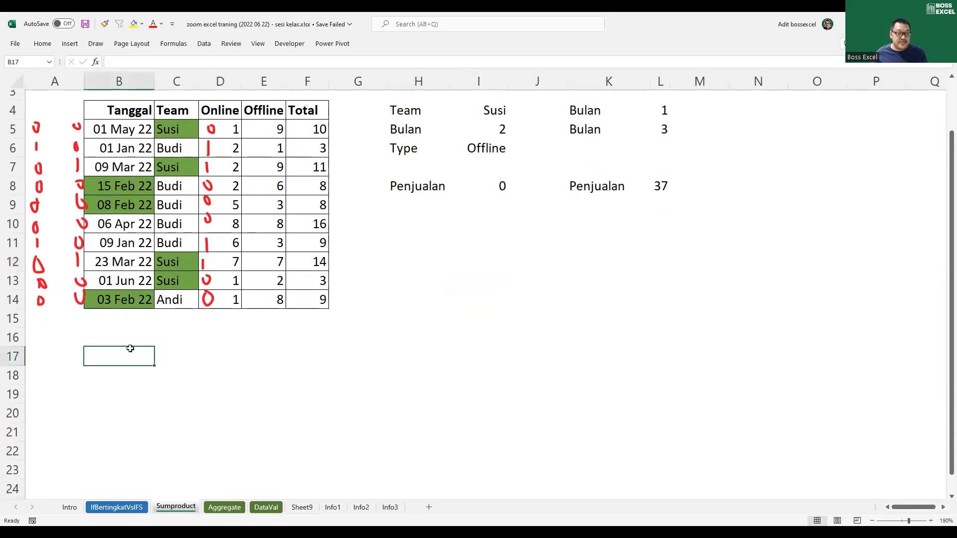
type("Tanggal")
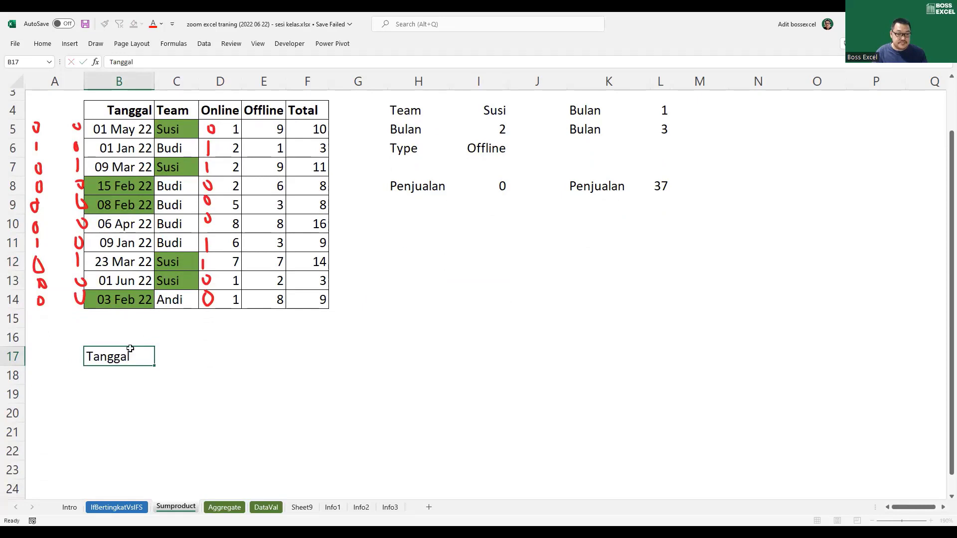
key("Tab")
type("Team")
key("Tab")
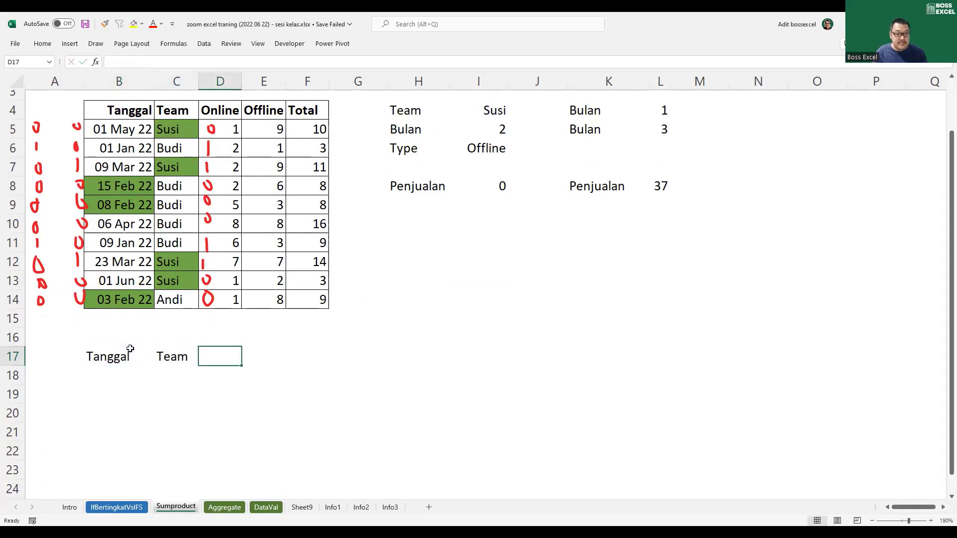
type("T")
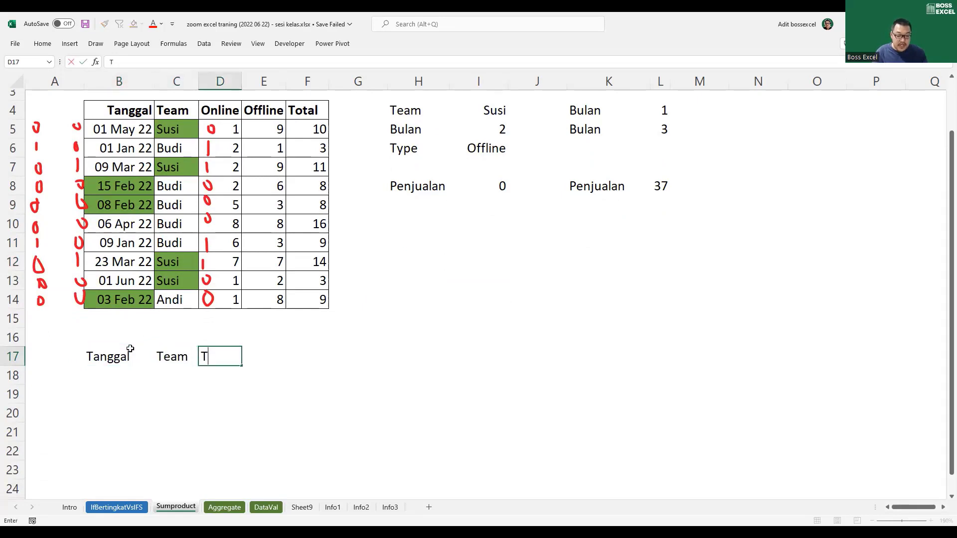
type("Yype")
key("Tab")
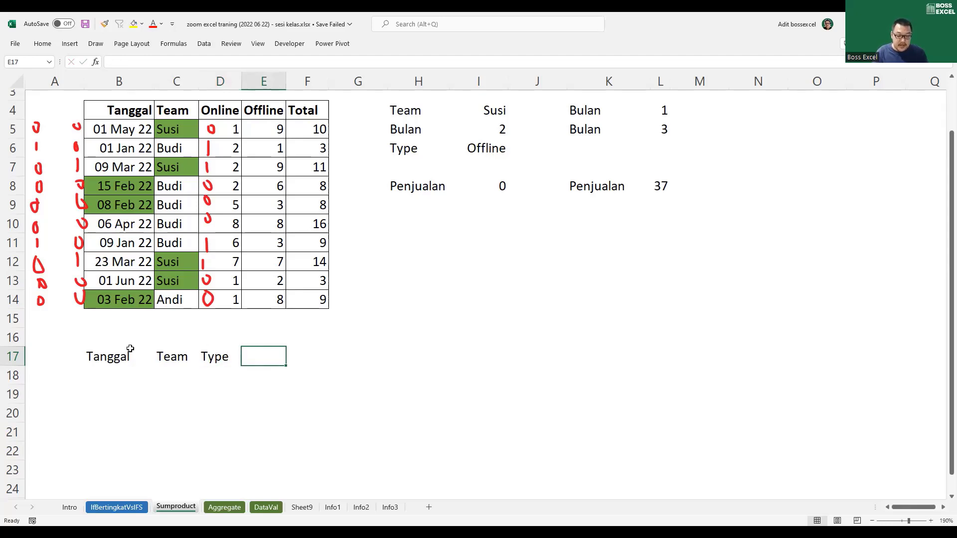
type("Amount")
key("Return")
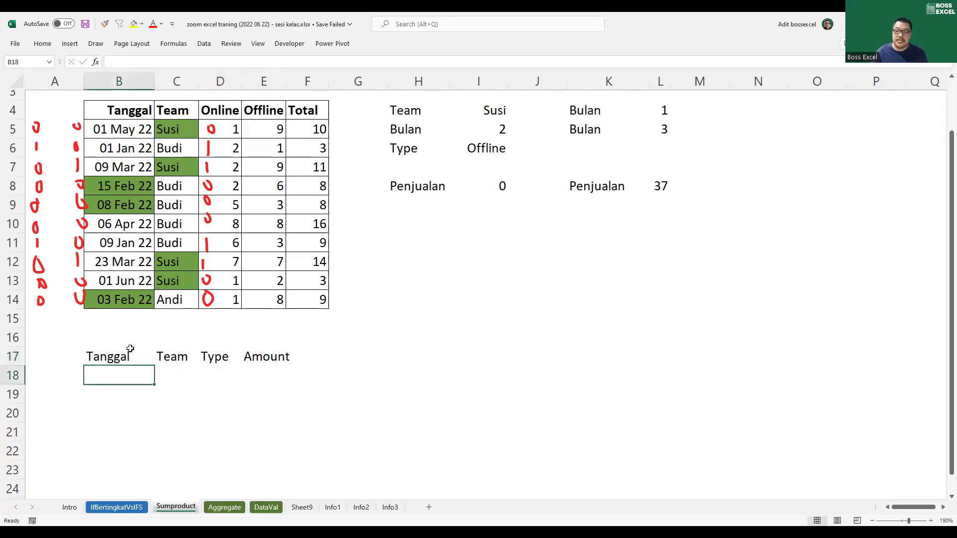
- Copy the date and team from B5:C5 of the sales table into B18:C18 under the new headers
left_click_drag(132, 129, 168, 131)
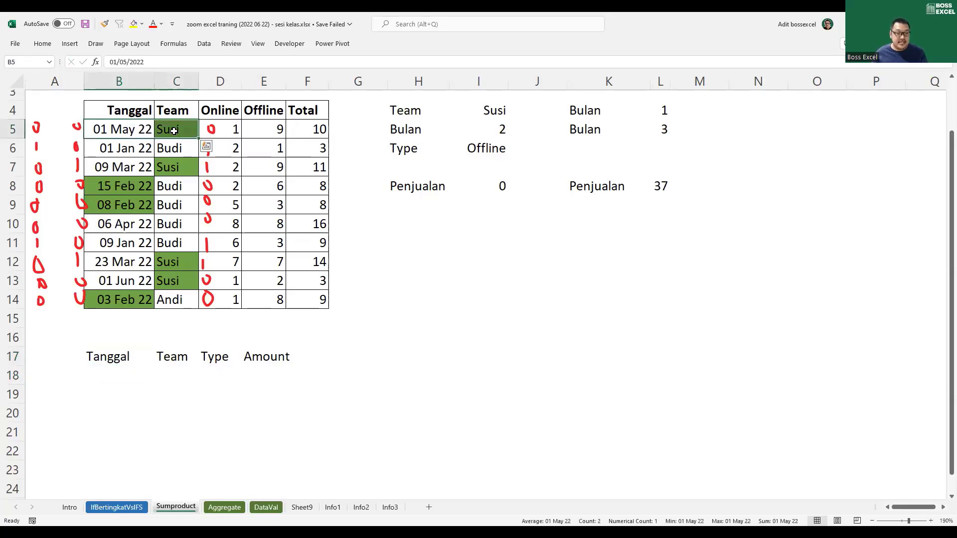
key("ctrl+c")
left_click(115, 366)
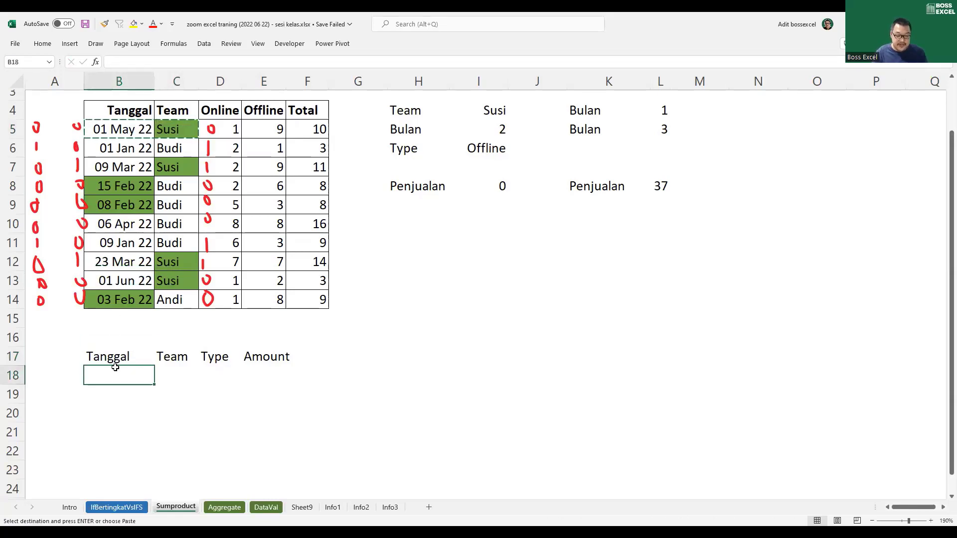
key("ctrl+v")
- Enter the types Online in D18 and Offline in D19
left_click(226, 373)
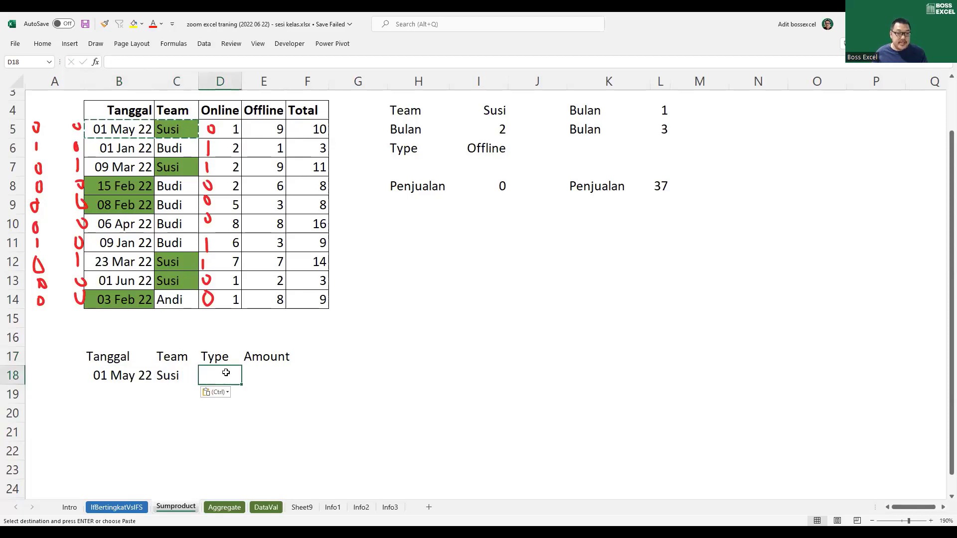
type("Online")
key("Return")
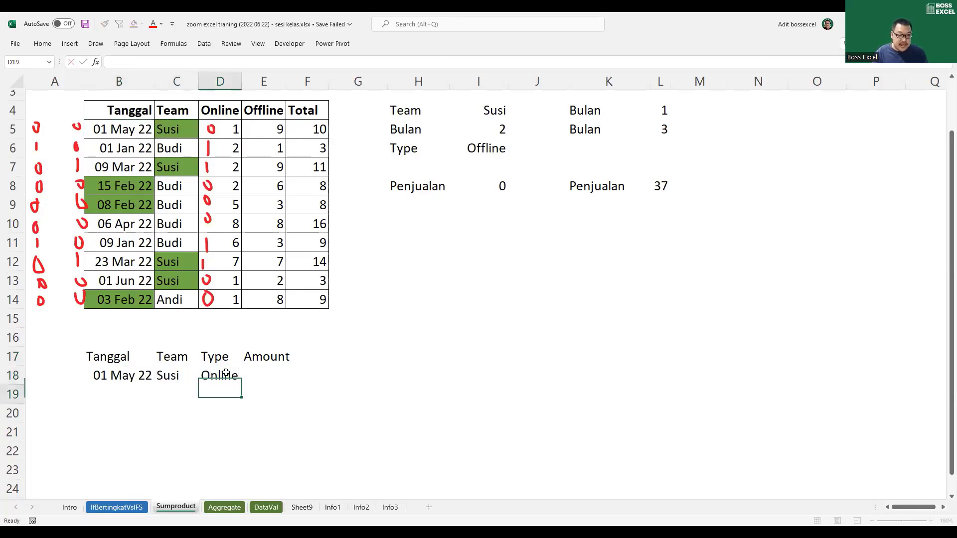
type("Offline")
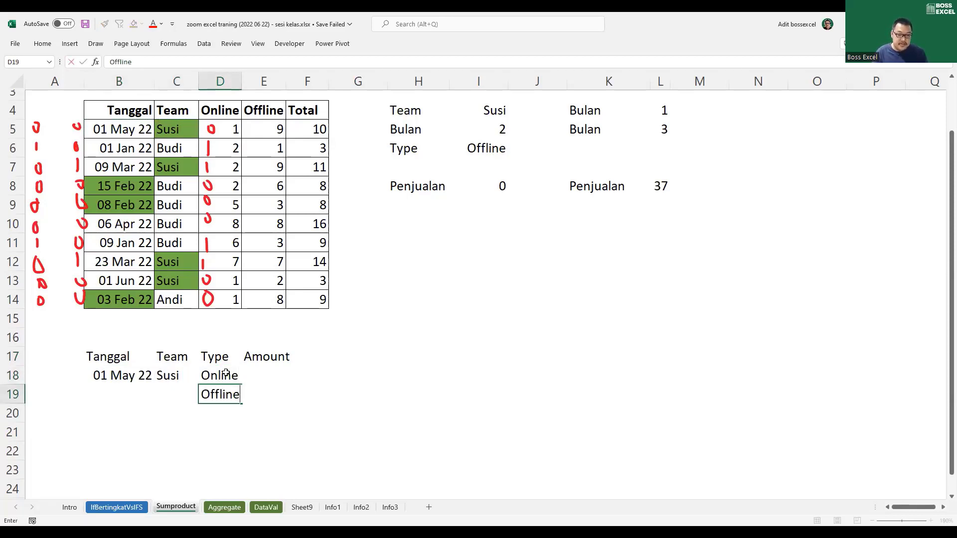
key("Tab")
- Enter the amounts 1 for the Online row in E18 and 9 for the Offline row in E19
left_click(260, 375)
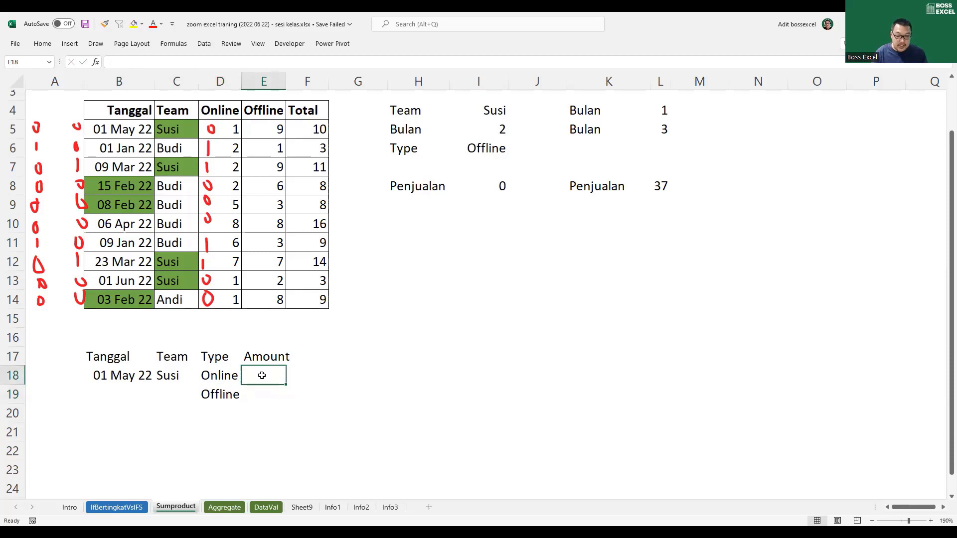
type("1")
key("Return")
type("0")
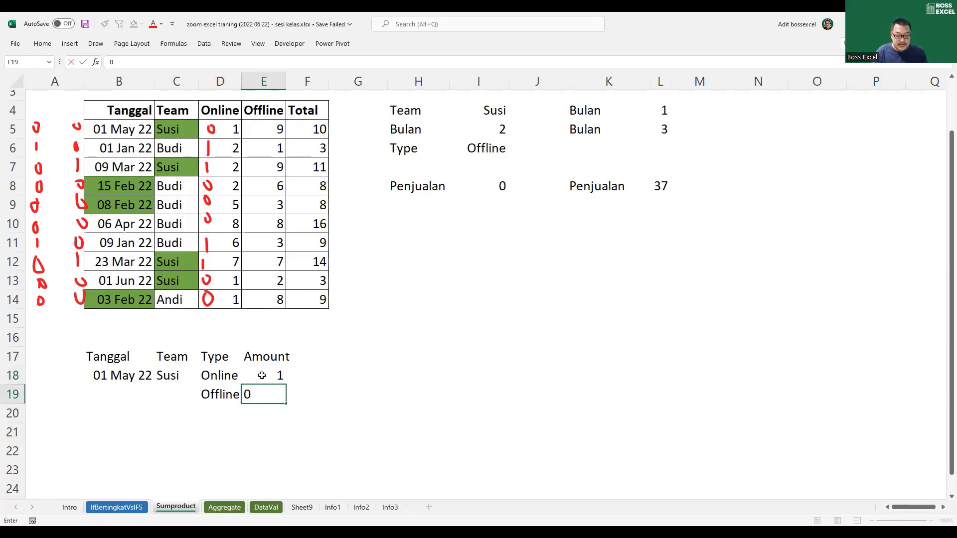
key("BackSpace")
type("9")
key("Return")
- Copy the date and team from B18:C18 into B19:C19 to complete the Offline row
left_click_drag(151, 379, 169, 378)
key("ctrl+c")
left_click(127, 397)
key("ctrl+v")
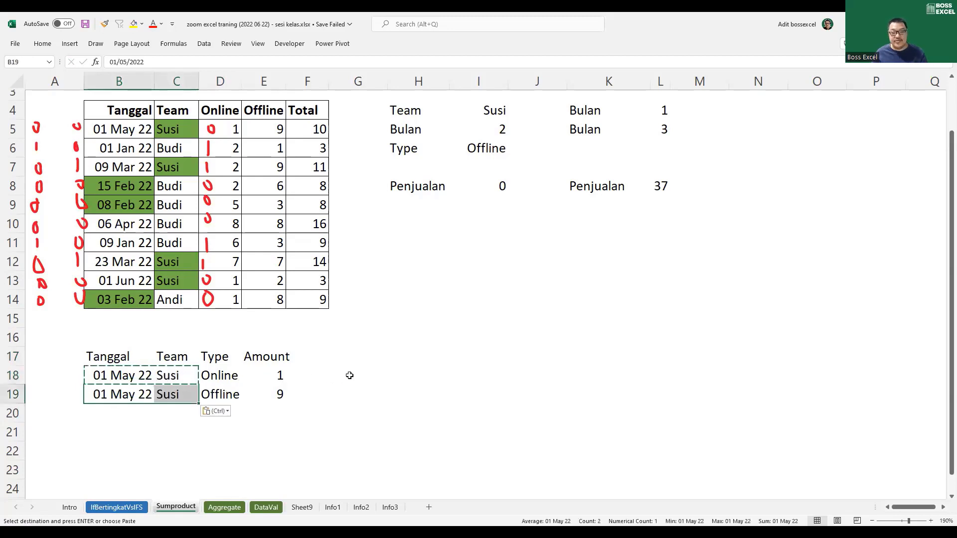
left_click(346, 376)
key("Escape")
- Compare the new Type and Amount rows with the original Online and Offline columns, and examine the two Penjualan formulas
left_click_drag(110, 375, 288, 394)
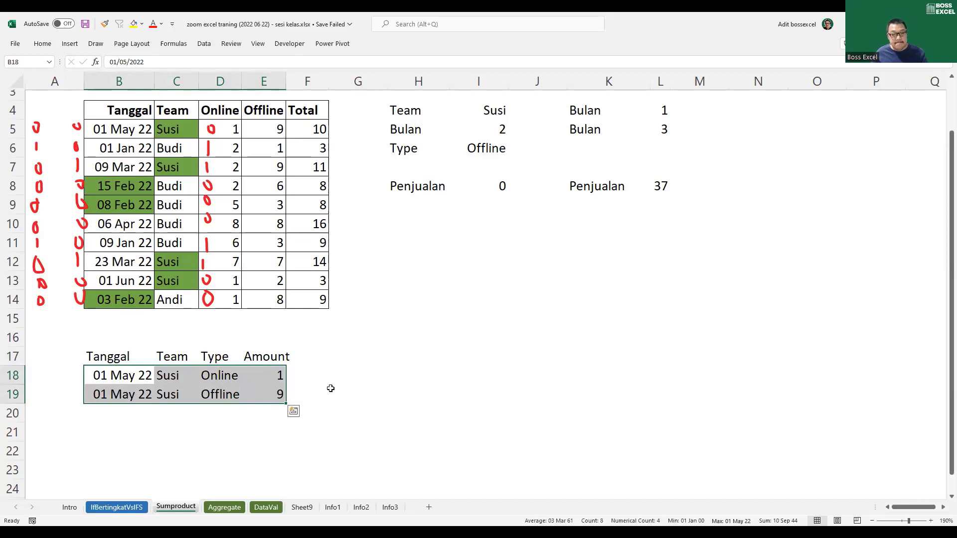
left_click(501, 188)
left_click(657, 186)
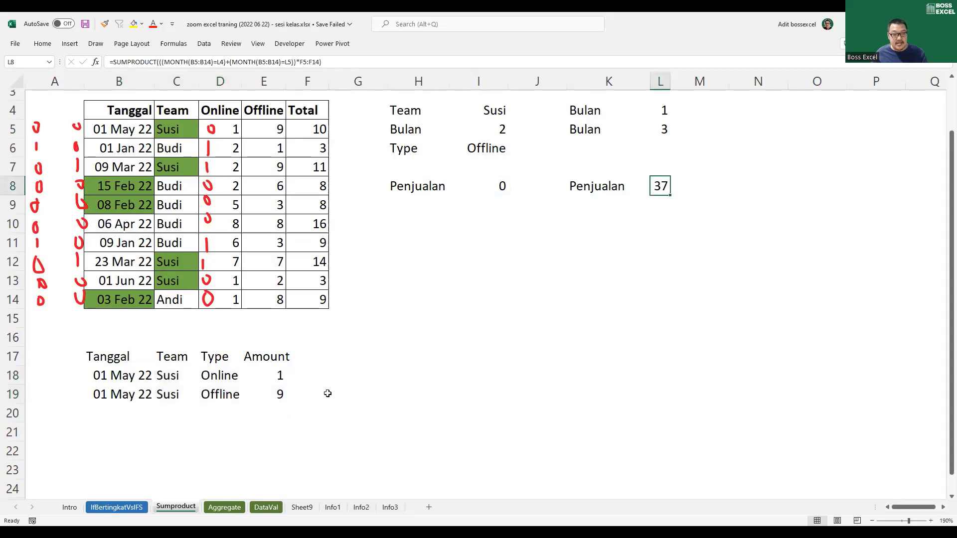
left_click(280, 378)
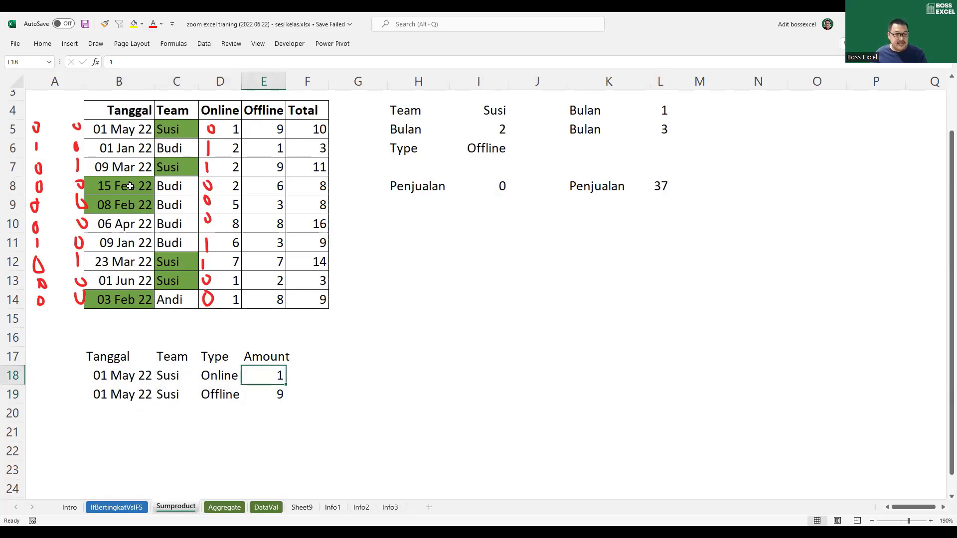
left_click(225, 109)
left_click_drag(251, 112, 269, 122)
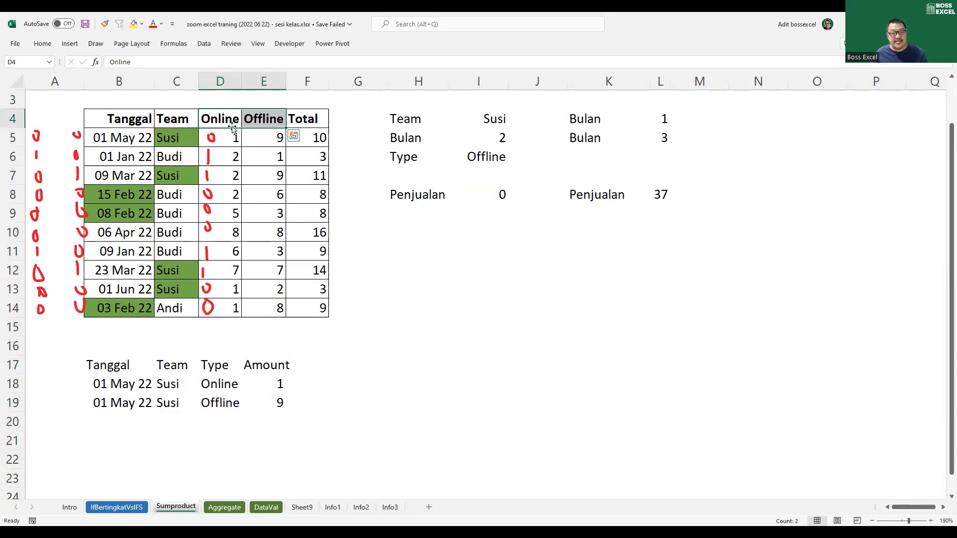
left_click_drag(221, 386, 224, 435)
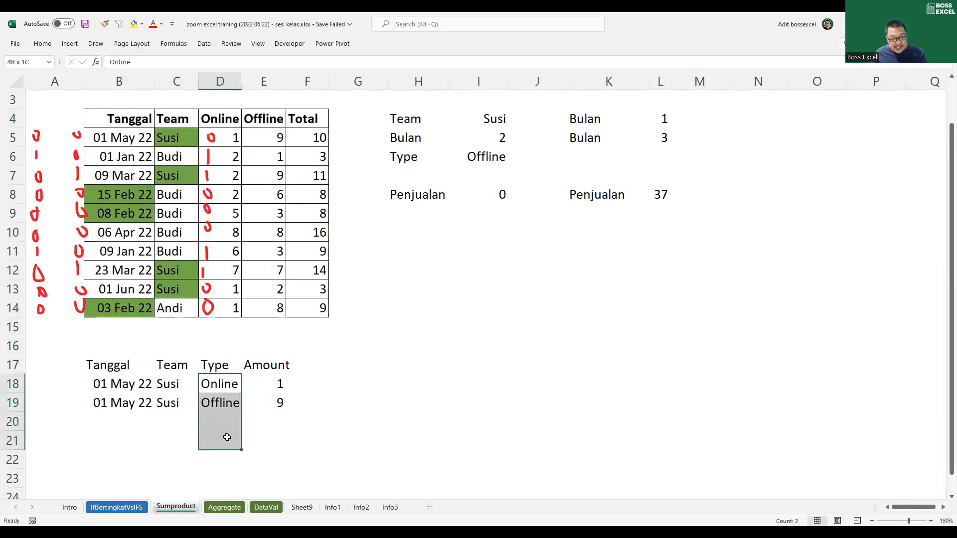
left_click(234, 388)
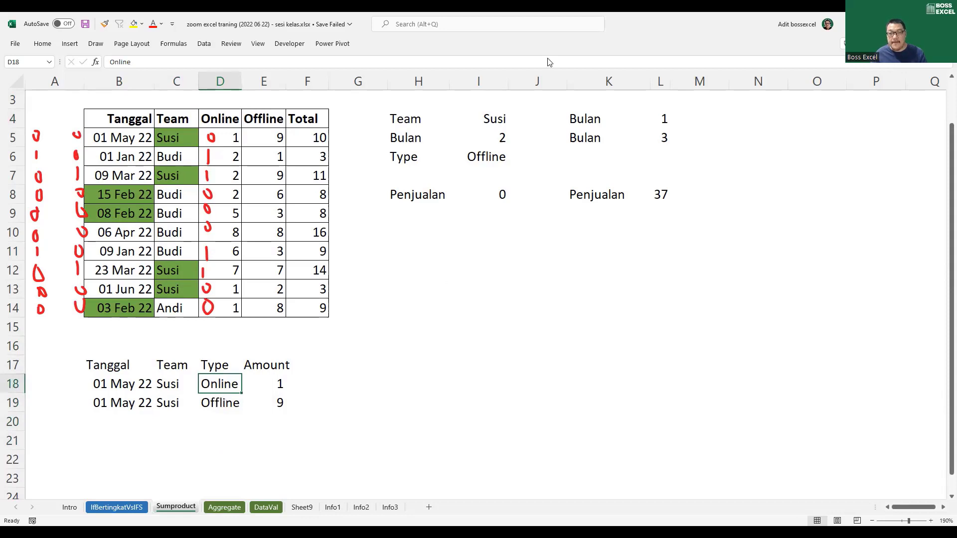